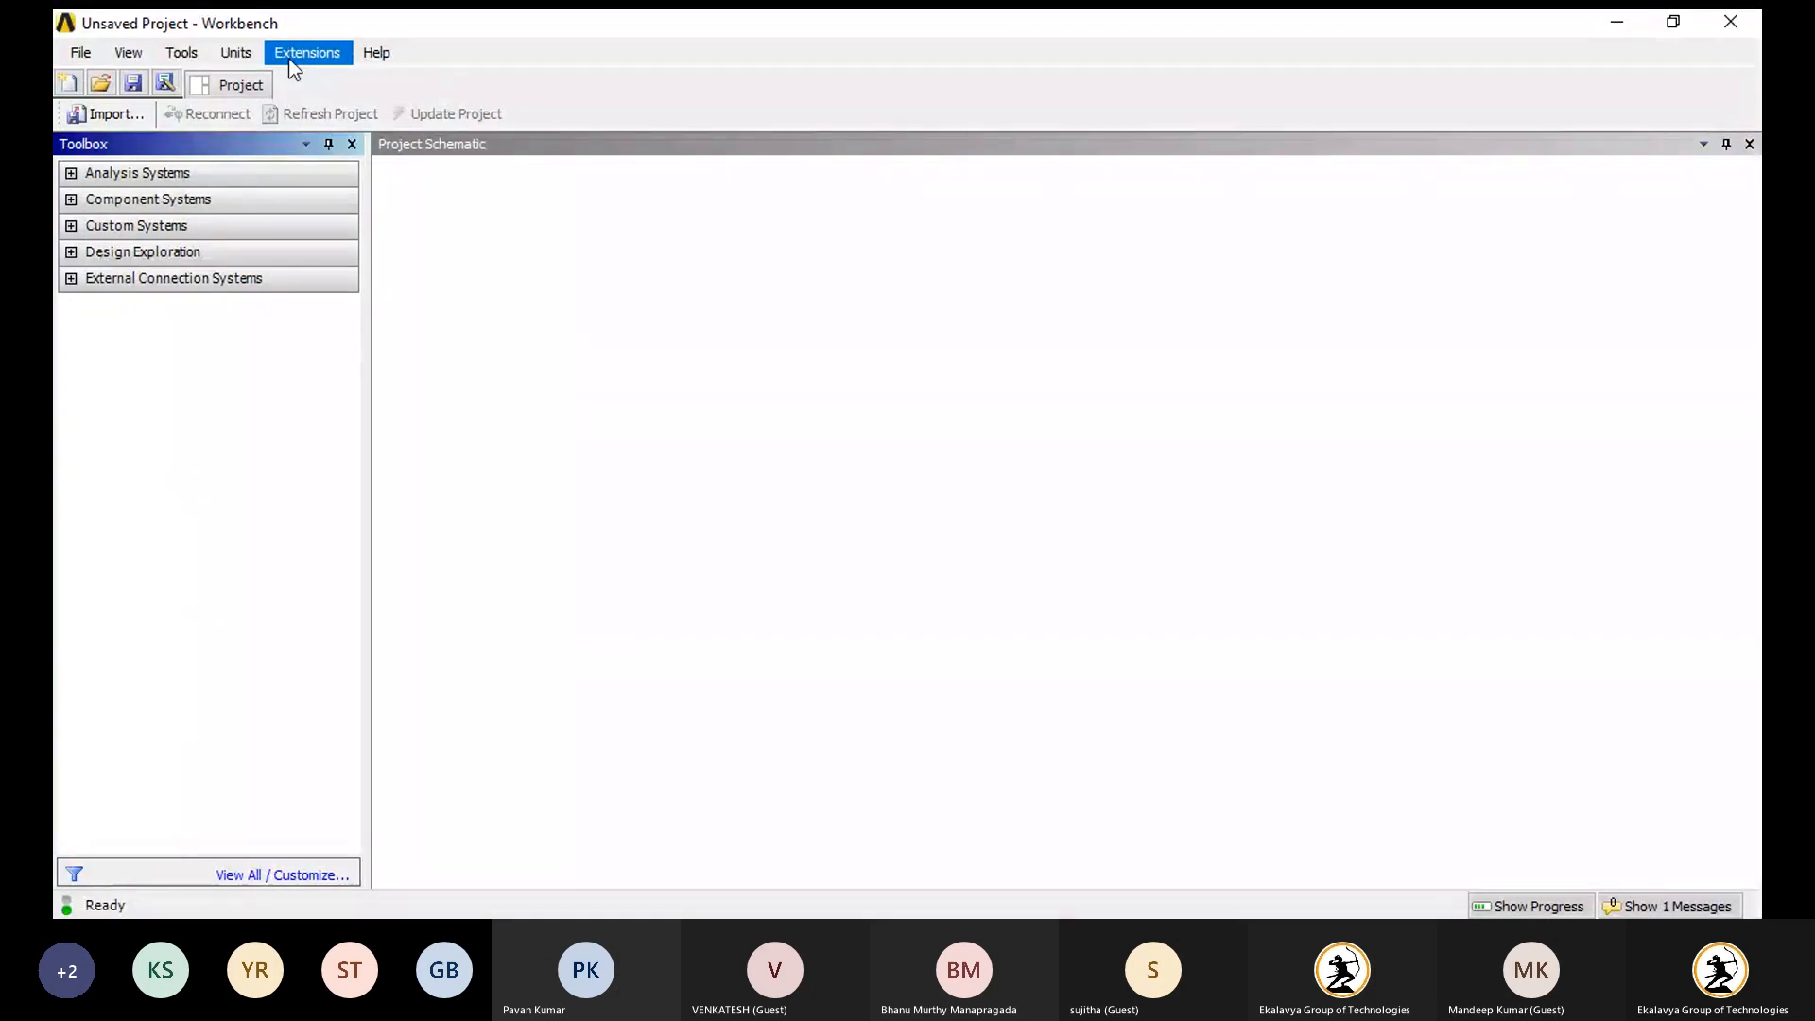
# Add standalone Geometry, Mesh and Engineering Data component systems to the project schematic, and list the available analysis systems.
pyautogui.click(71, 174)
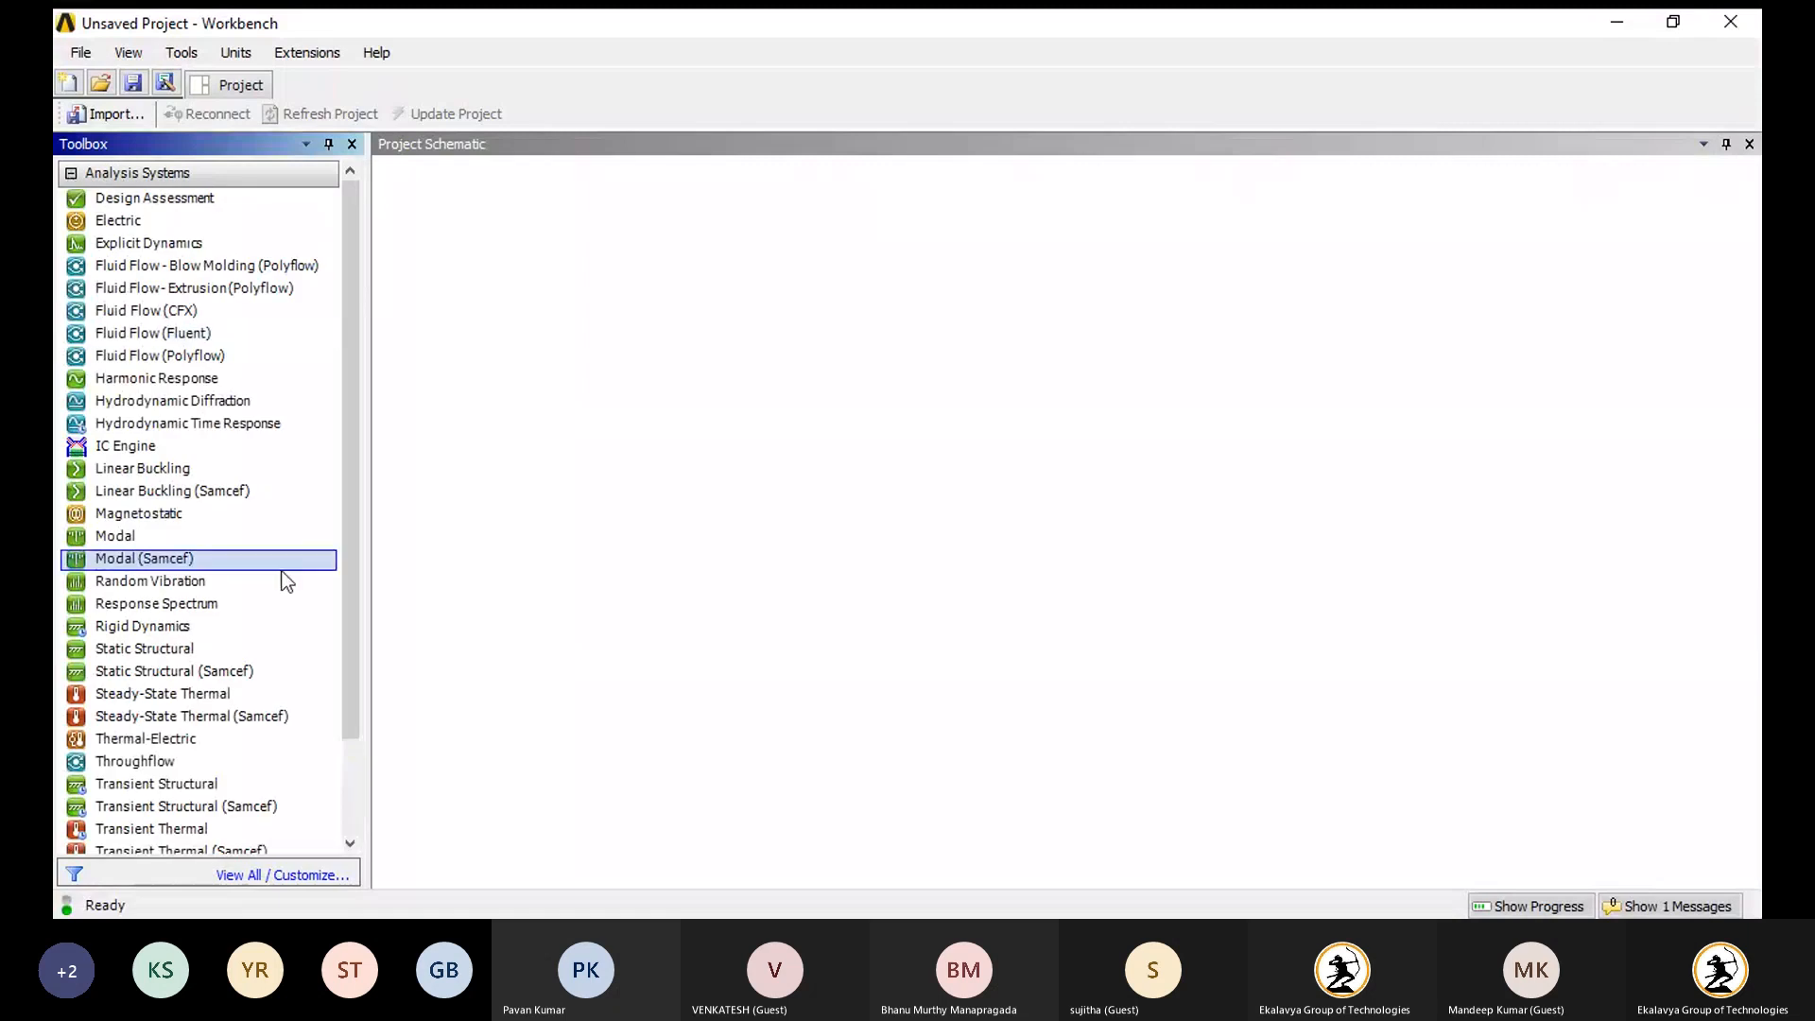
pyautogui.click(71, 174)
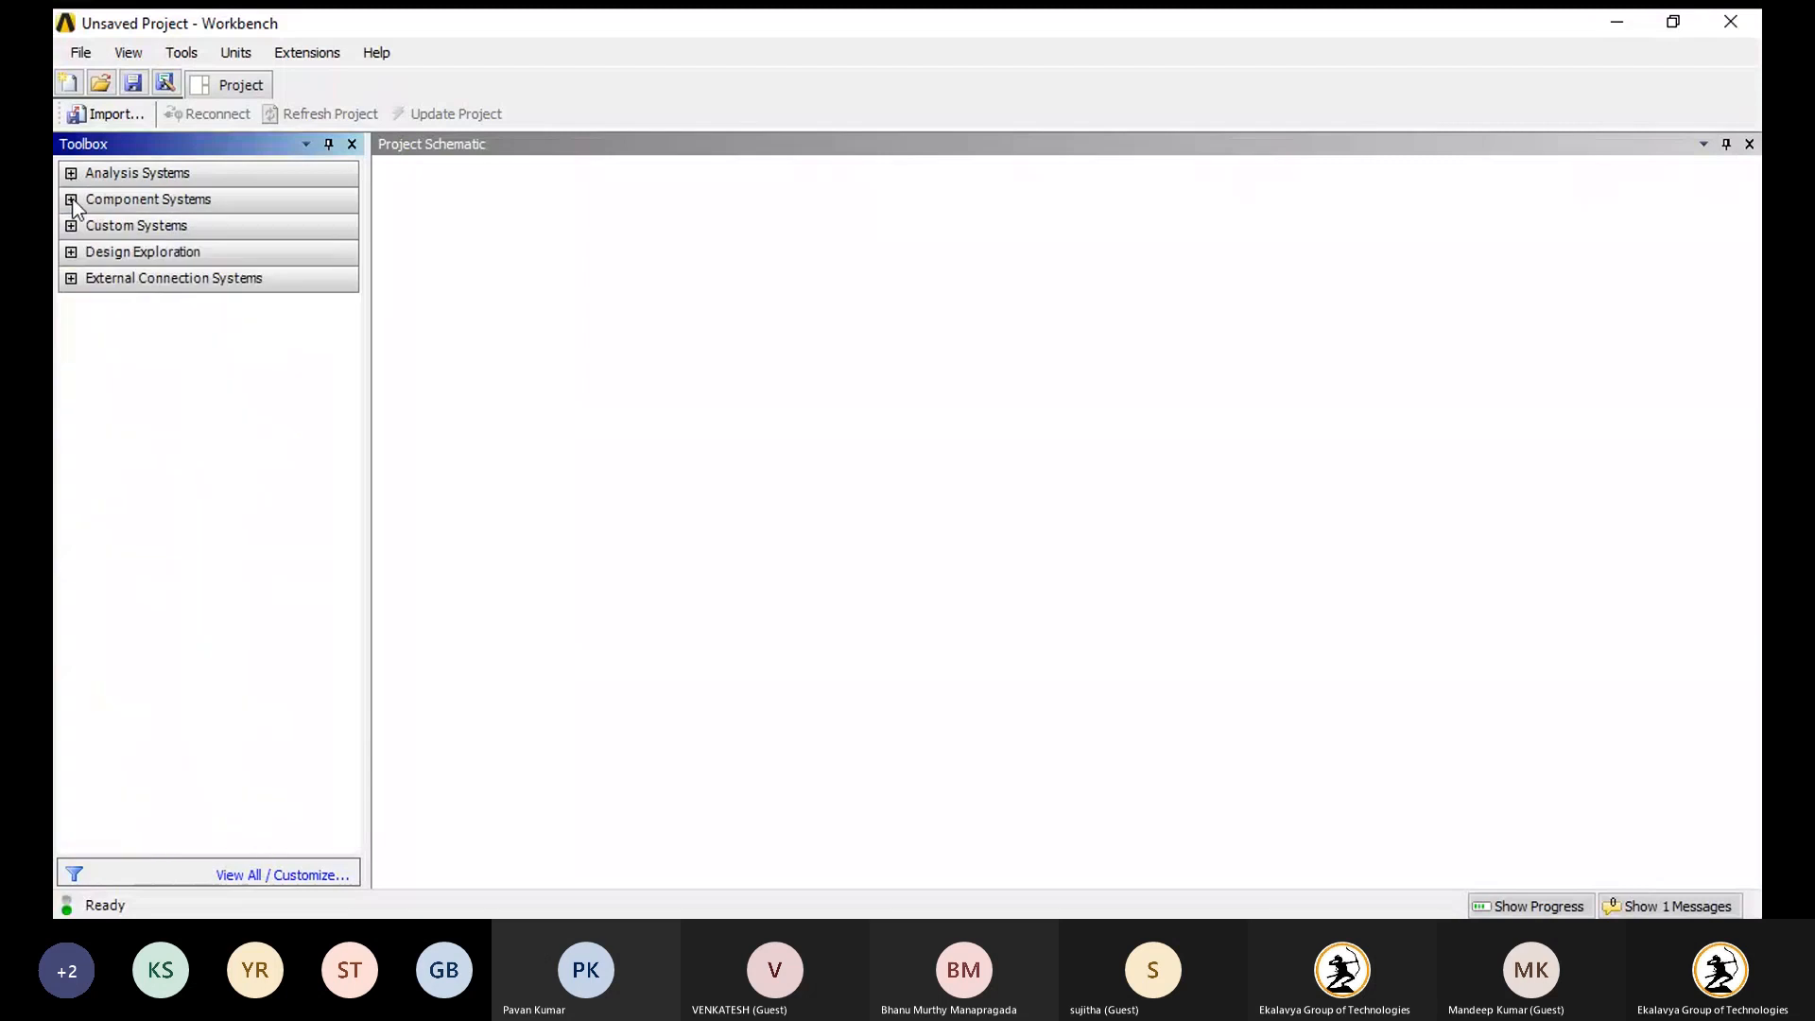
pyautogui.click(71, 199)
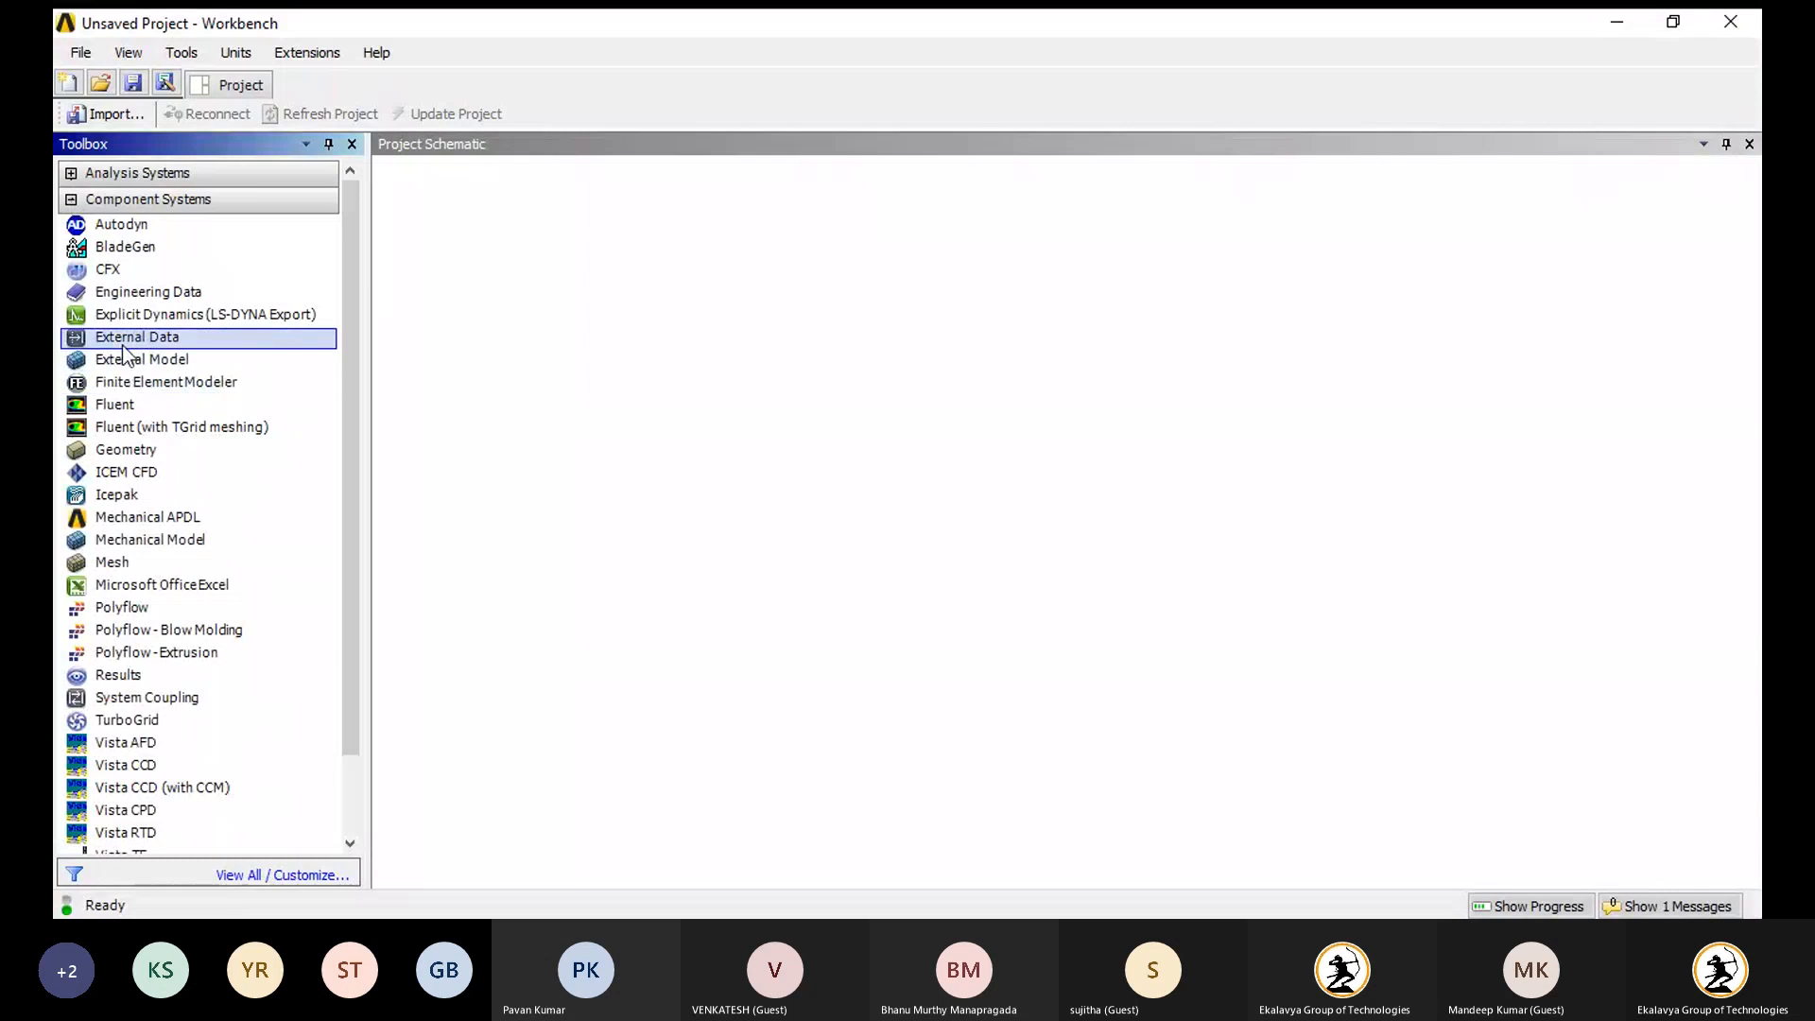
pyautogui.doubleClick(134, 451)
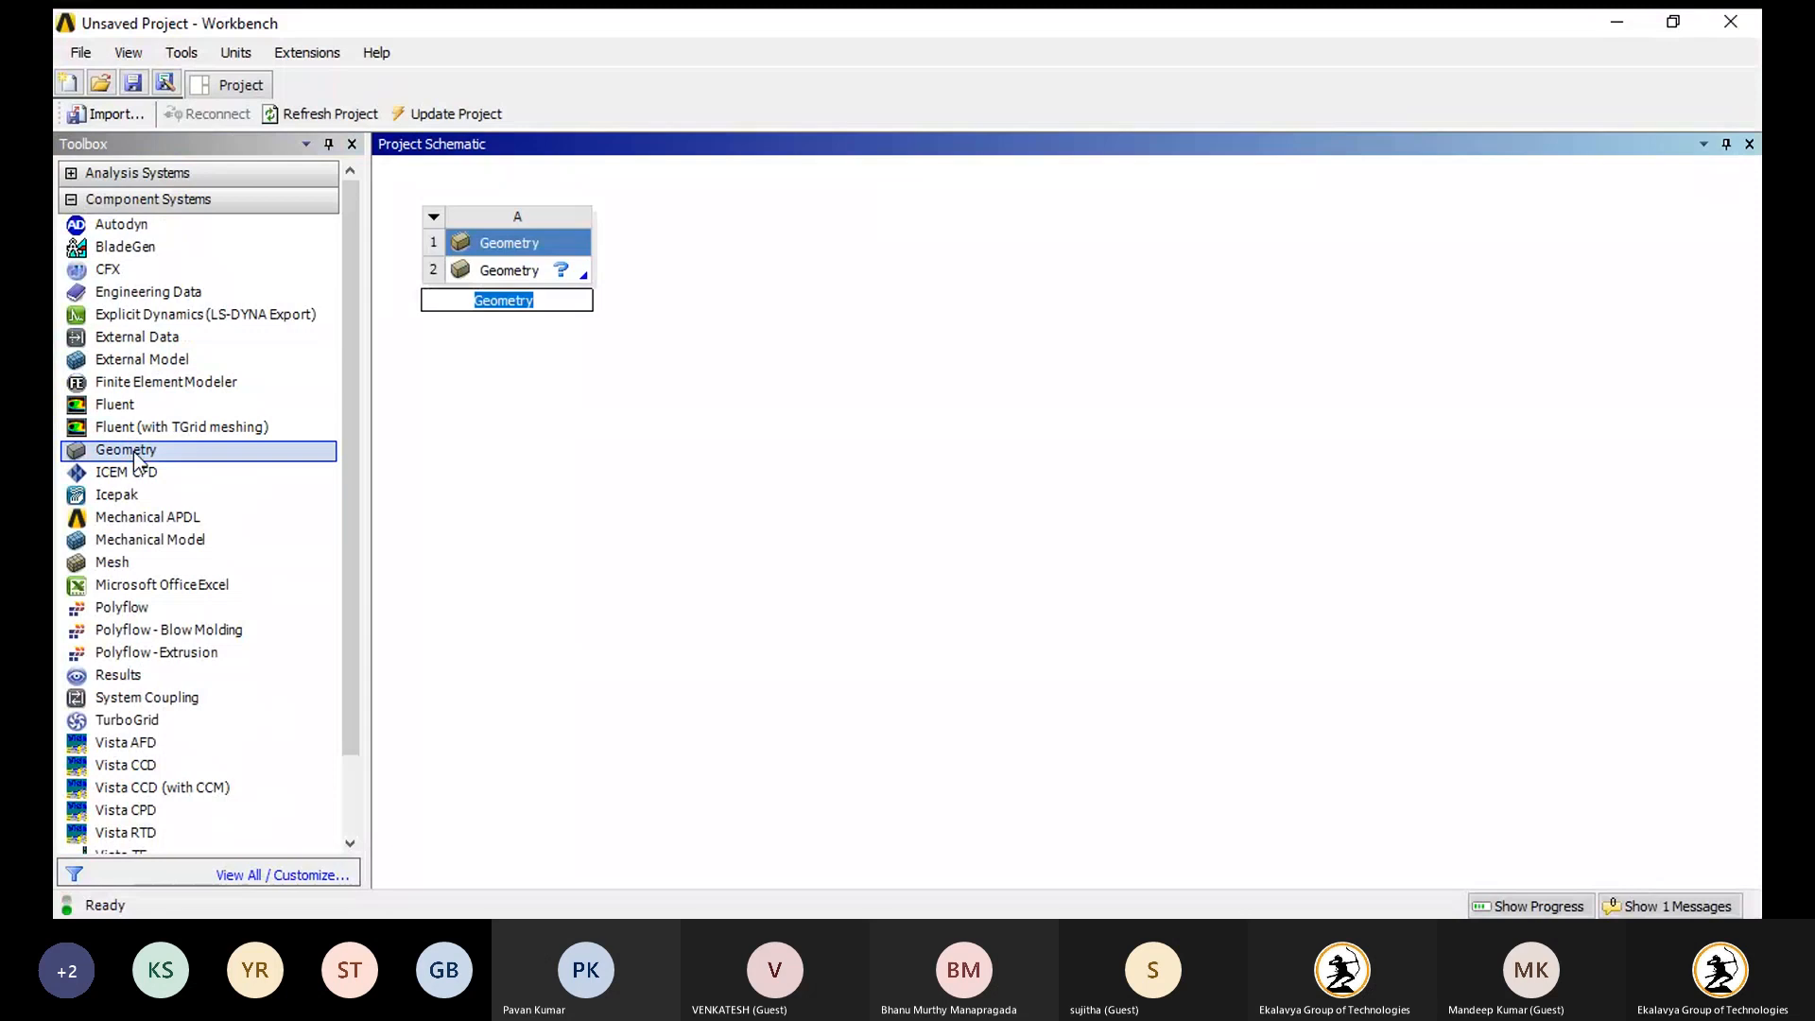
pyautogui.doubleClick(114, 562)
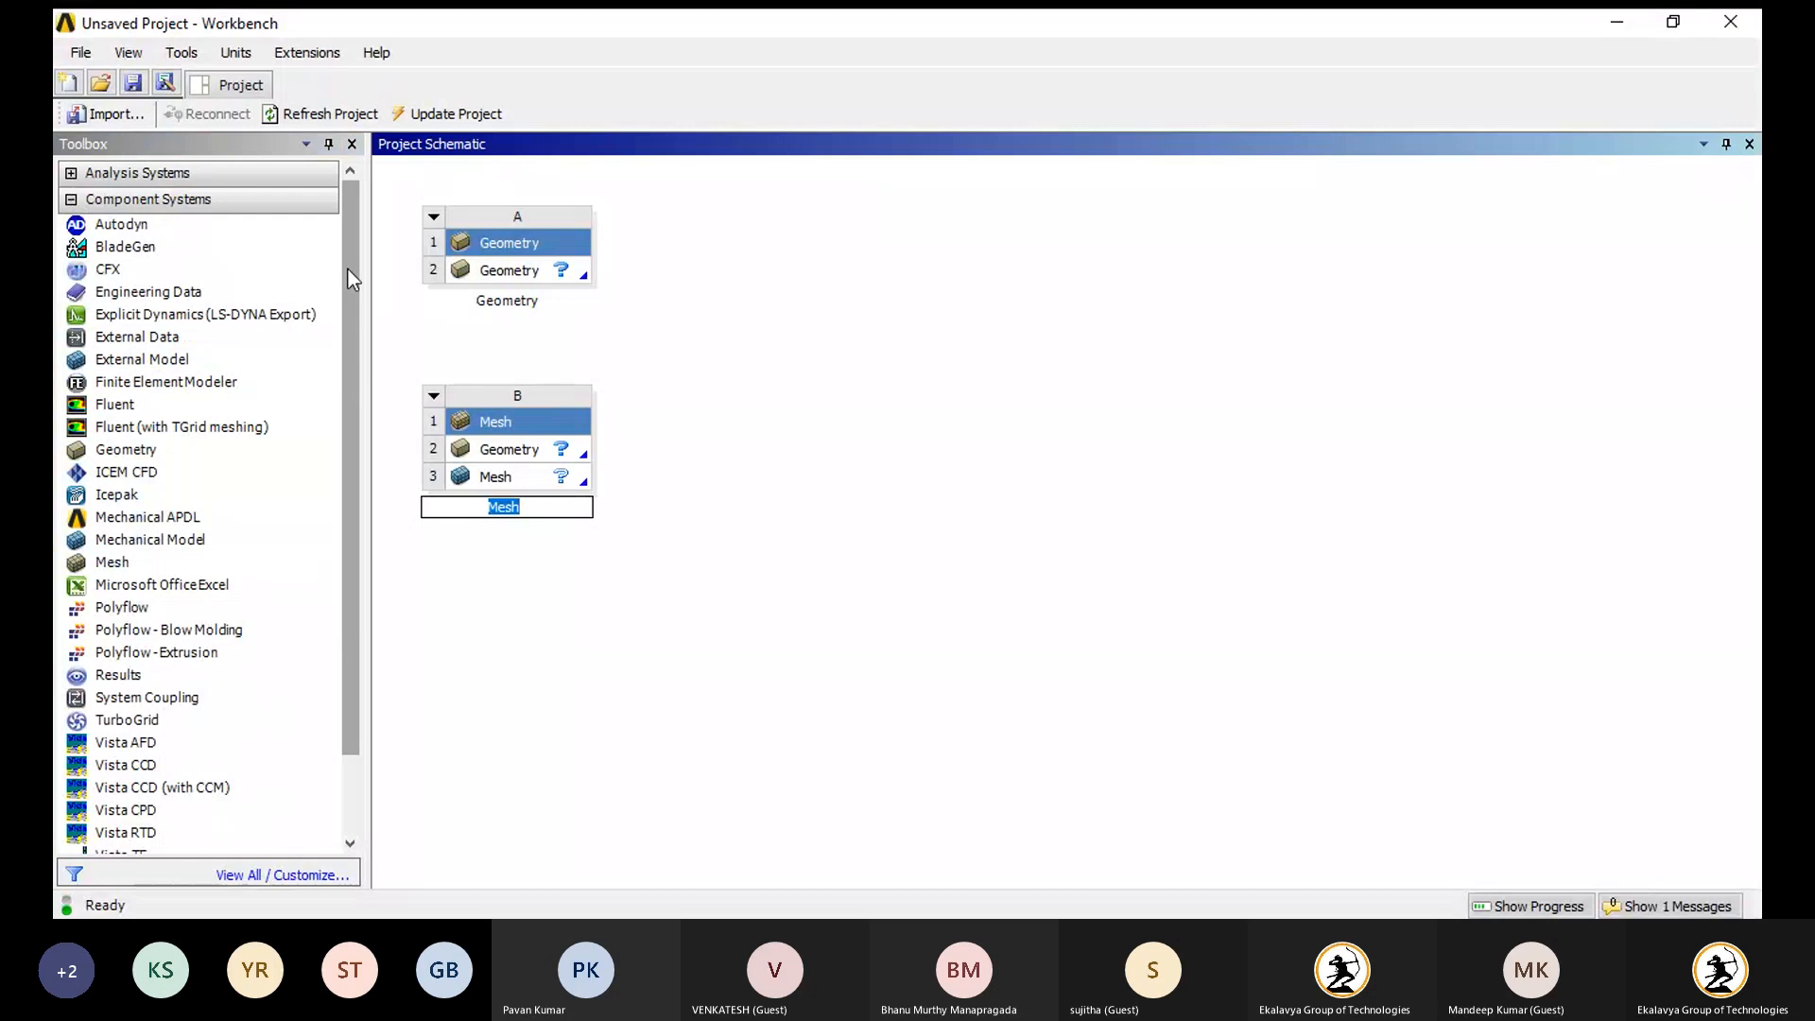
pyautogui.doubleClick(246, 292)
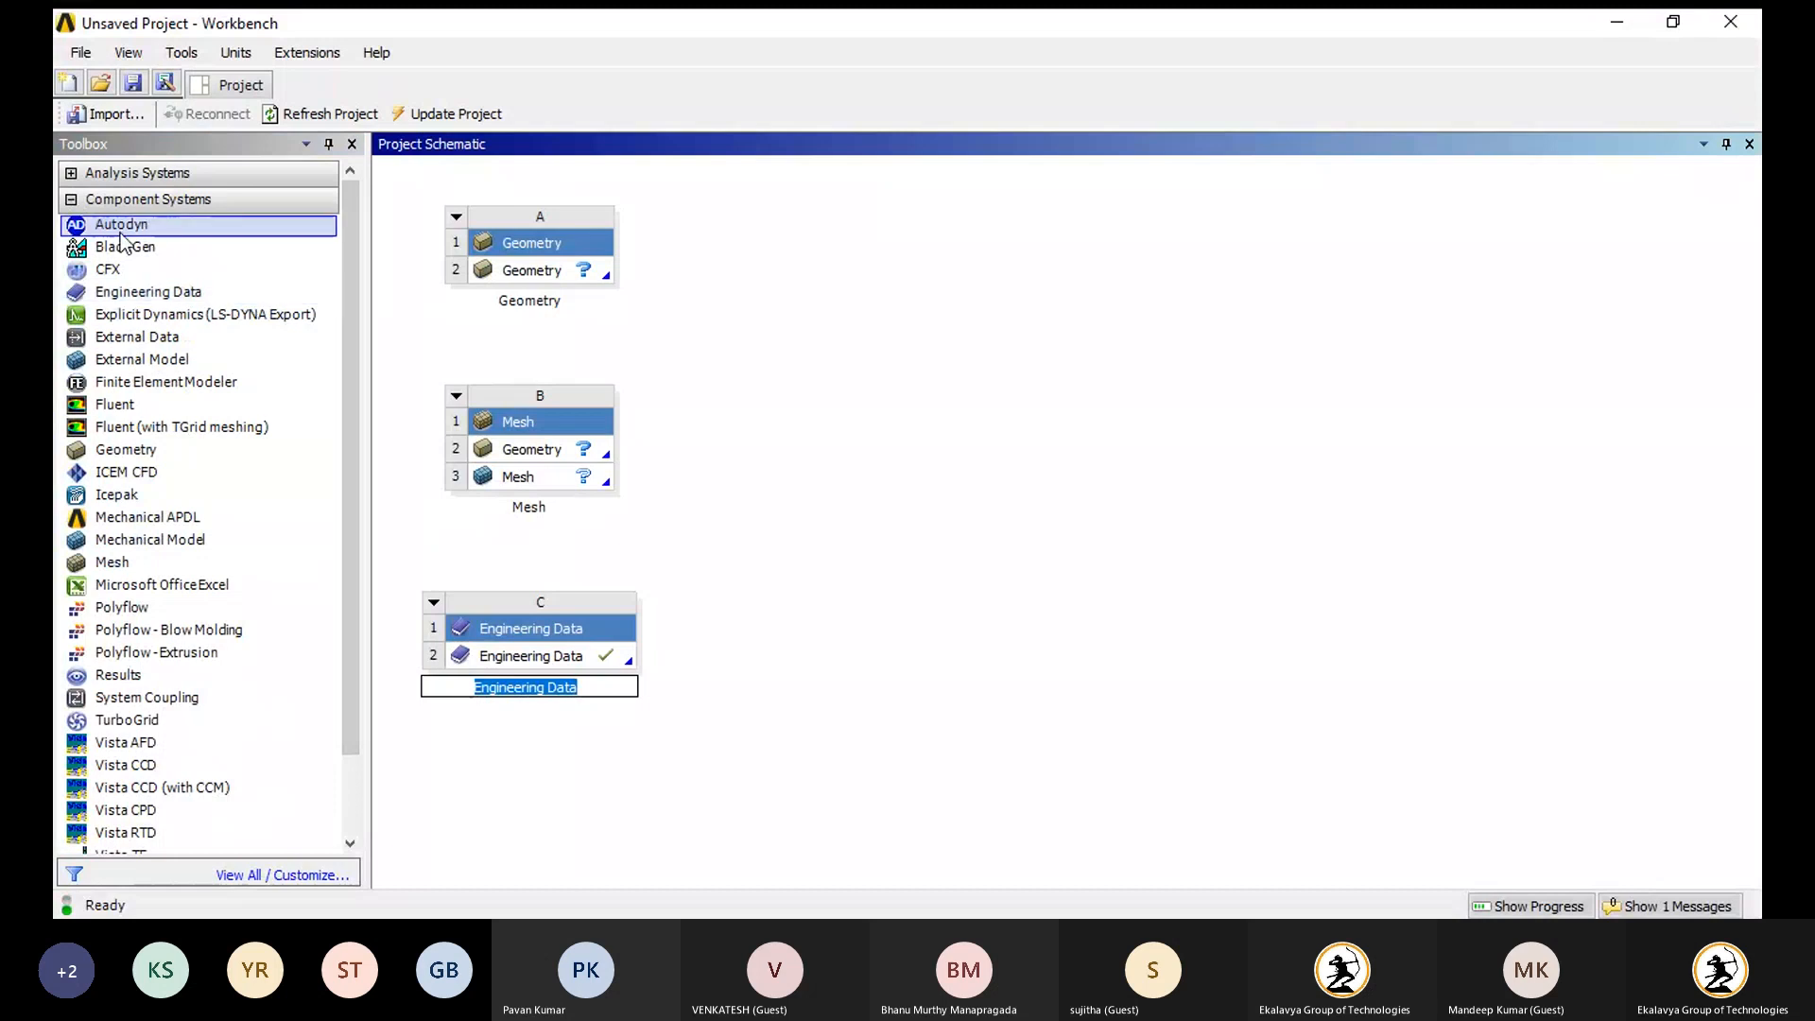
pyautogui.click(71, 199)
pyautogui.click(71, 173)
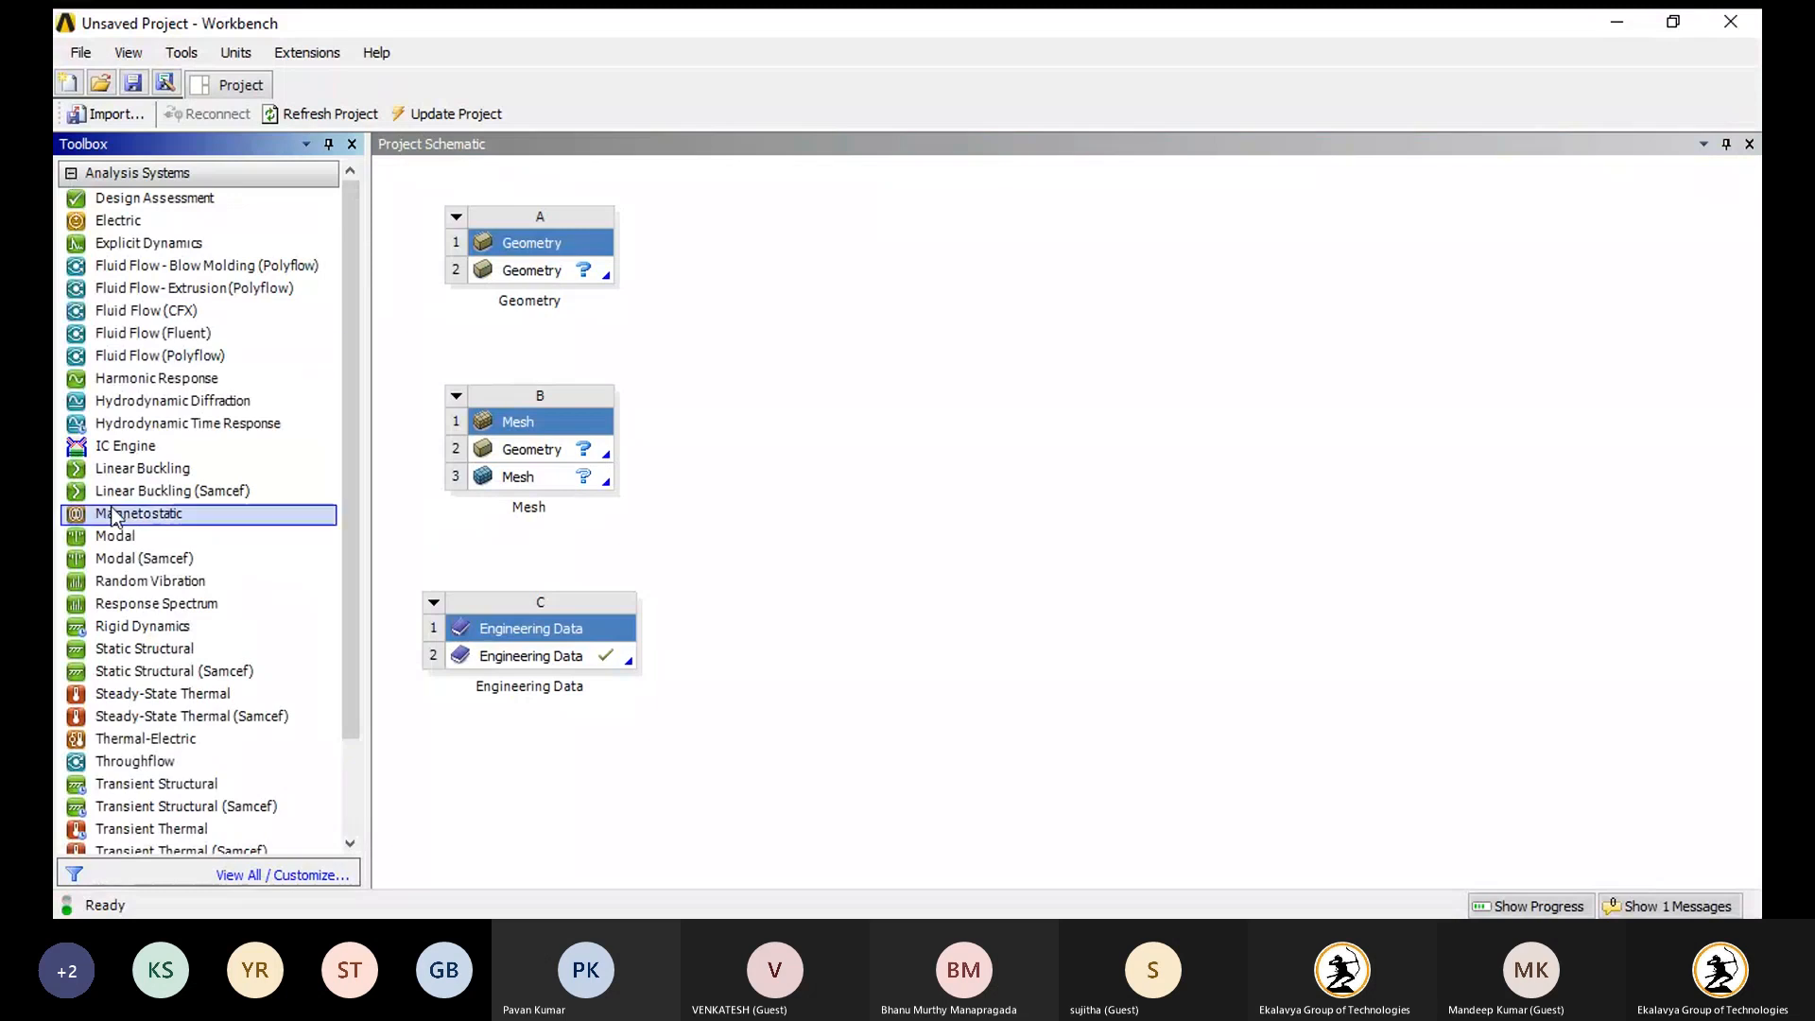
pyautogui.doubleClick(134, 645)
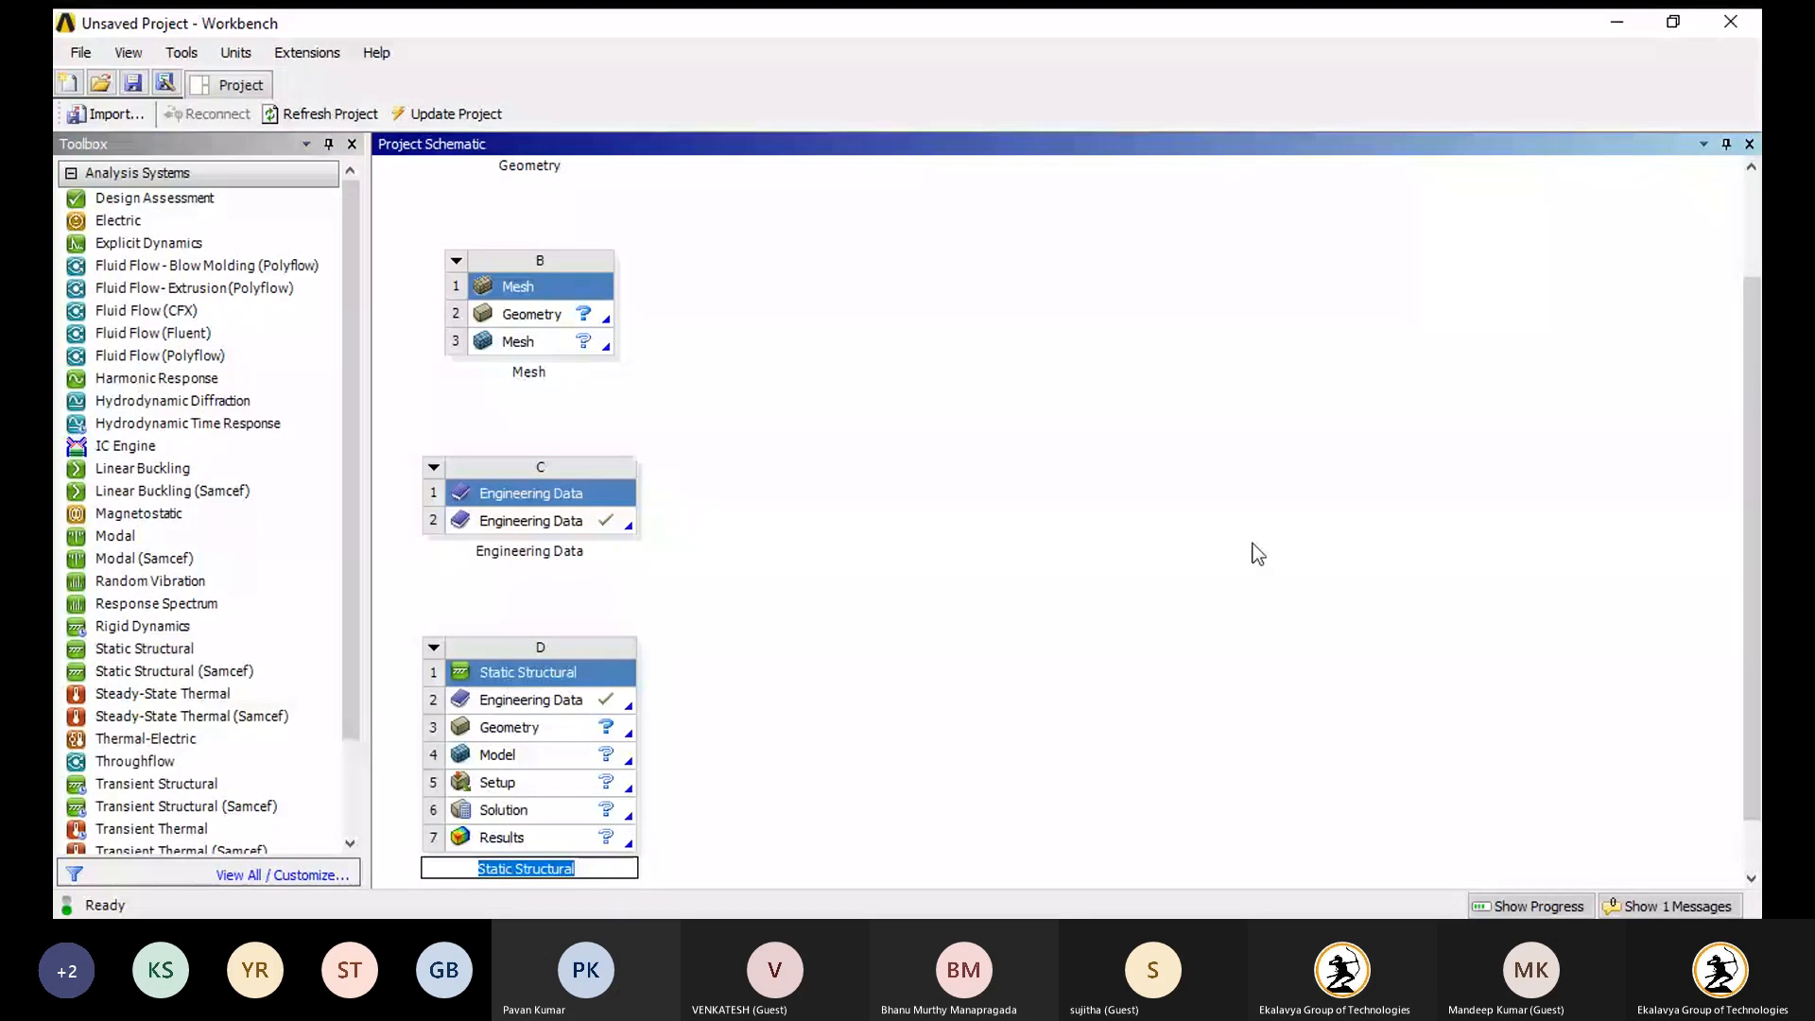
pyautogui.scroll(3, 1756, 533)
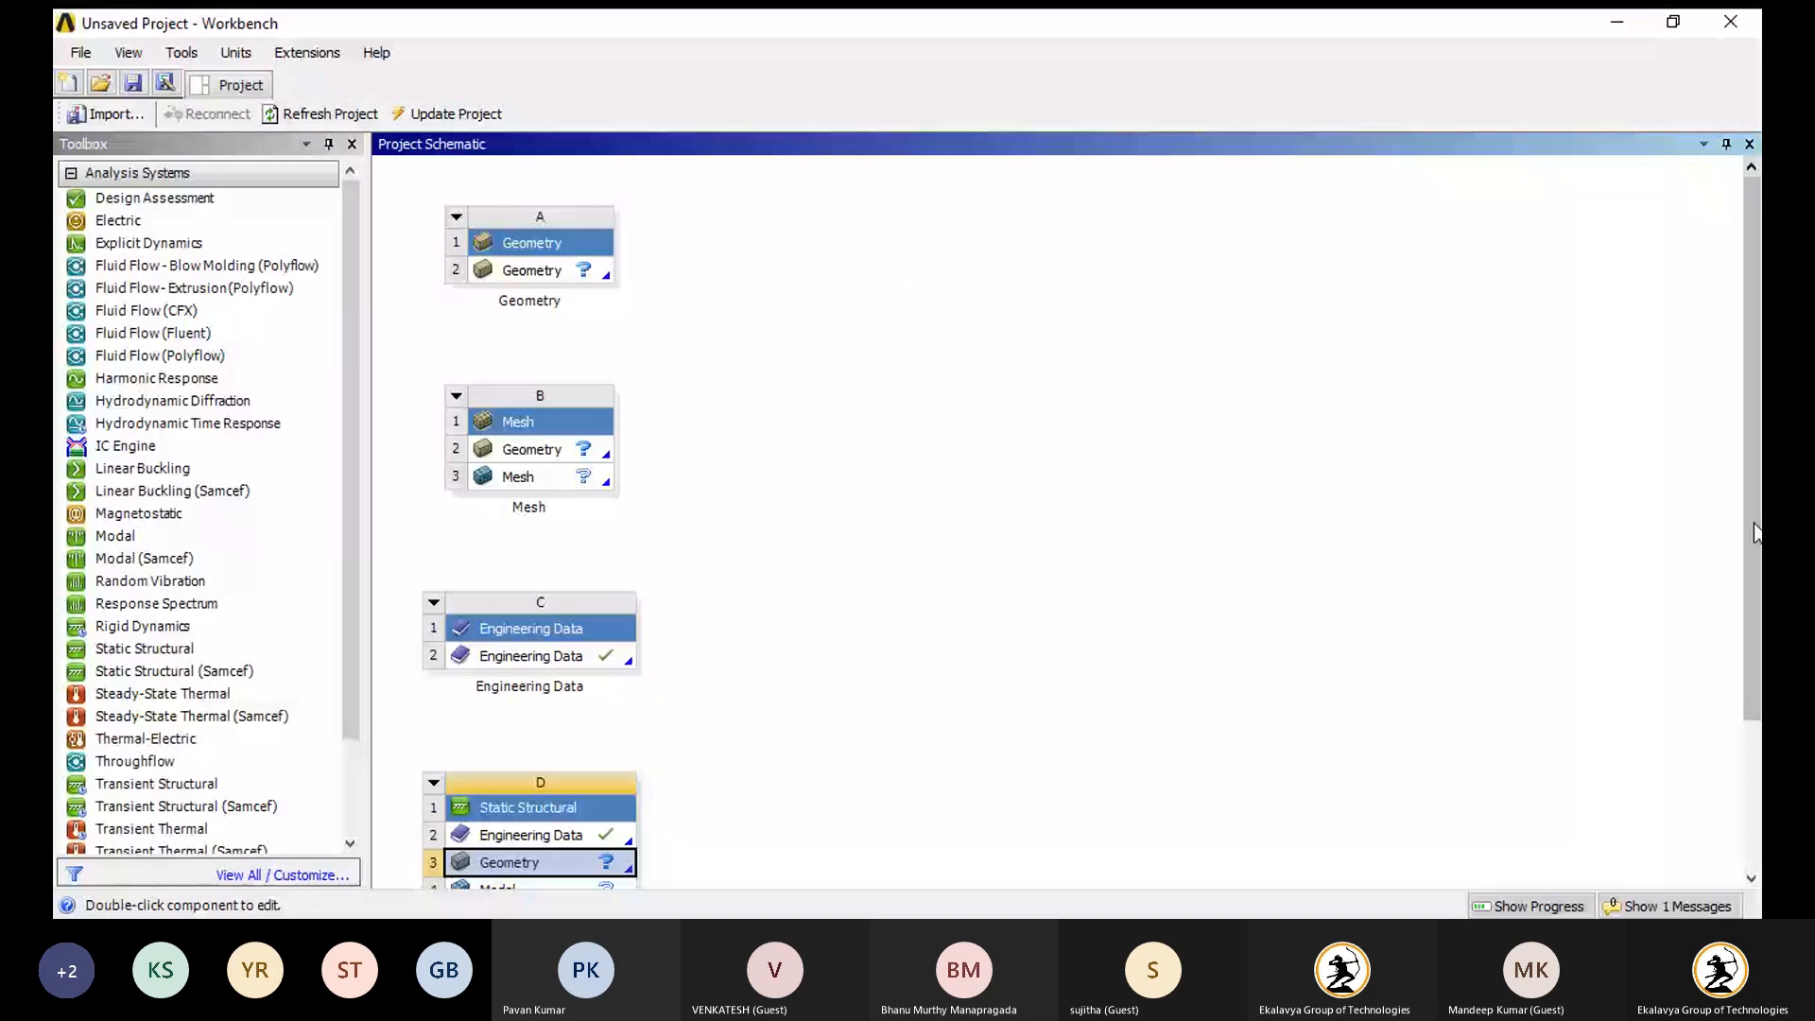
pyautogui.click(437, 783)
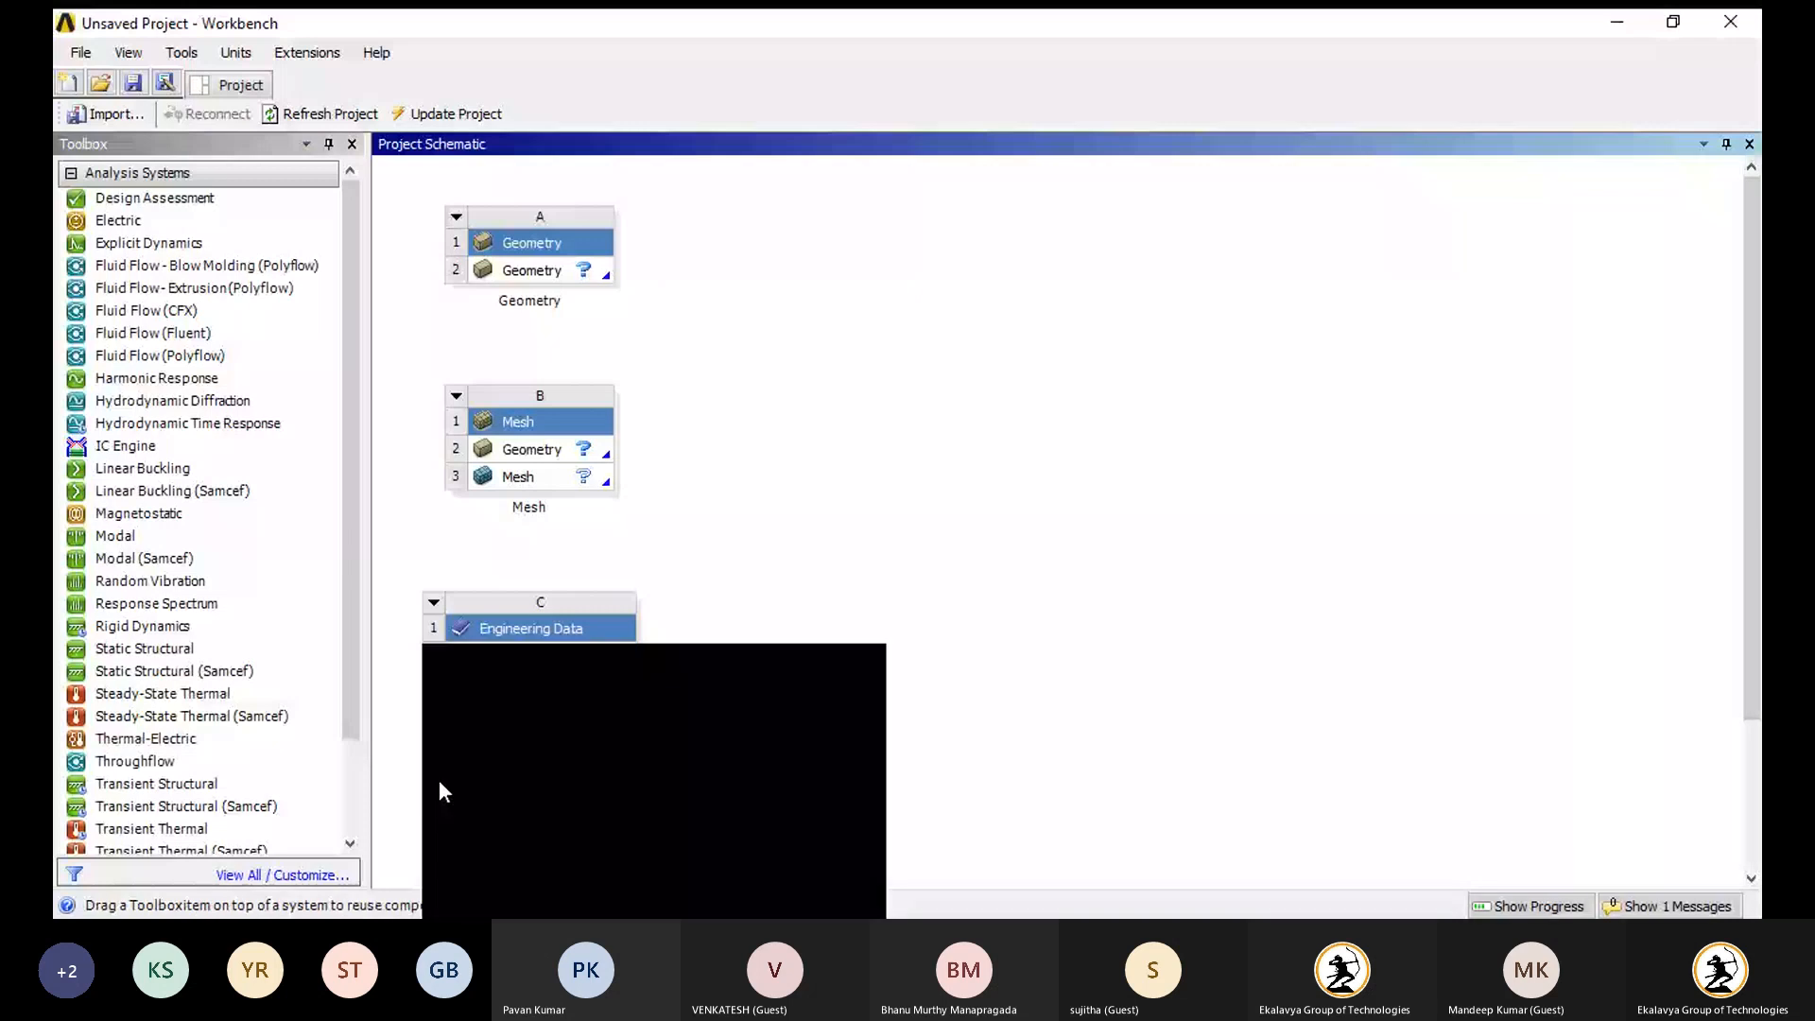
pyautogui.click(439, 781)
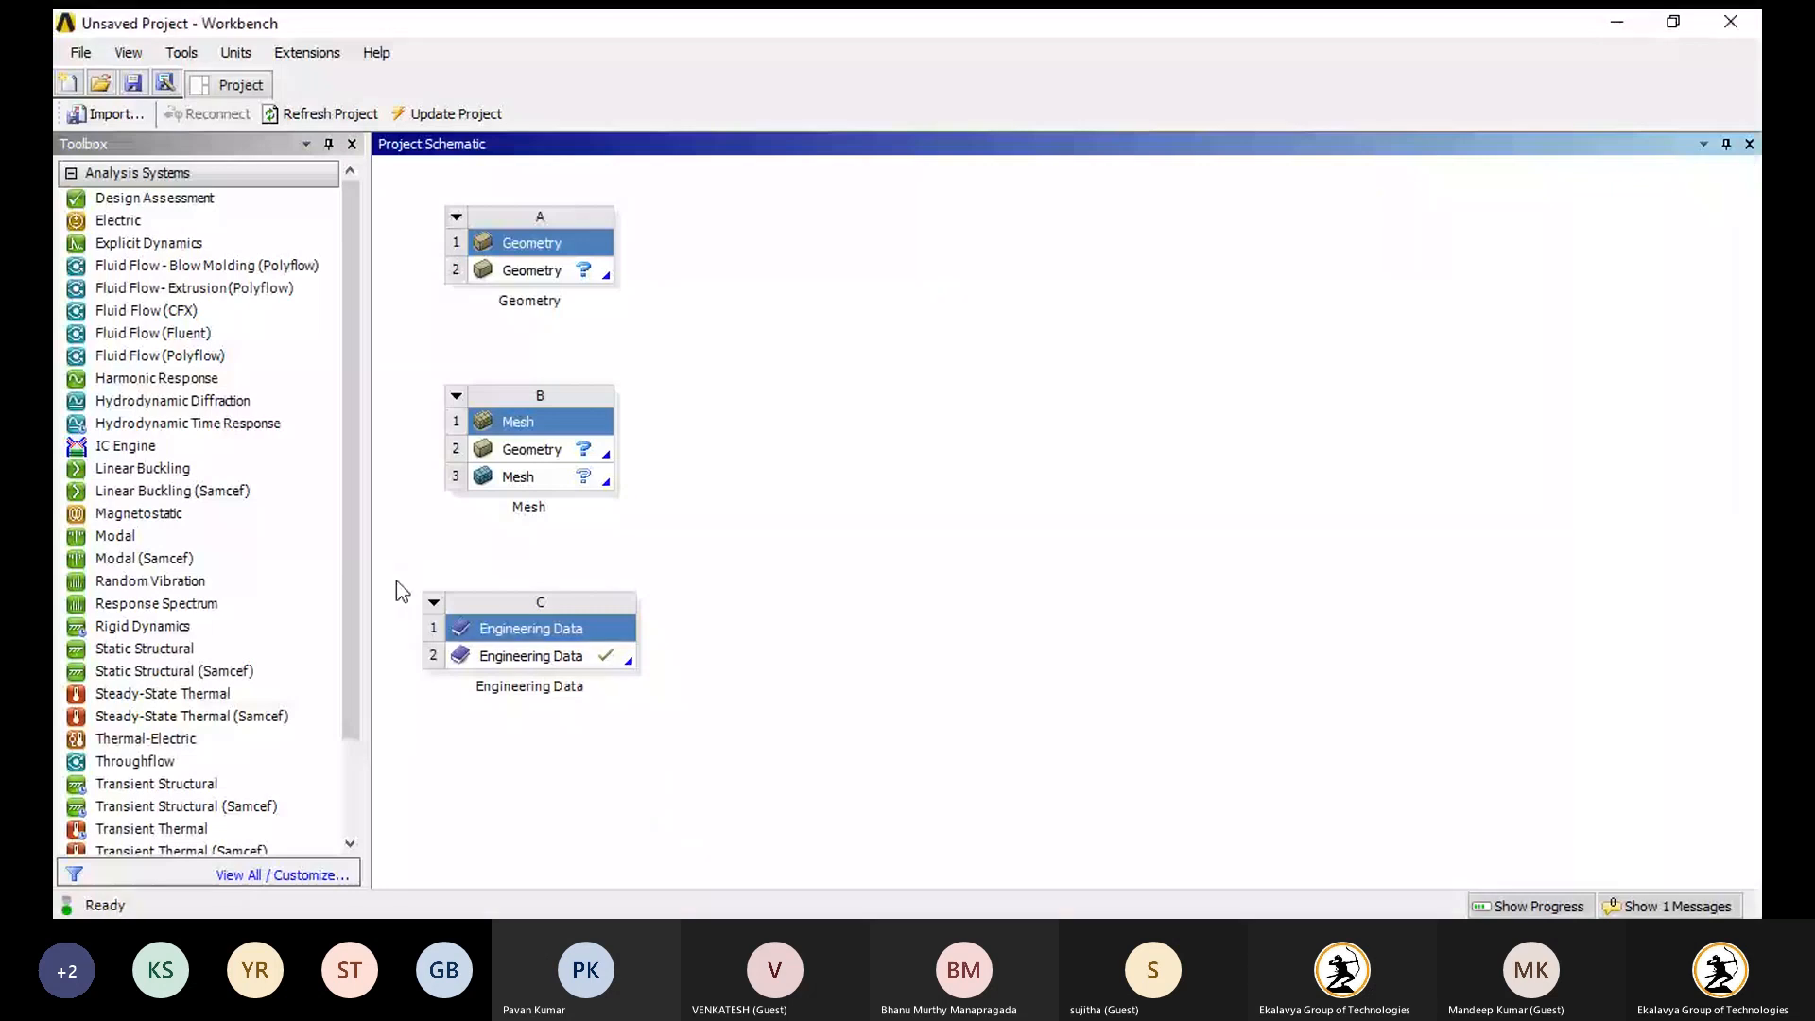
# Place a Static Structural analysis system beside the standalone Geometry system and open its Engineering Data.
pyautogui.moveTo(146, 644); pyautogui.dragTo(146, 646)
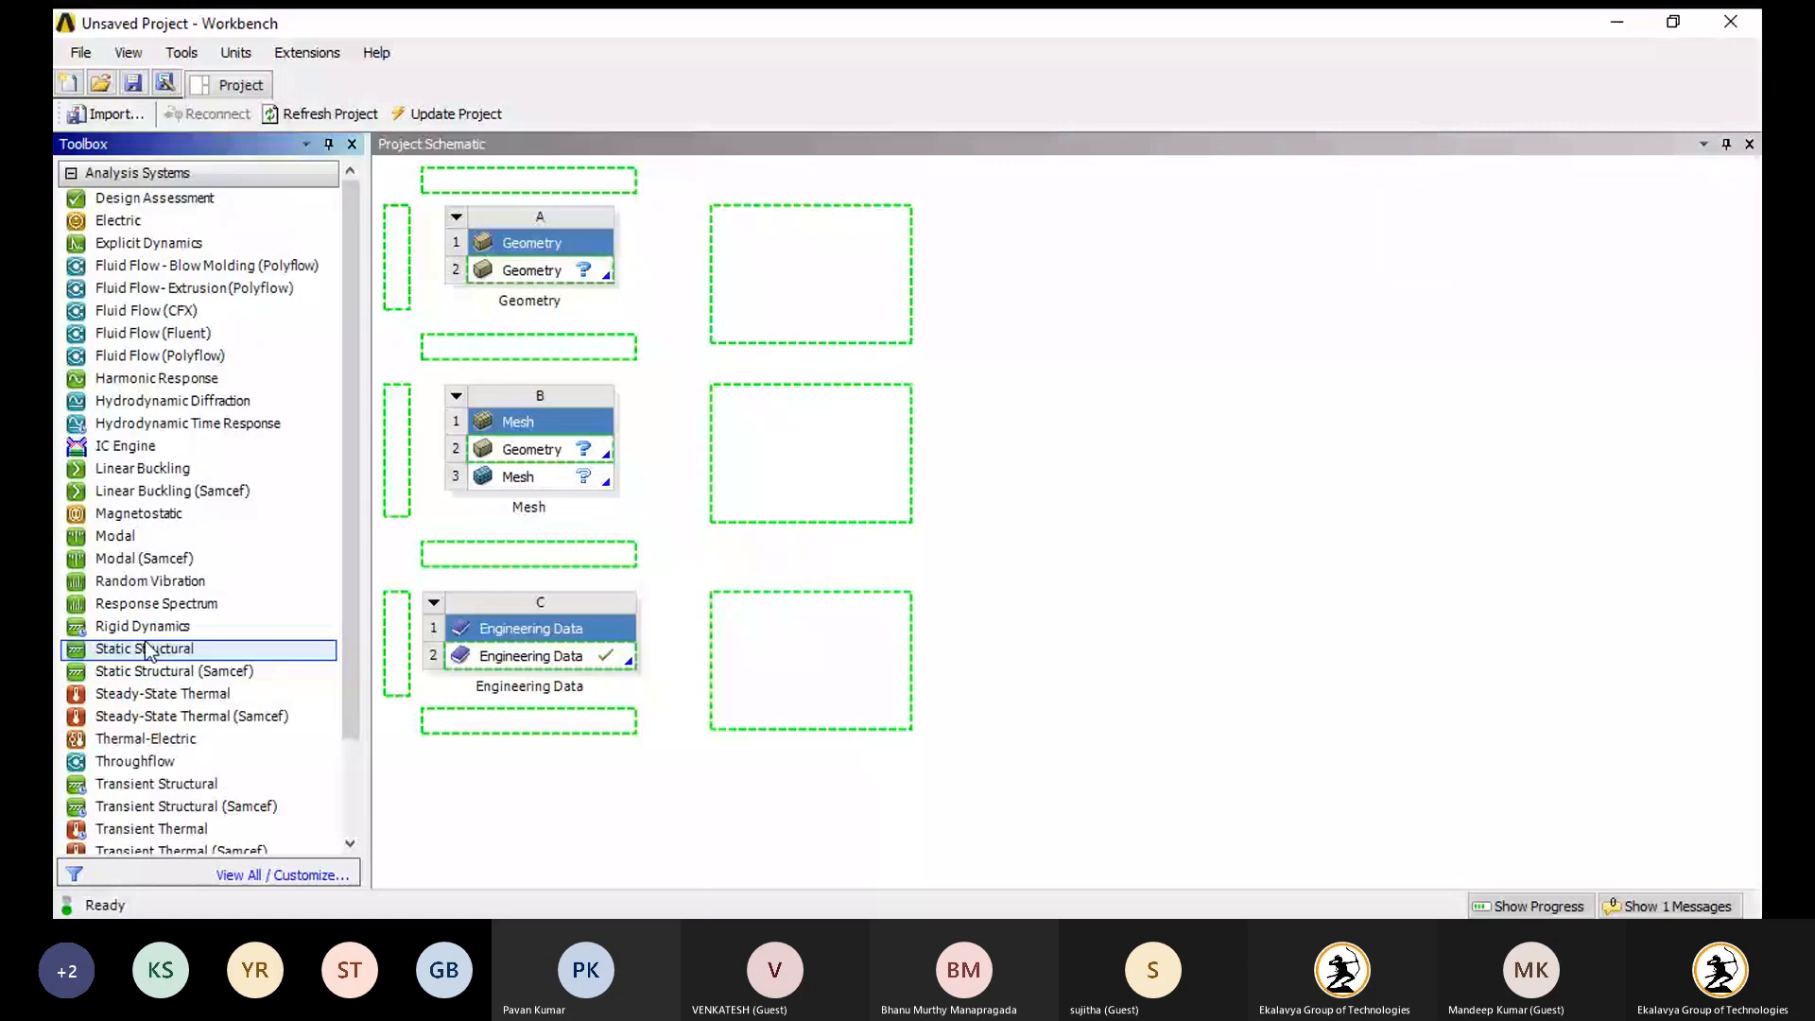
pyautogui.moveTo(147, 649); pyautogui.dragTo(777, 291)
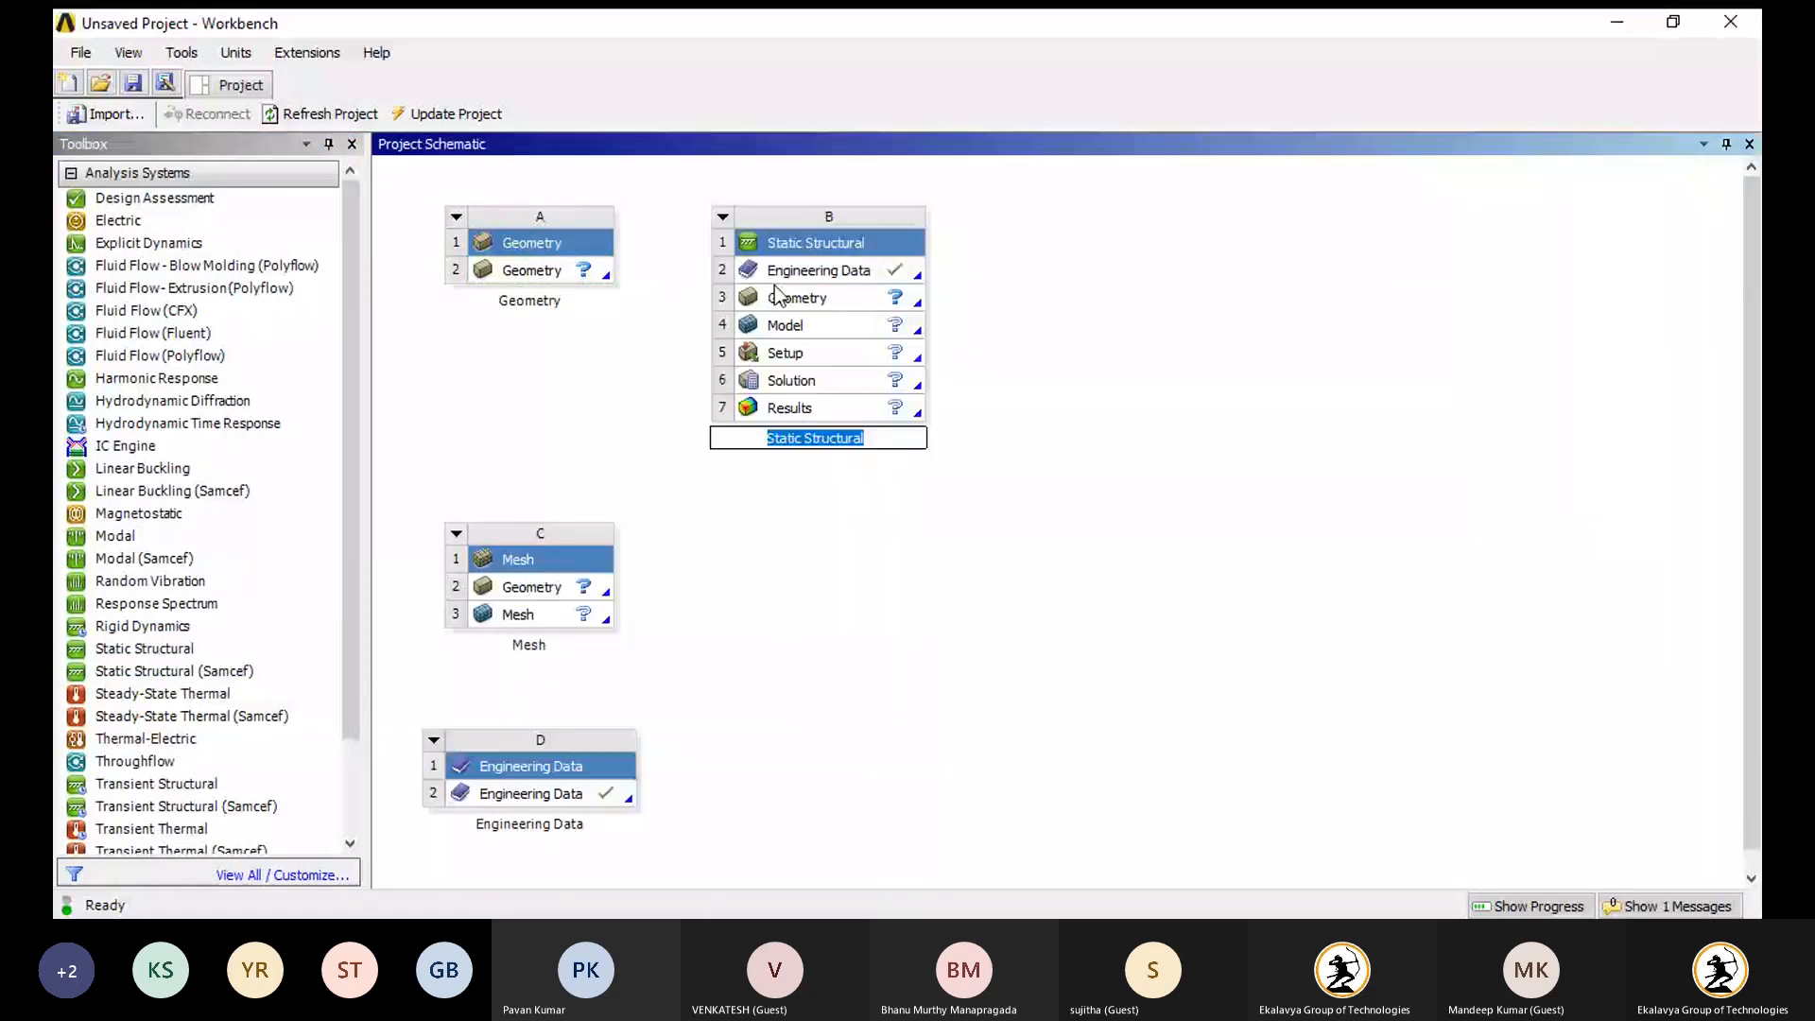
pyautogui.click(832, 269)
pyautogui.doubleClick(831, 271)
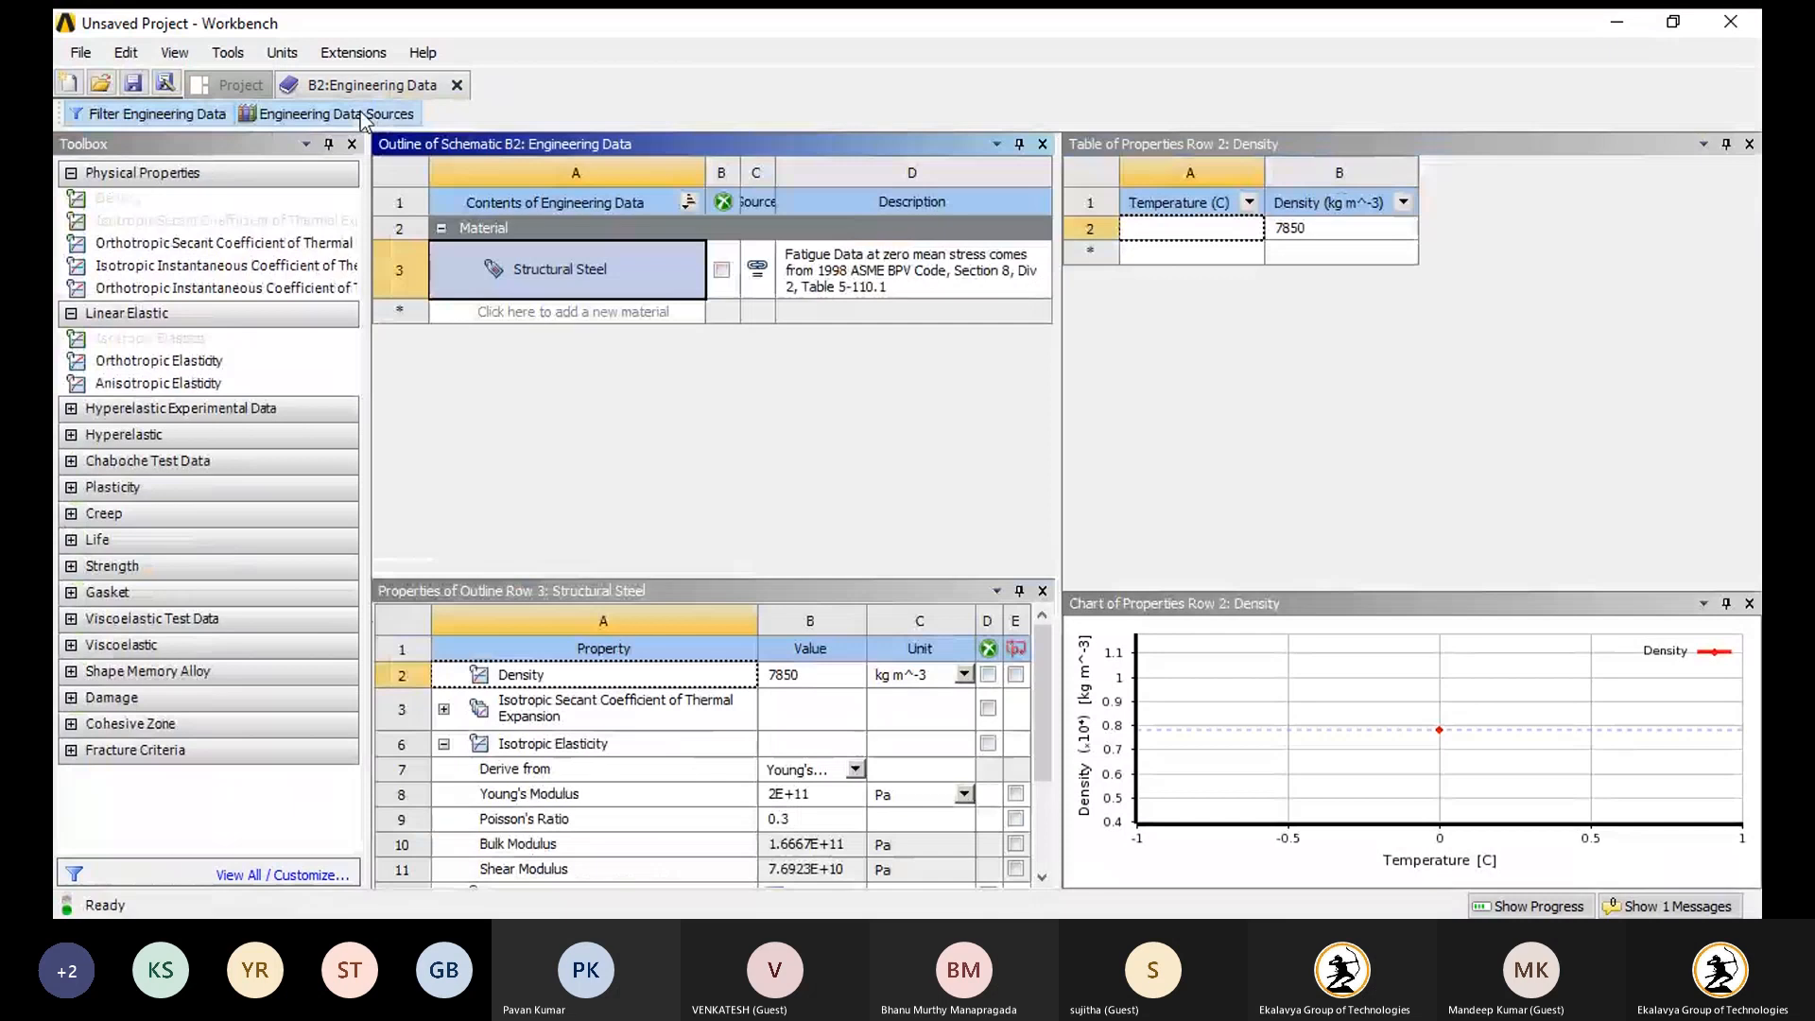
# Show the engineering data sources and review the materials offered in the General Materials library.
pyautogui.click(361, 114)
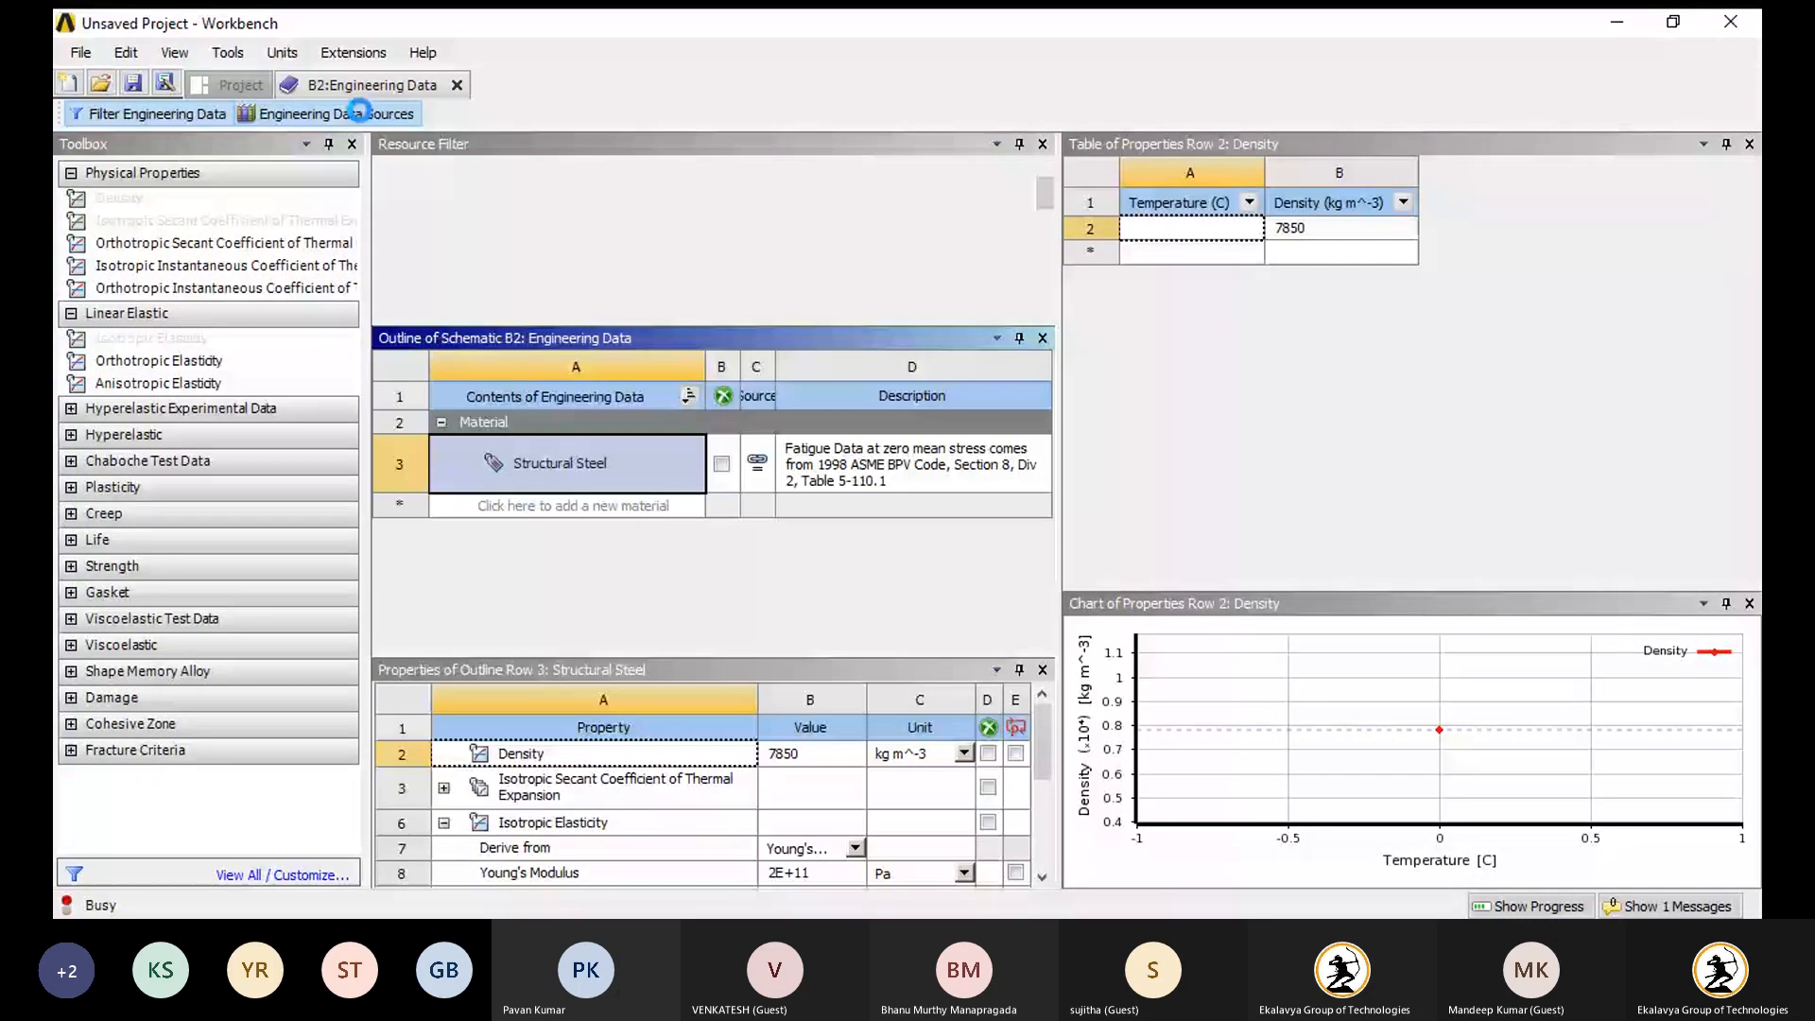
pyautogui.click(588, 270)
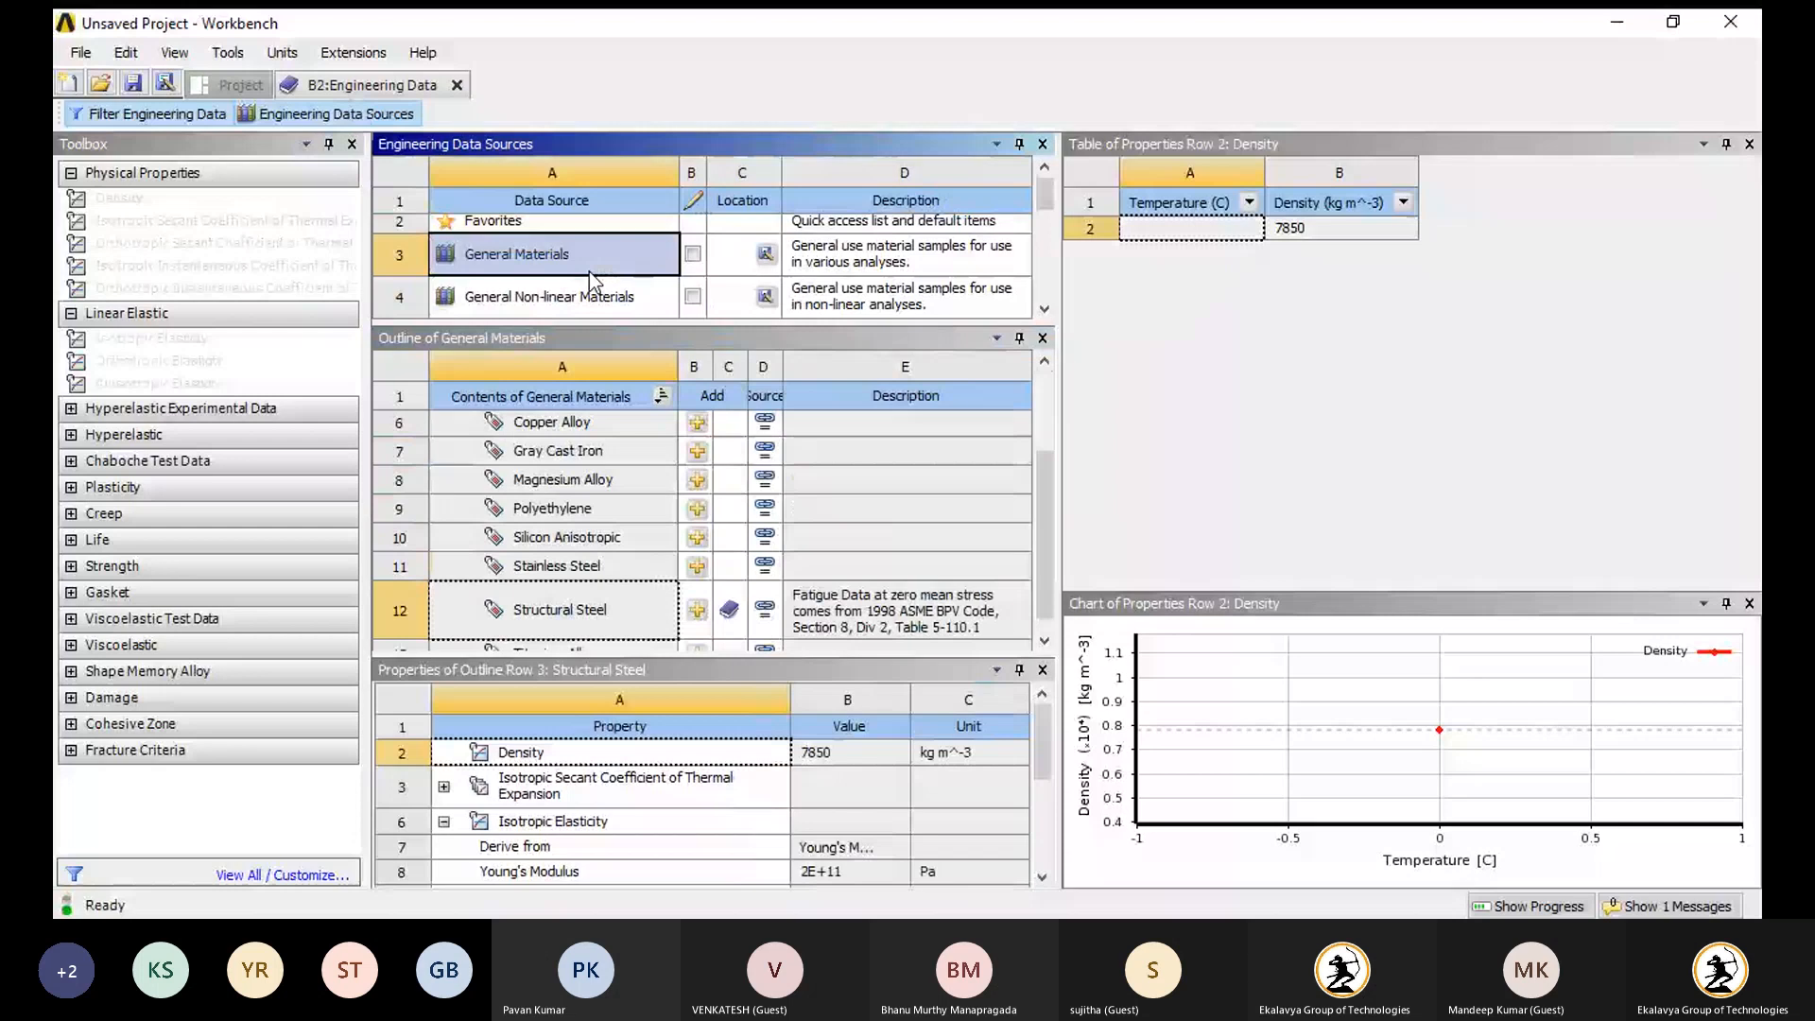
pyautogui.click(1045, 363)
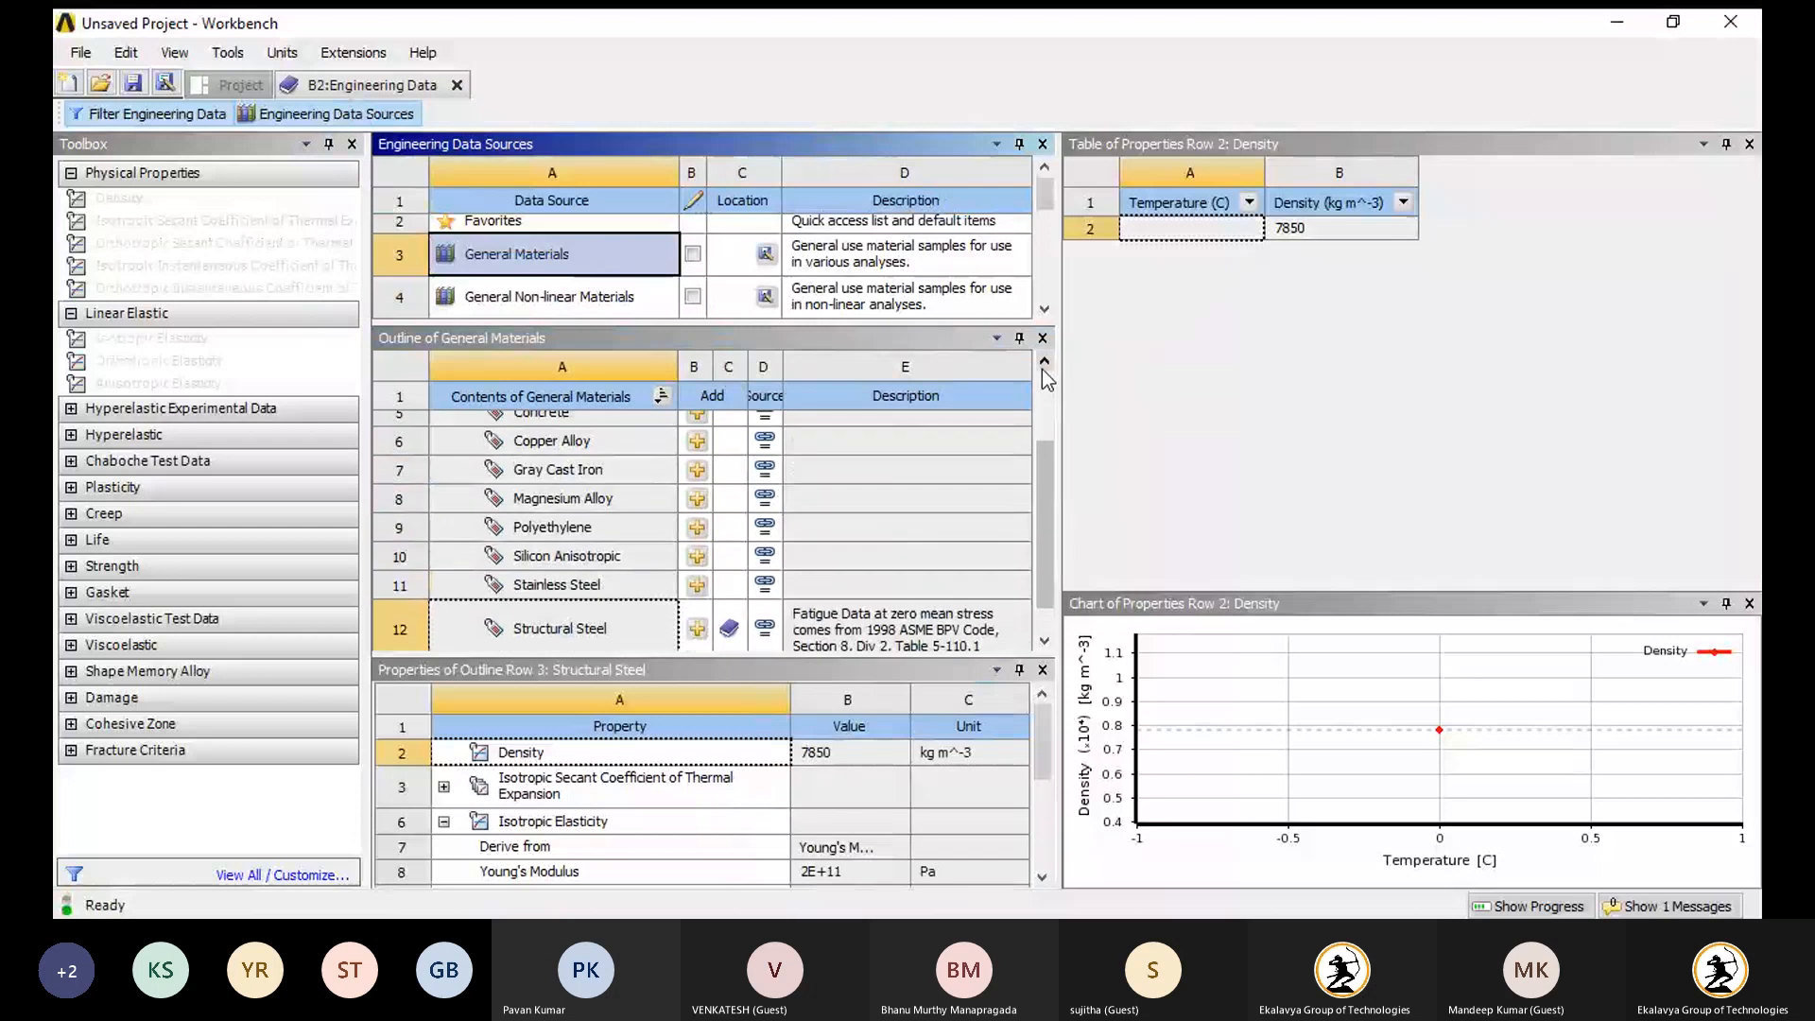
pyautogui.click(1045, 363)
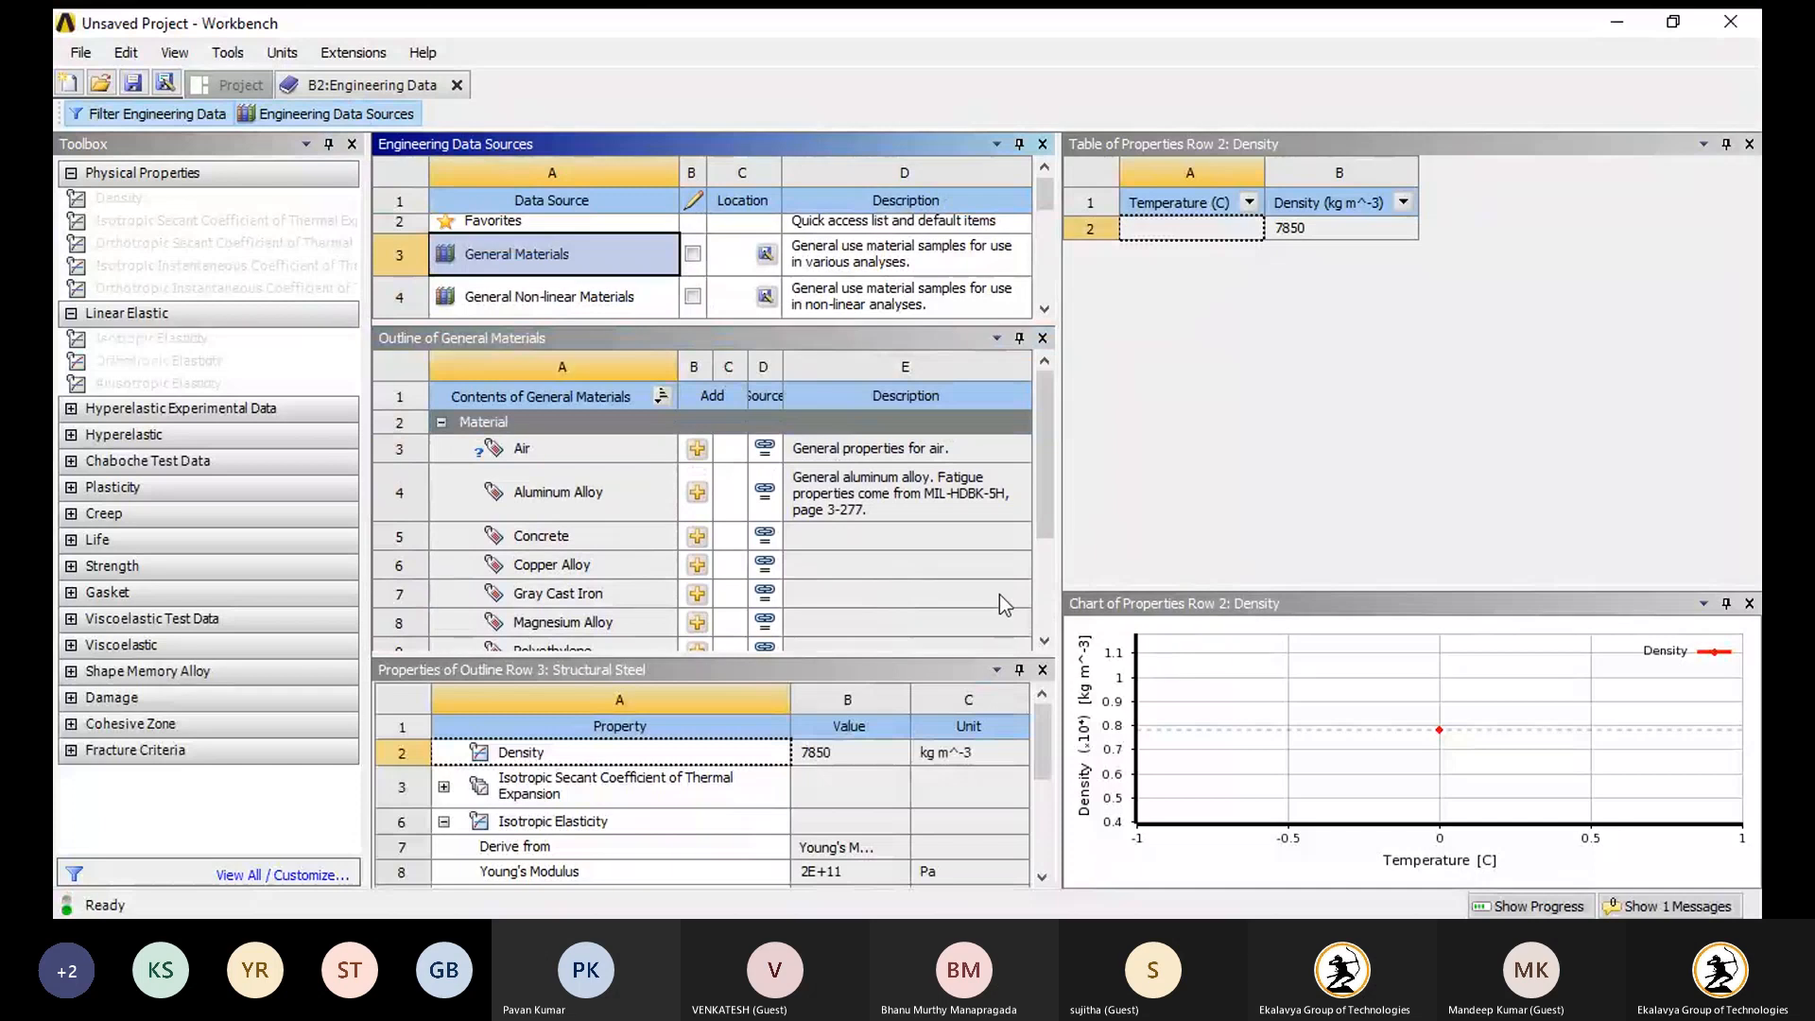
pyautogui.click(1045, 643)
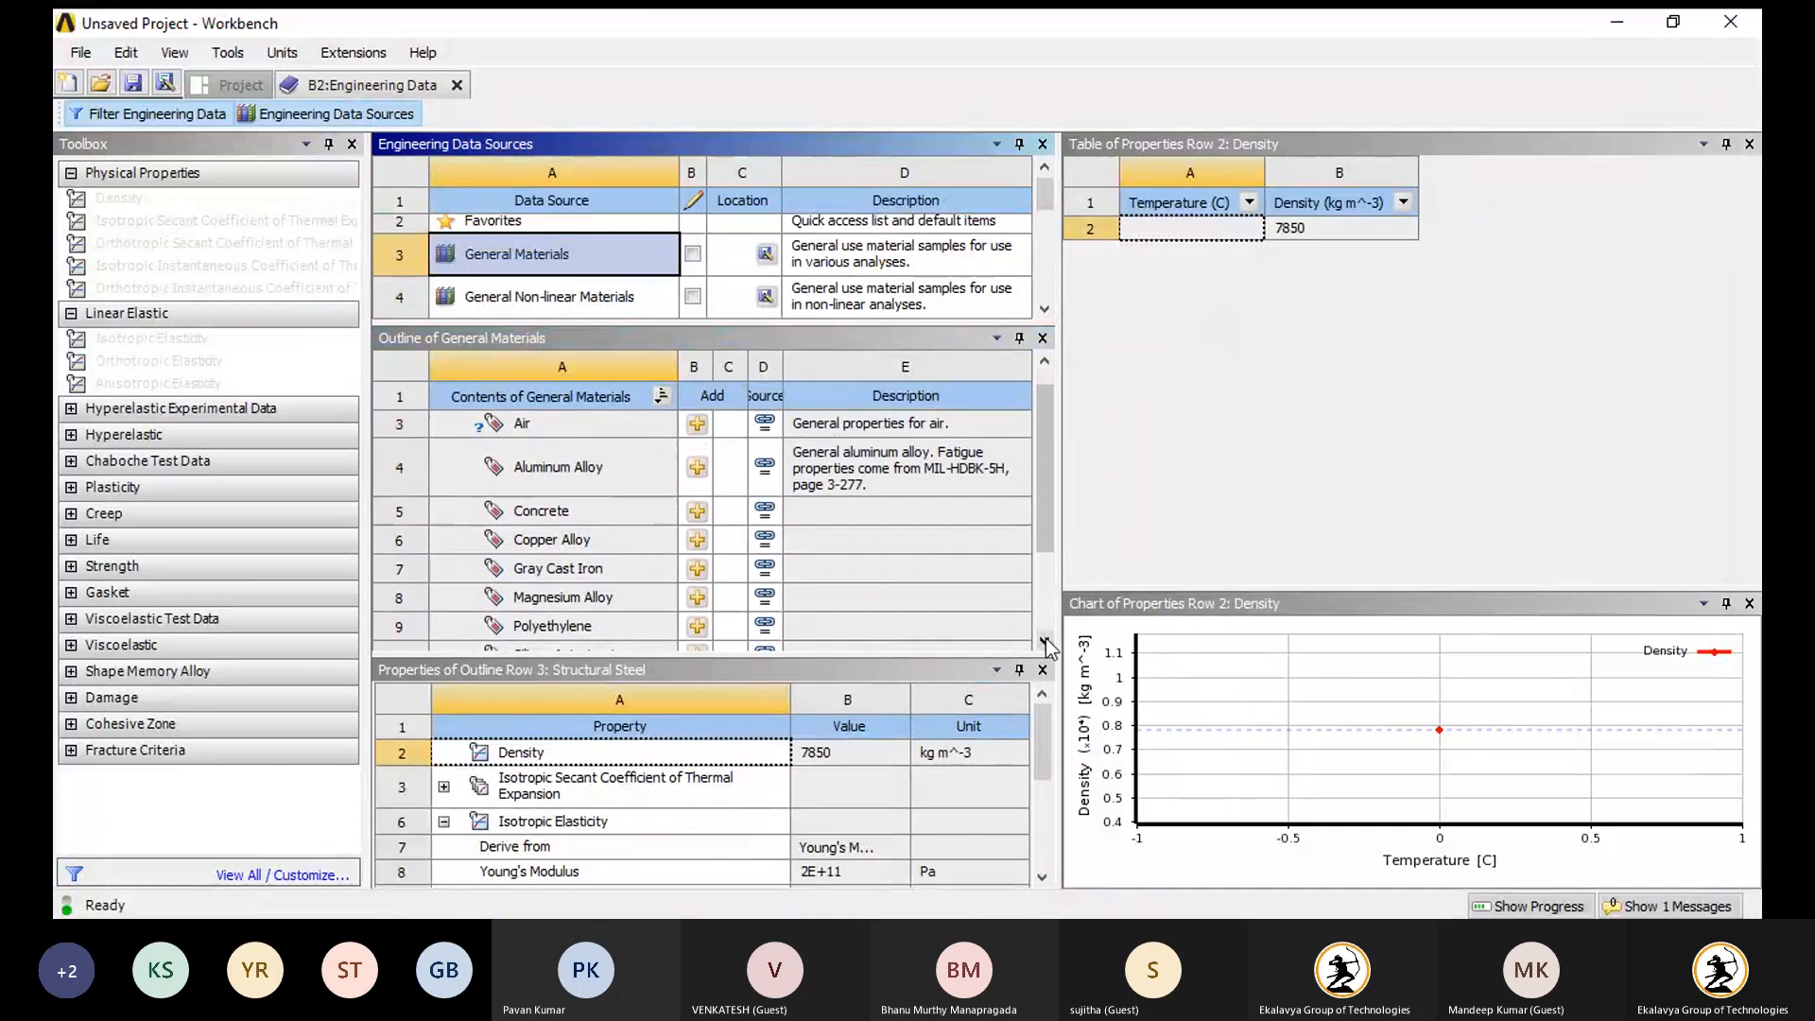
pyautogui.click(1045, 643)
pyautogui.click(1045, 643)
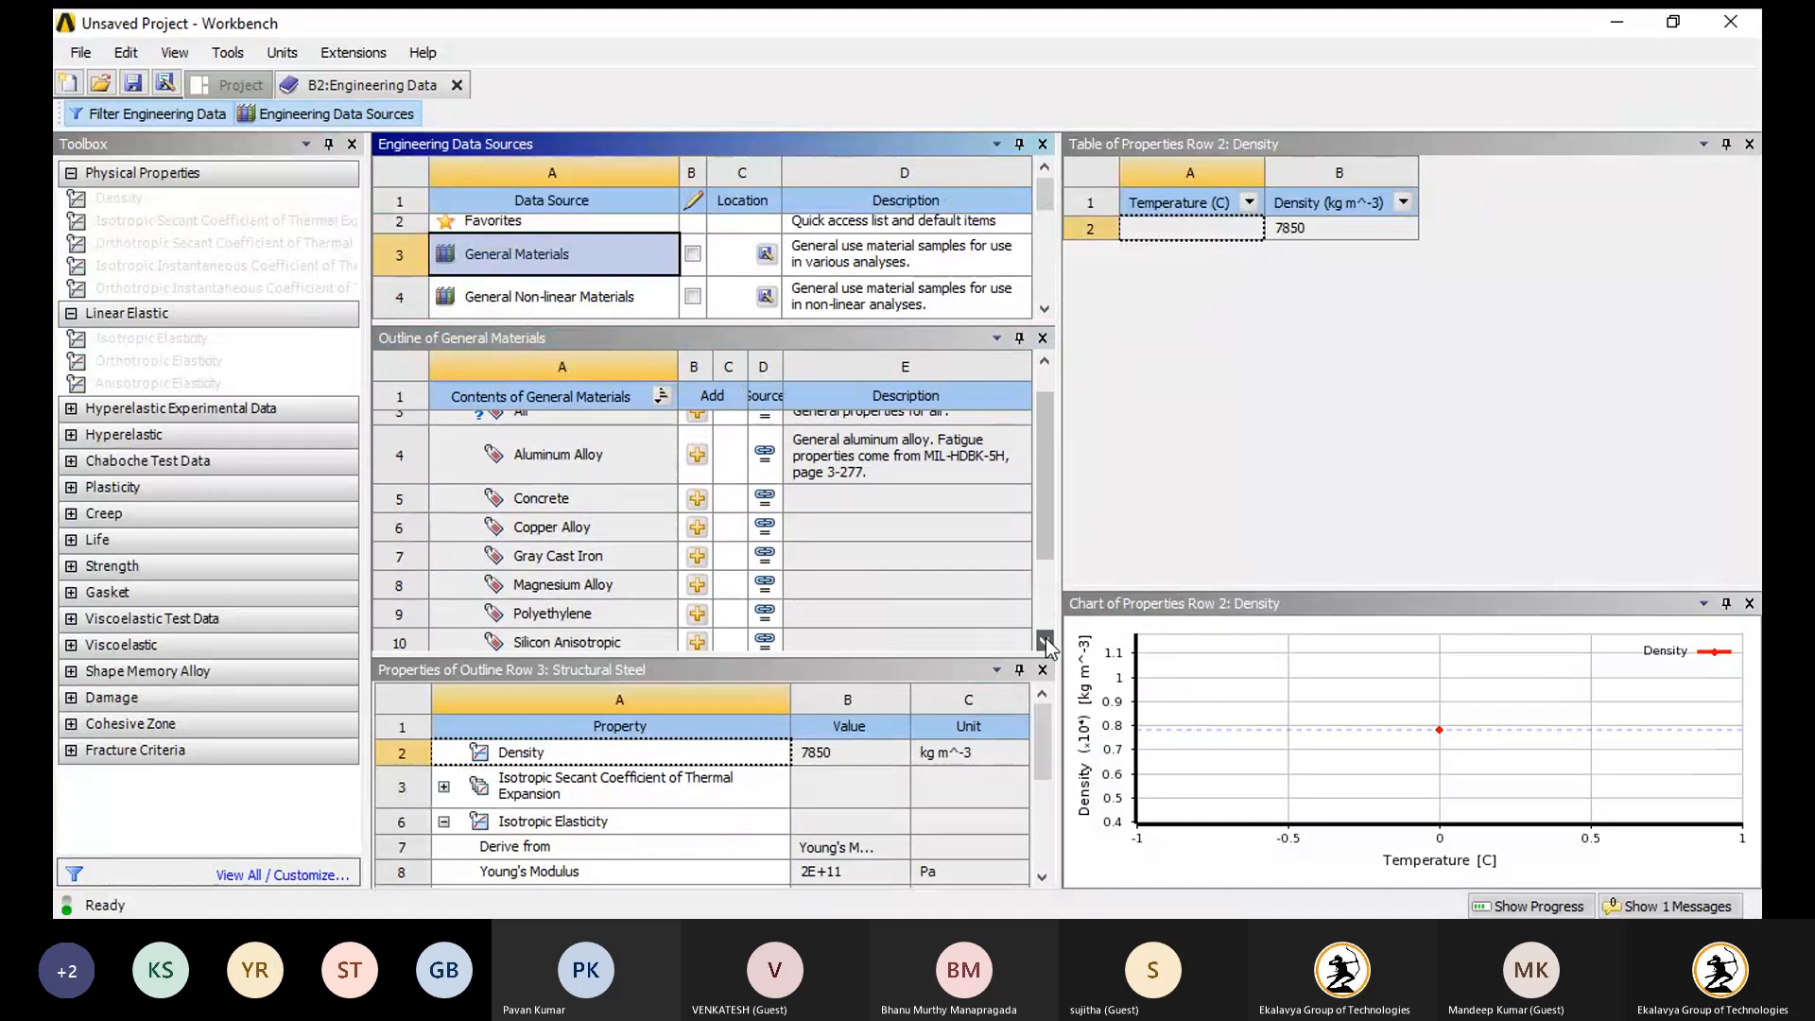
pyautogui.click(1044, 643)
pyautogui.click(1044, 643)
pyautogui.click(1045, 643)
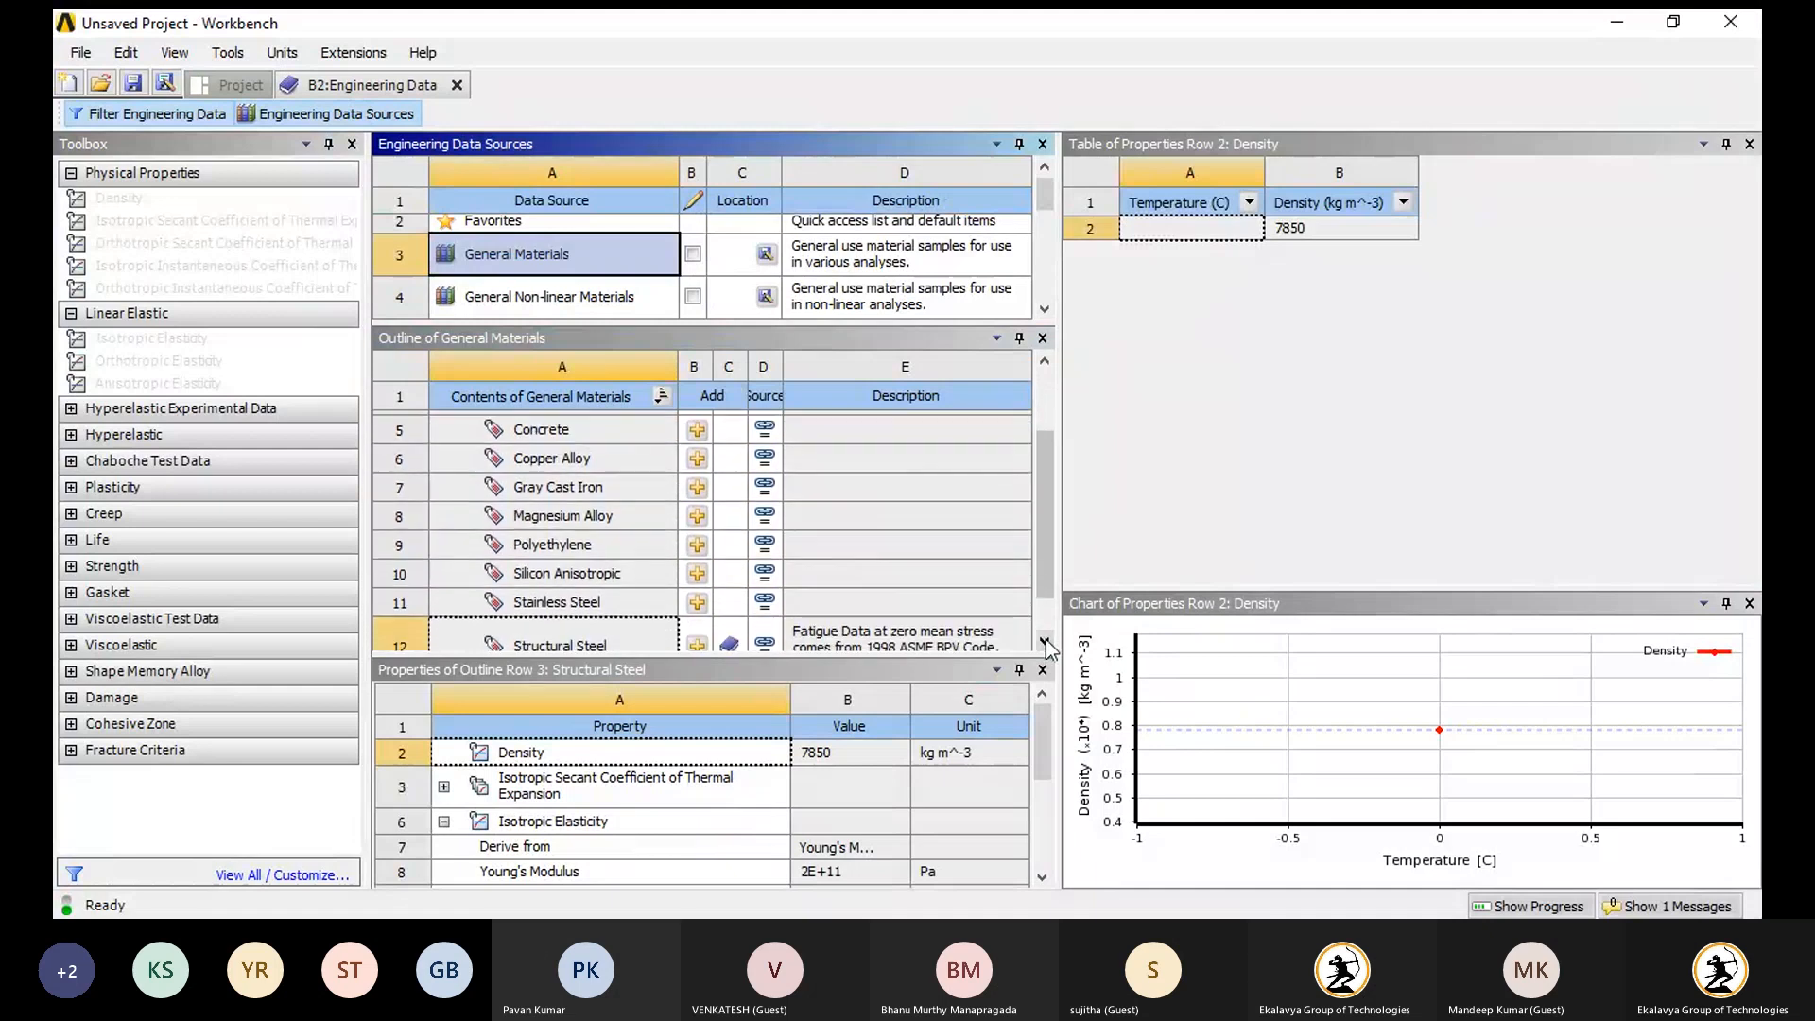
pyautogui.click(1045, 643)
pyautogui.click(1045, 642)
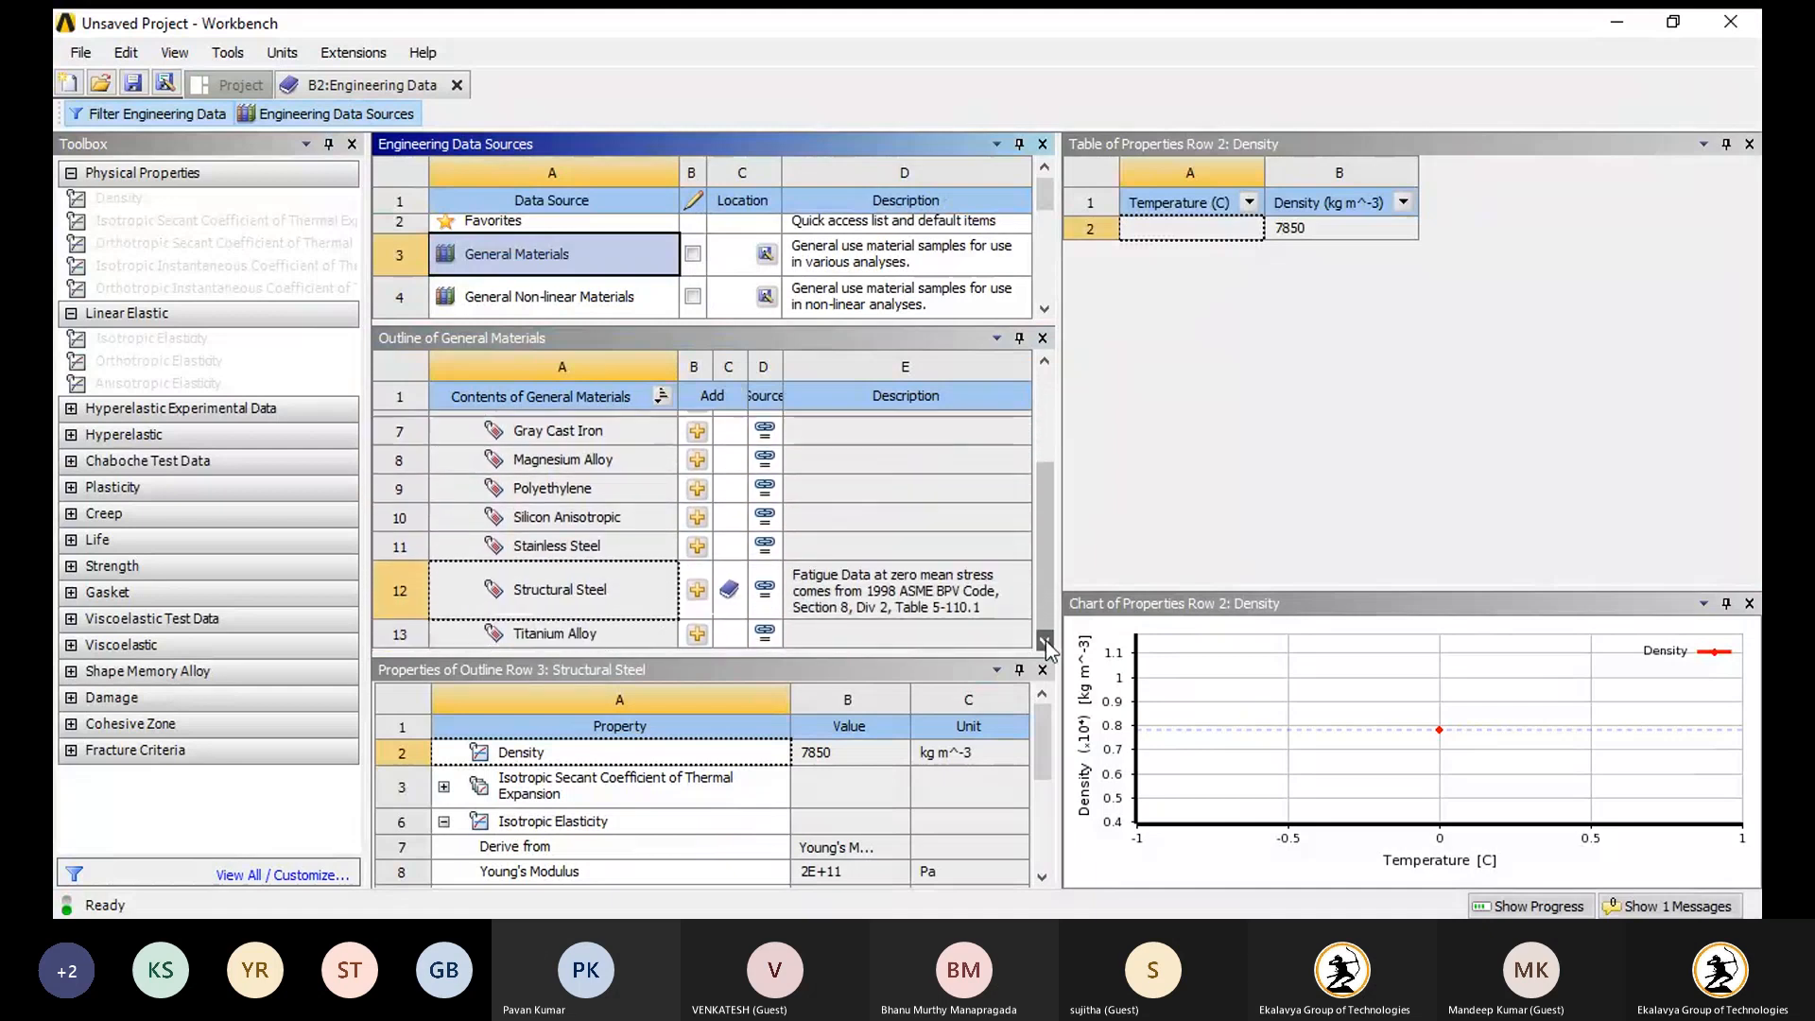
# Review the General Non-linear Materials library and look through the remaining engineering data sources.
pyautogui.click(594, 296)
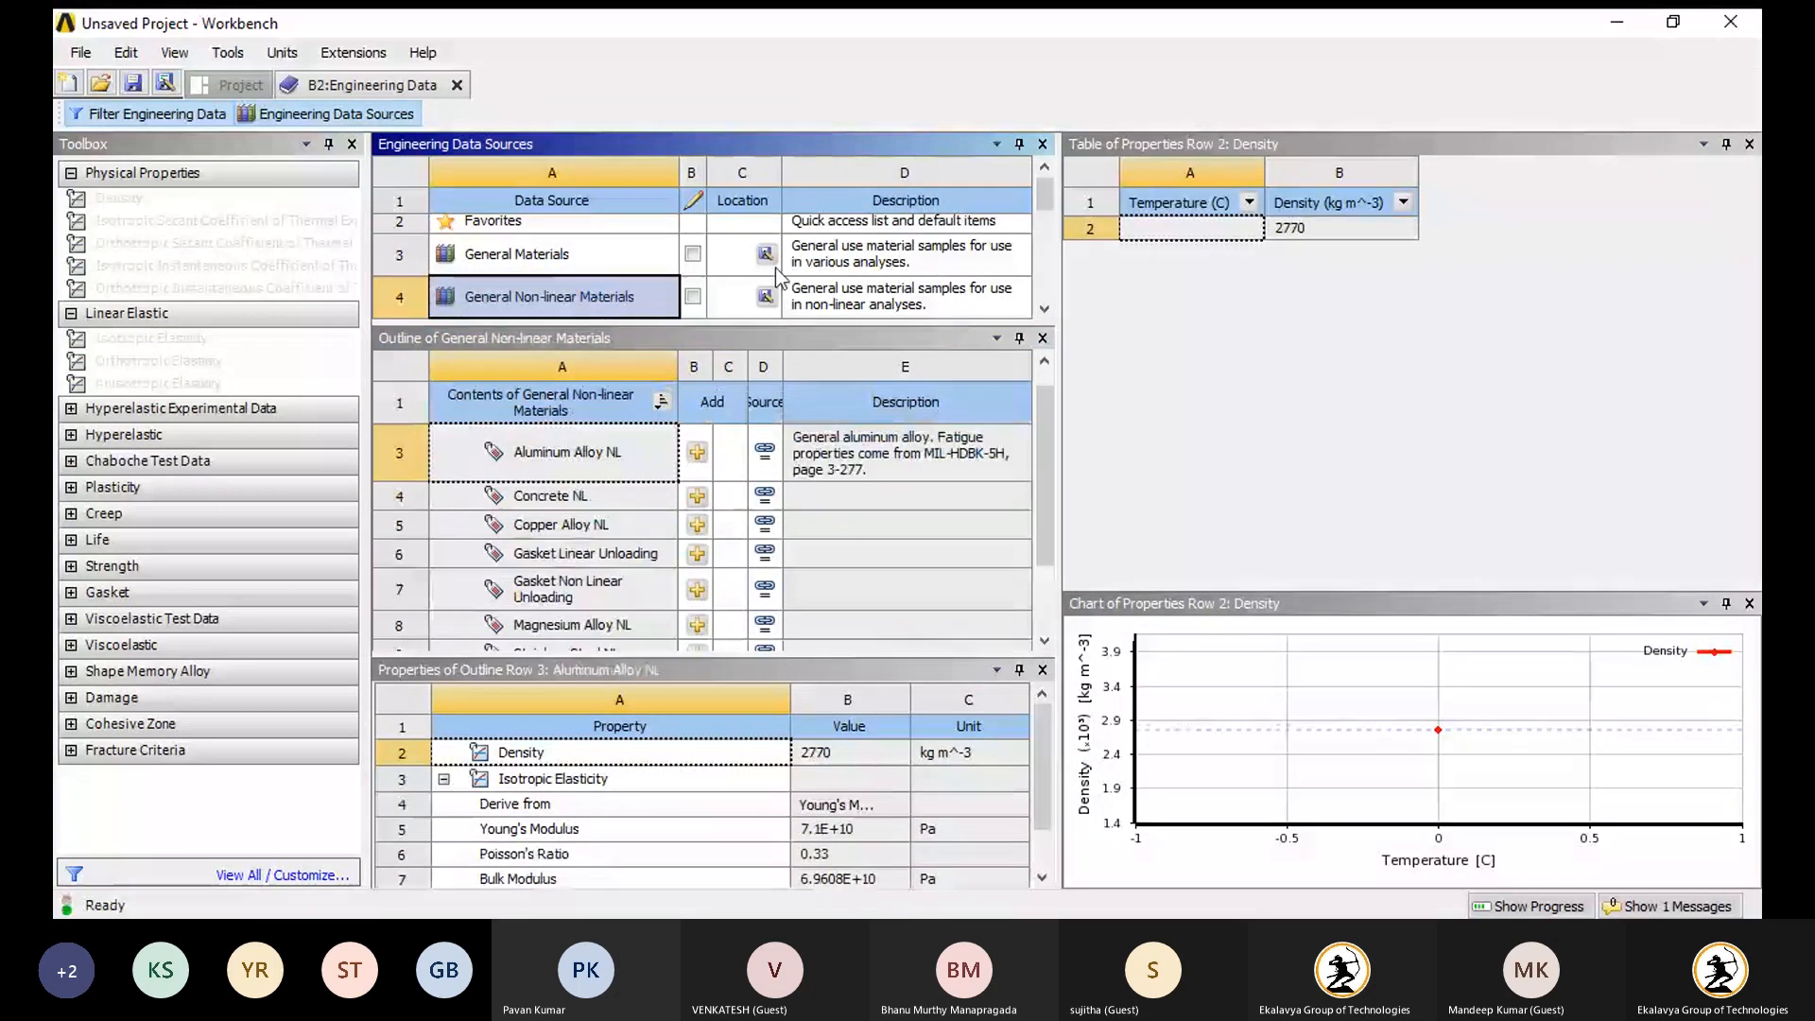
pyautogui.scroll(-3, 775, 269)
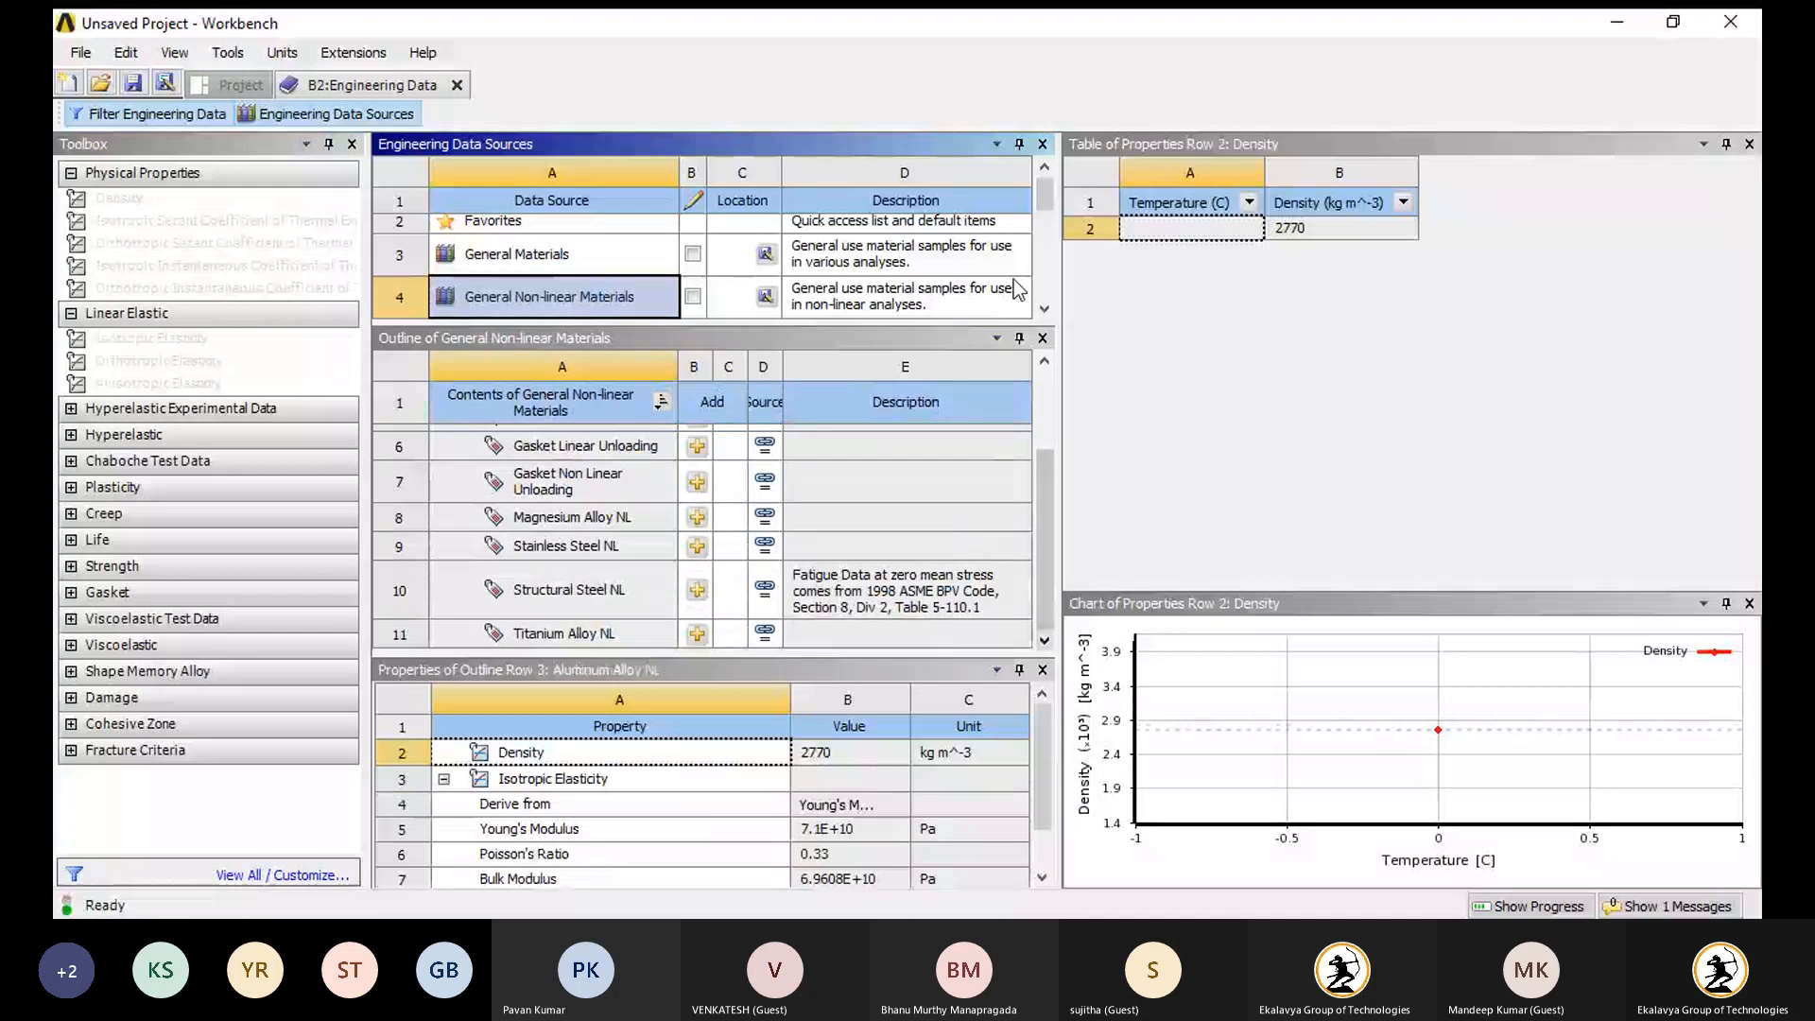
pyautogui.click(1045, 309)
pyautogui.click(1044, 309)
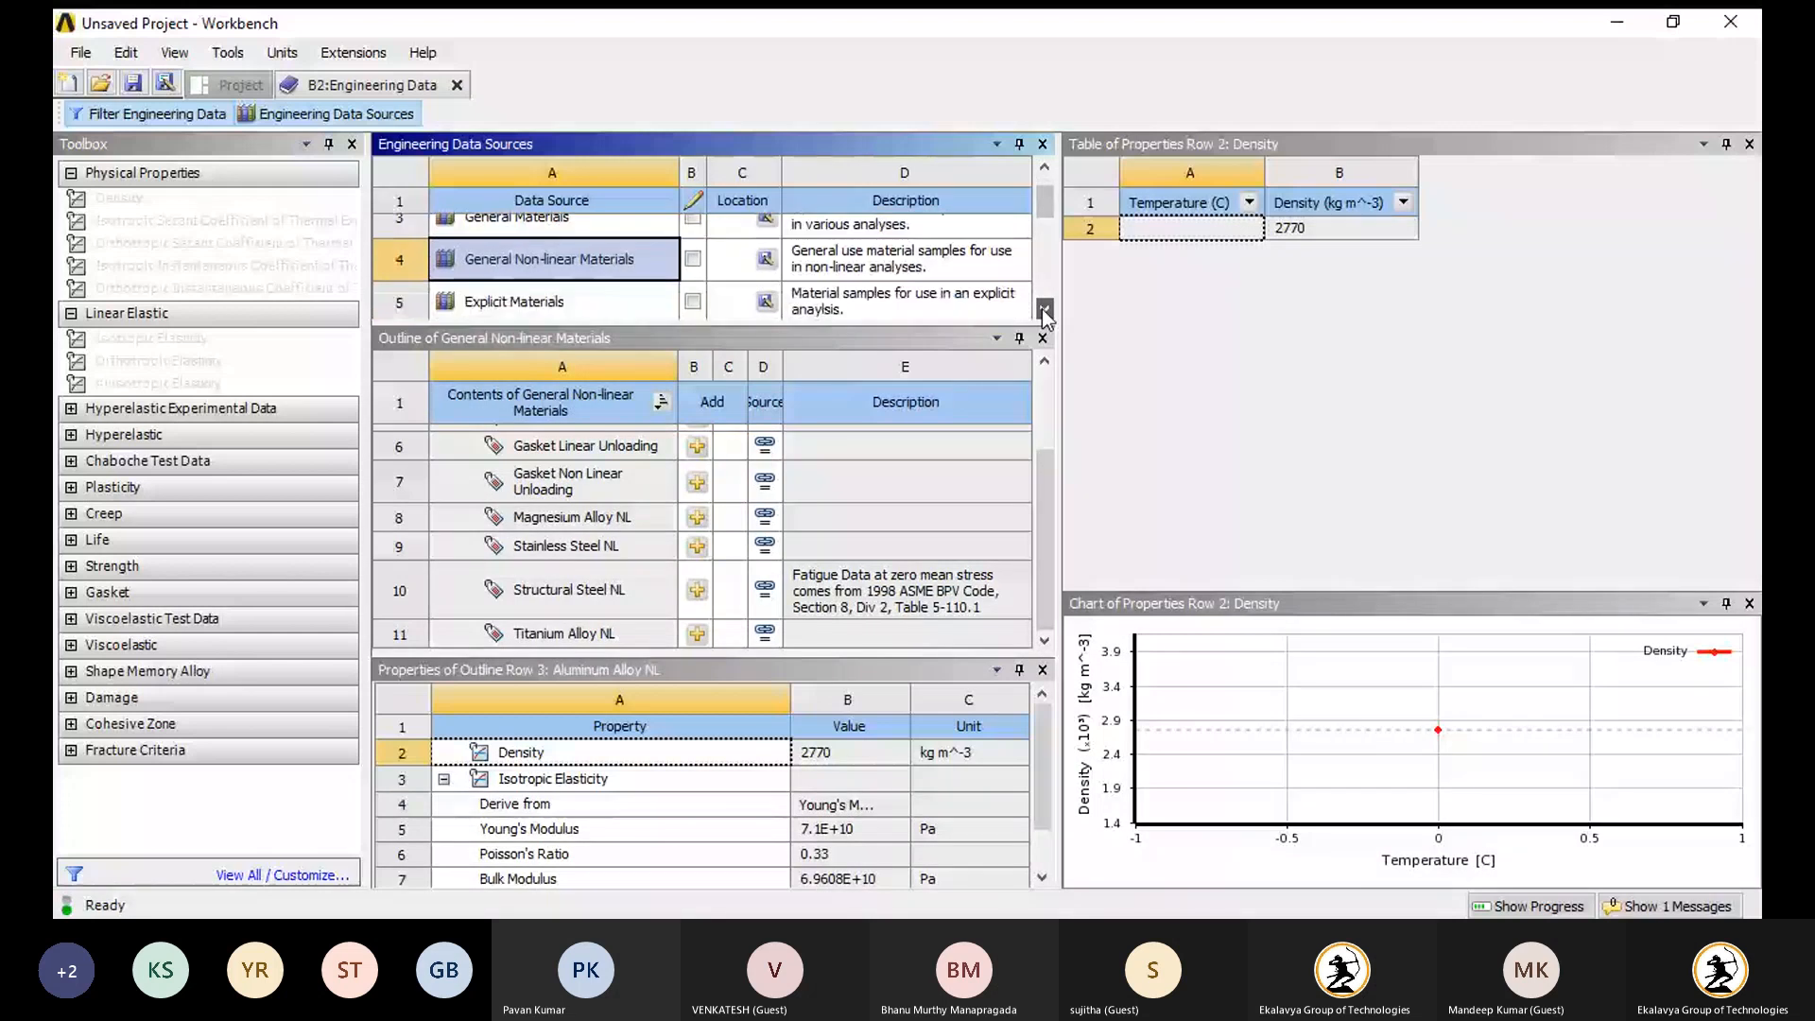
pyautogui.click(1045, 309)
pyautogui.click(1045, 310)
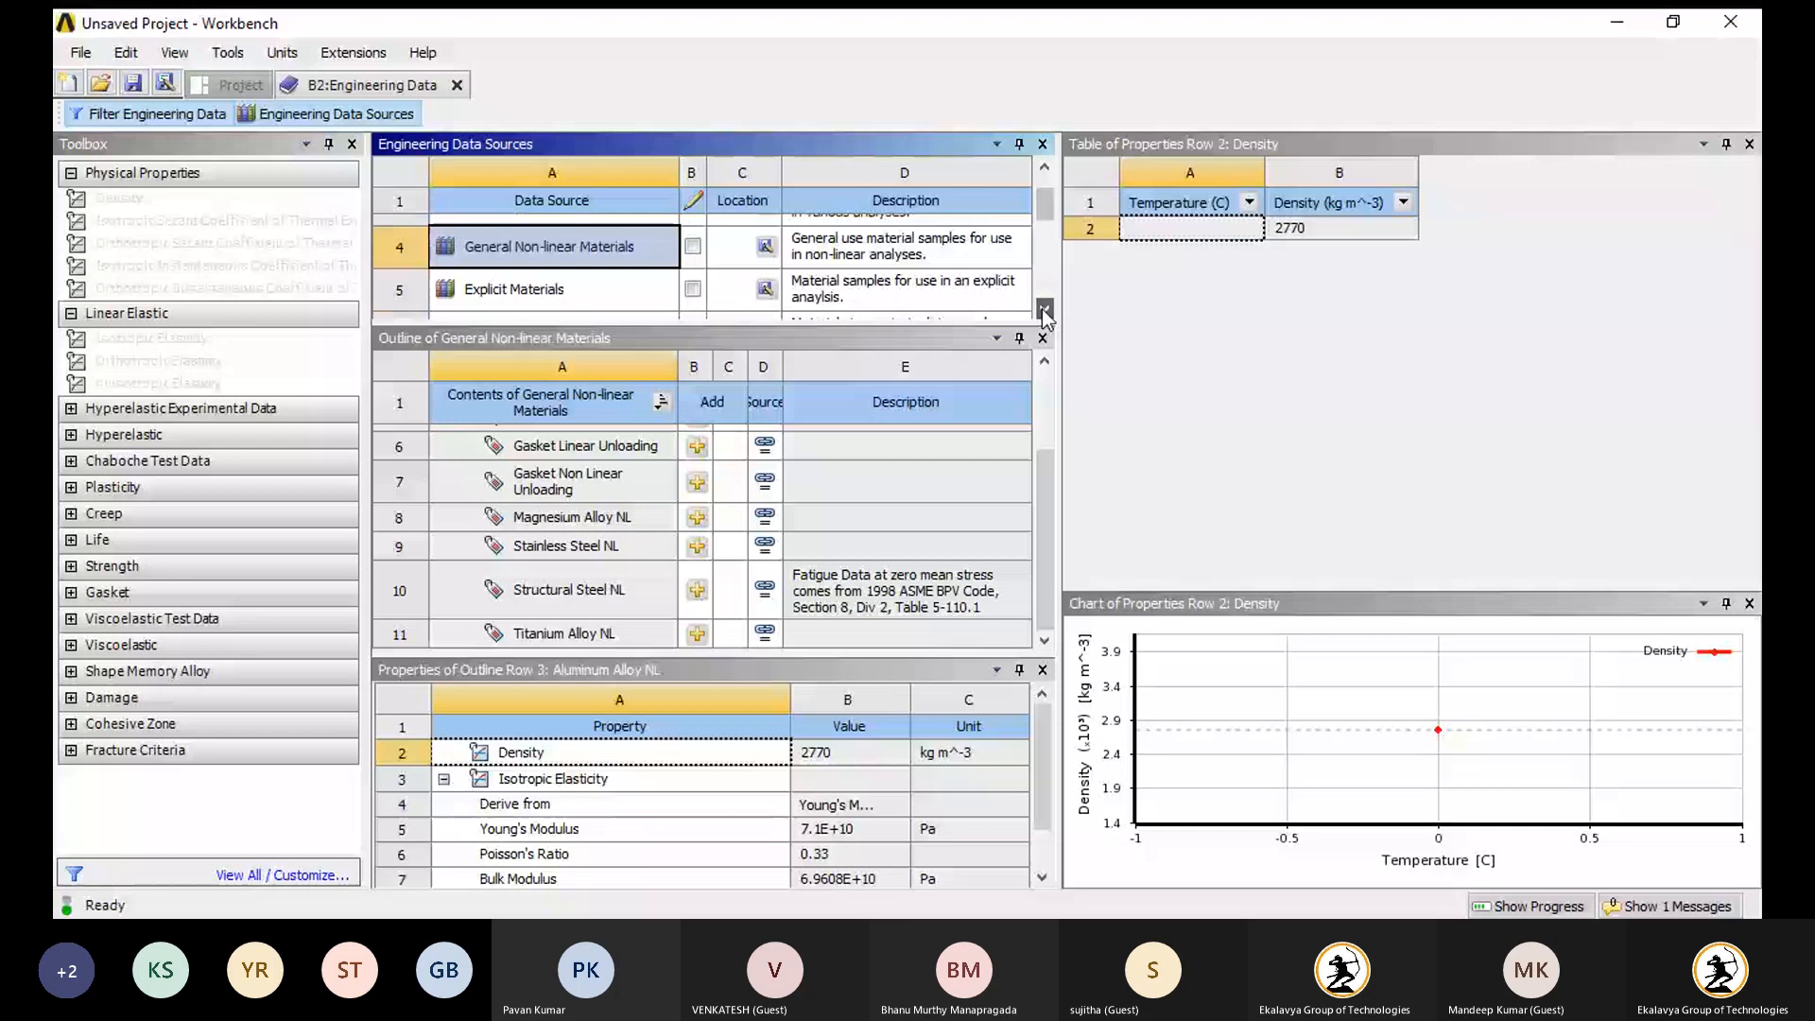
pyautogui.click(1045, 309)
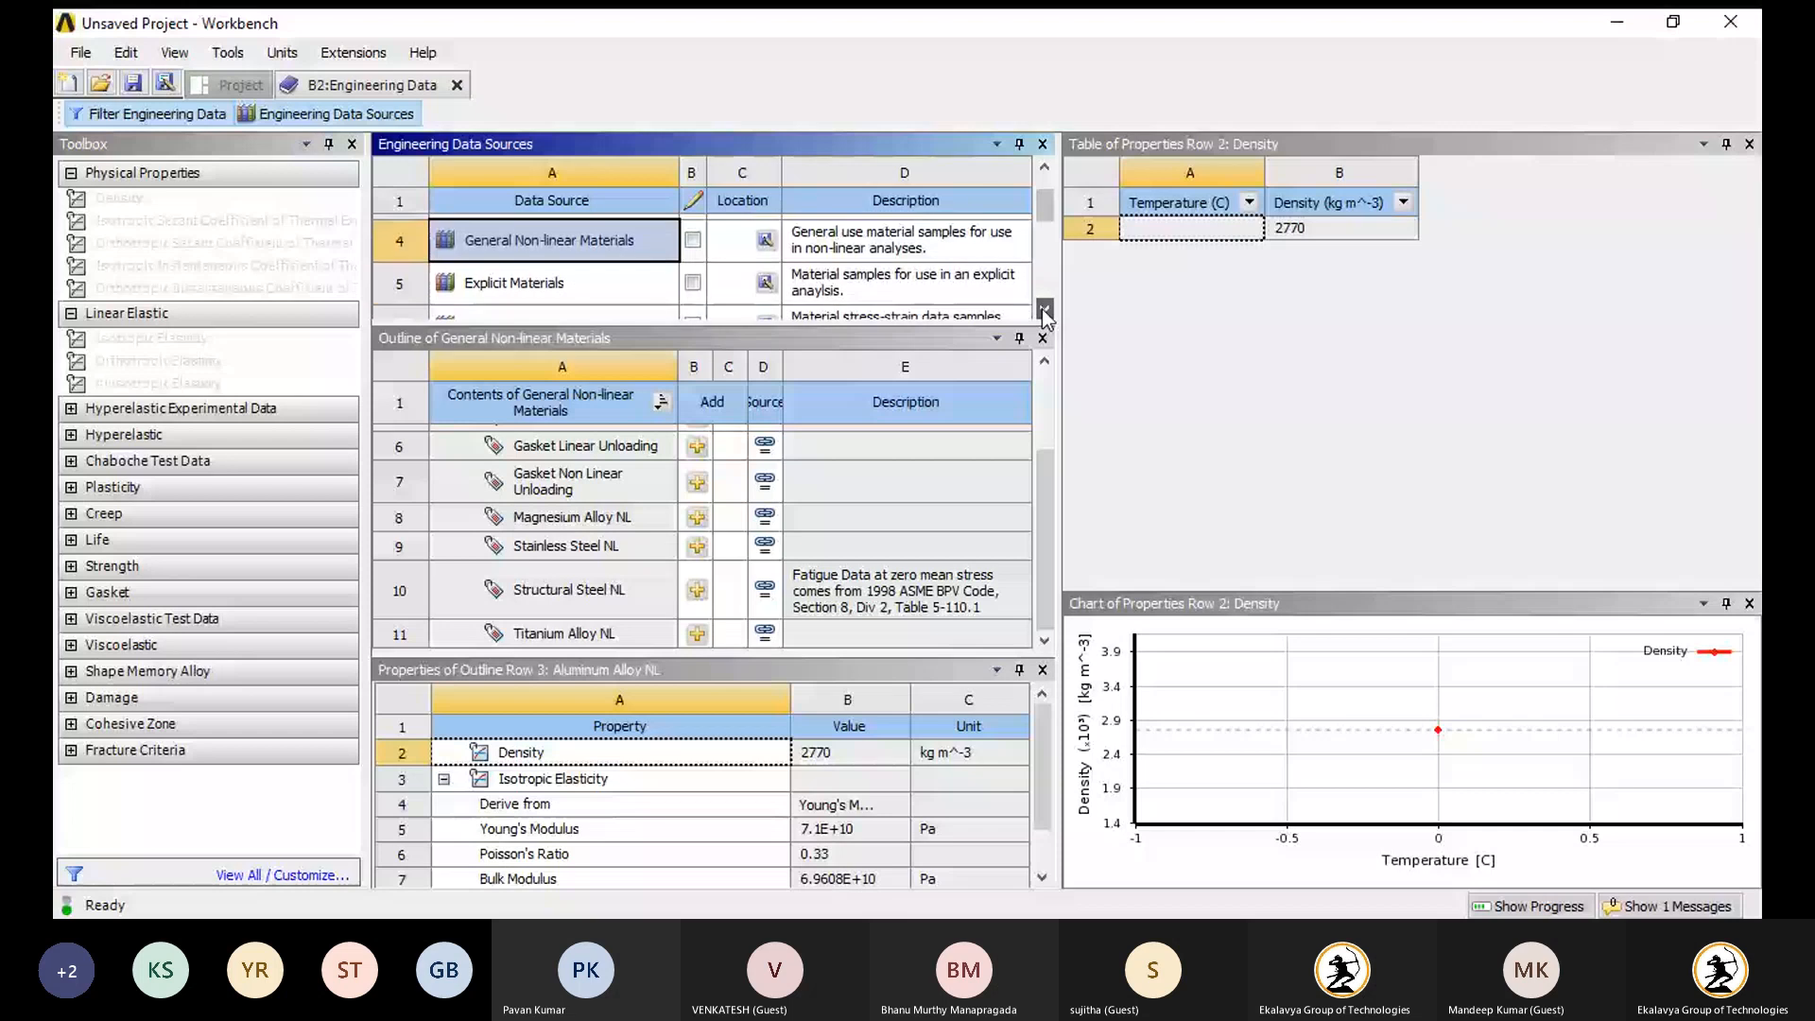
pyautogui.click(1045, 309)
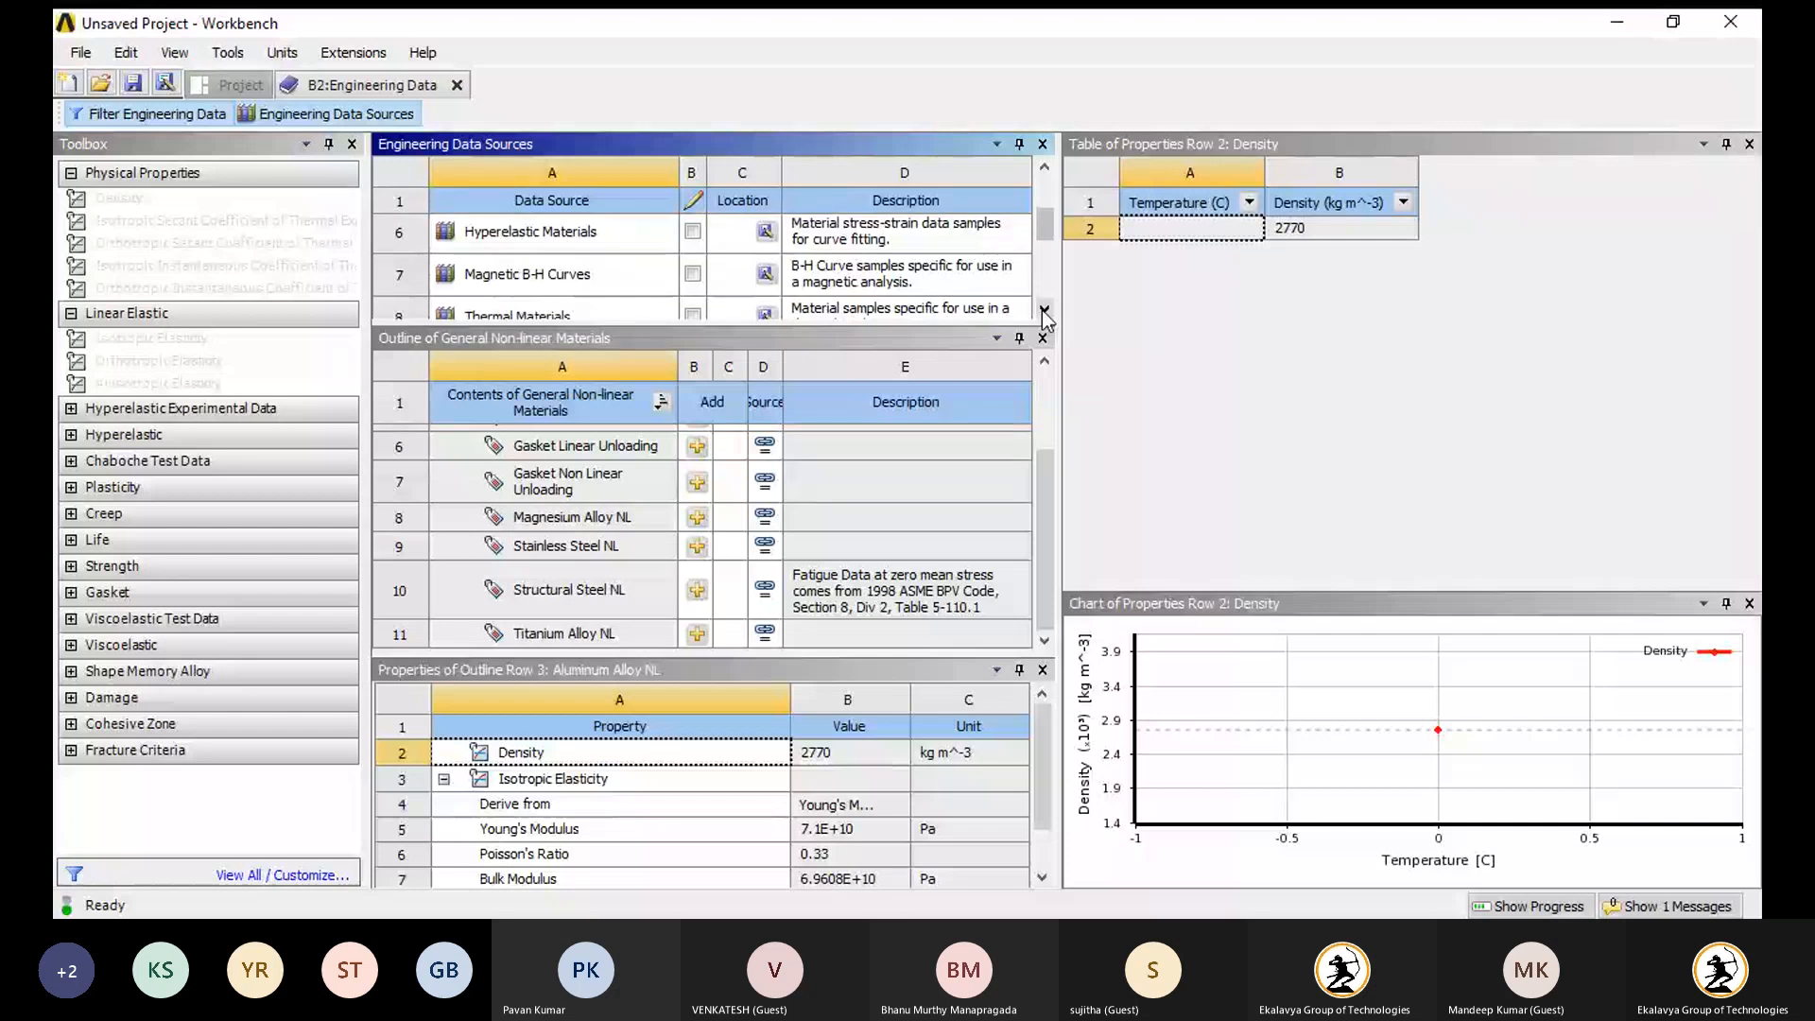
pyautogui.click(1045, 310)
pyautogui.click(1044, 310)
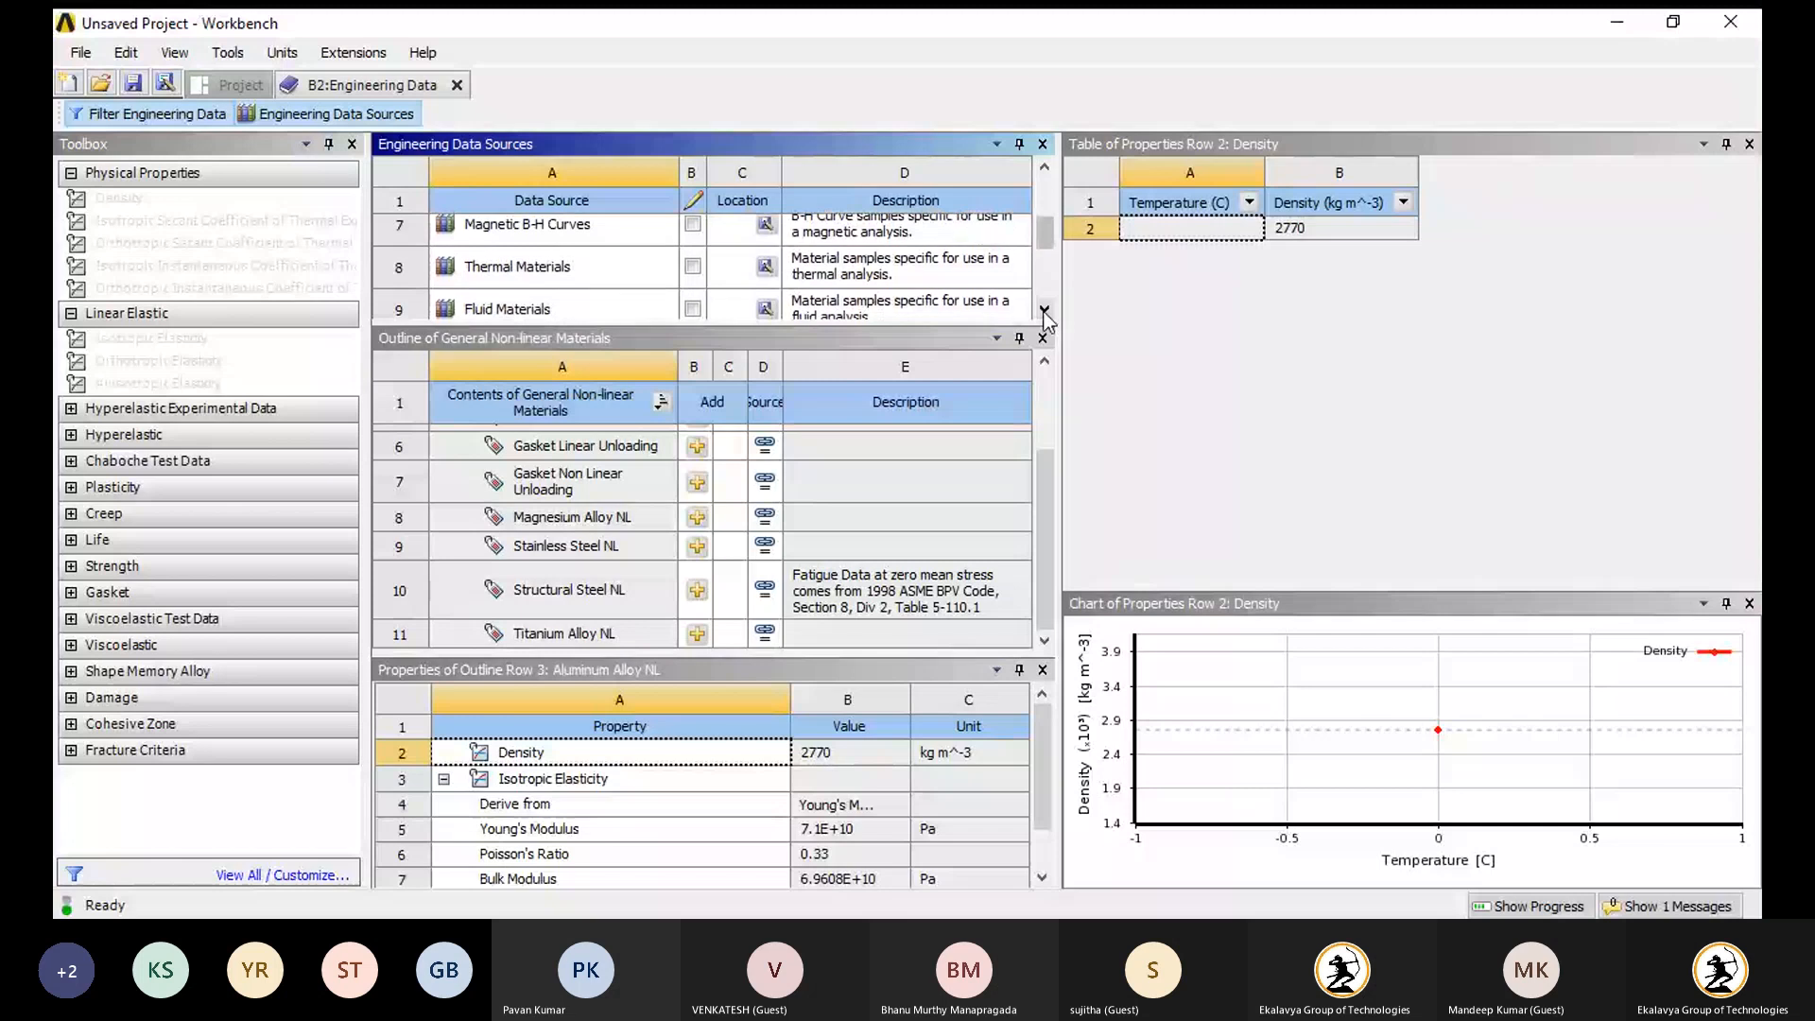
pyautogui.click(1045, 309)
pyautogui.click(1044, 309)
pyautogui.click(1044, 309)
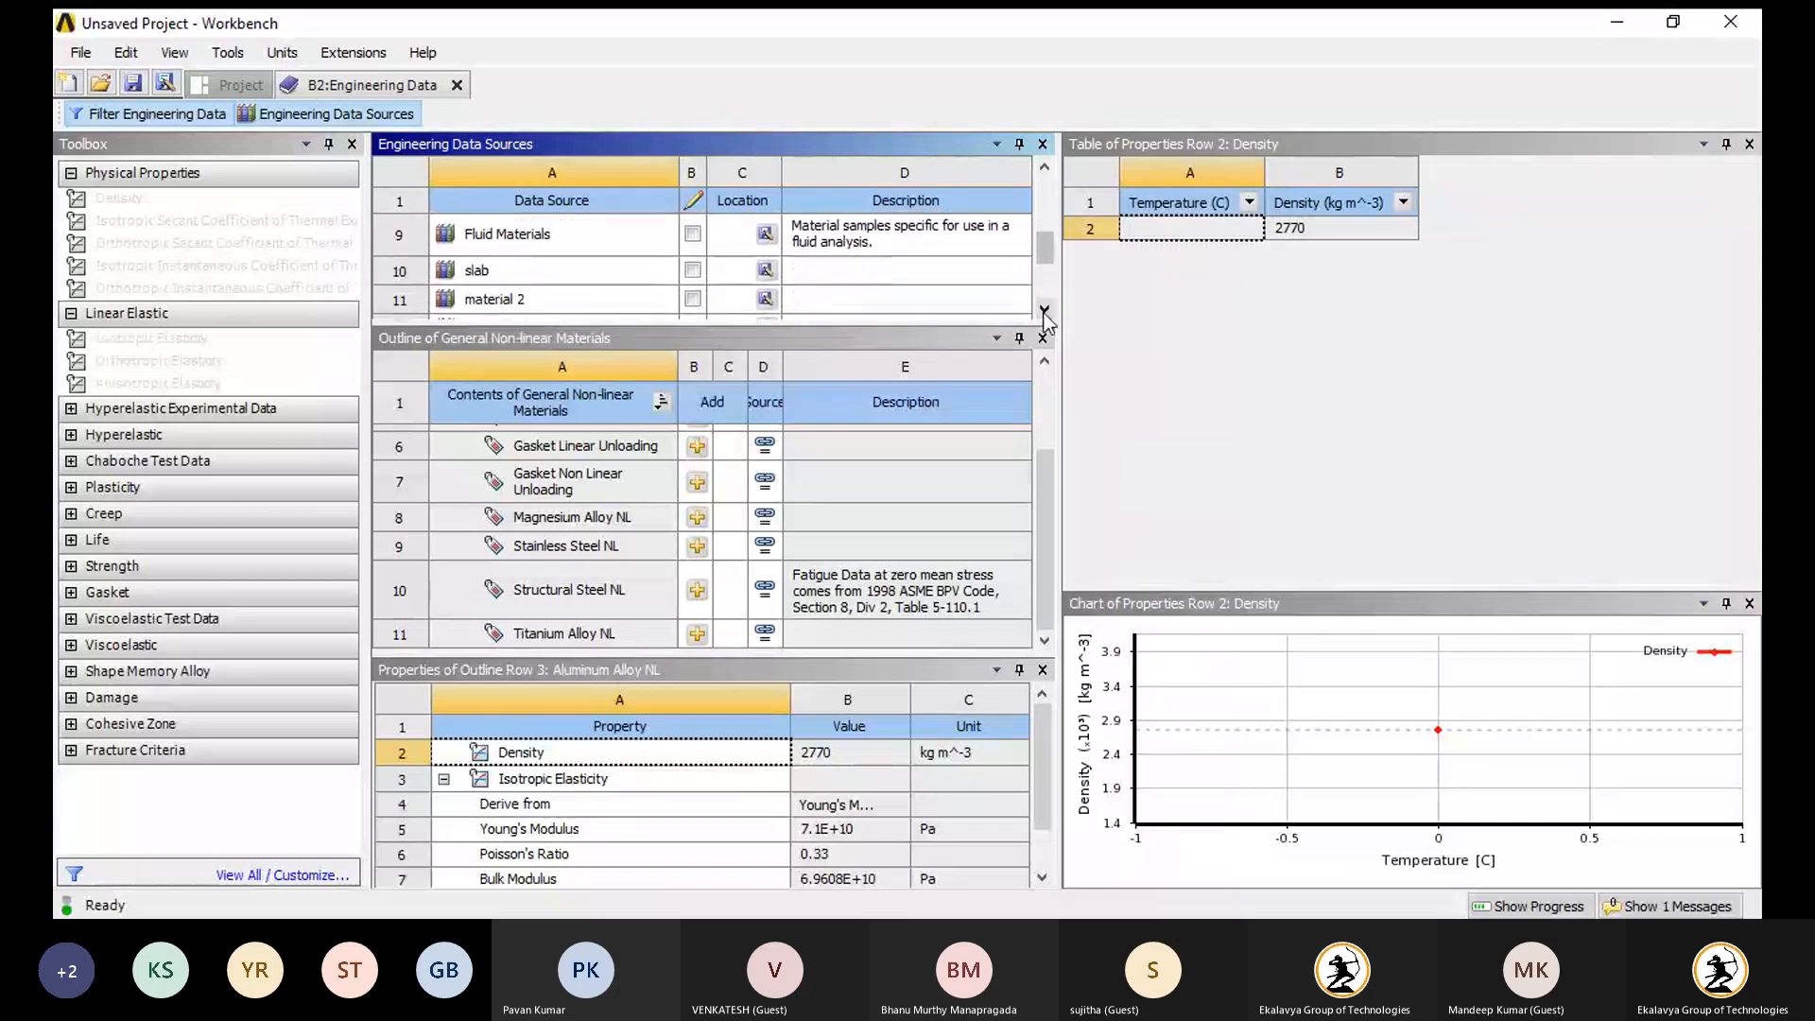
pyautogui.click(1045, 309)
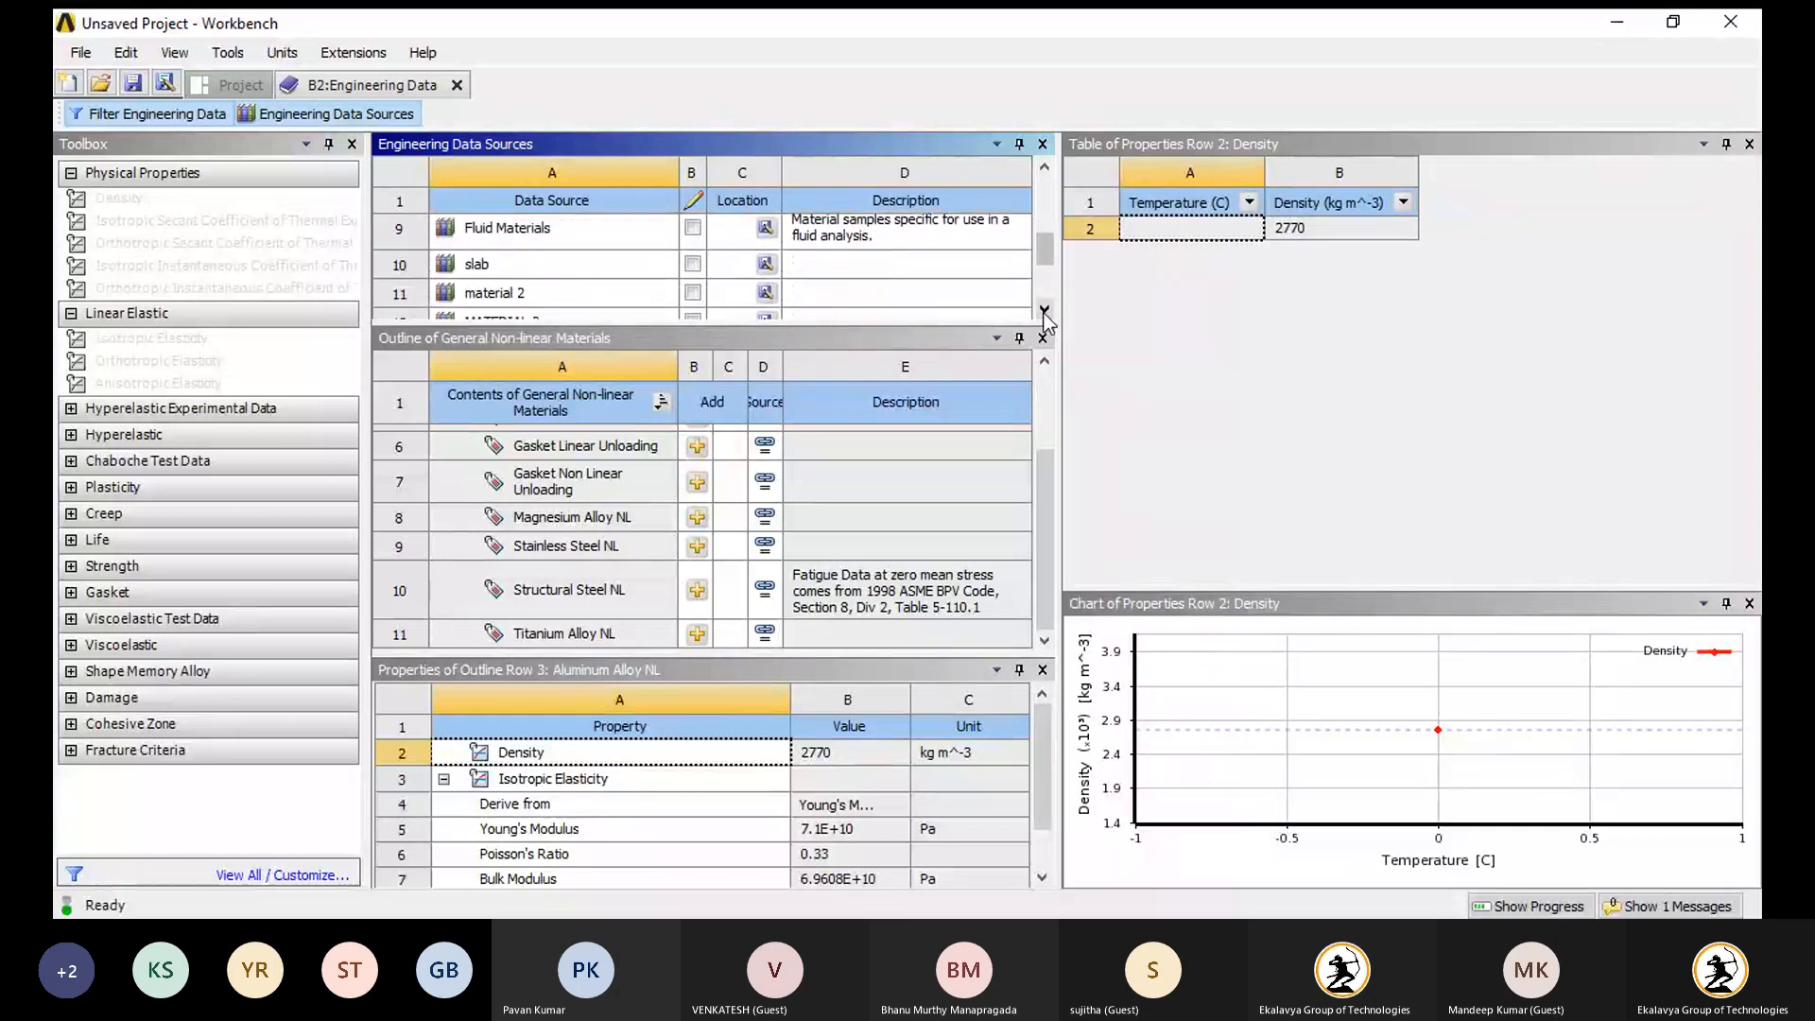
# Examine the materials and properties in the slab, material 2 and MATERIAL 3 data sources.
pyautogui.click(605, 263)
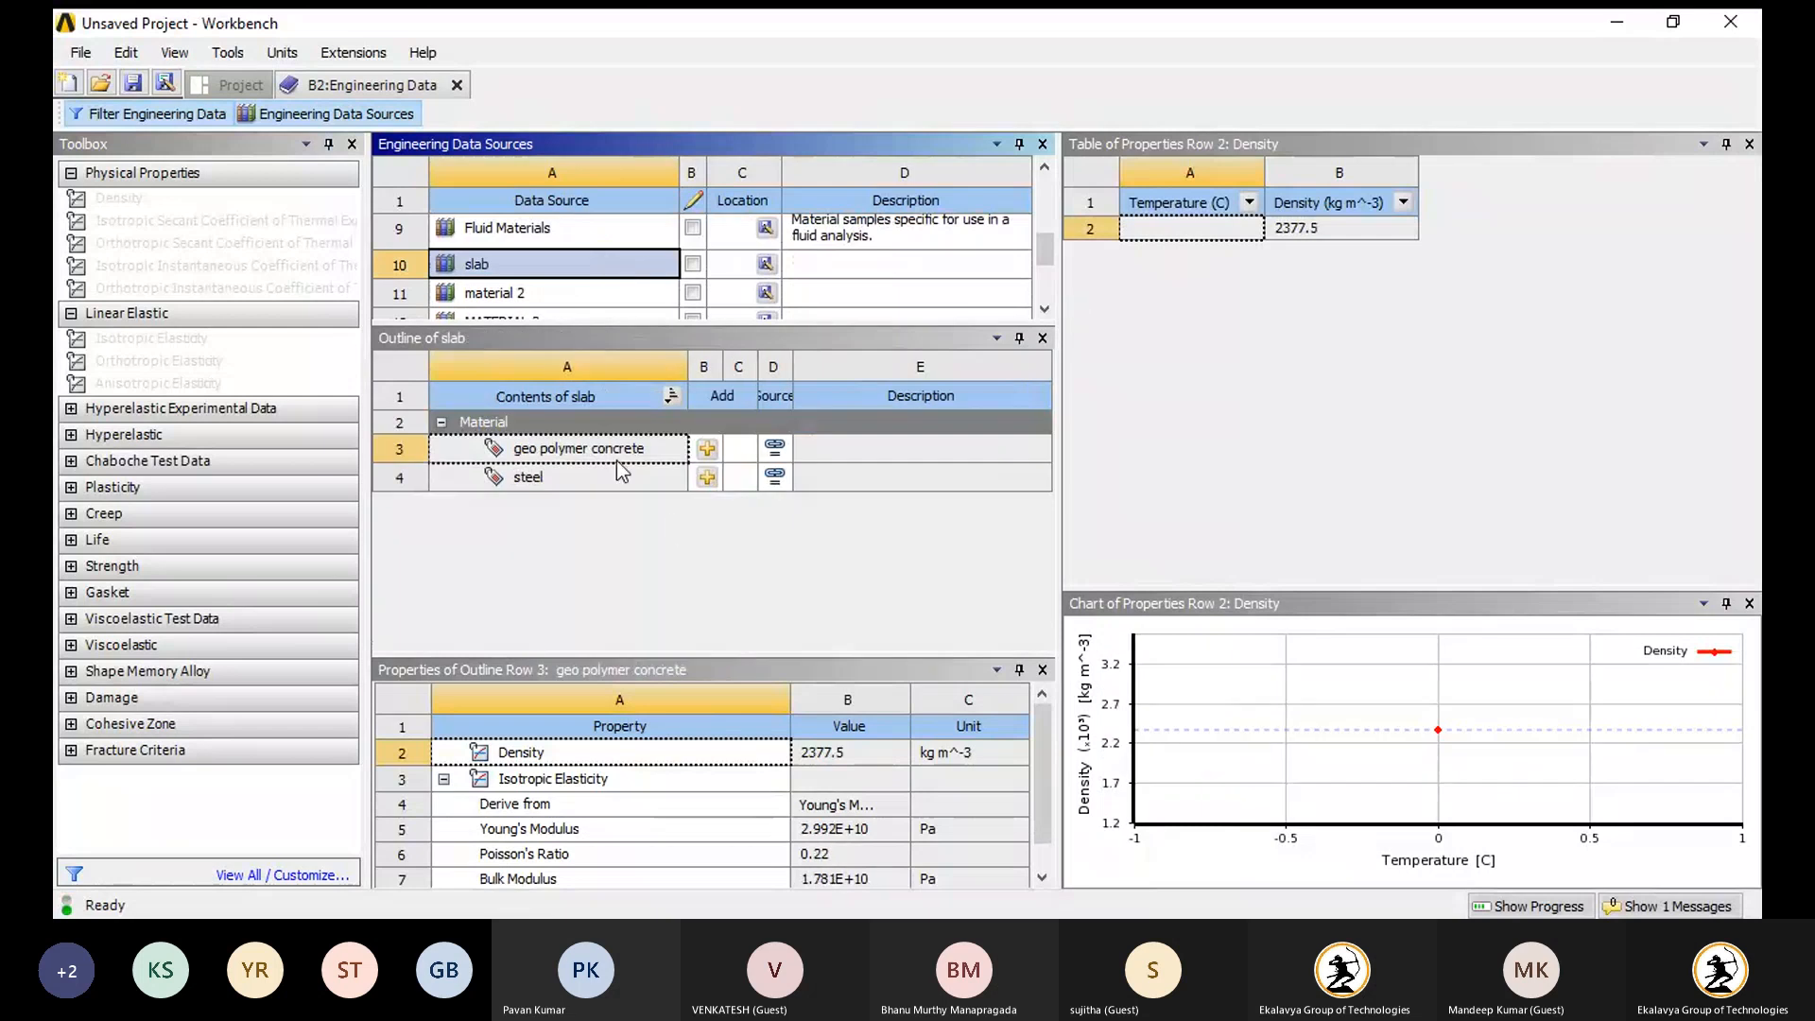
pyautogui.click(1045, 309)
pyautogui.click(1045, 309)
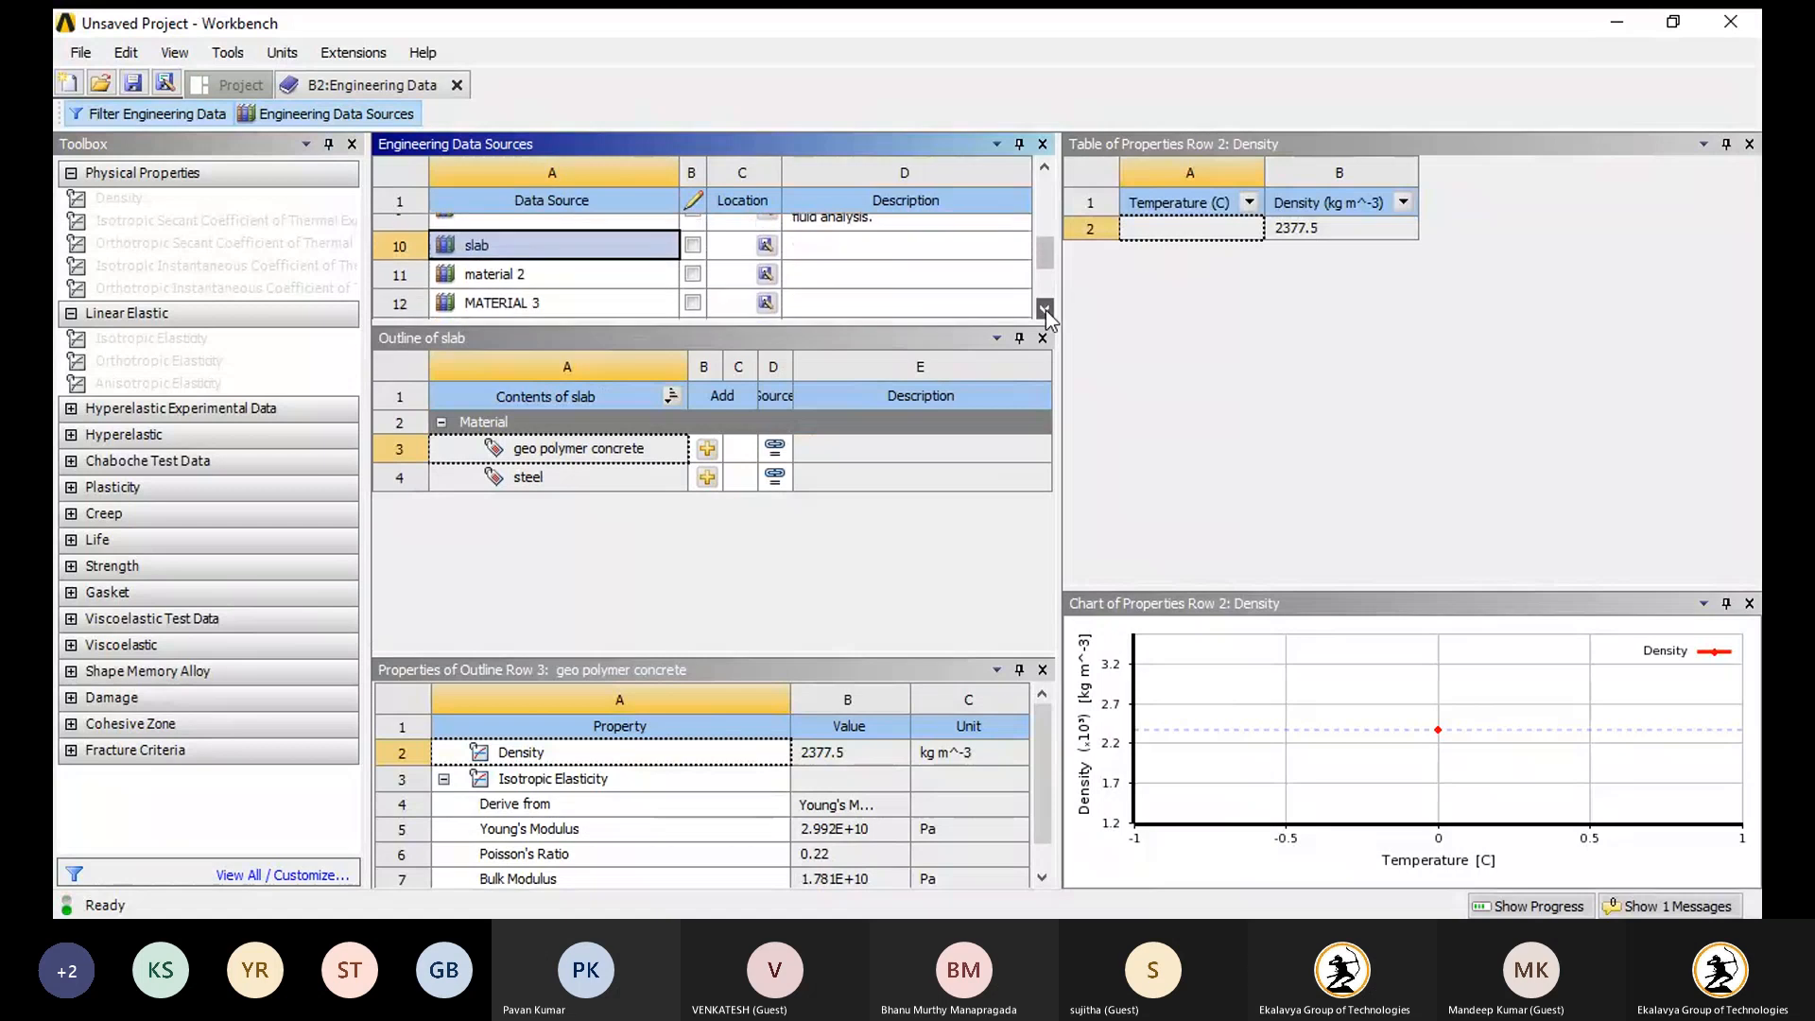
pyautogui.click(571, 261)
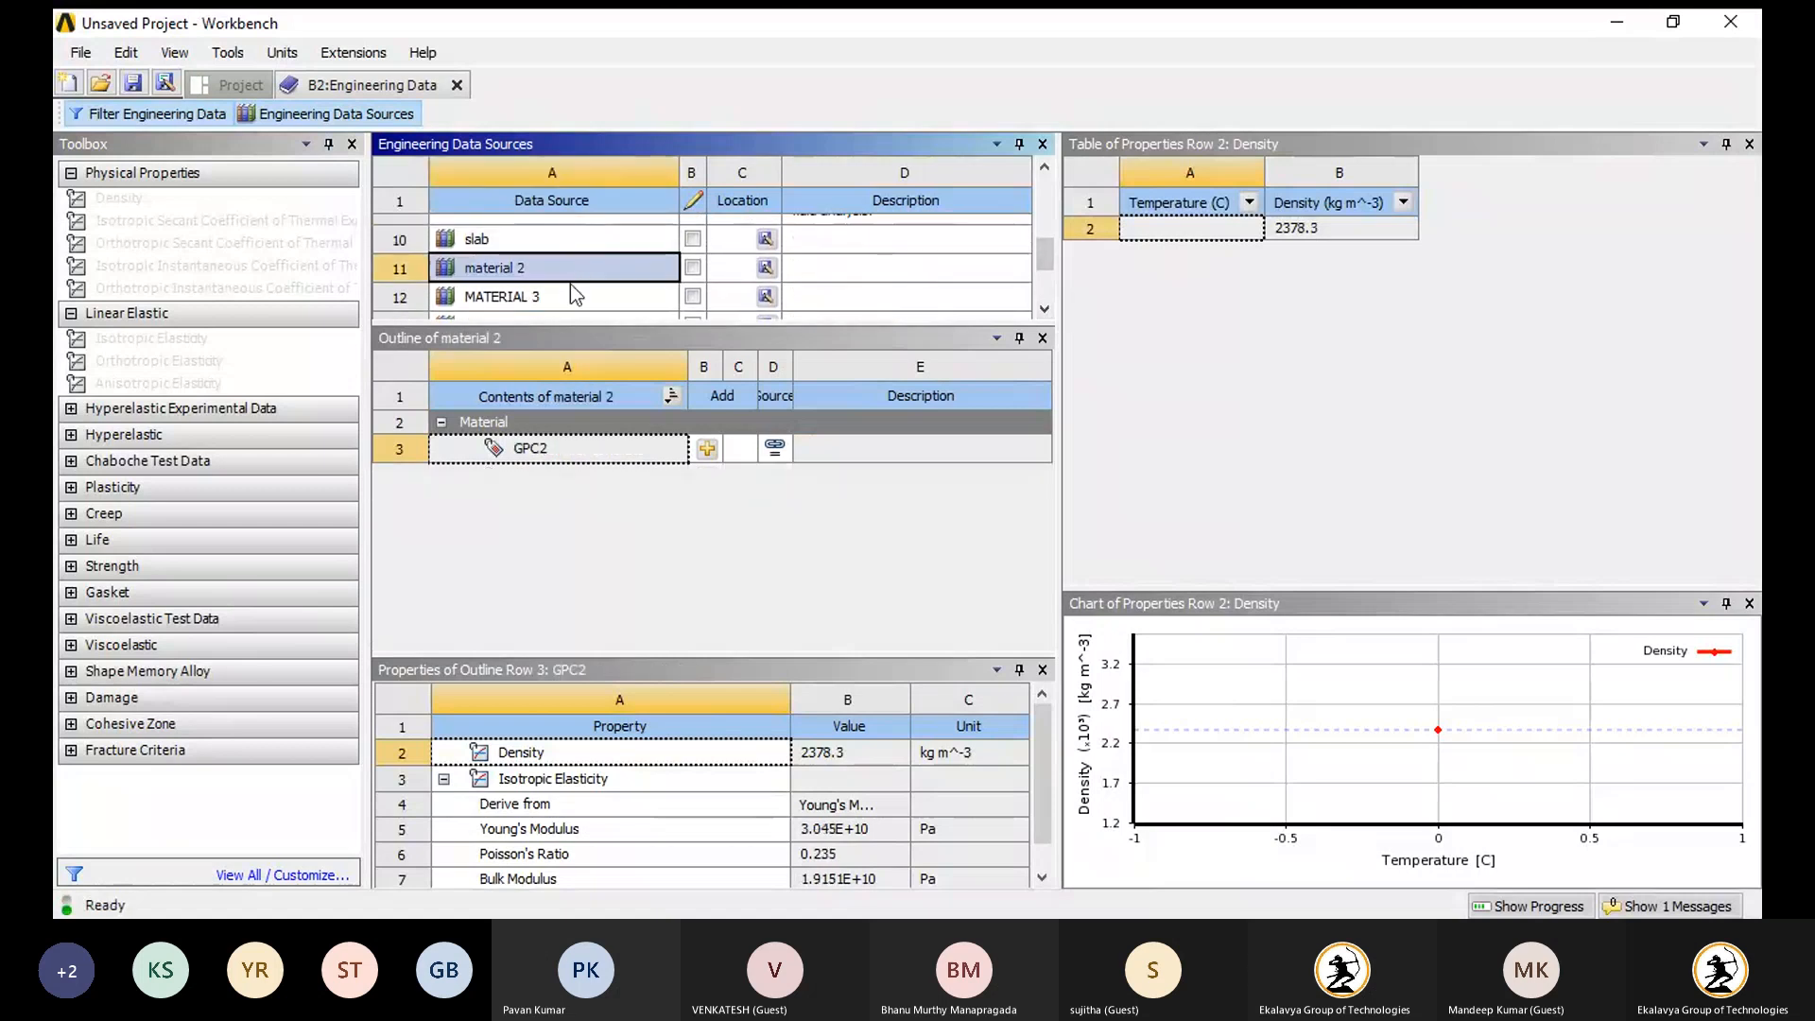
pyautogui.click(570, 298)
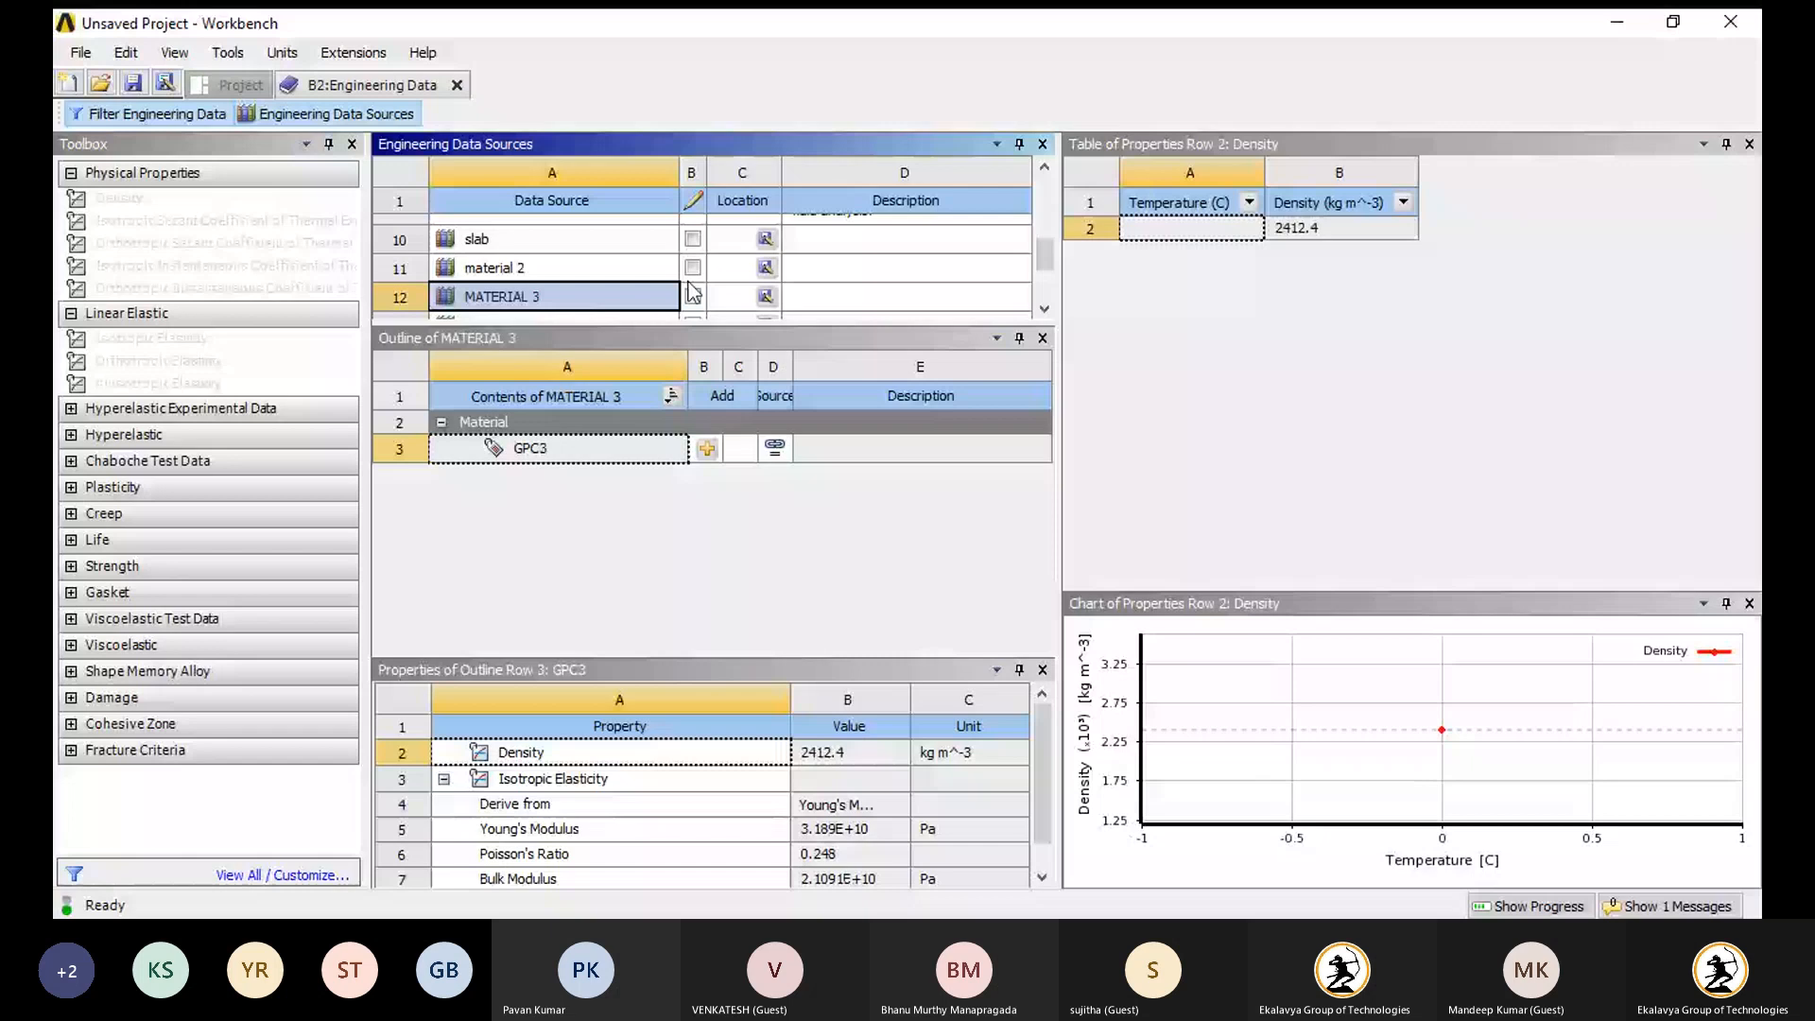
# Look through the data sources listed after MATERIAL 3 and return to the project schematic.
pyautogui.click(1045, 309)
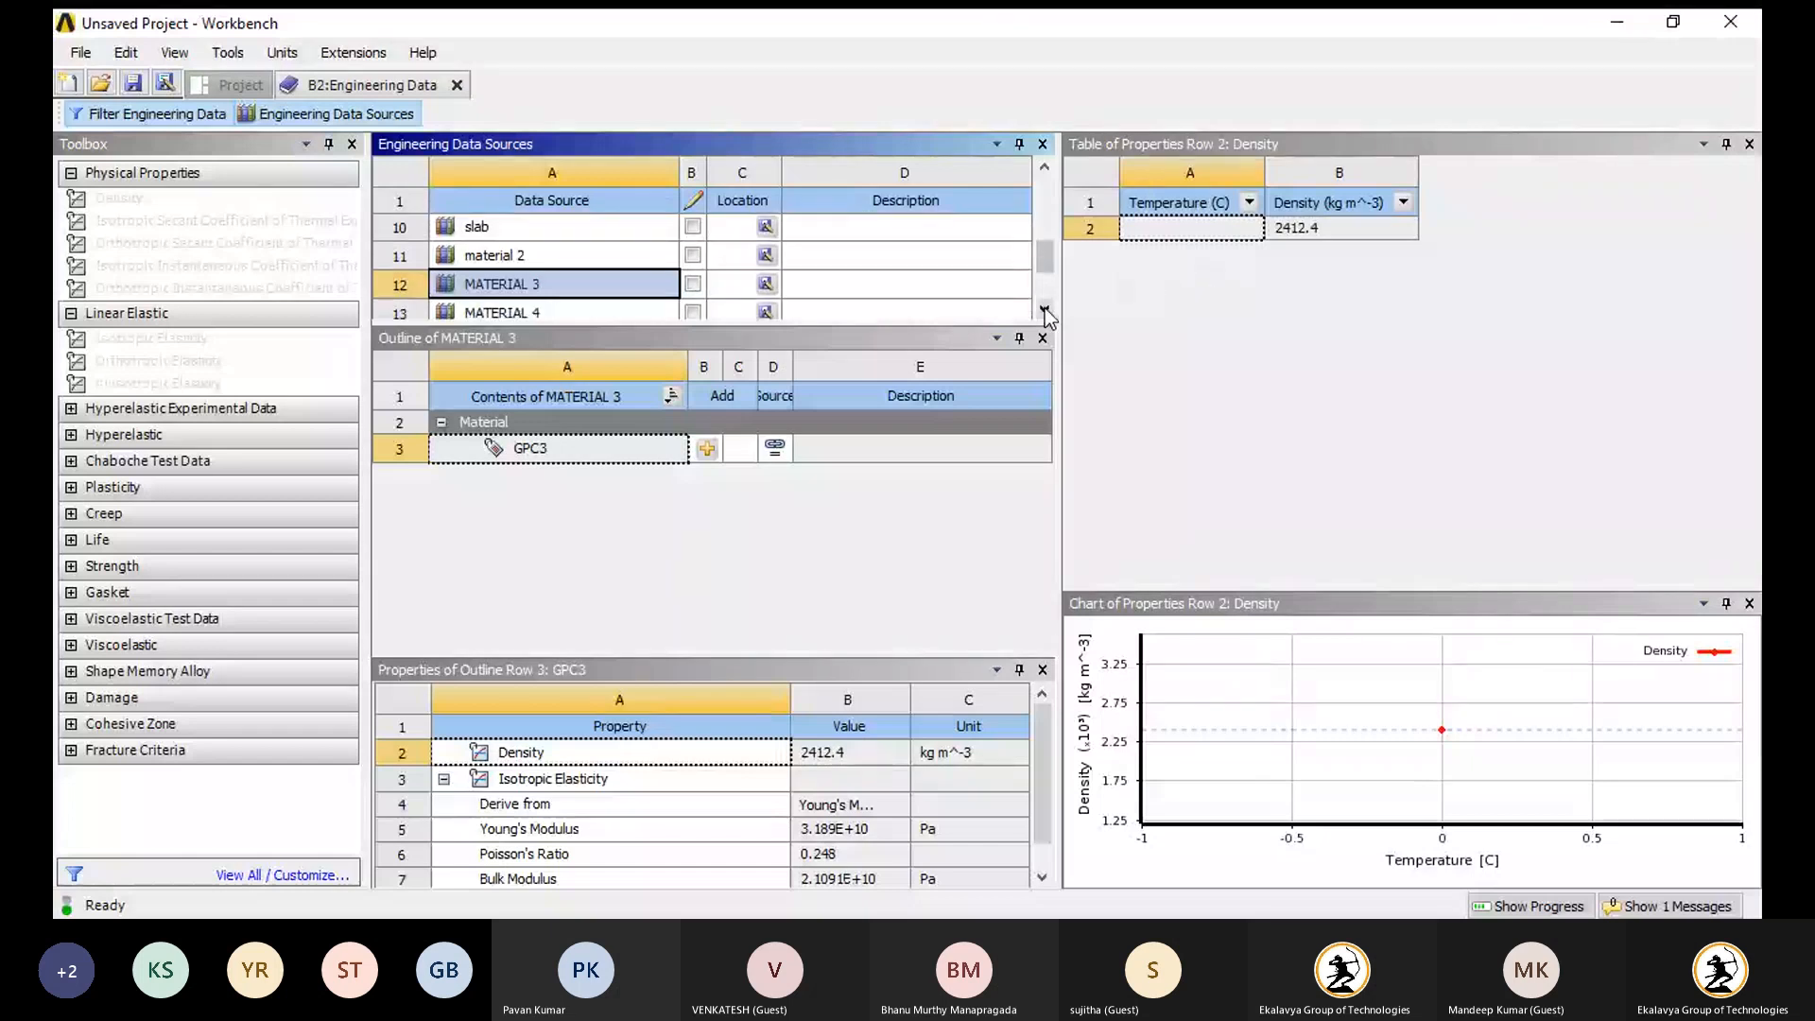
pyautogui.click(1045, 309)
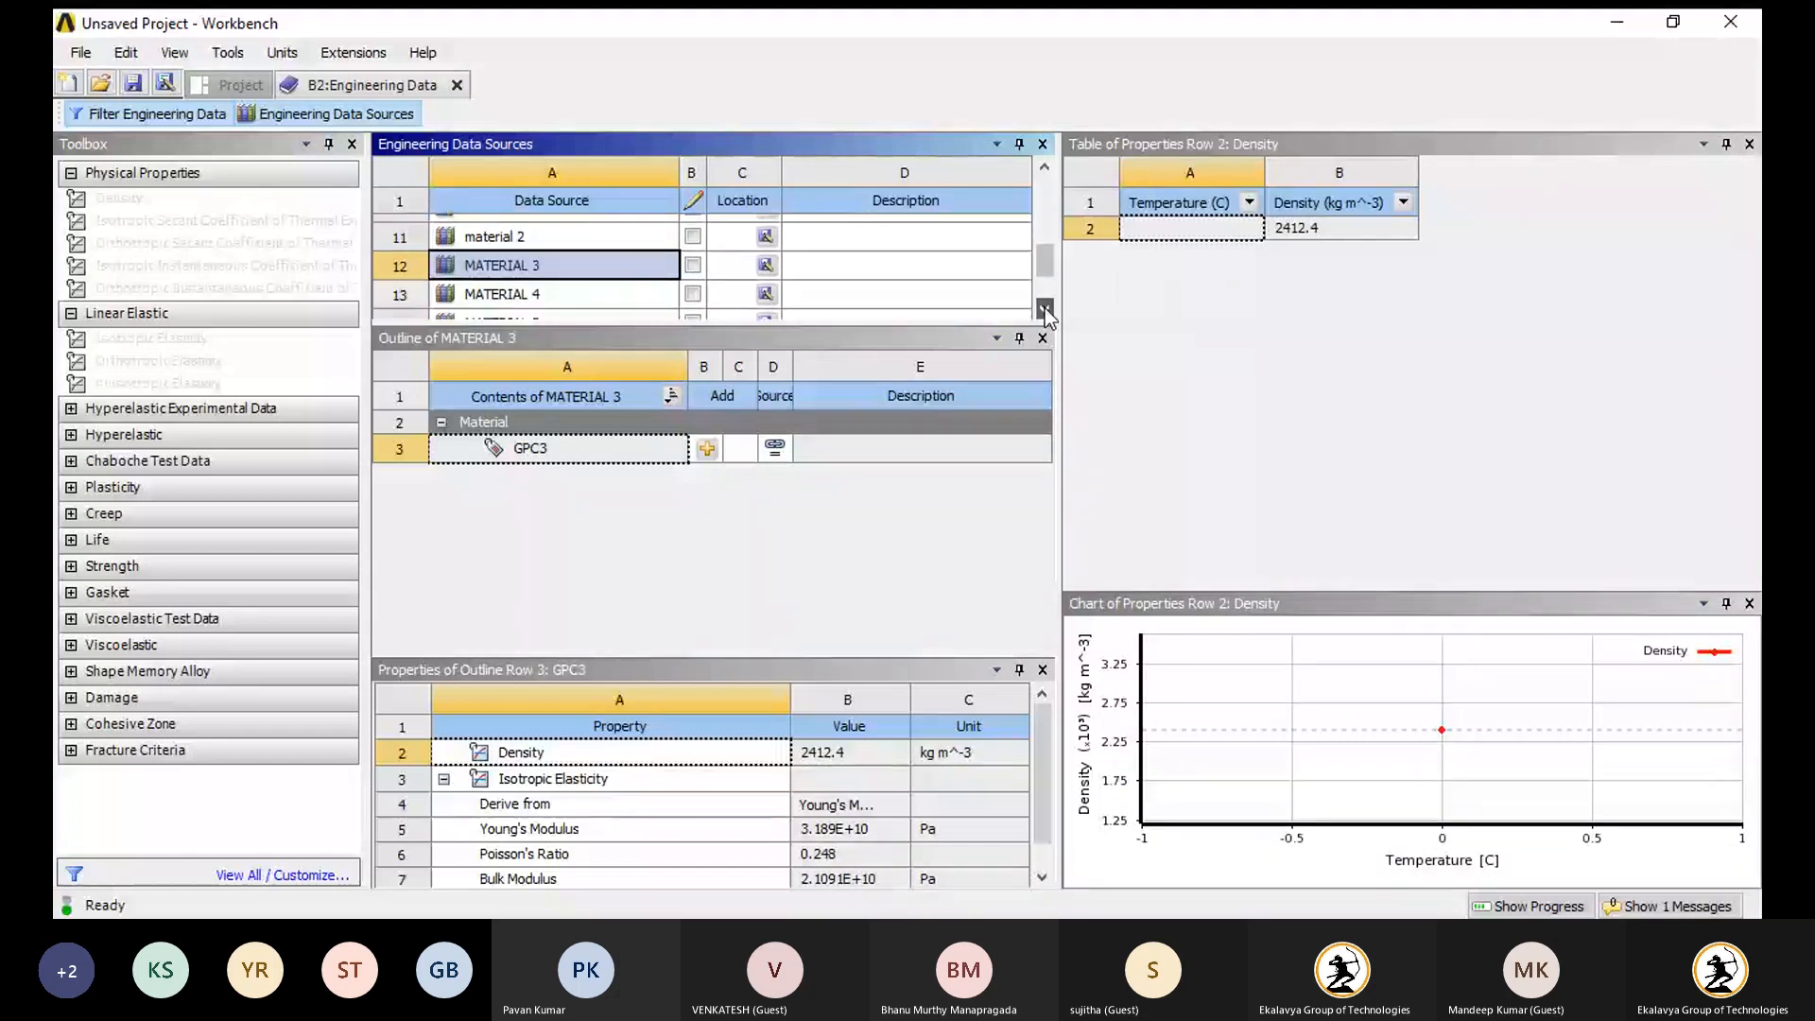
pyautogui.click(1044, 310)
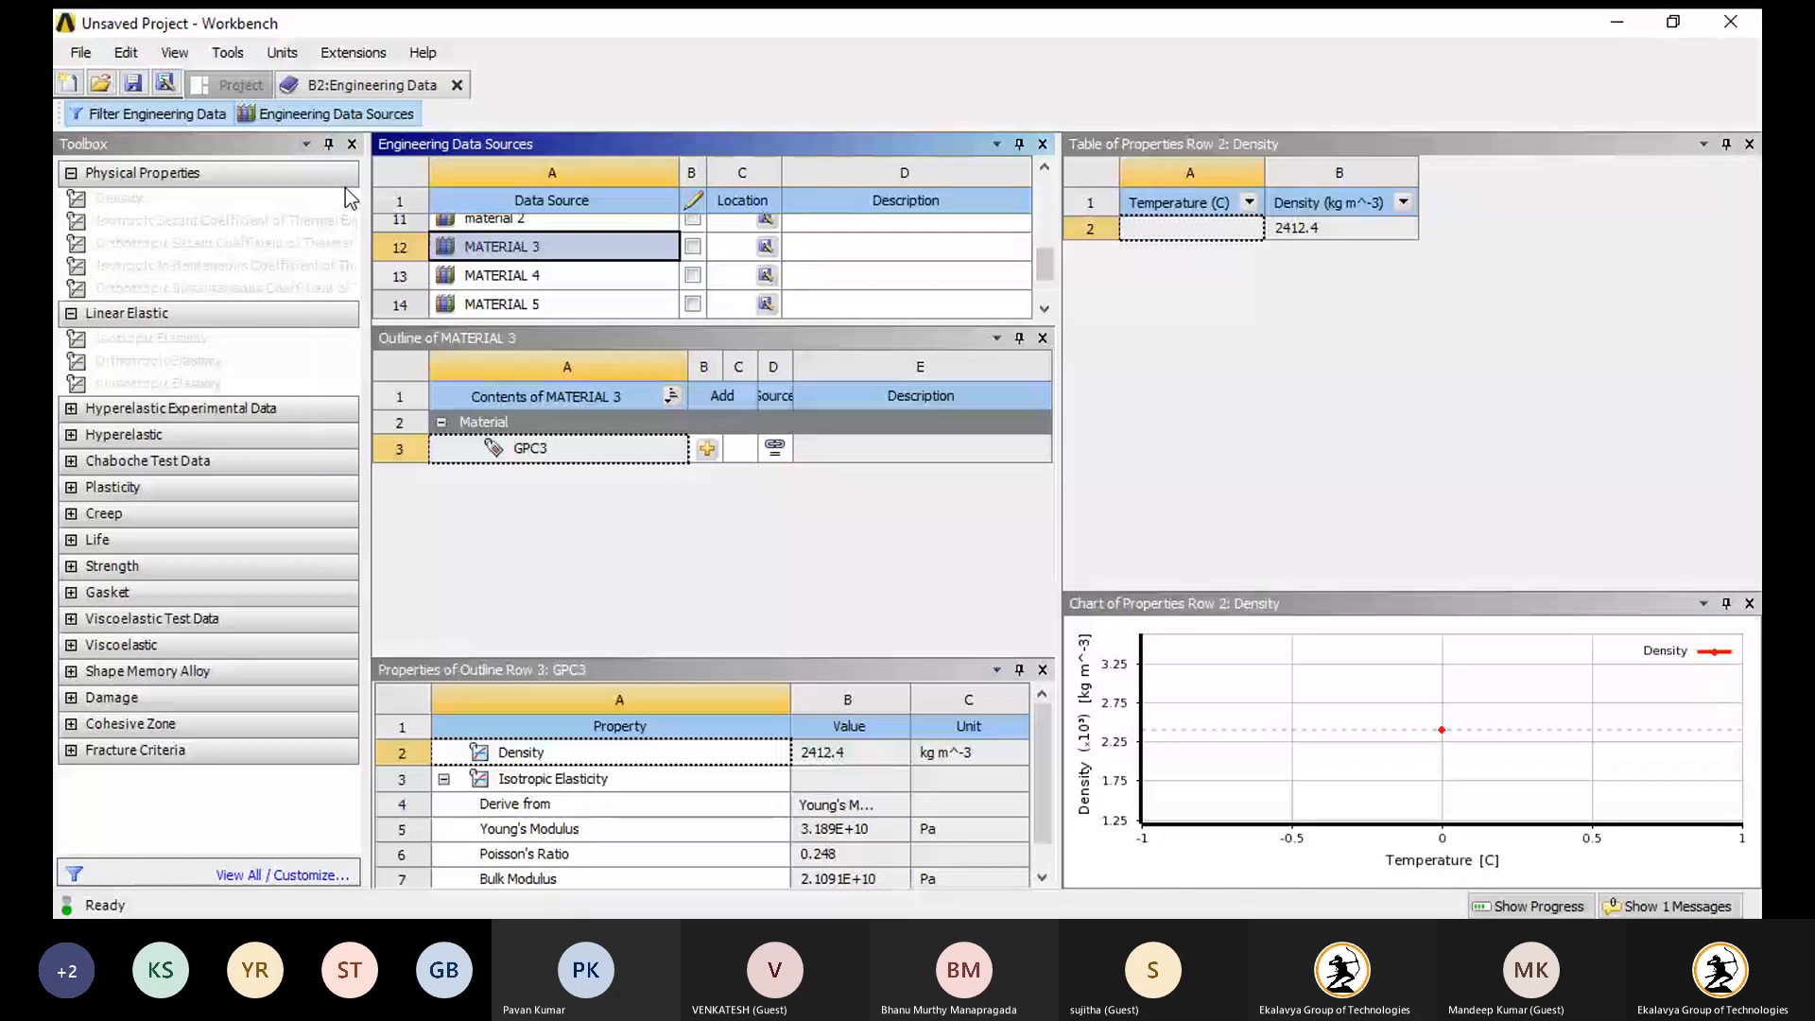
pyautogui.click(241, 85)
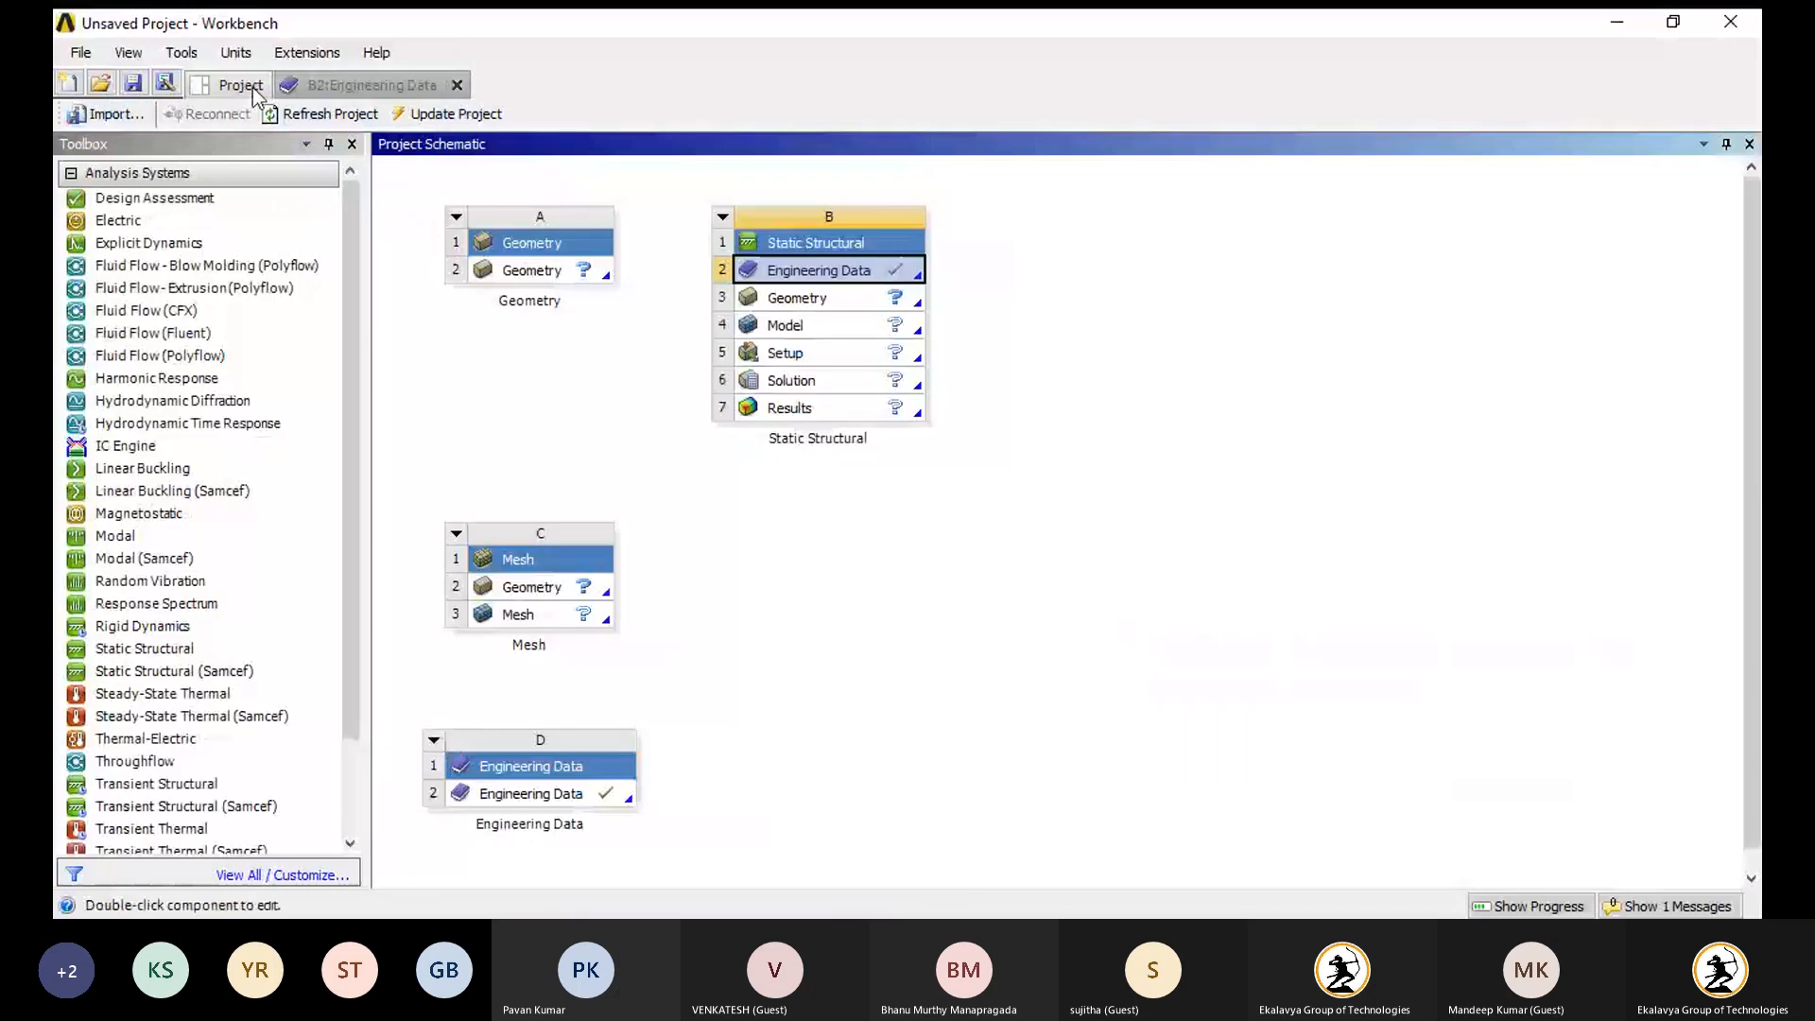
# Open the Geometry cell of the Static Structural system in DesignModeler and switch to the DesignModeler window.
pyautogui.doubleClick(861, 300)
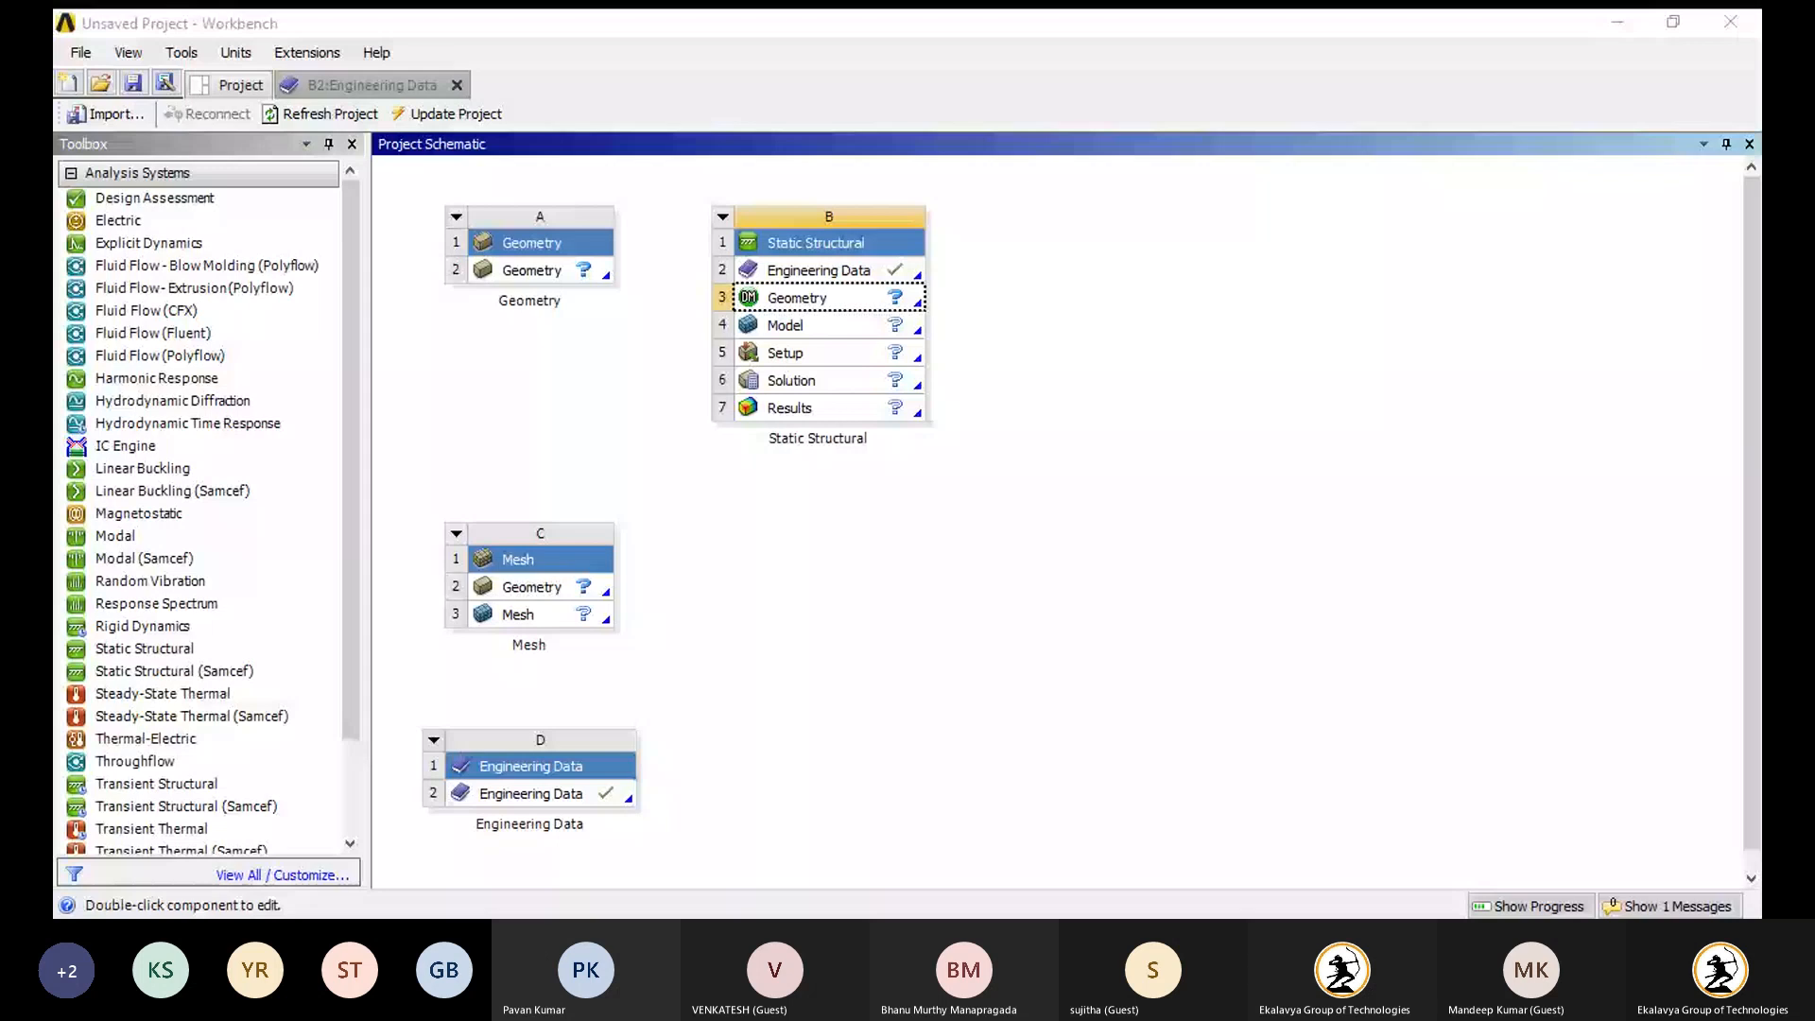
pyautogui.click(1750, 17)
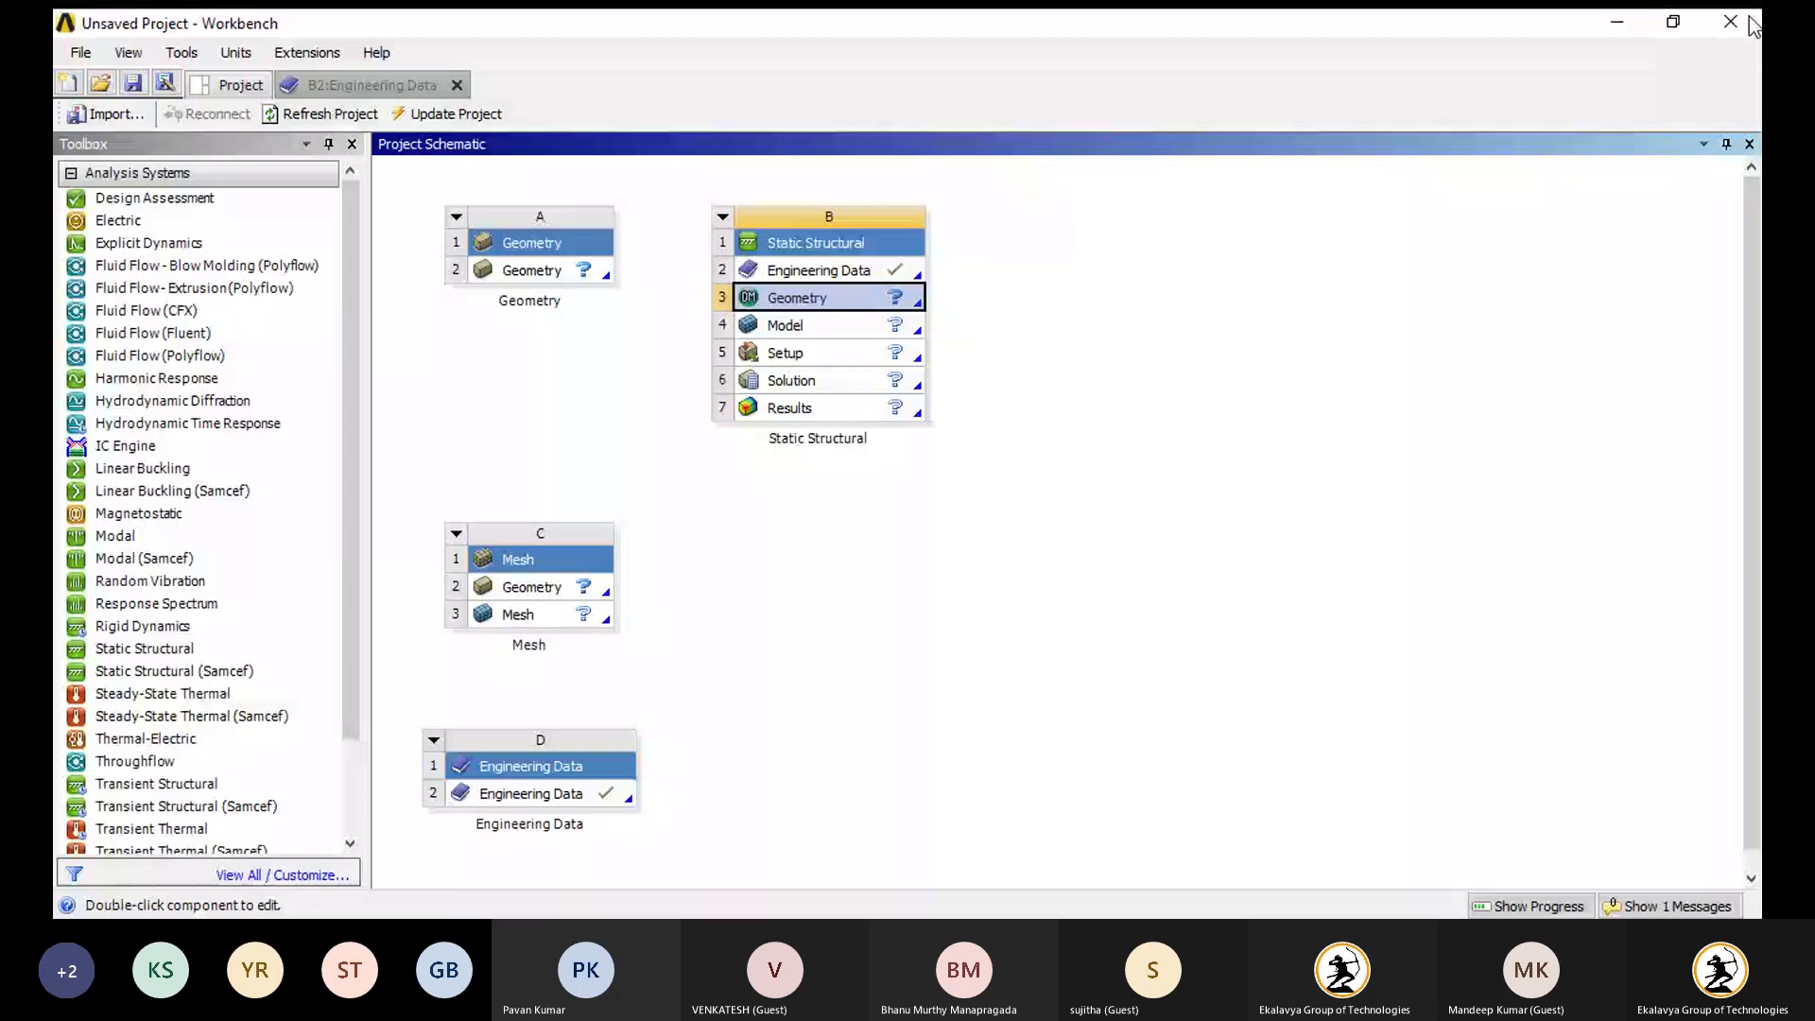
pyautogui.doubleClick(819, 291)
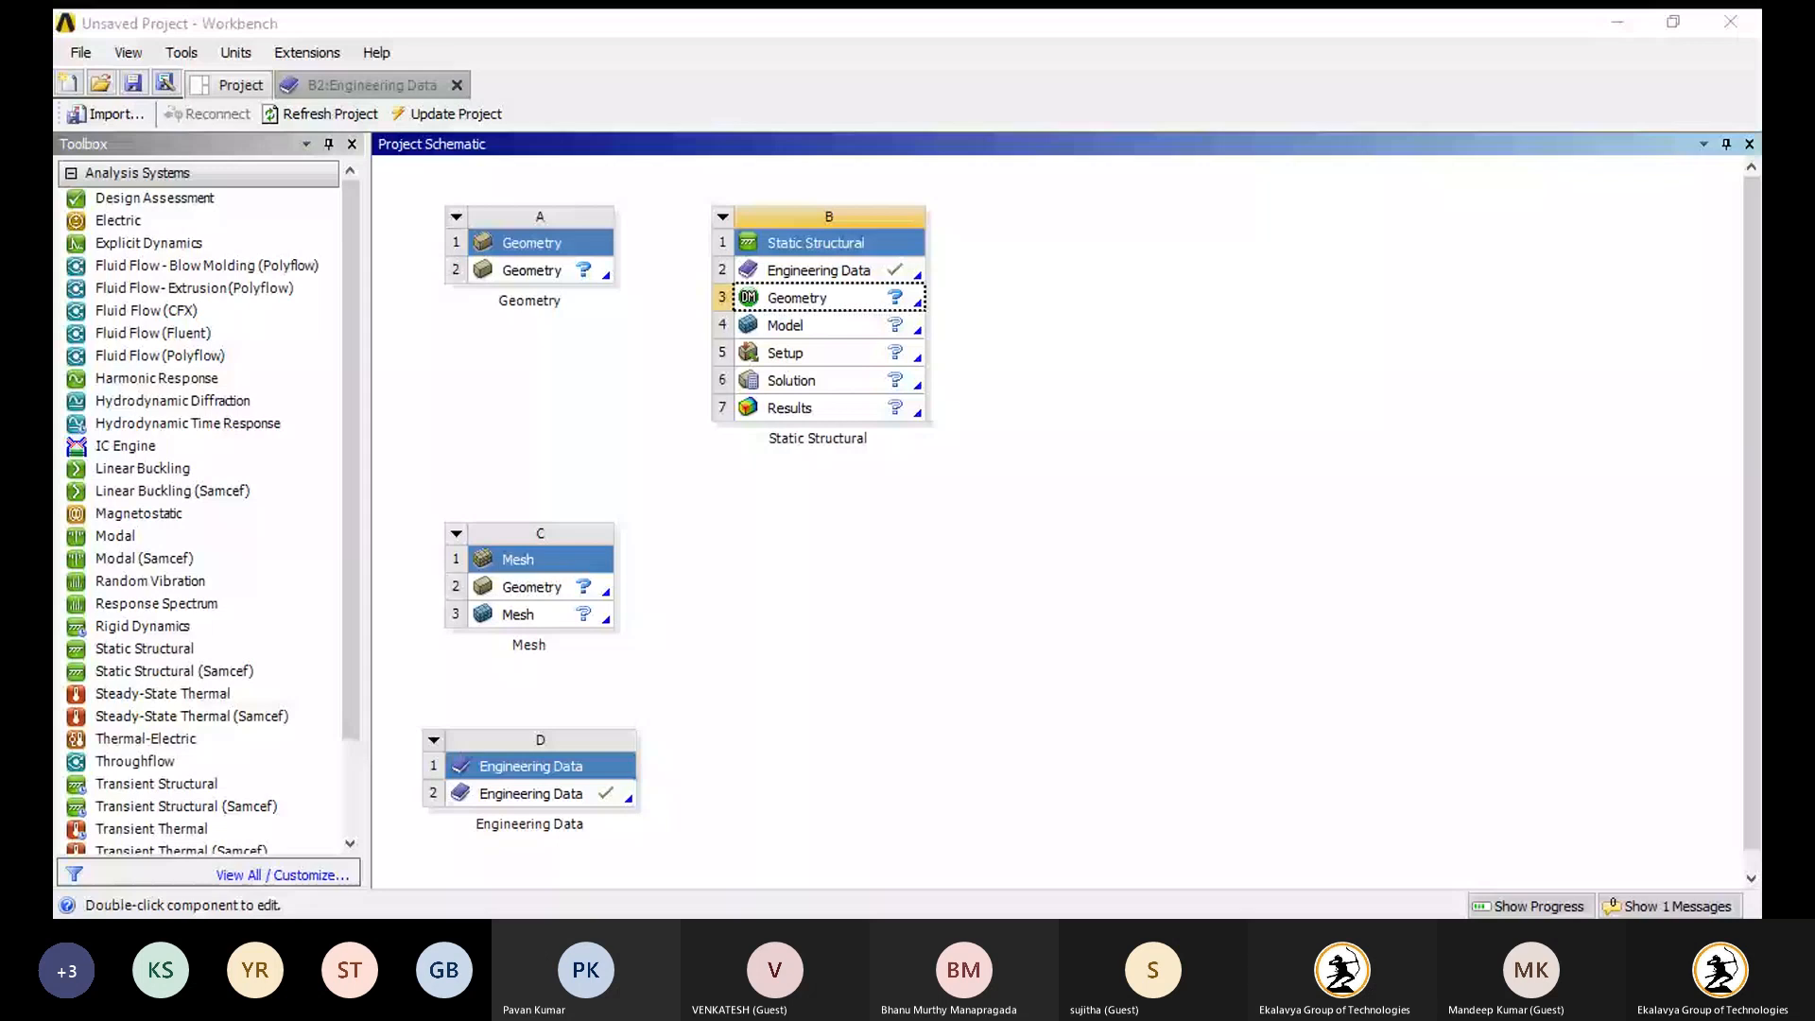
pyautogui.click(810, 287)
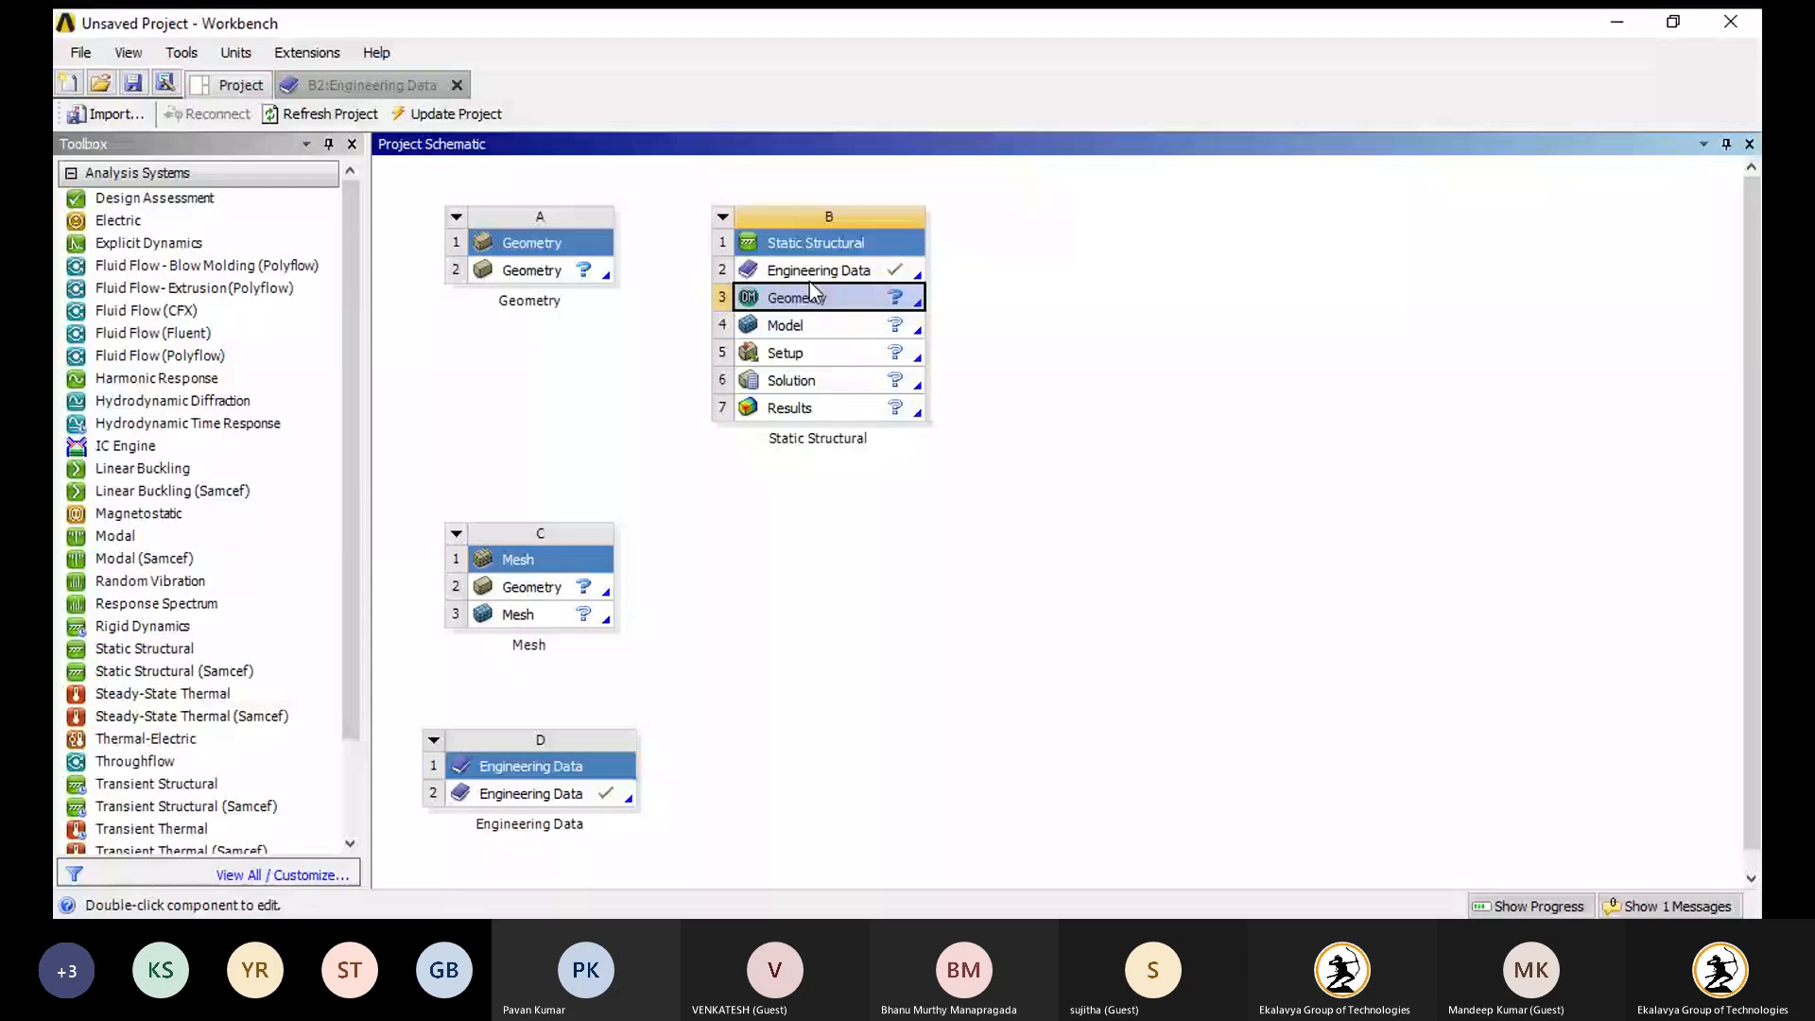
pyautogui.doubleClick(811, 288)
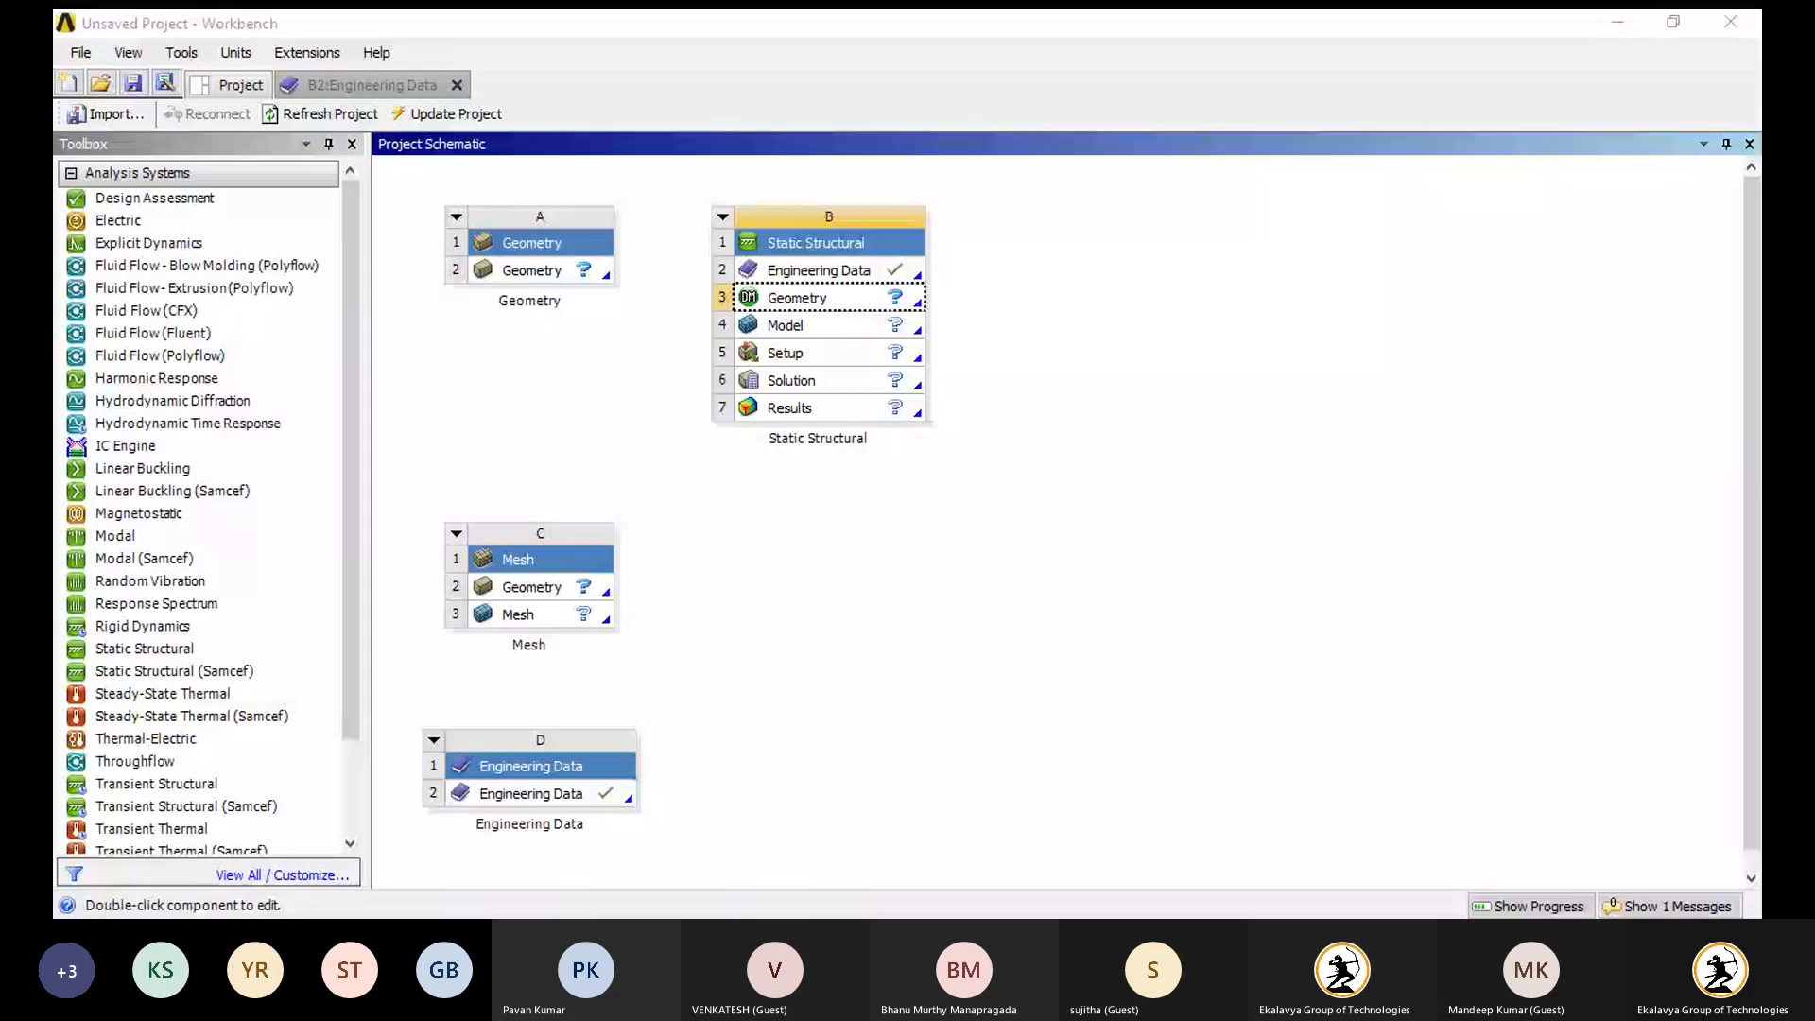
pyautogui.click(840, 303)
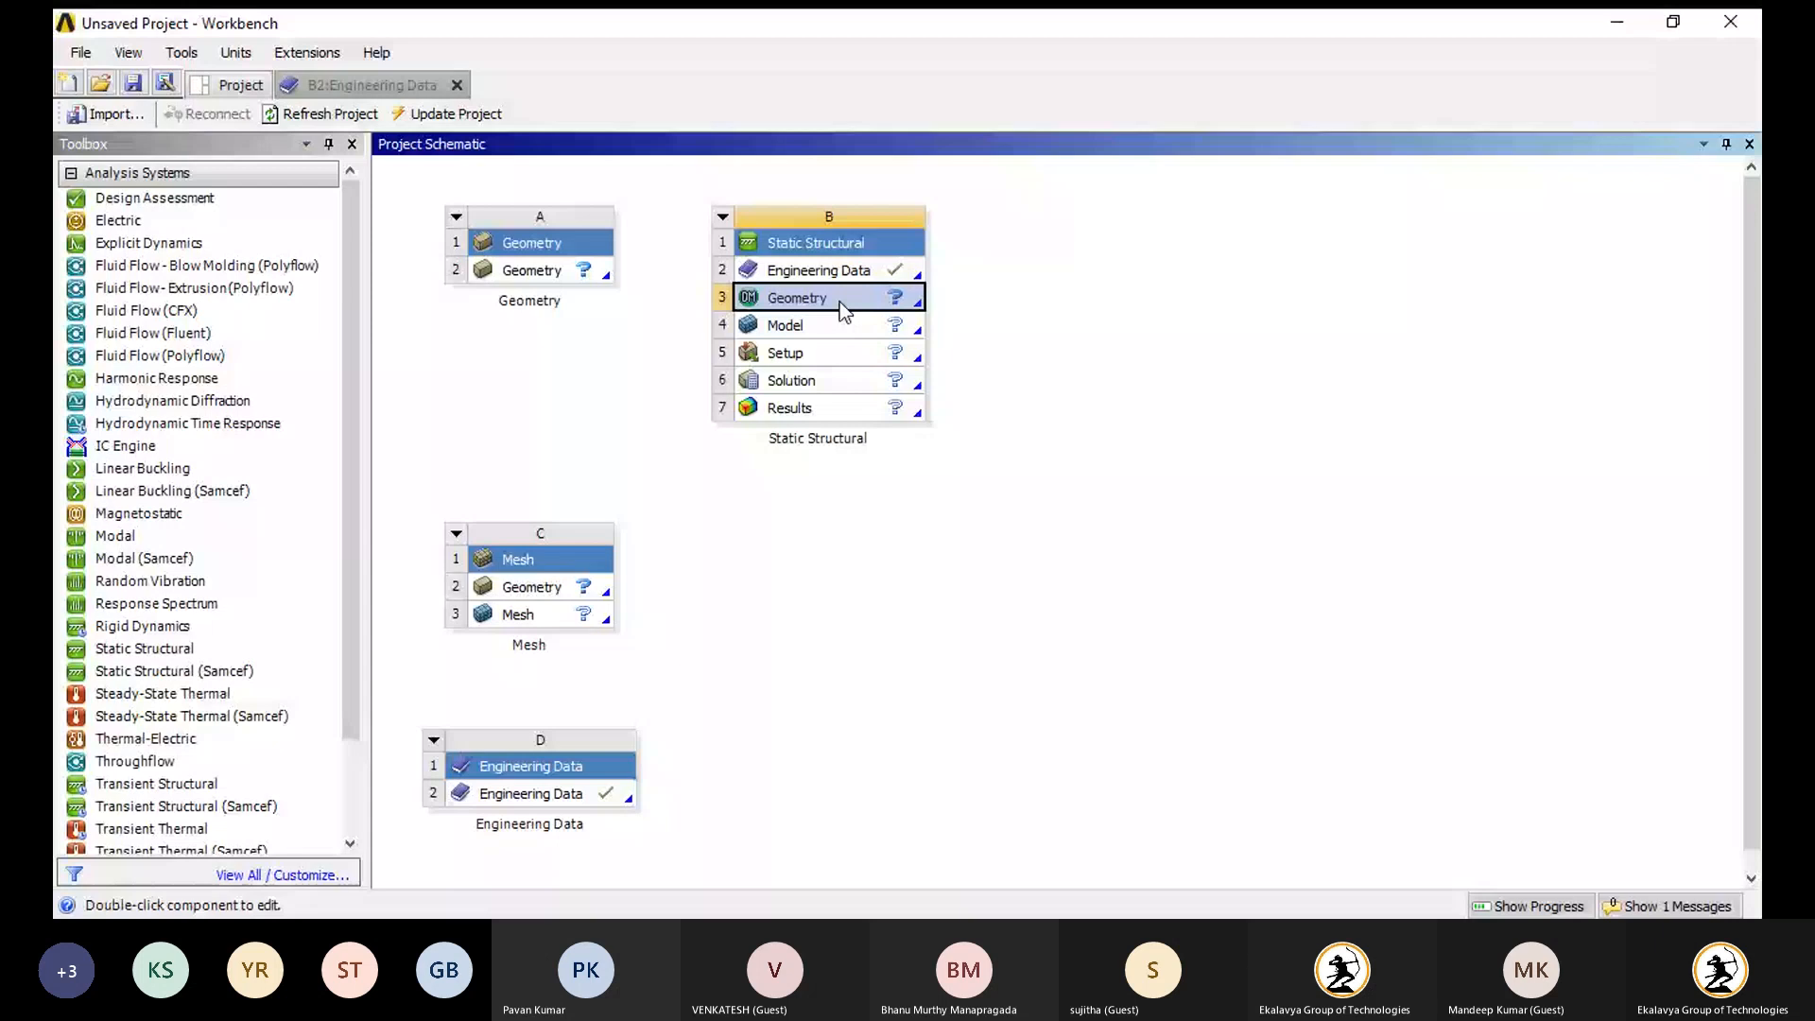
pyautogui.doubleClick(840, 303)
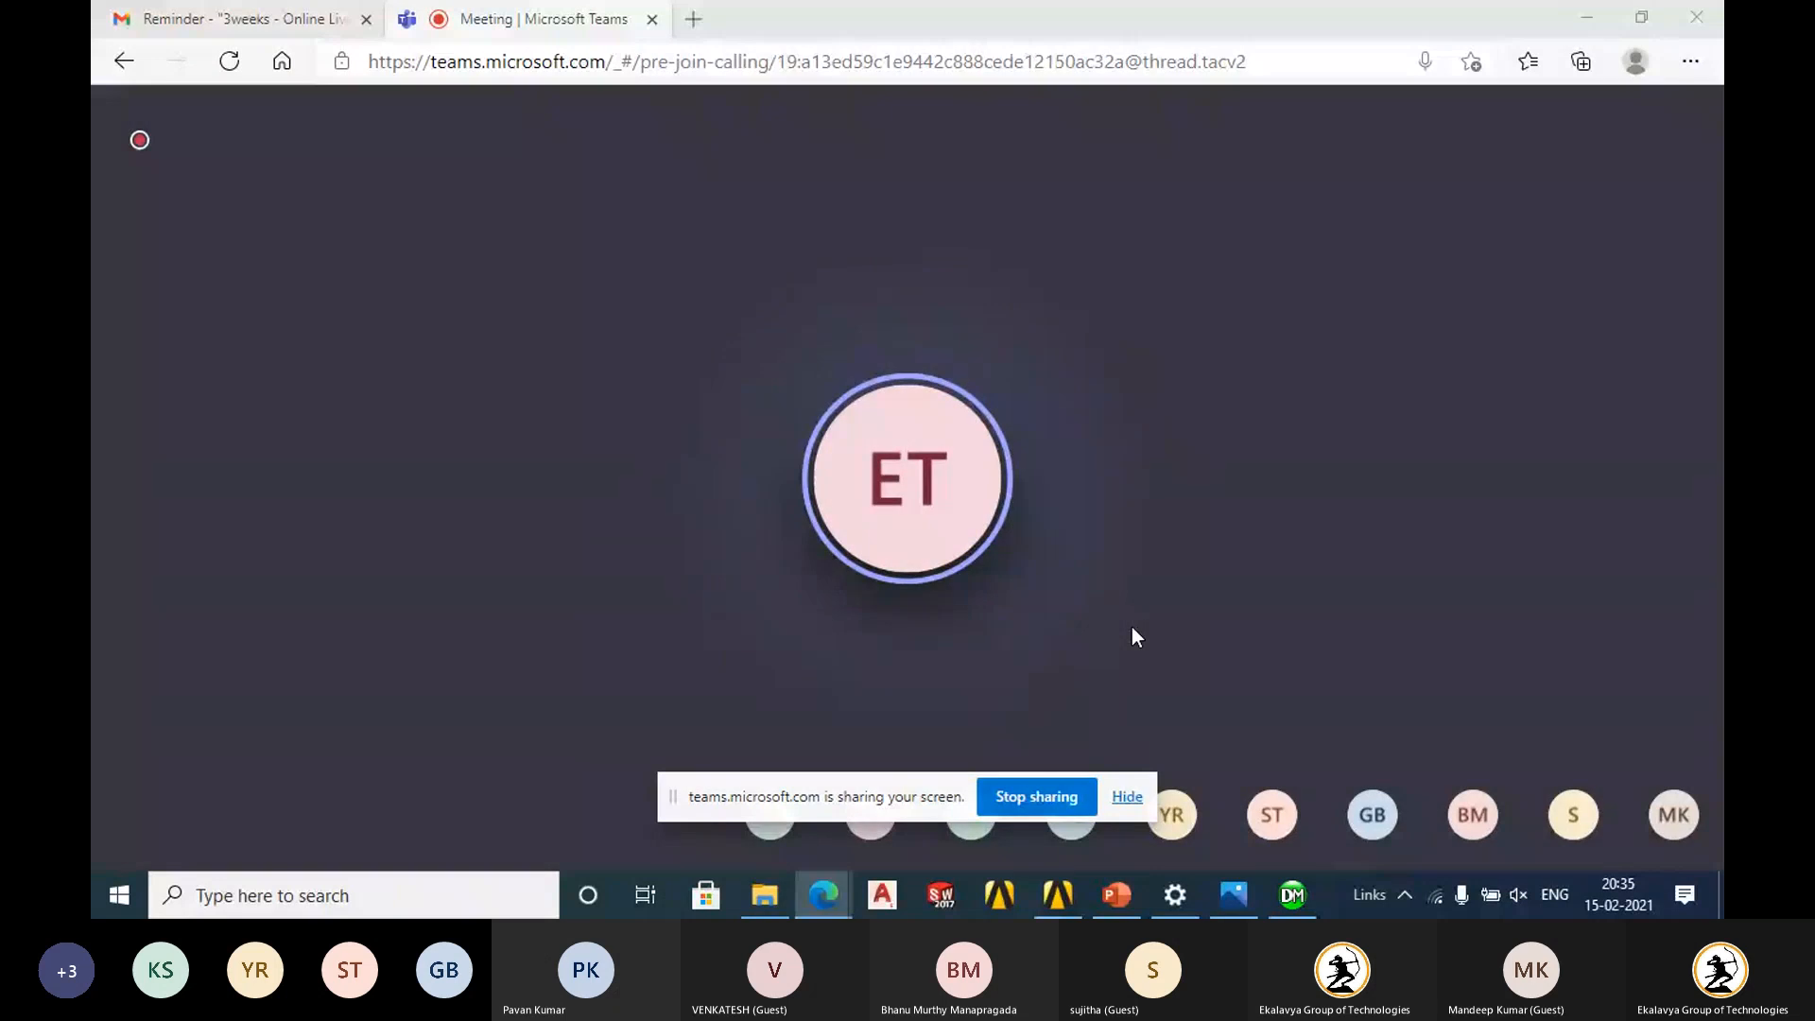
pyautogui.moveTo(1293, 894)
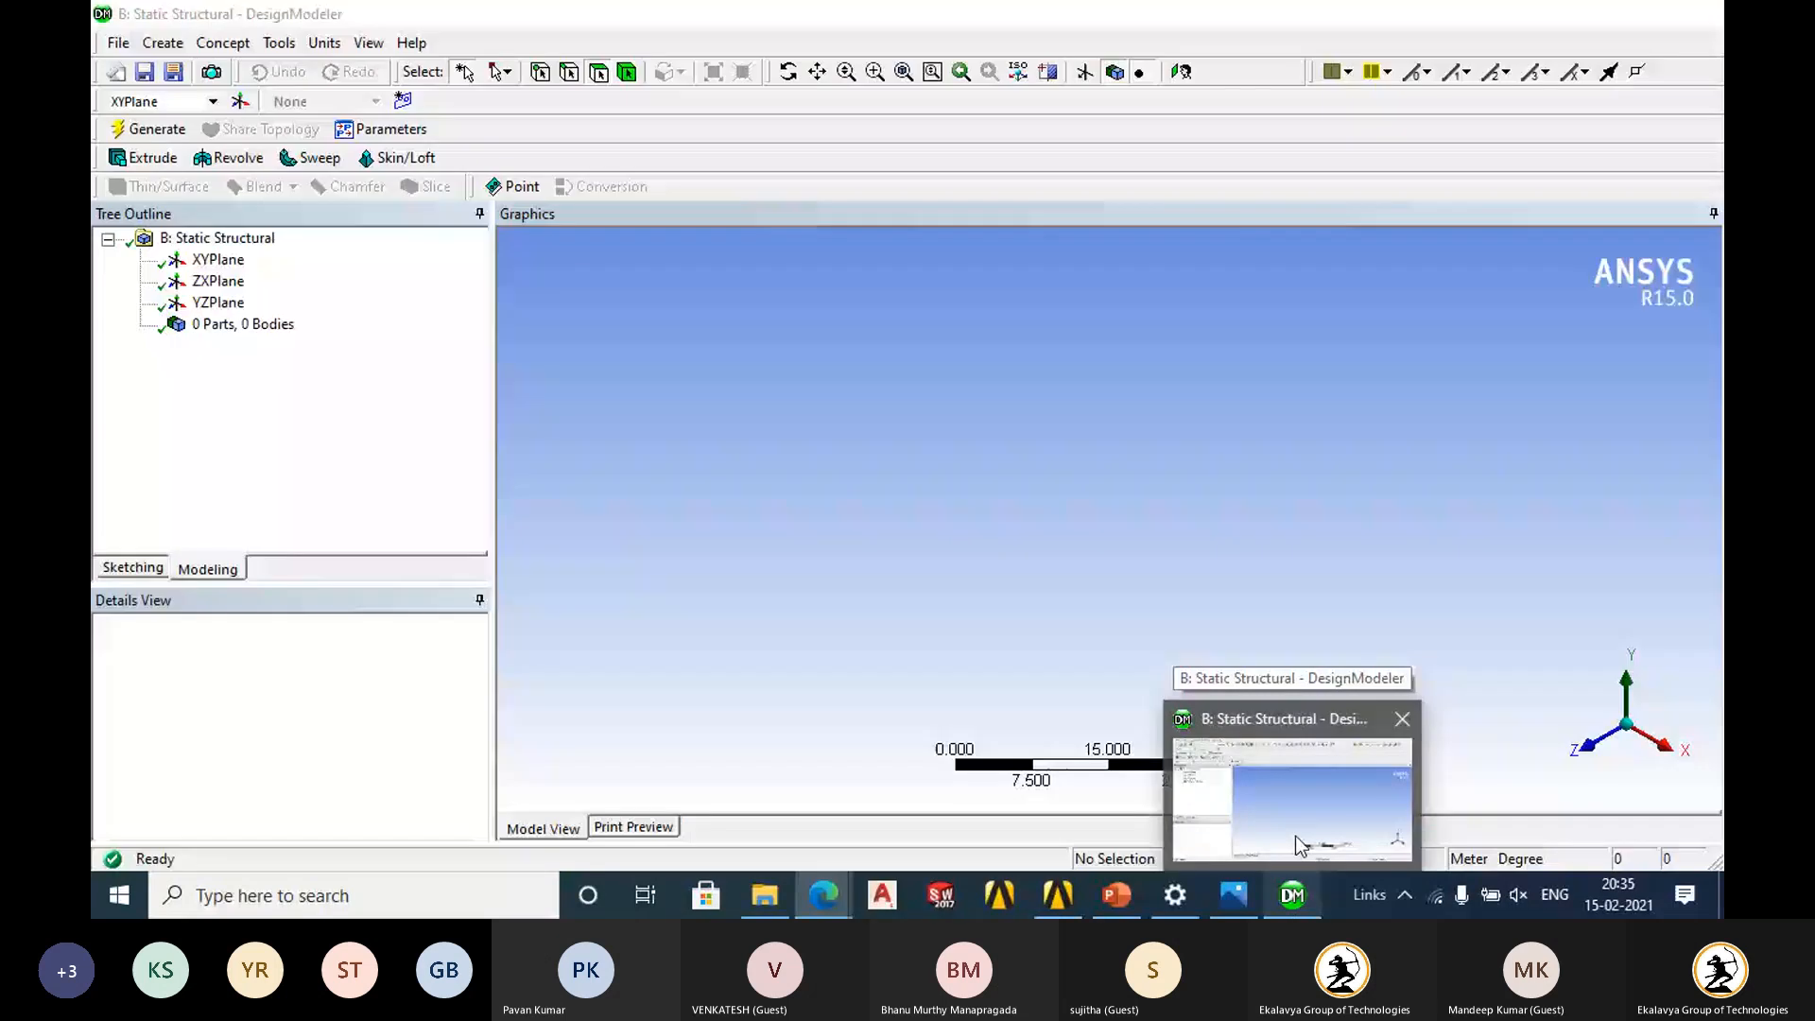
pyautogui.click(1301, 844)
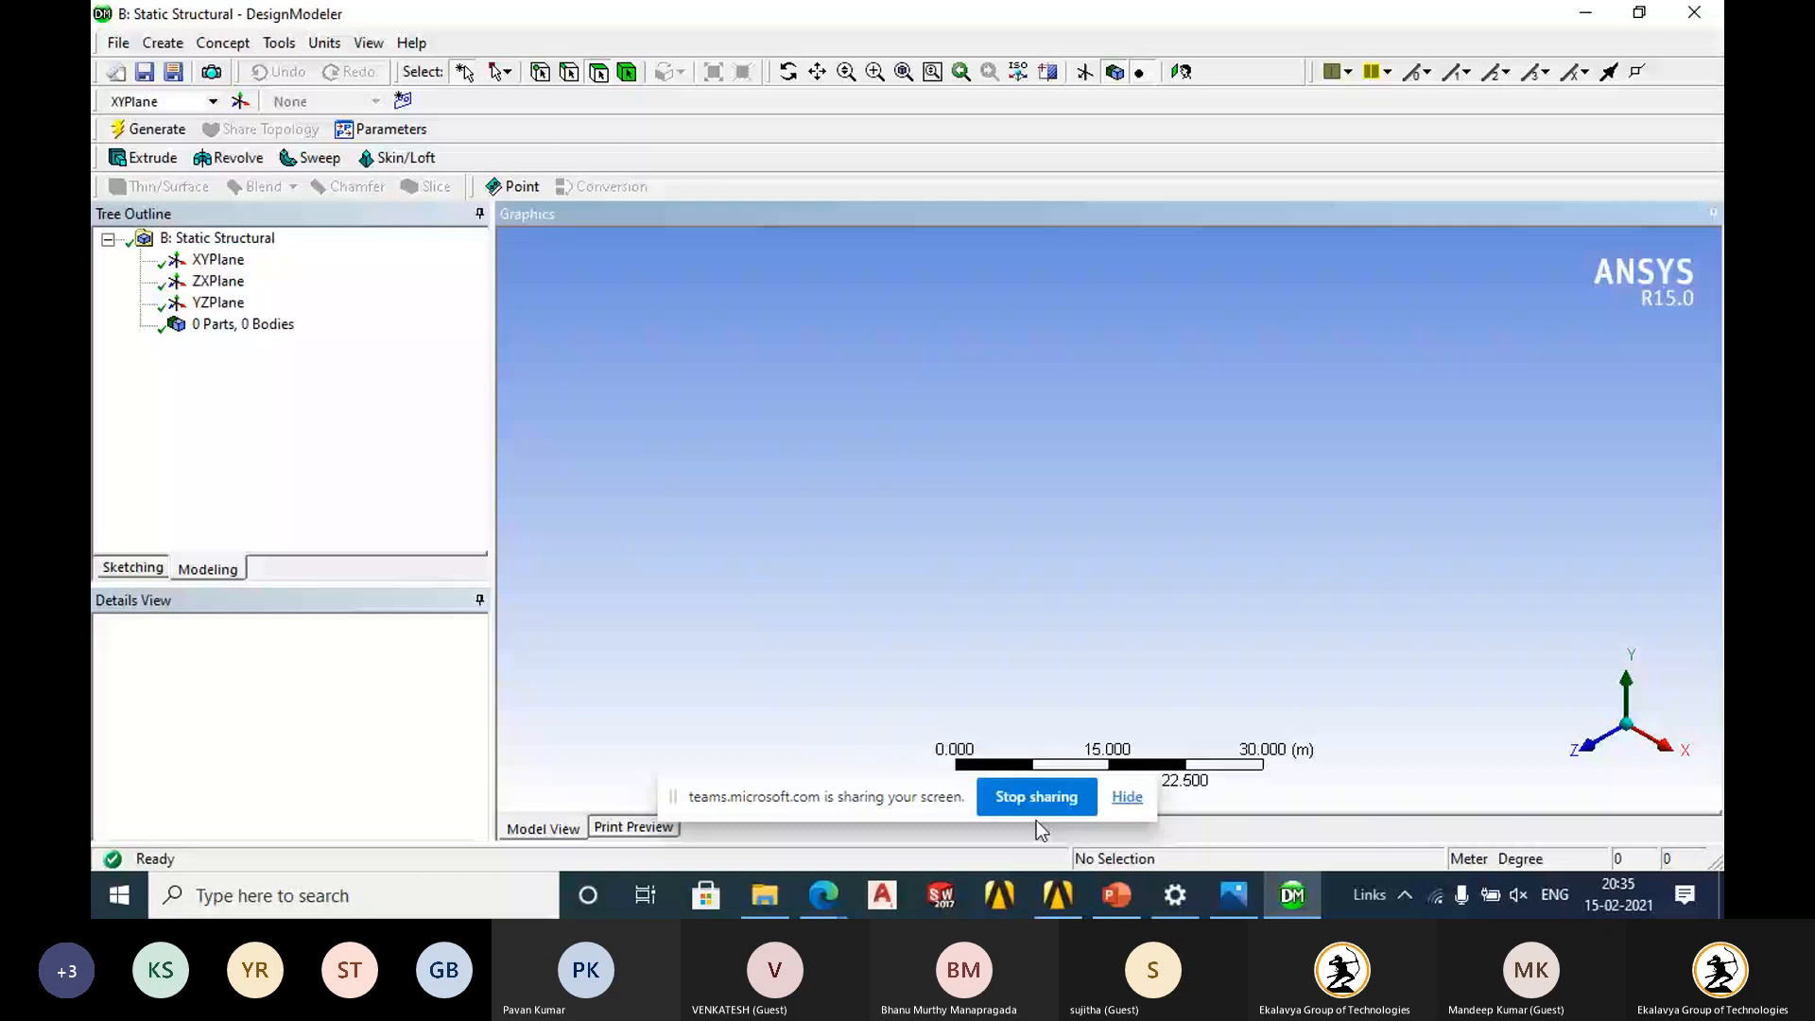
# Compare the orientations of the XY, ZX and YZ planes, ending with the XYPlane selected.
pyautogui.click(218, 260)
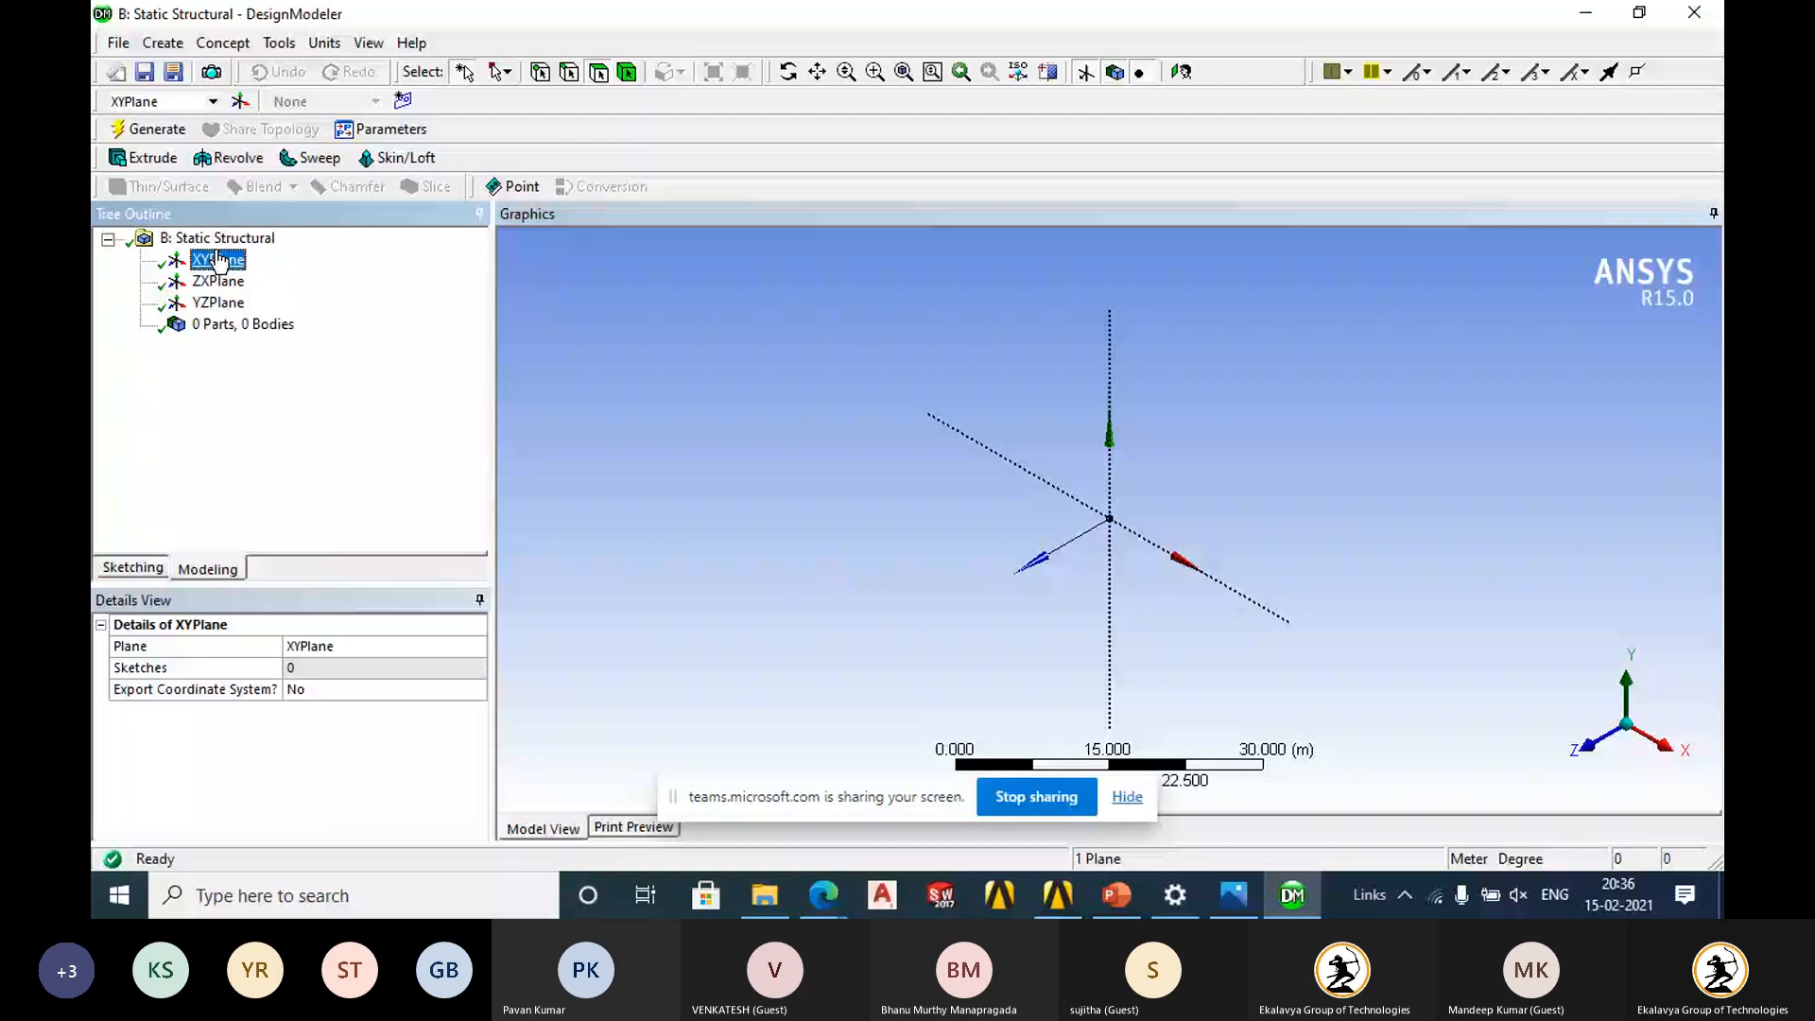
pyautogui.click(223, 284)
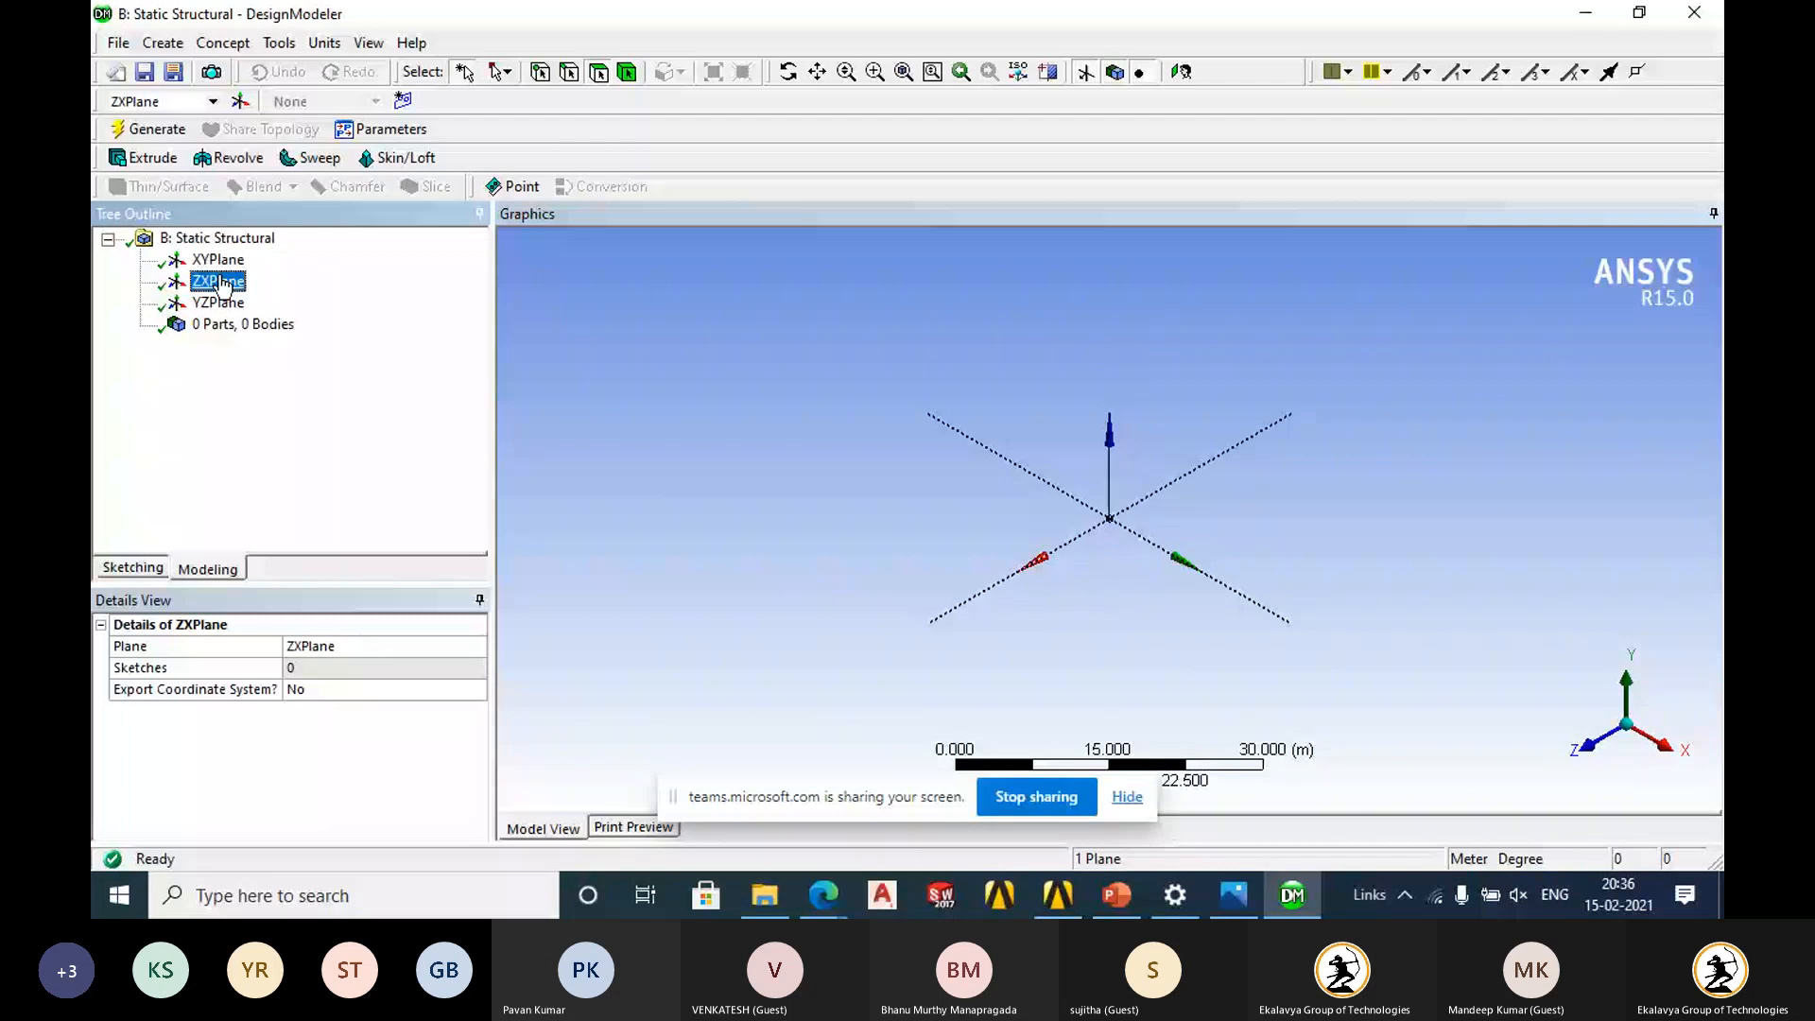
pyautogui.click(230, 305)
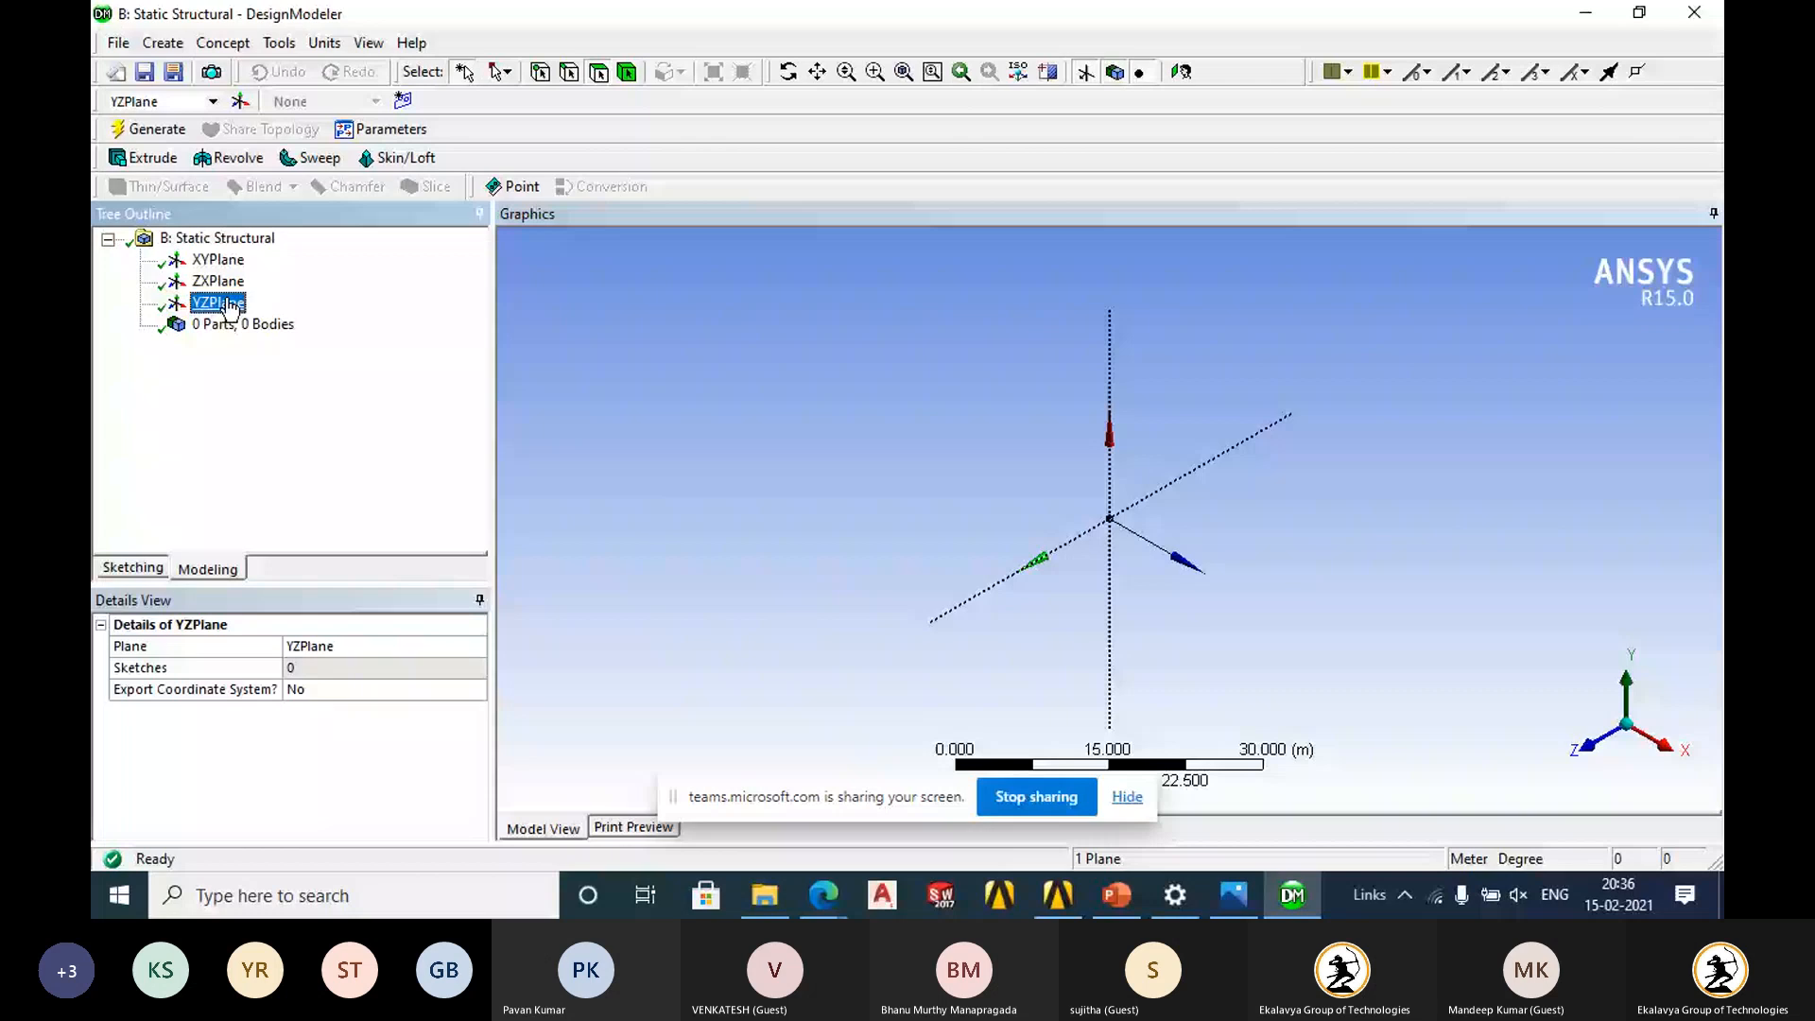
pyautogui.click(218, 260)
# Review DesignModeler's file commands, feature creation commands, and display and window layout options.
pyautogui.click(118, 42)
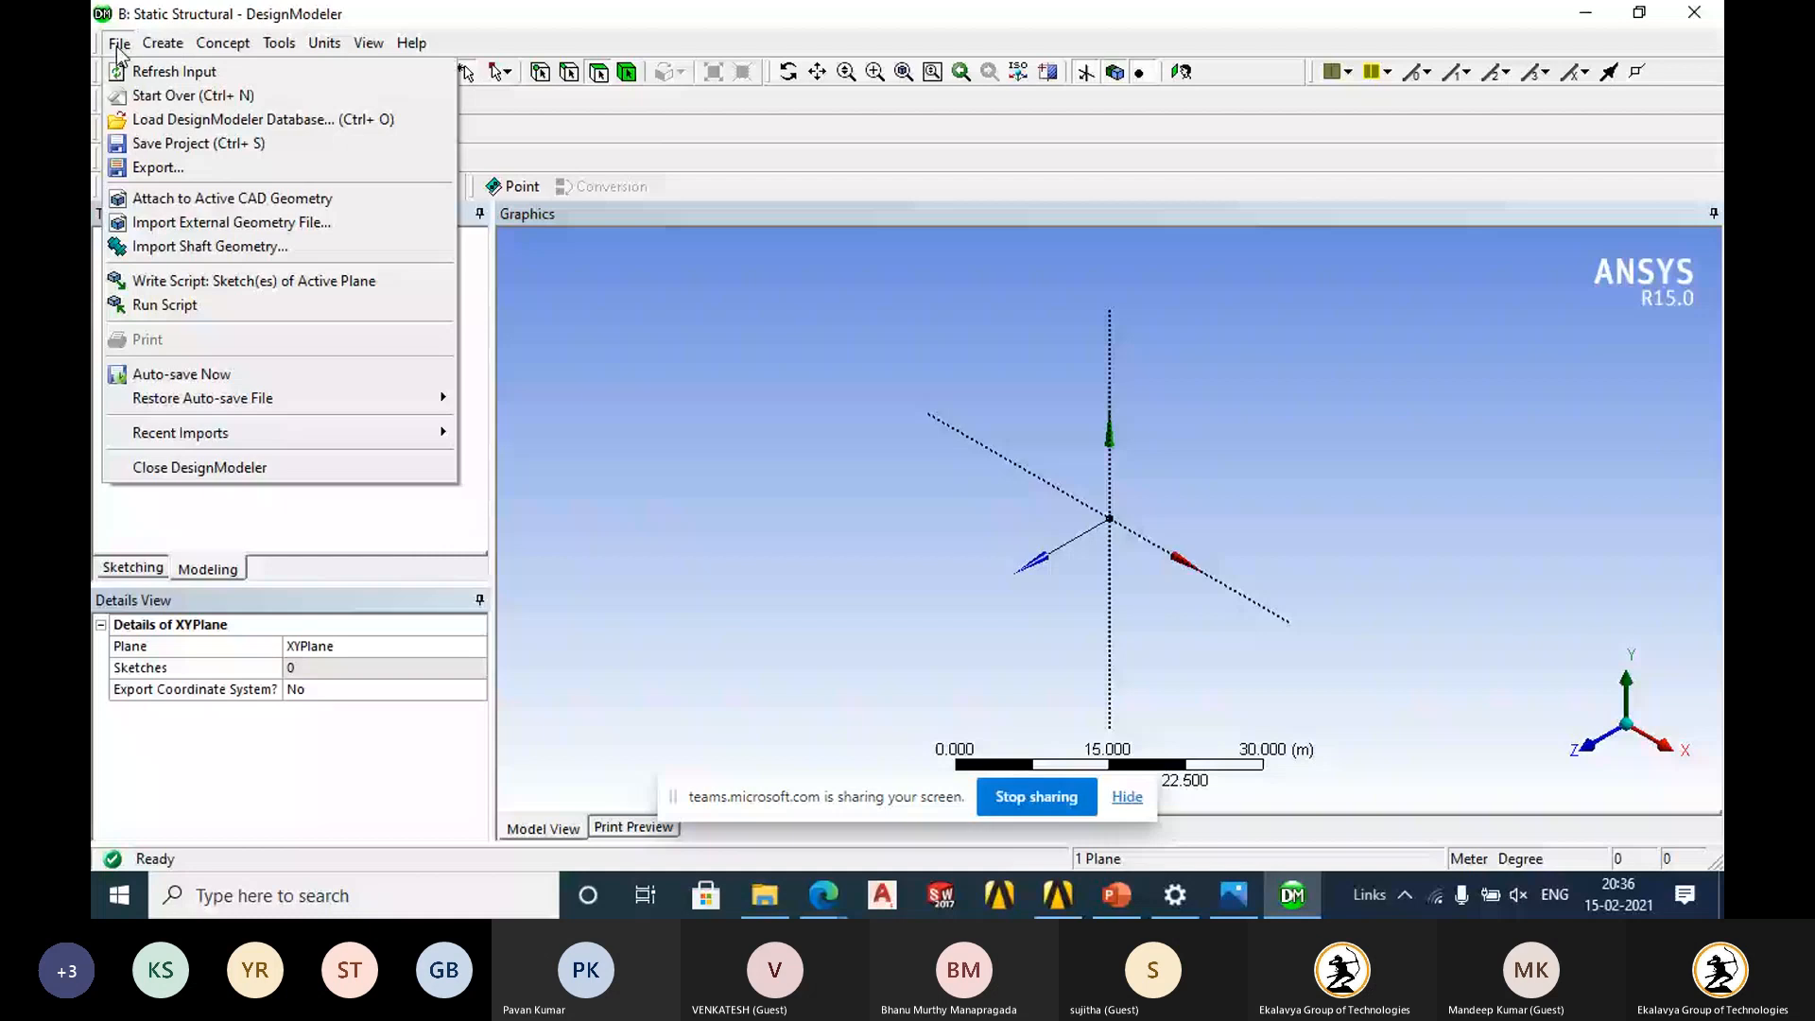
pyautogui.moveTo(167, 53)
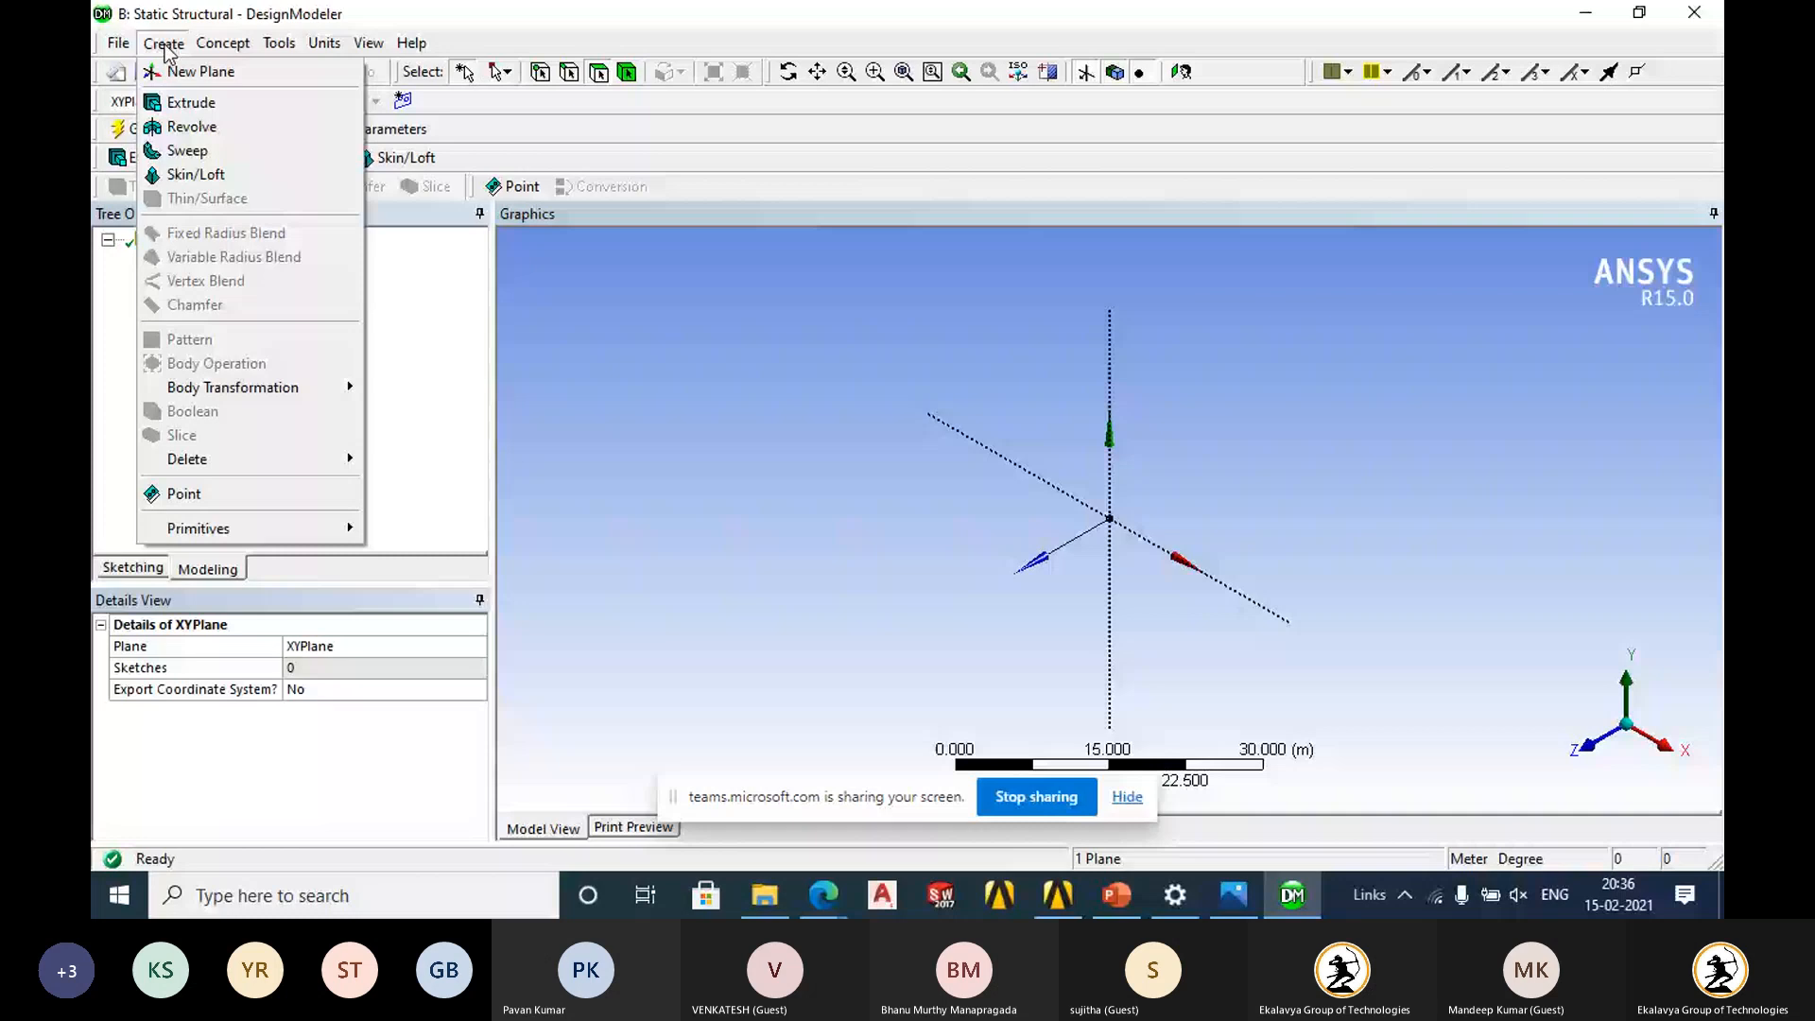
pyautogui.moveTo(235, 52)
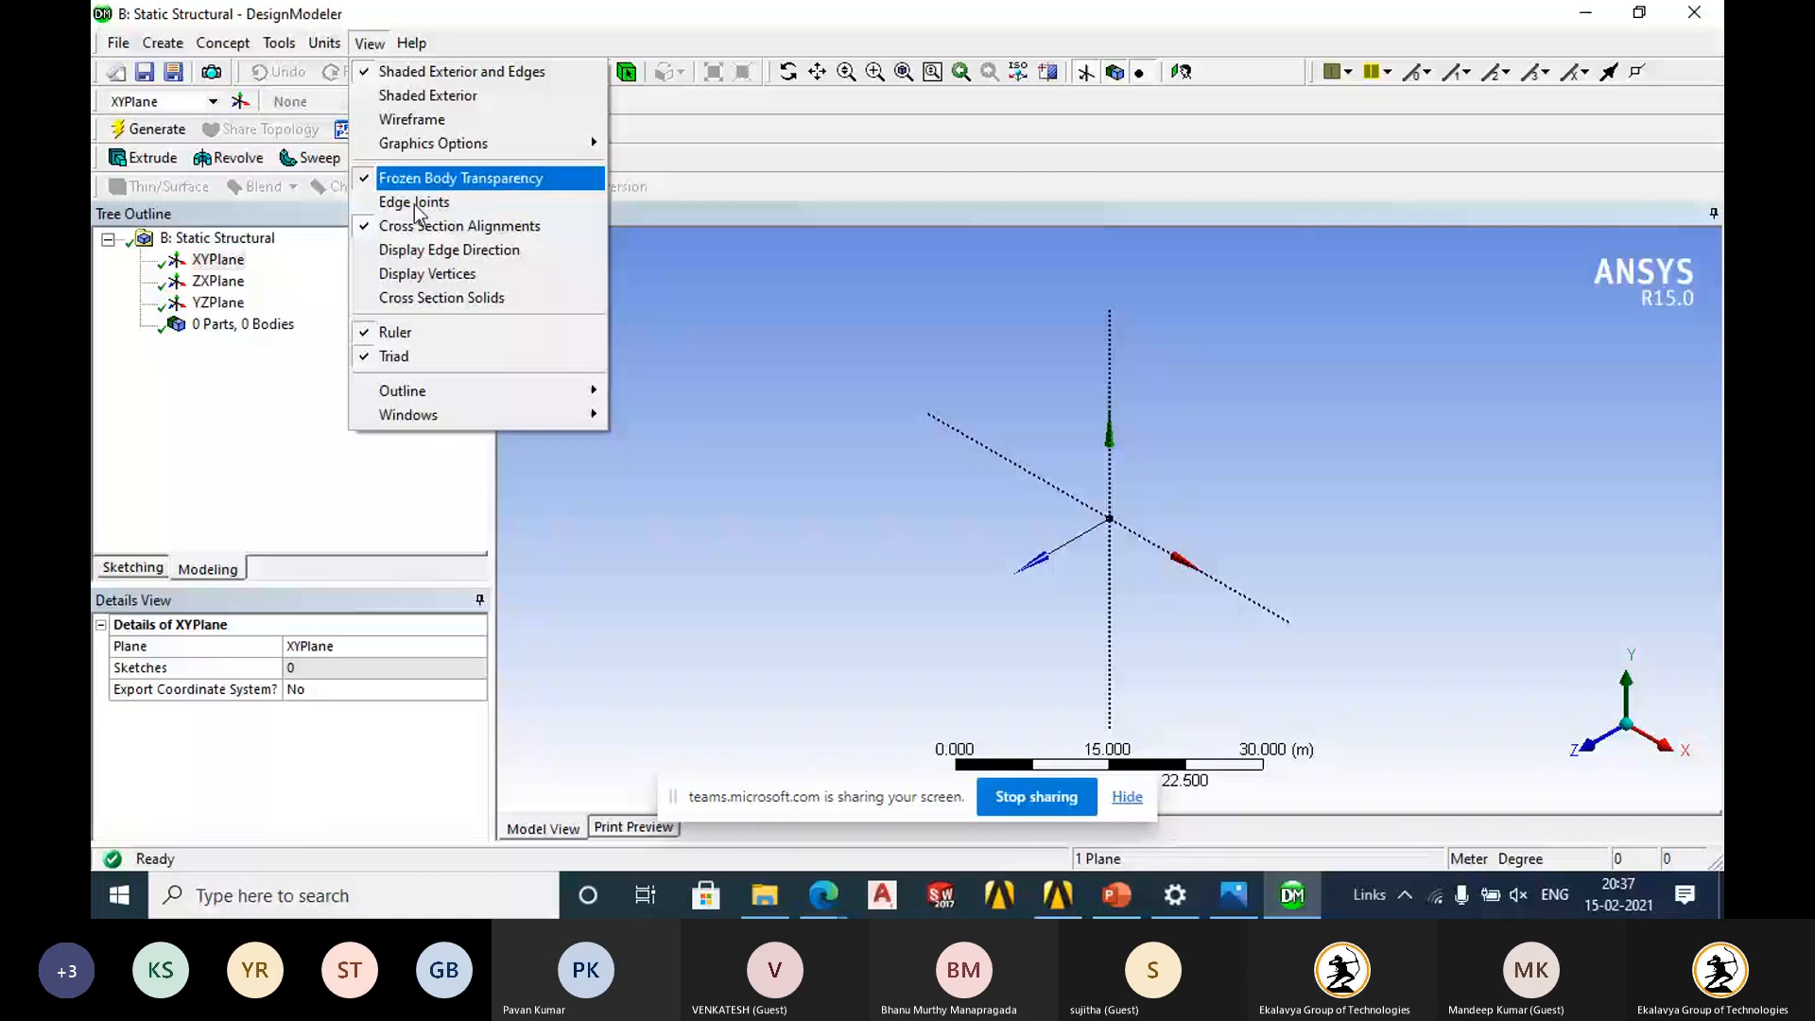
pyautogui.moveTo(458, 418)
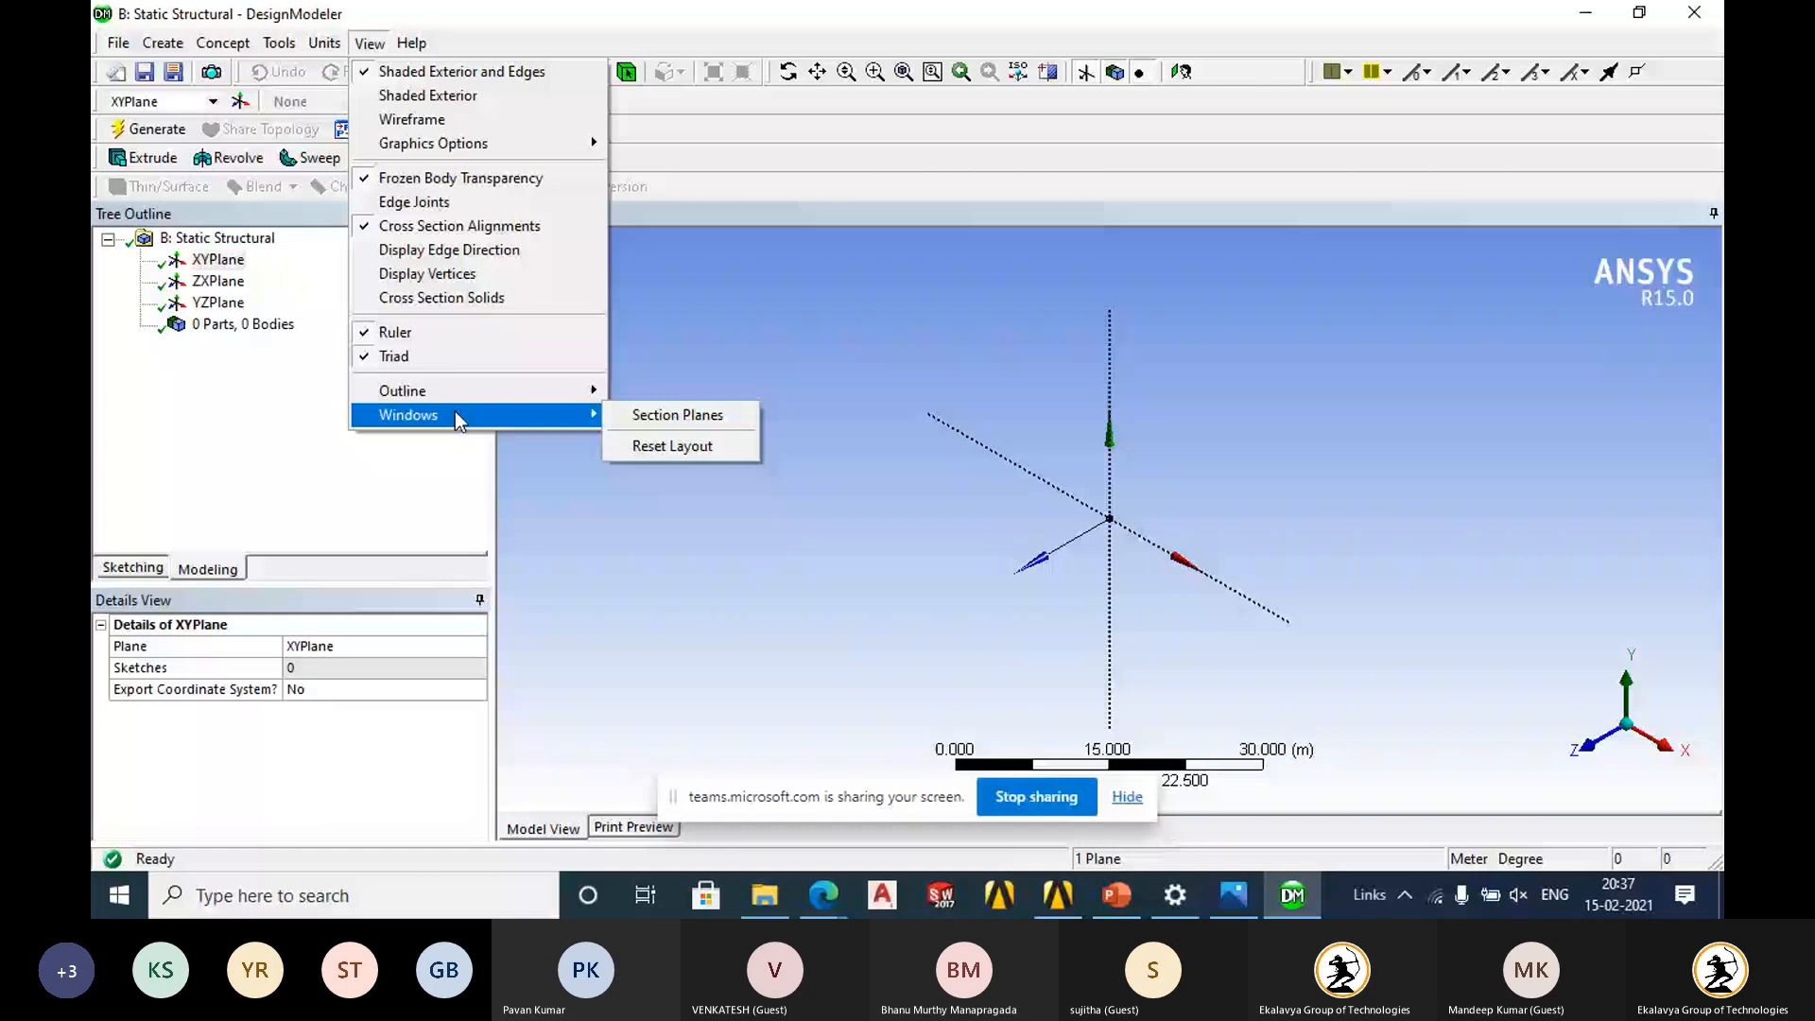
pyautogui.click(657, 580)
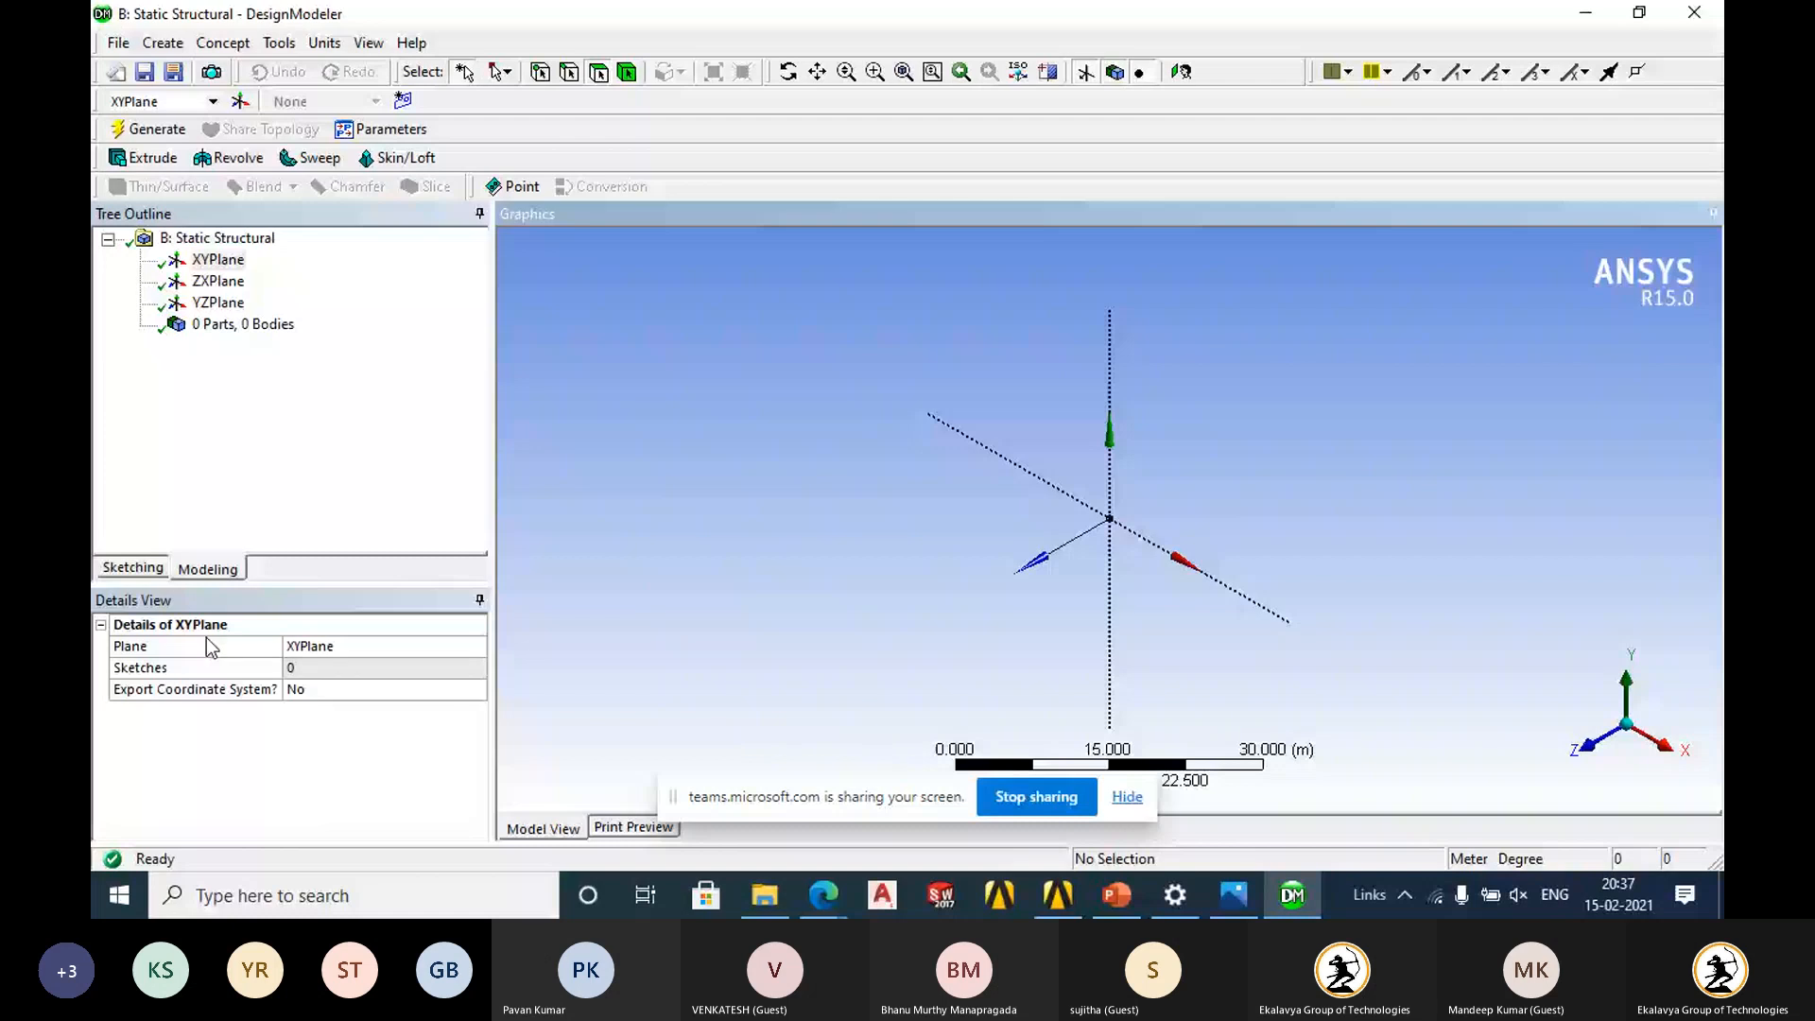
# Move the Details View out of its docked place and restore the default window layout.
pyautogui.moveTo(245, 599); pyautogui.dragTo(844, 233)
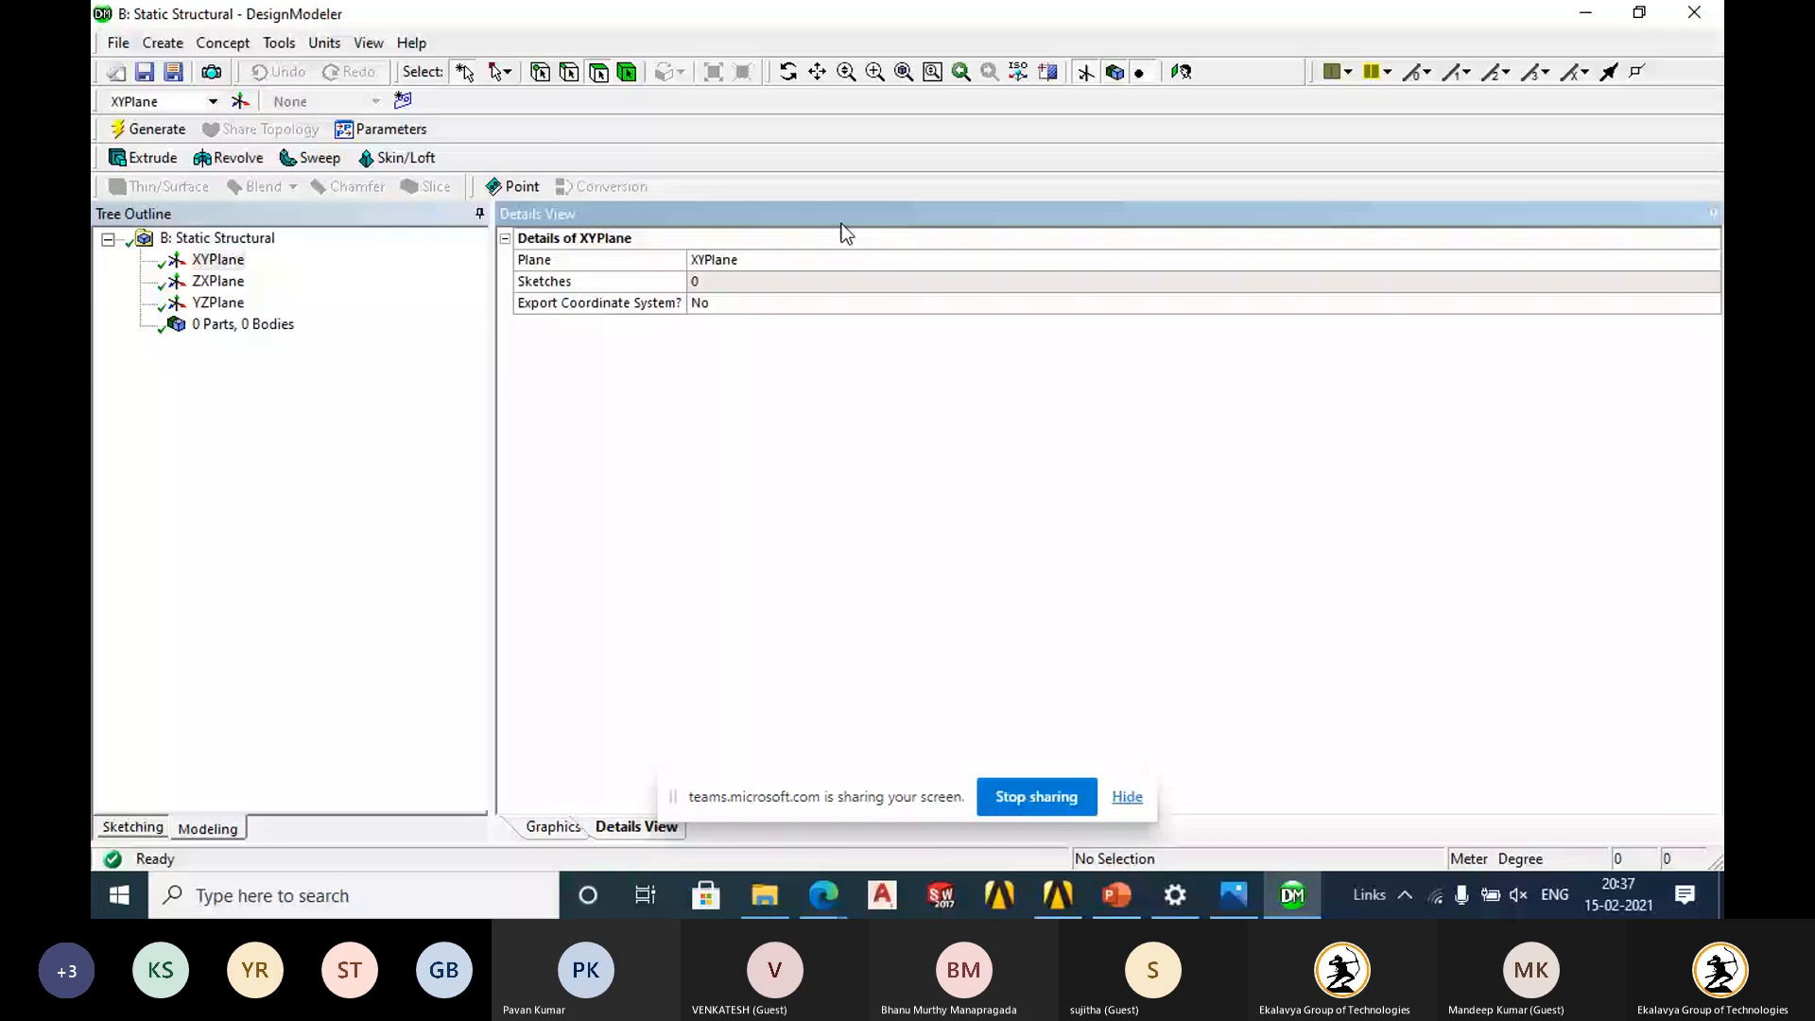
pyautogui.moveTo(841, 224); pyautogui.dragTo(405, 459)
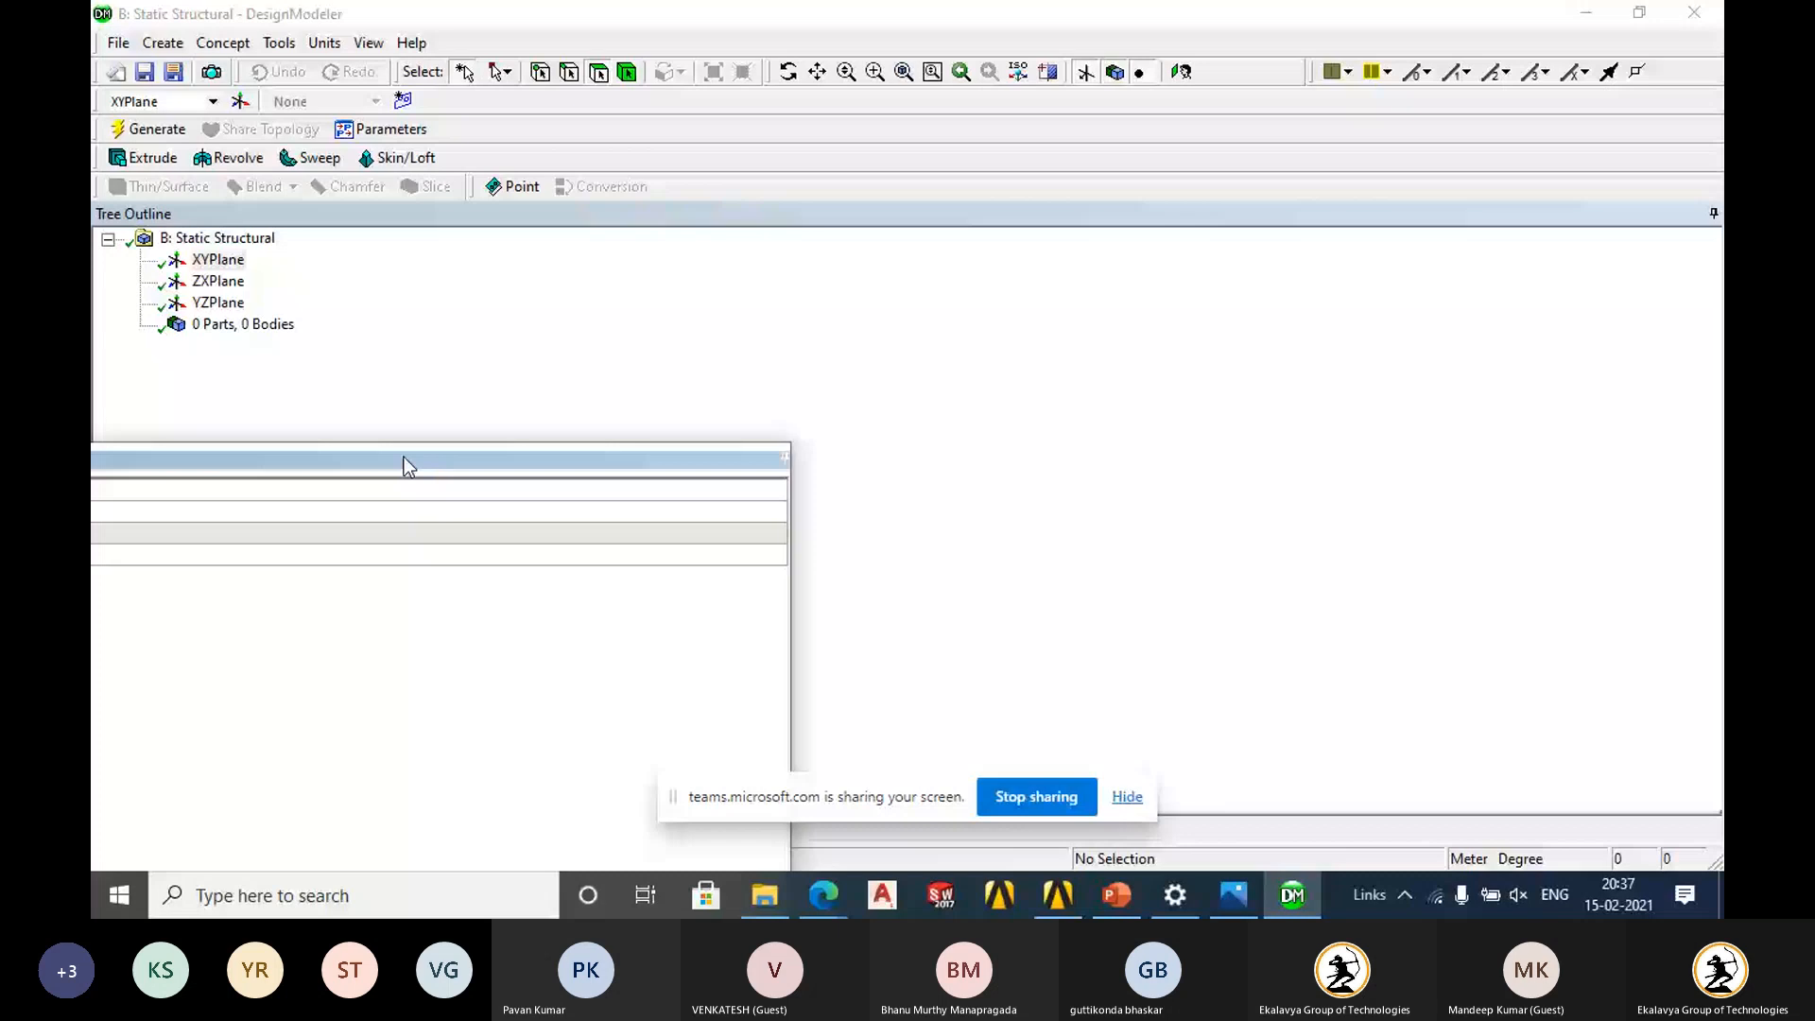
pyautogui.click(368, 42)
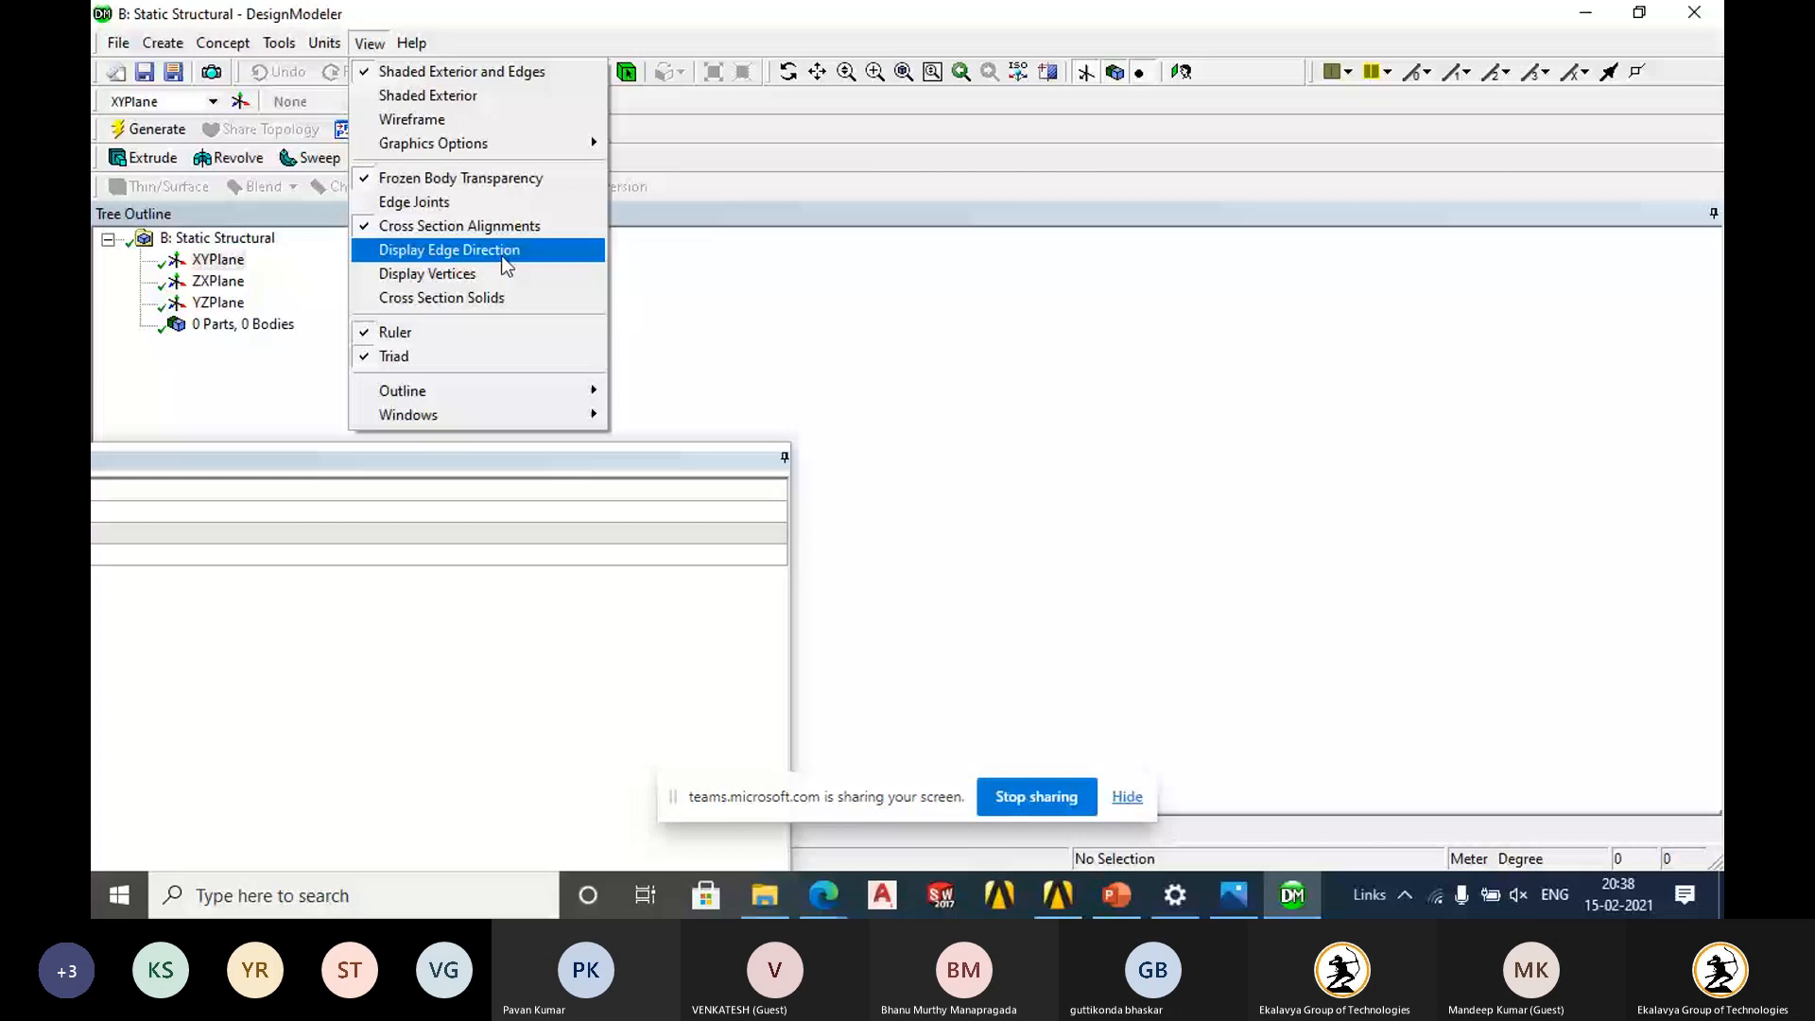
pyautogui.moveTo(577, 416)
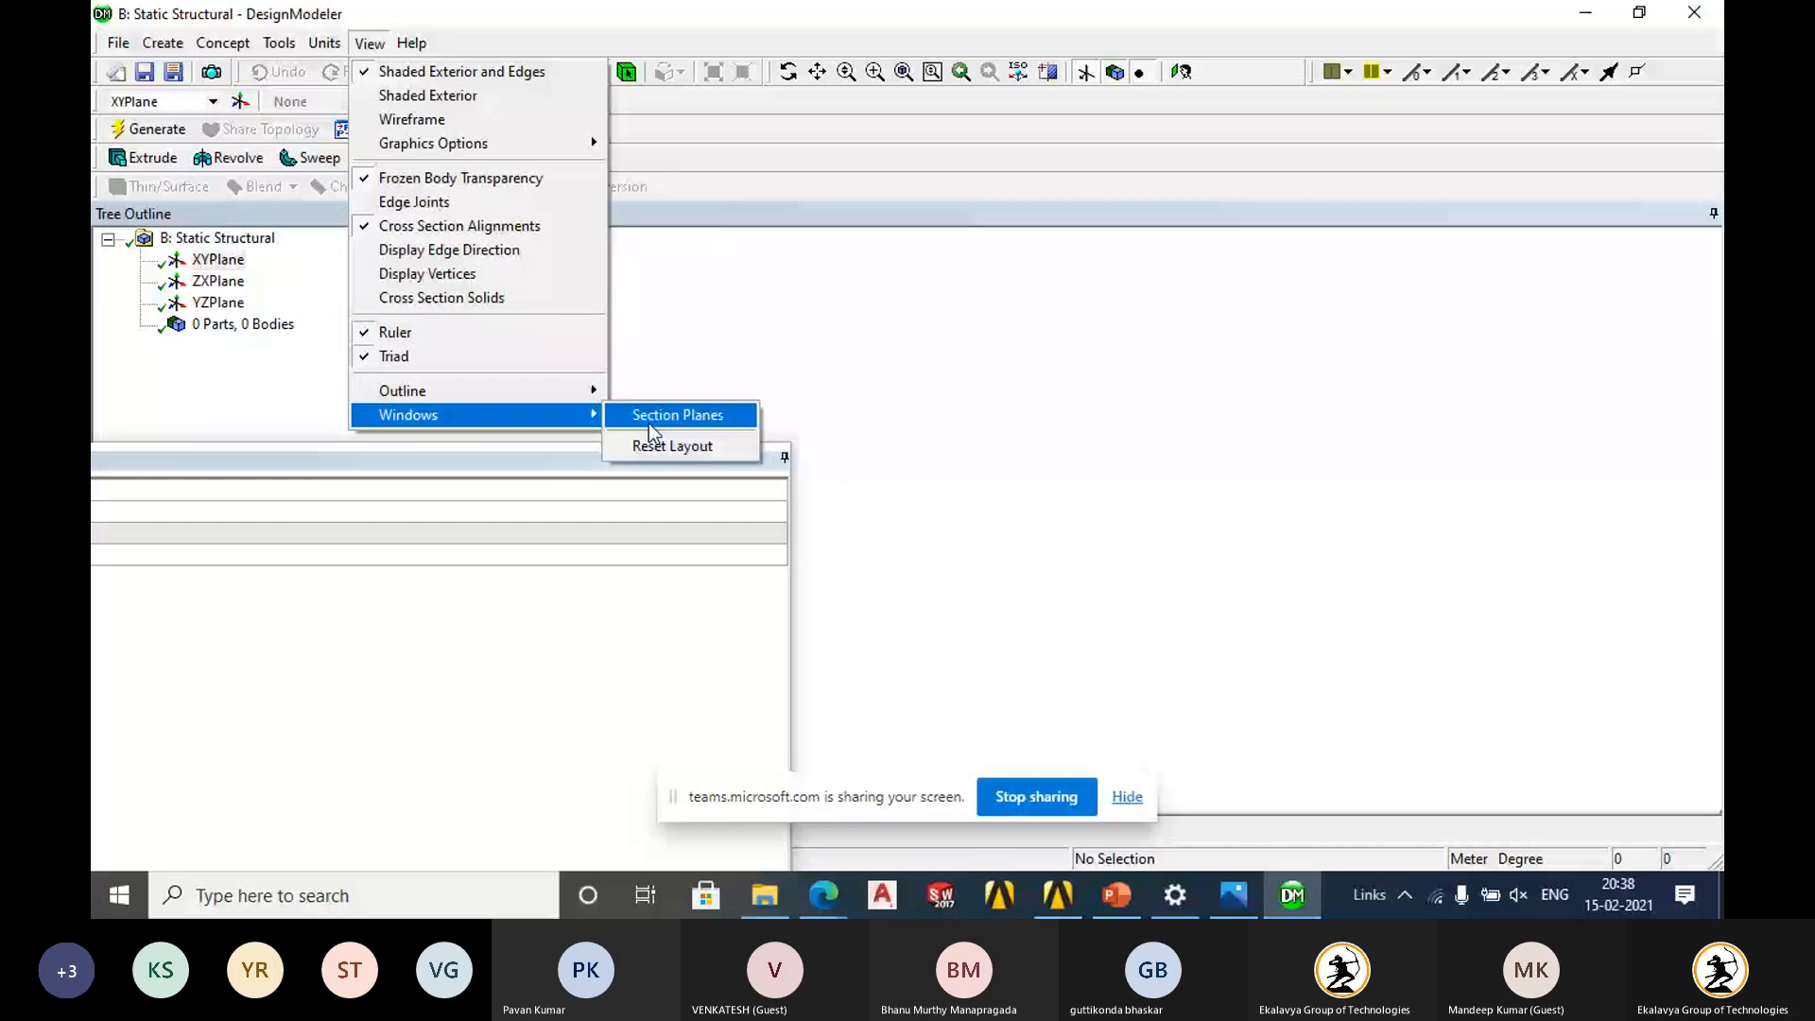
pyautogui.click(661, 443)
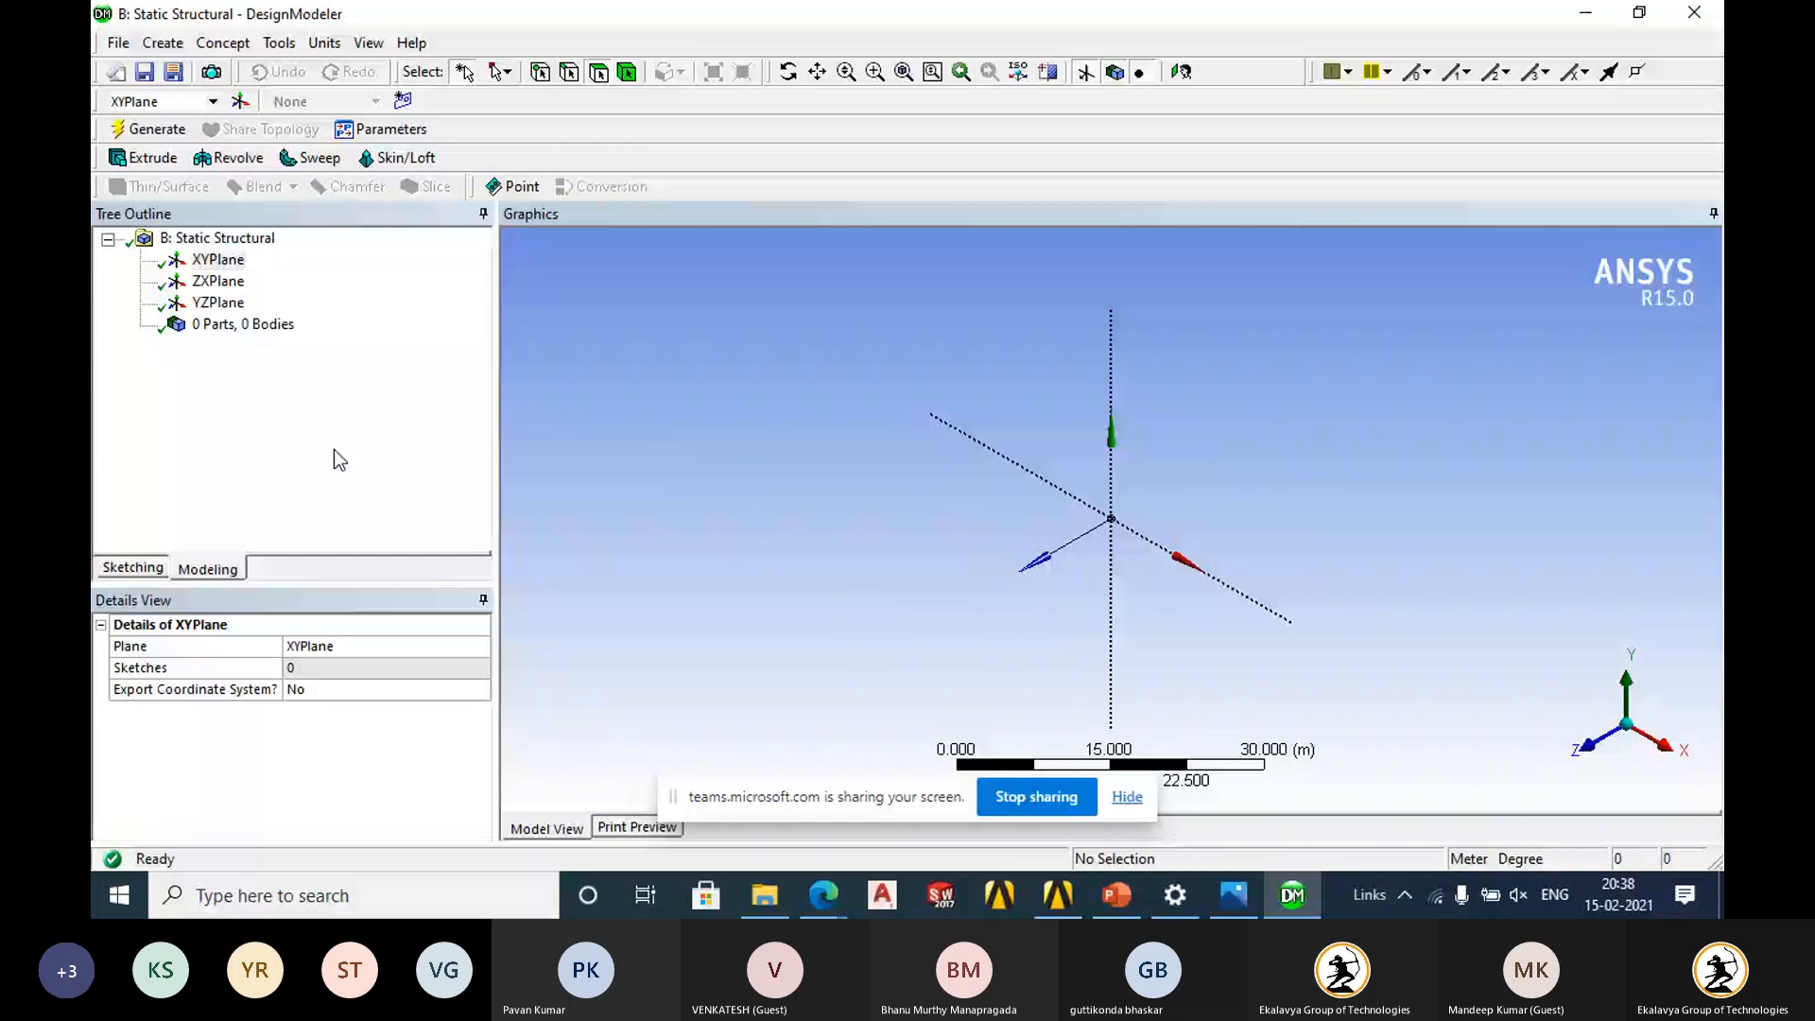
# Review the concept modelling commands for lines and surfaces and the available cross section types.
pyautogui.click(202, 47)
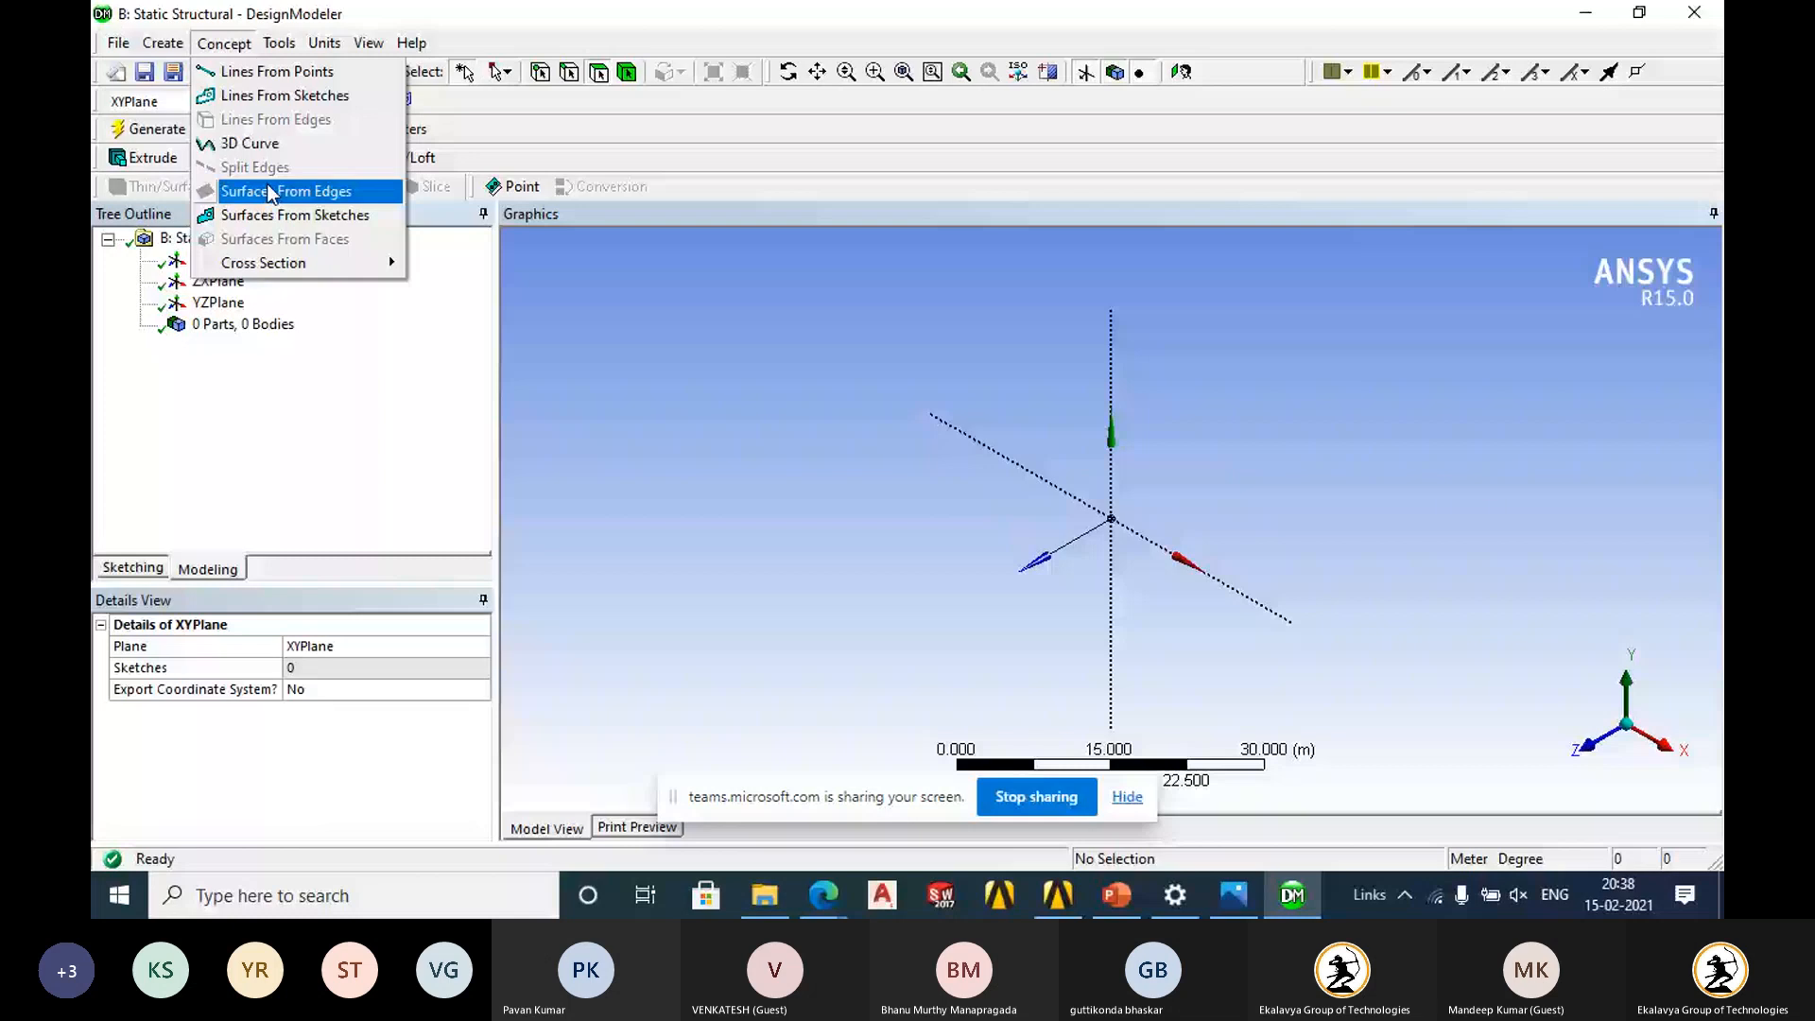
pyautogui.moveTo(297, 264)
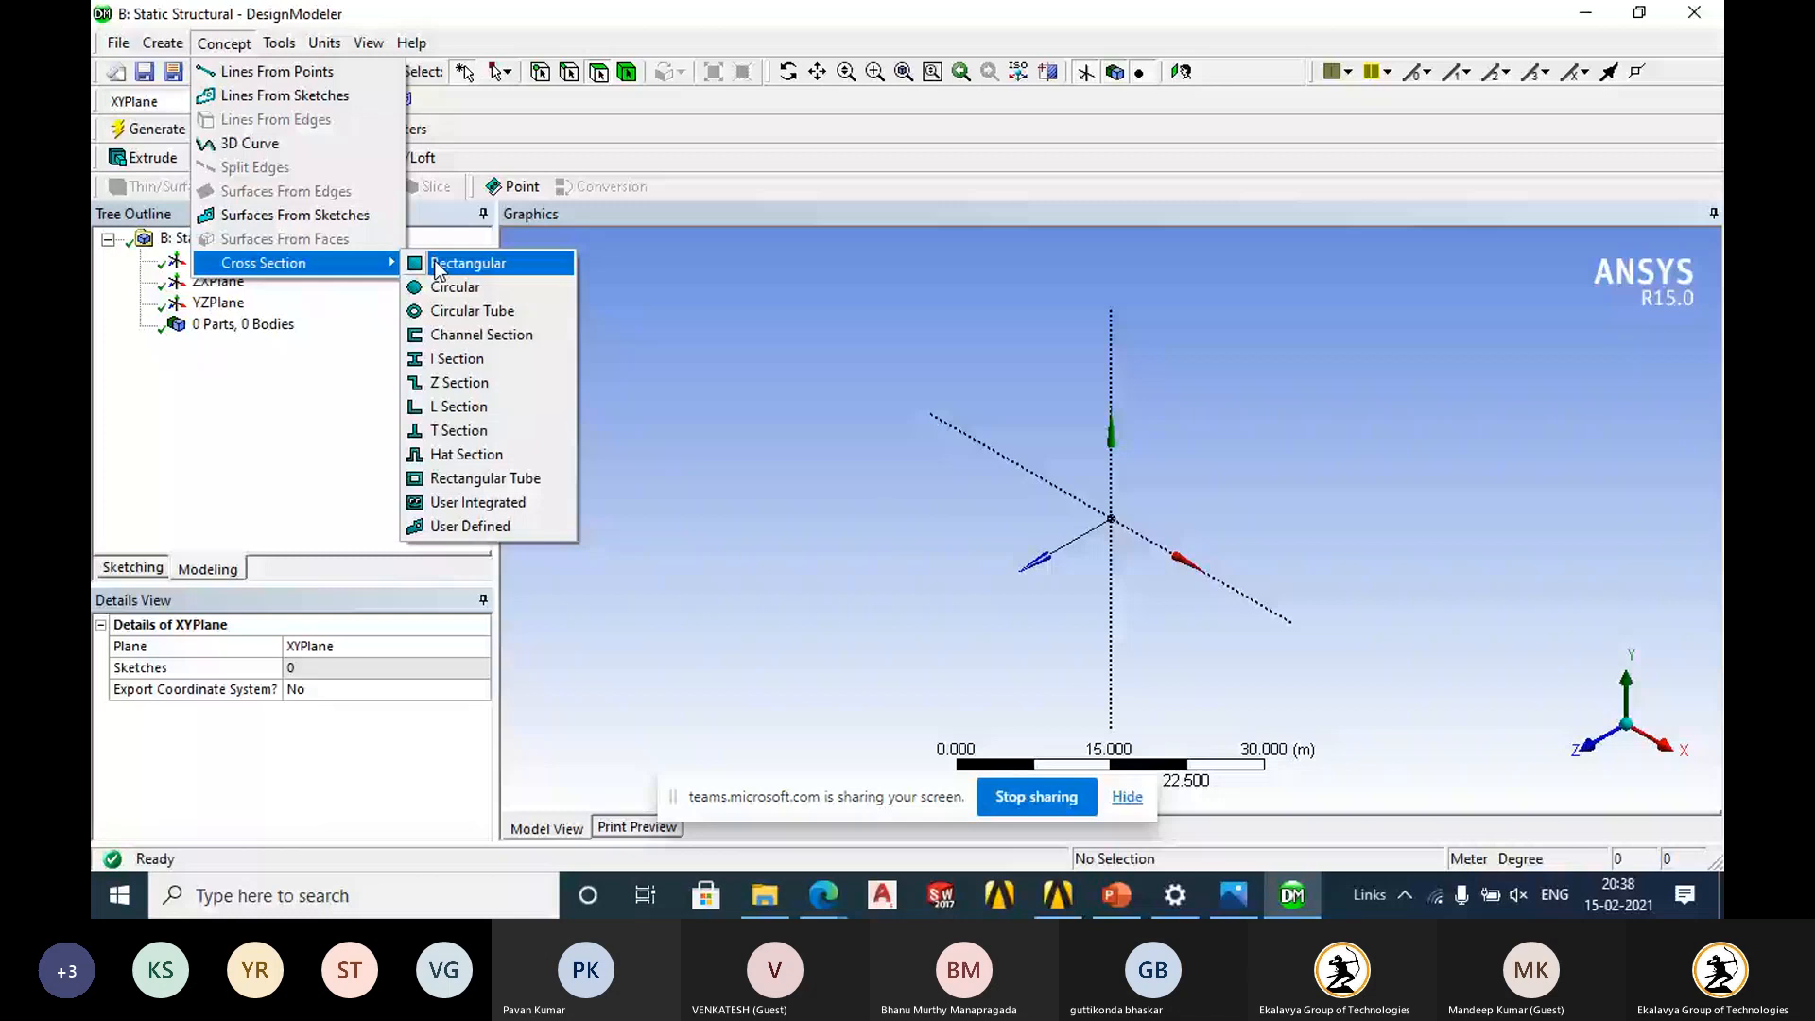
# Try millimeter and micrometer as the length unit, and set the unit back to meter.
pyautogui.moveTo(319, 49)
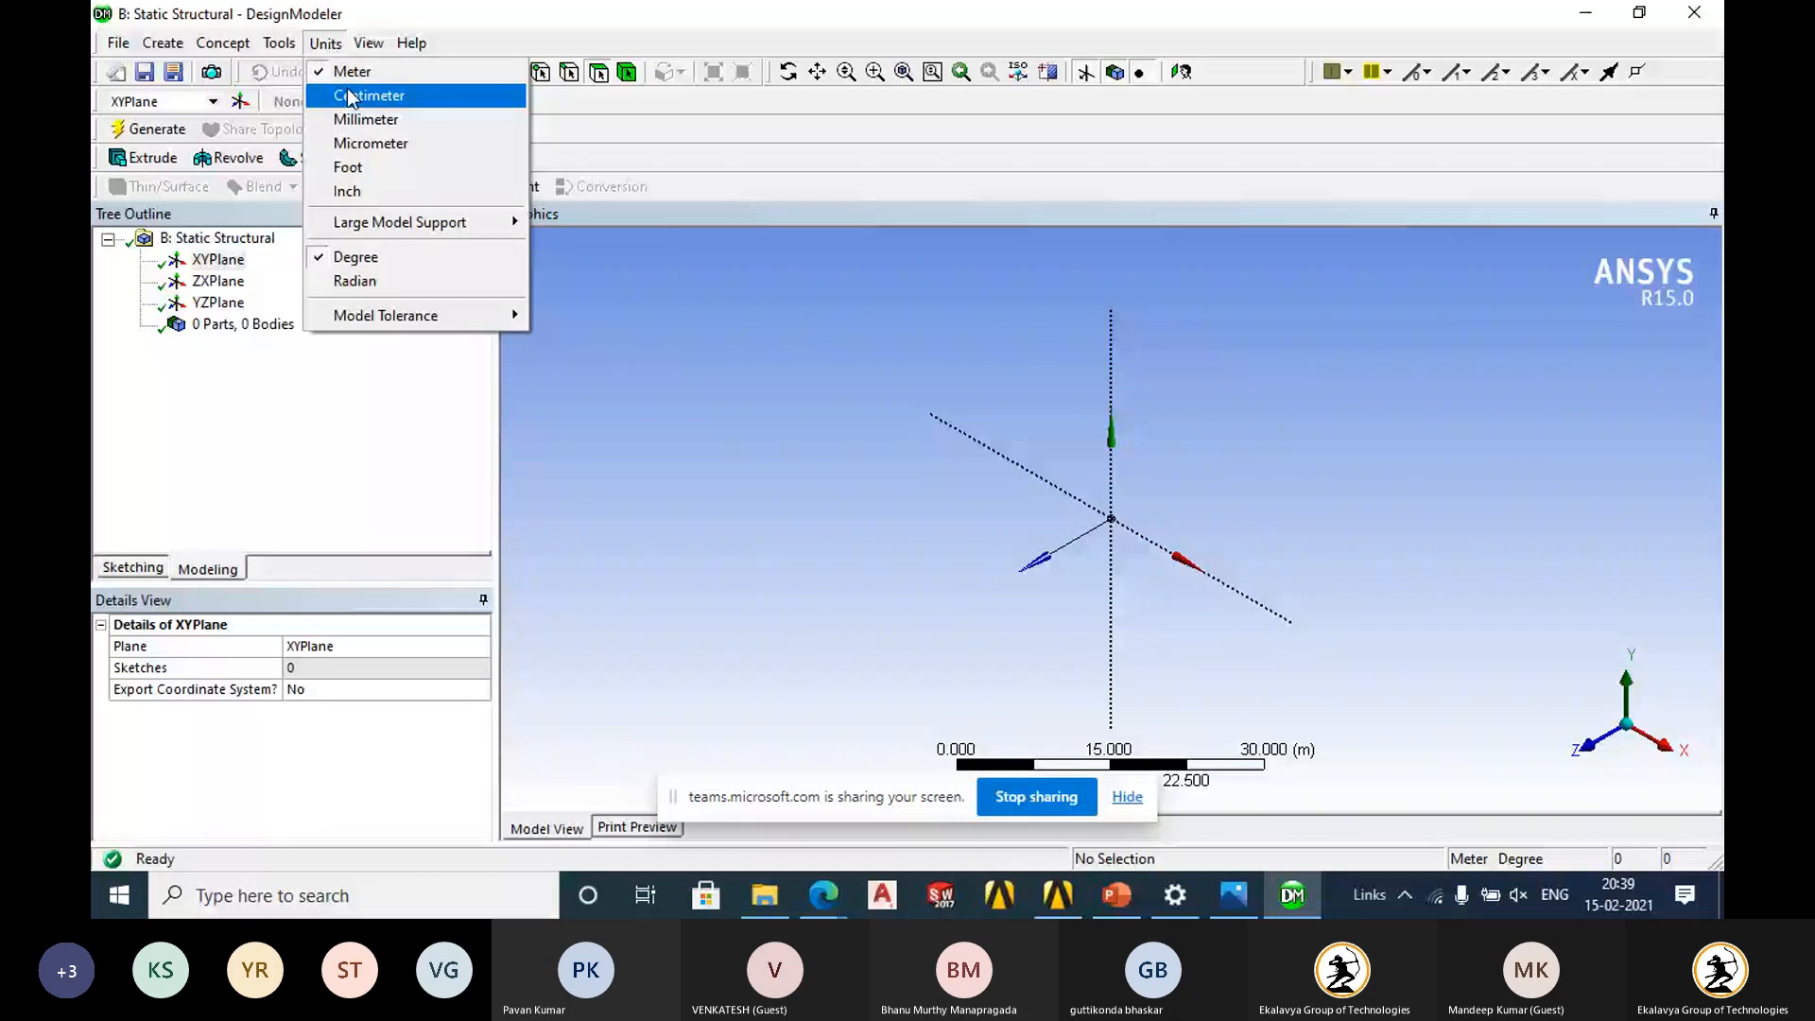
pyautogui.click(366, 119)
pyautogui.click(323, 43)
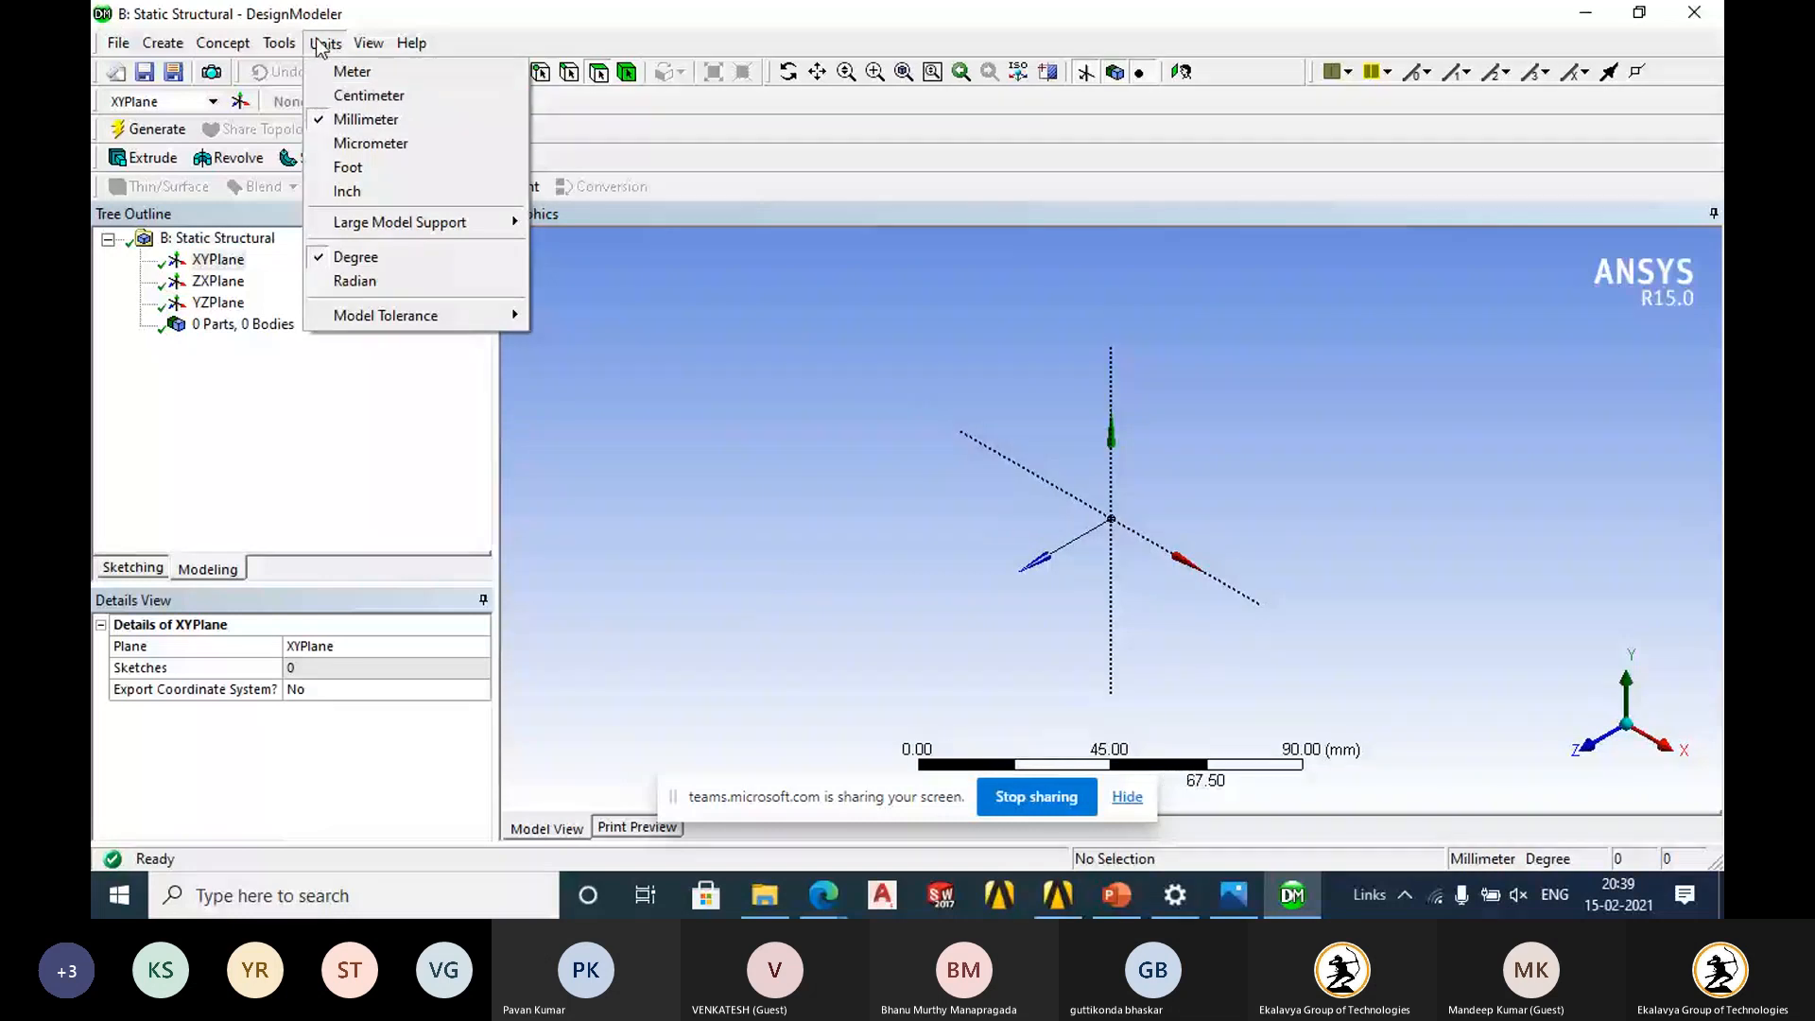
pyautogui.click(339, 144)
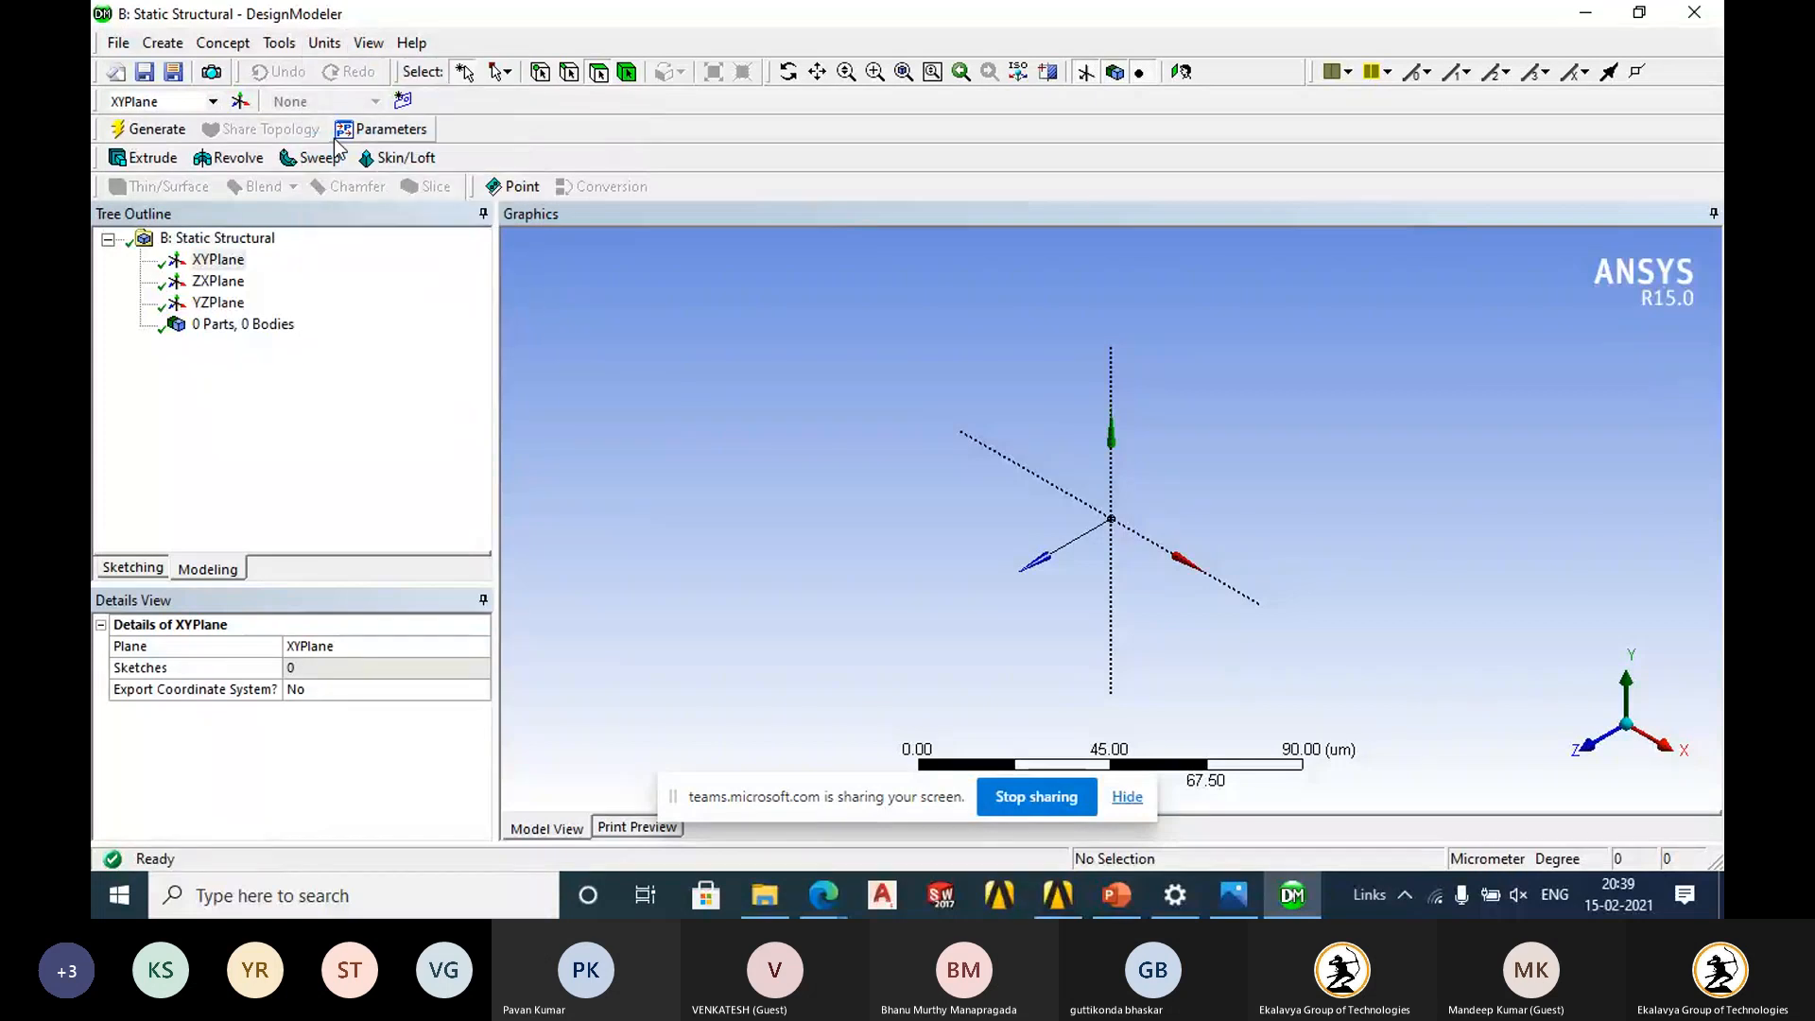
pyautogui.click(363, 46)
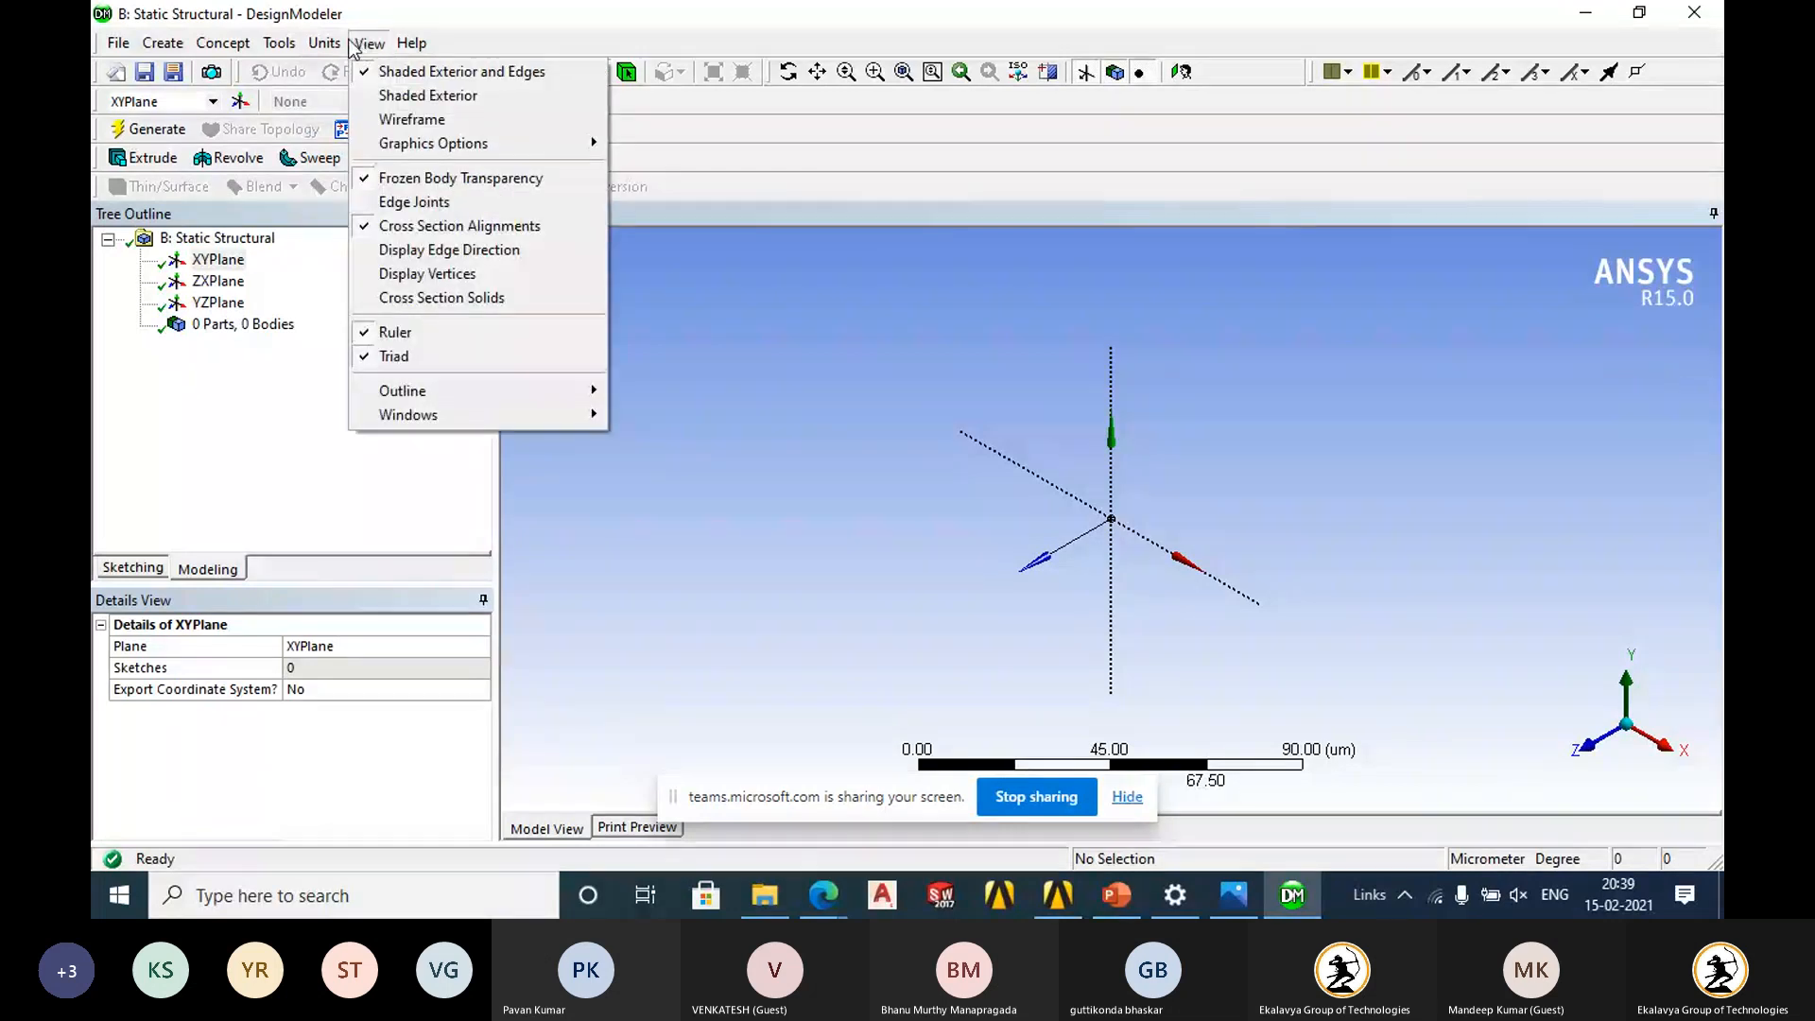
pyautogui.moveTo(324, 44)
pyautogui.click(342, 73)
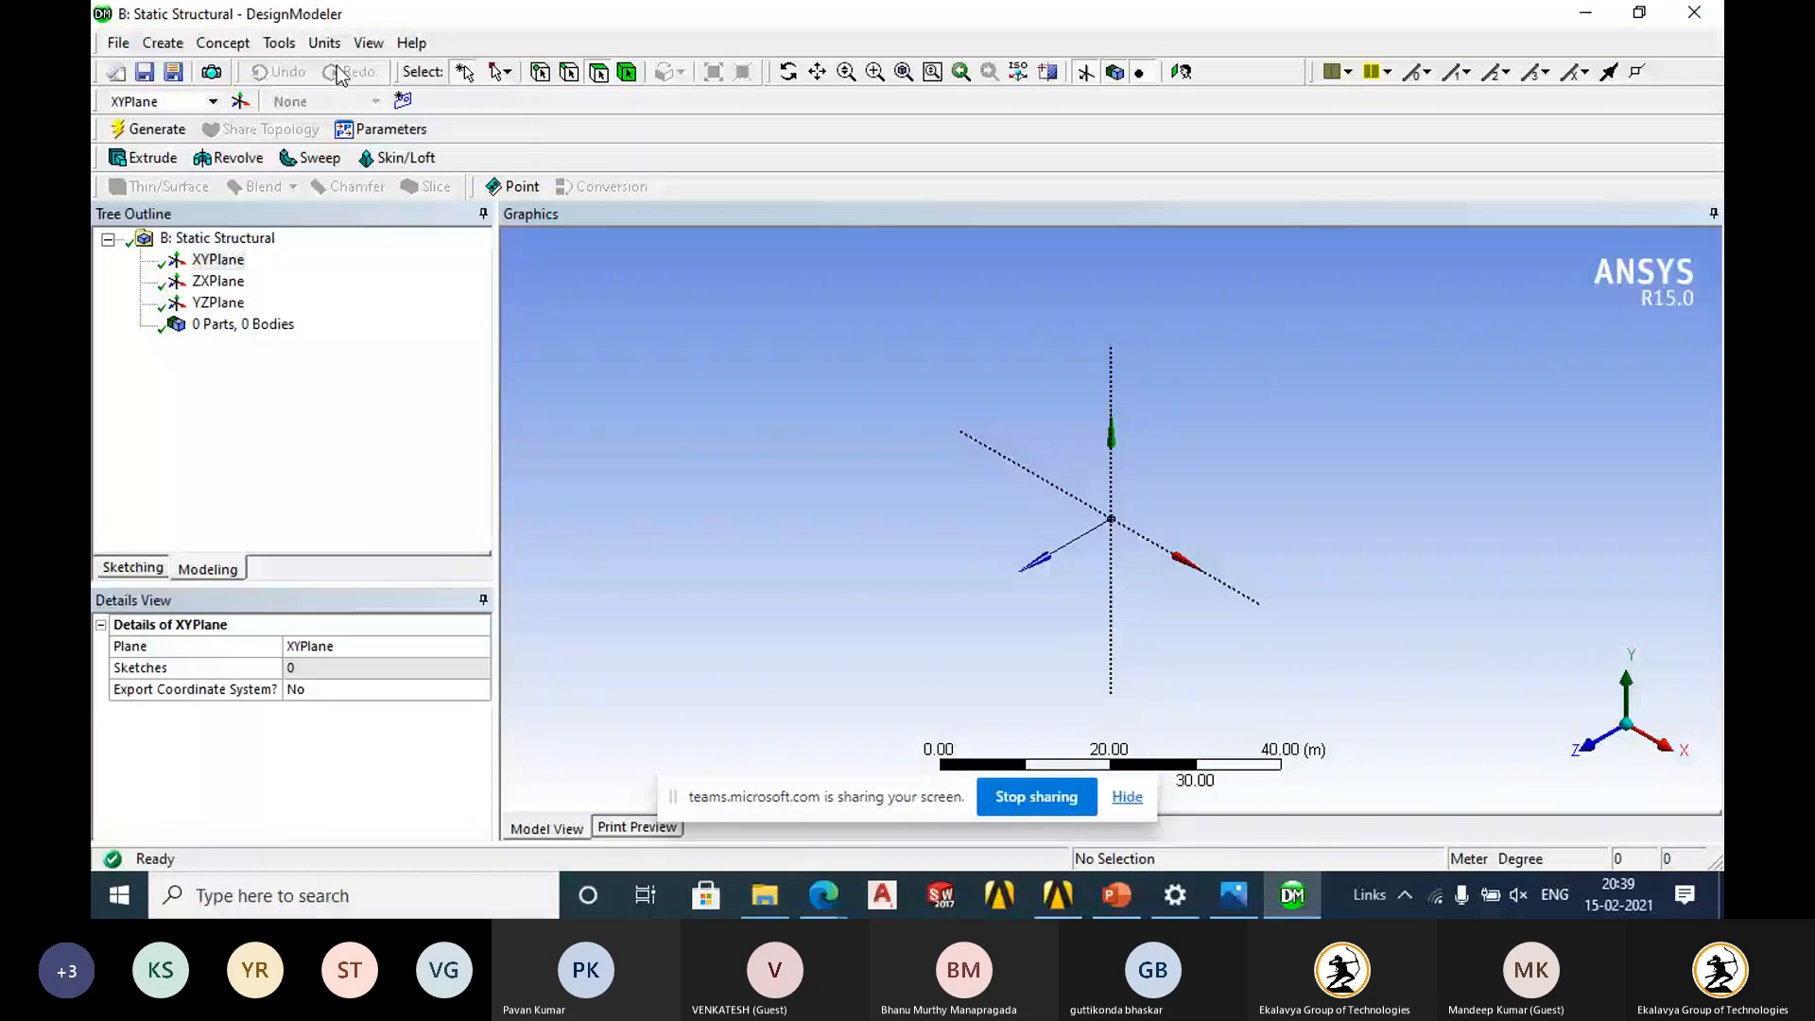
# Sketch an oval on the XYPlane centred on the X axis, with arc centres about 32 m apart and arc radii about 4 m.
pyautogui.click(217, 259)
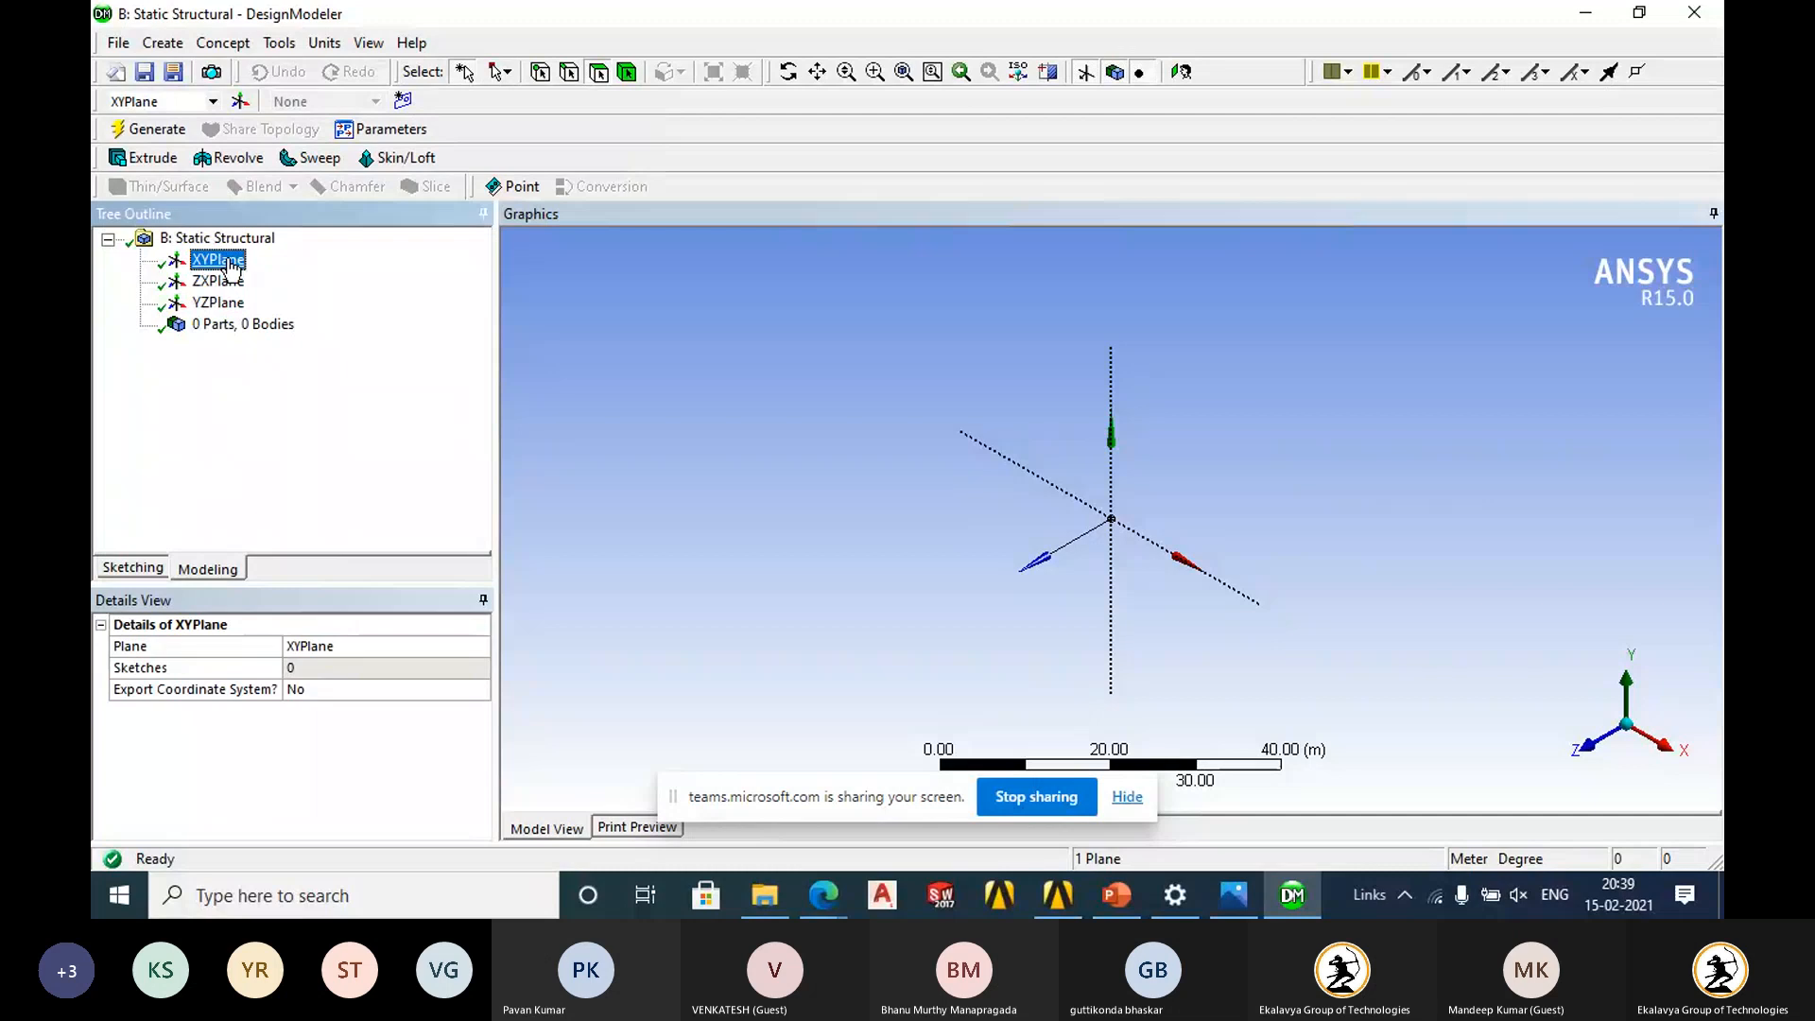
pyautogui.click(132, 568)
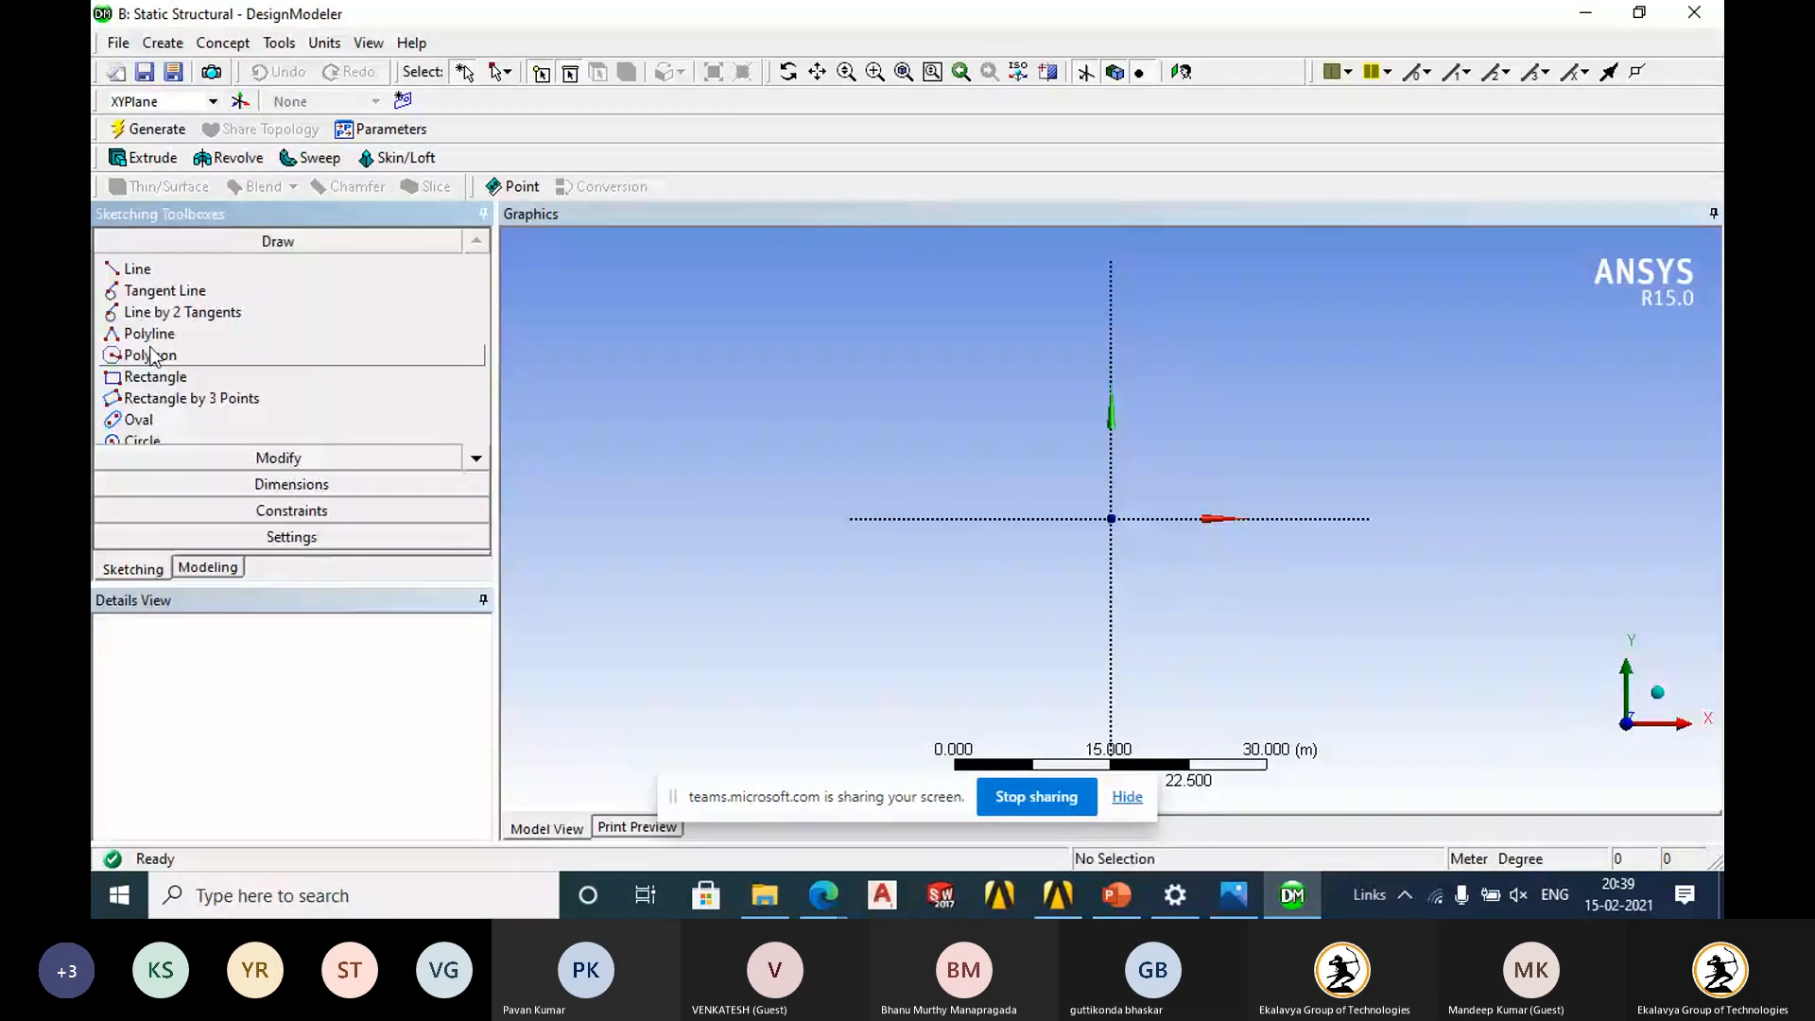
pyautogui.click(138, 419)
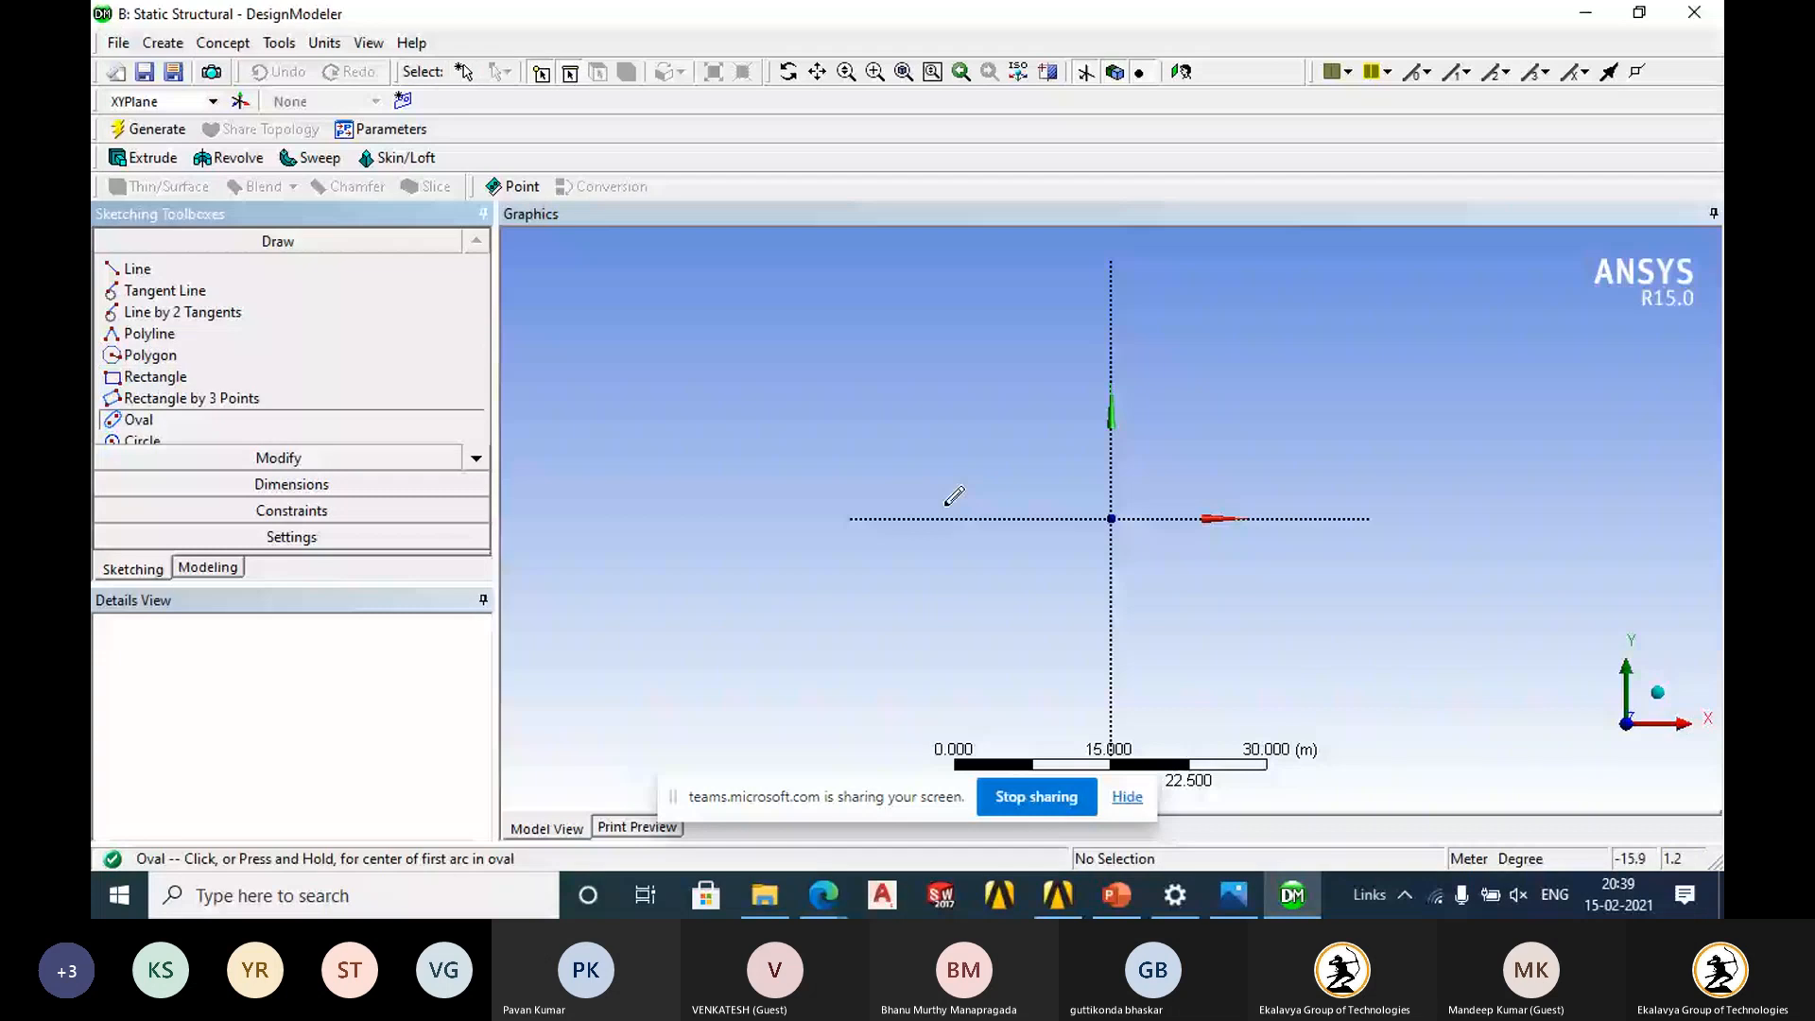
pyautogui.click(946, 517)
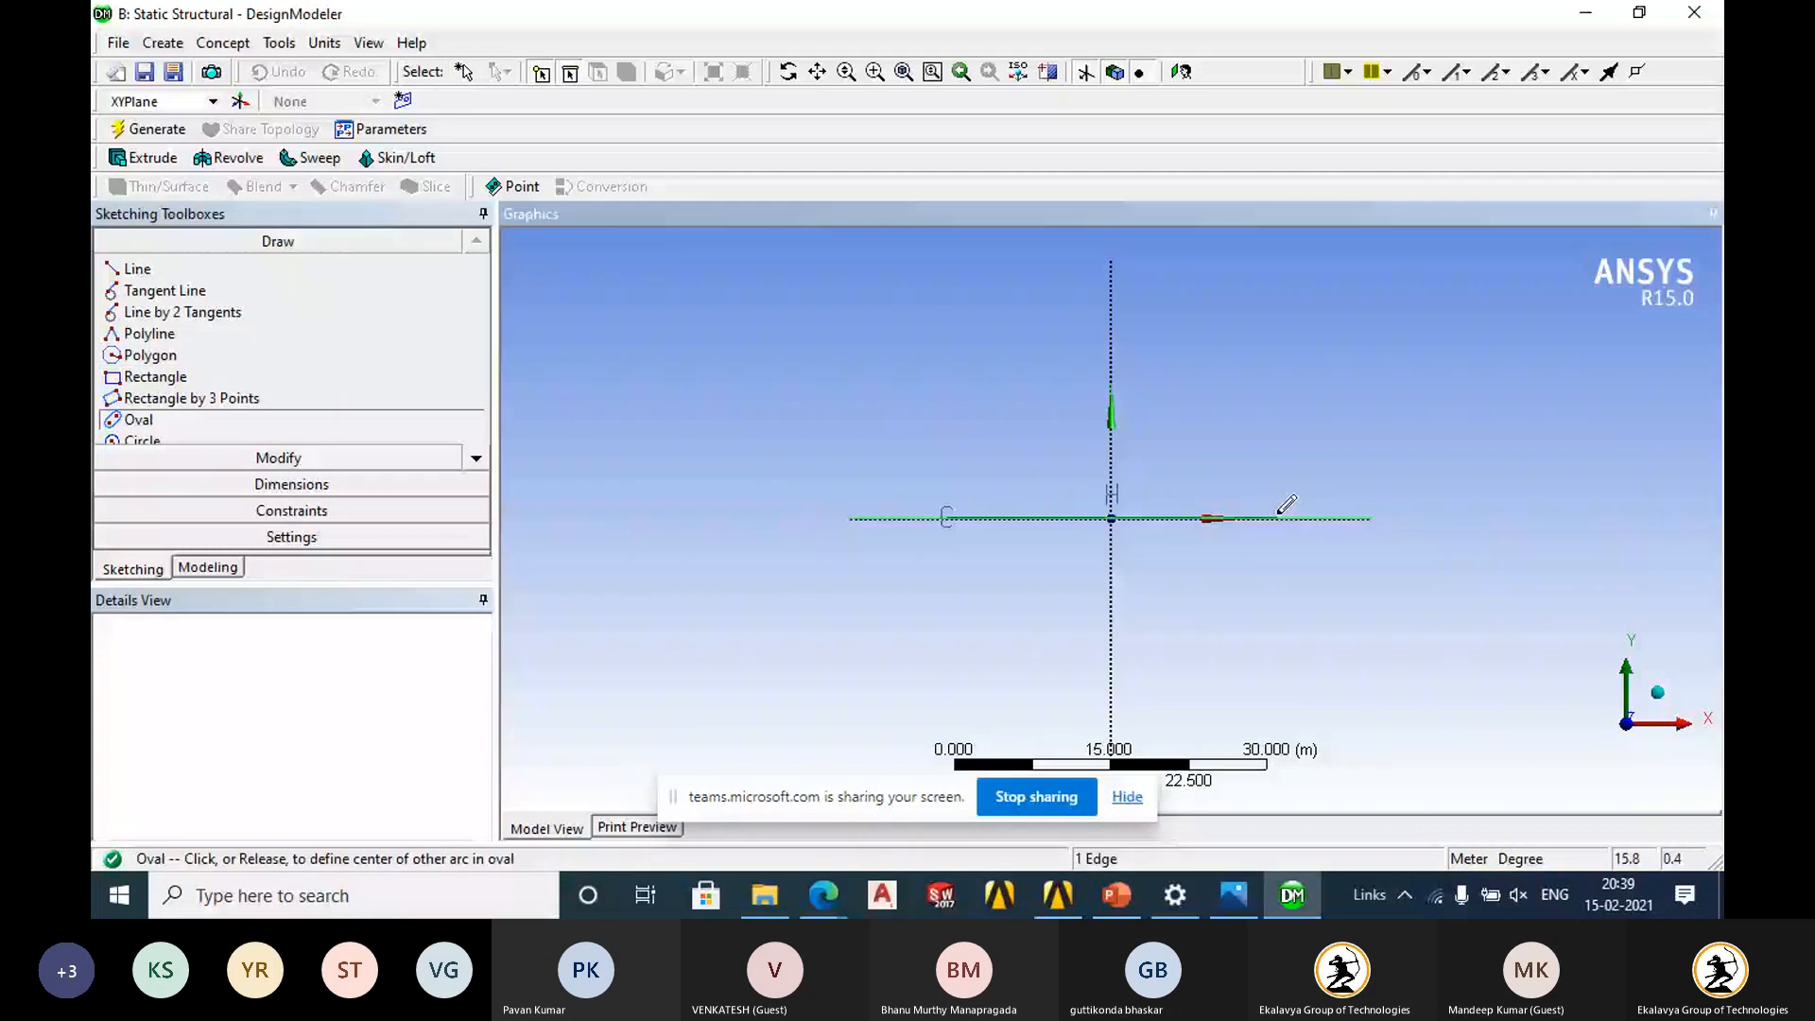
pyautogui.click(1280, 517)
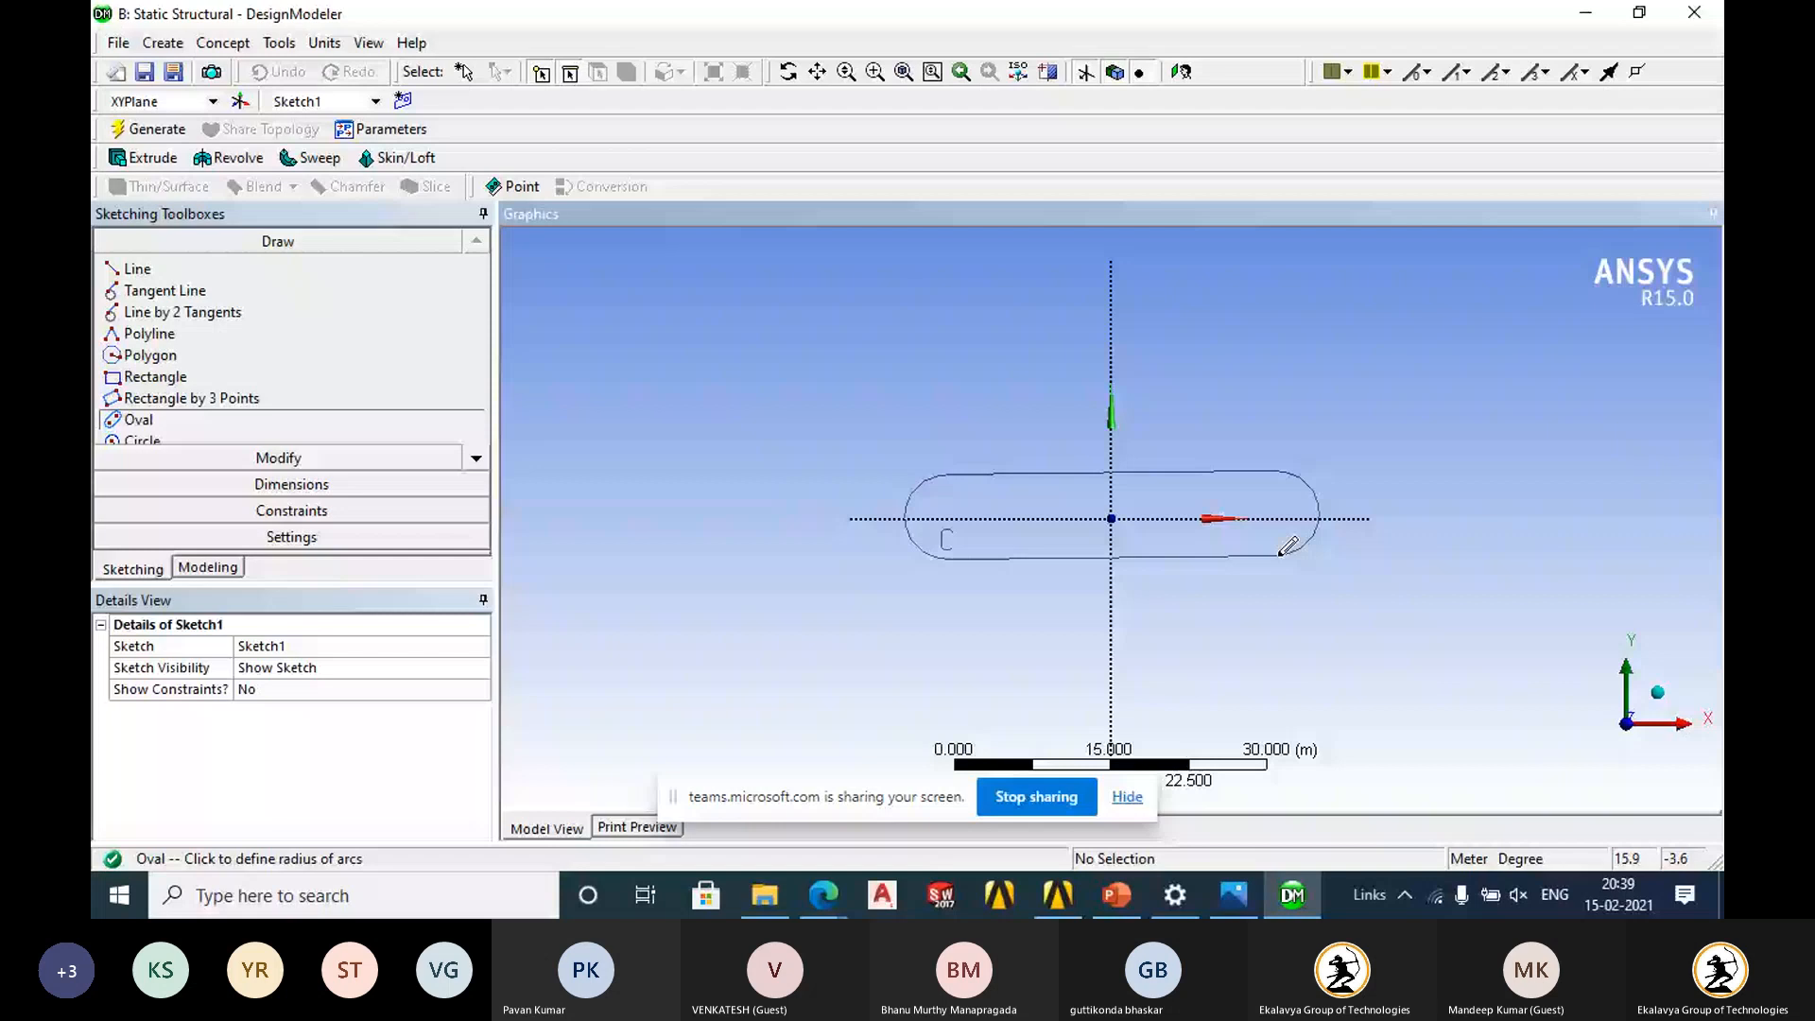
pyautogui.click(1280, 555)
# Draw a small circle at each arc centre of the oval for the two holes.
pyautogui.click(150, 442)
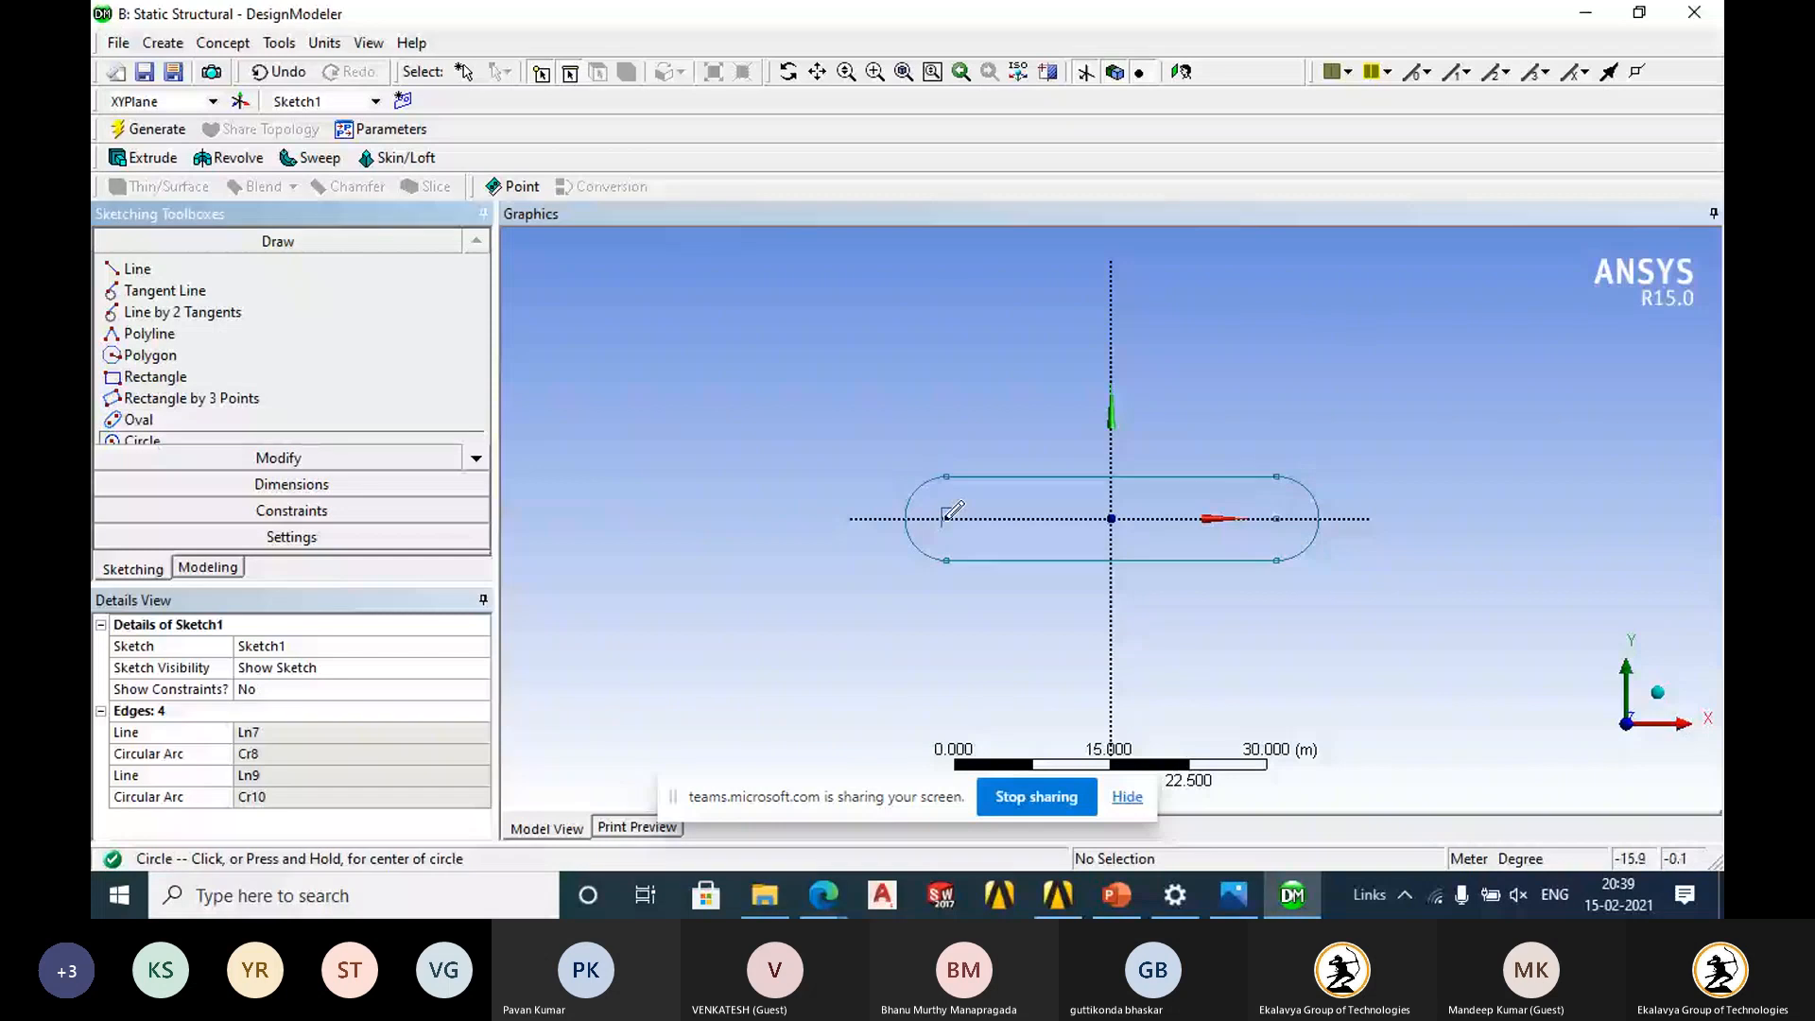
pyautogui.click(946, 518)
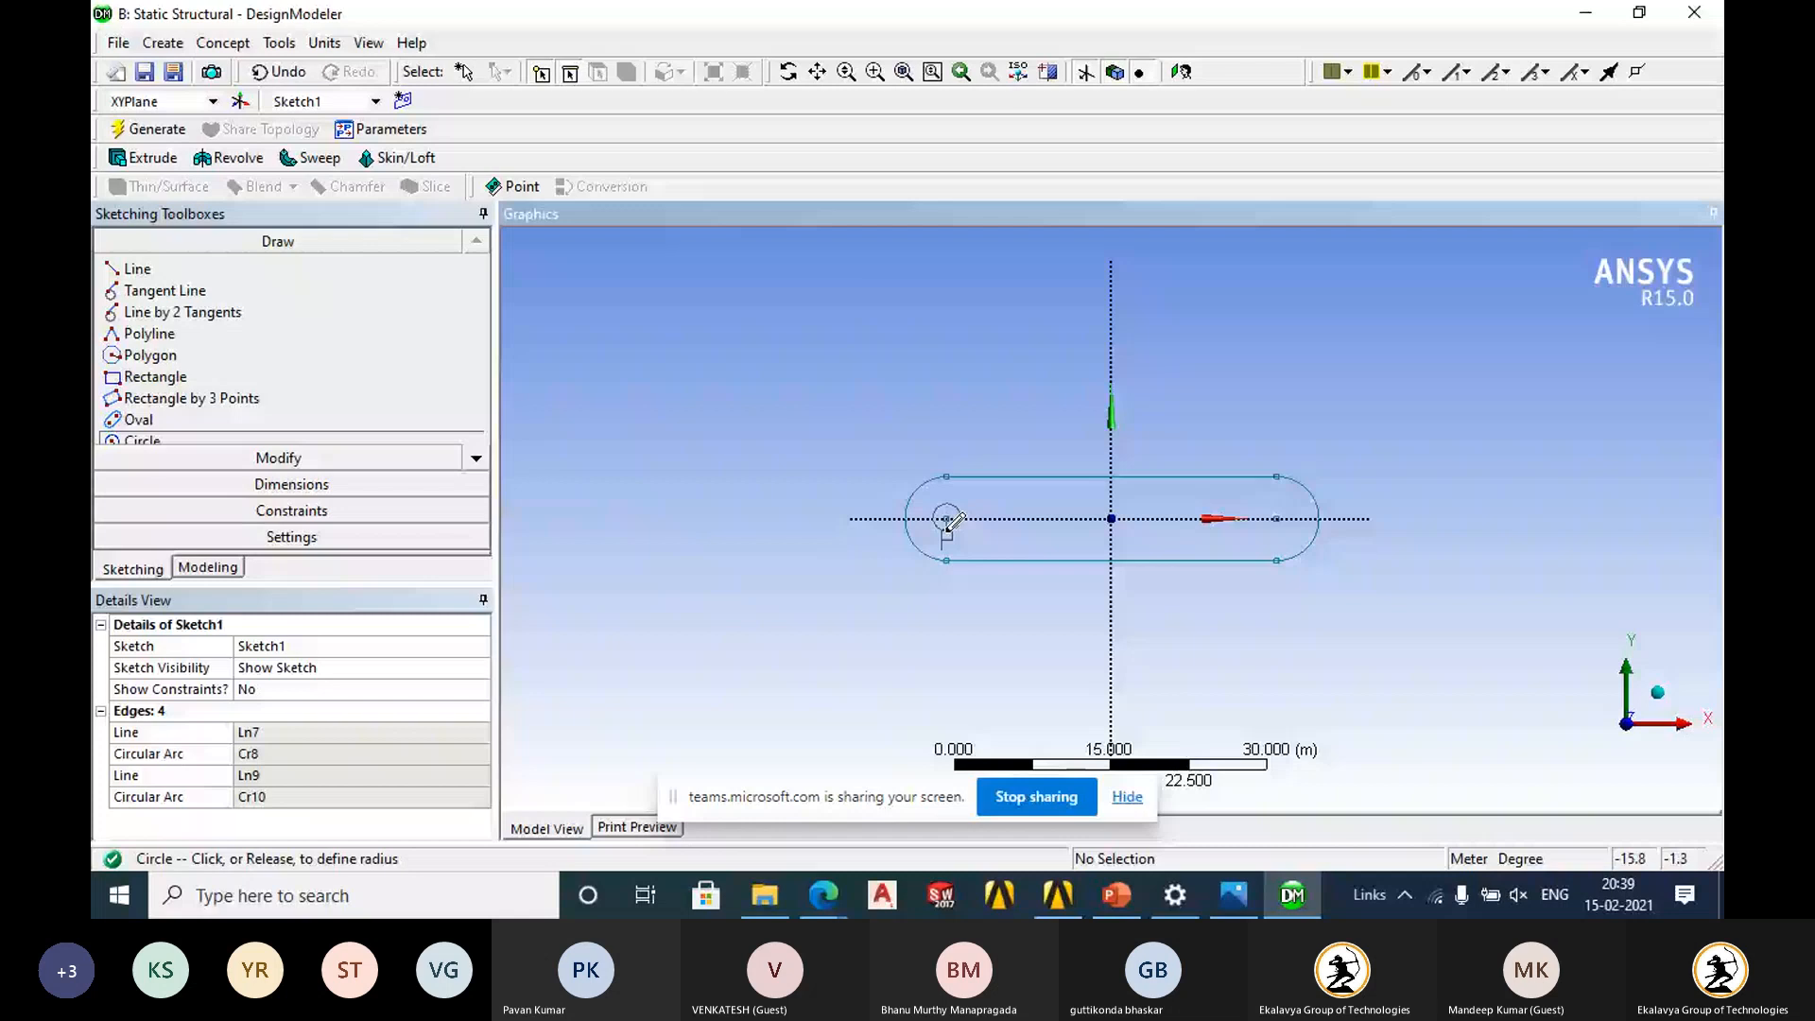
pyautogui.click(953, 521)
# Extrude the oval sketch with its two holes to a depth of 2.5 m and generate the body.
pyautogui.click(141, 158)
pyautogui.click(319, 776)
pyautogui.write('2')
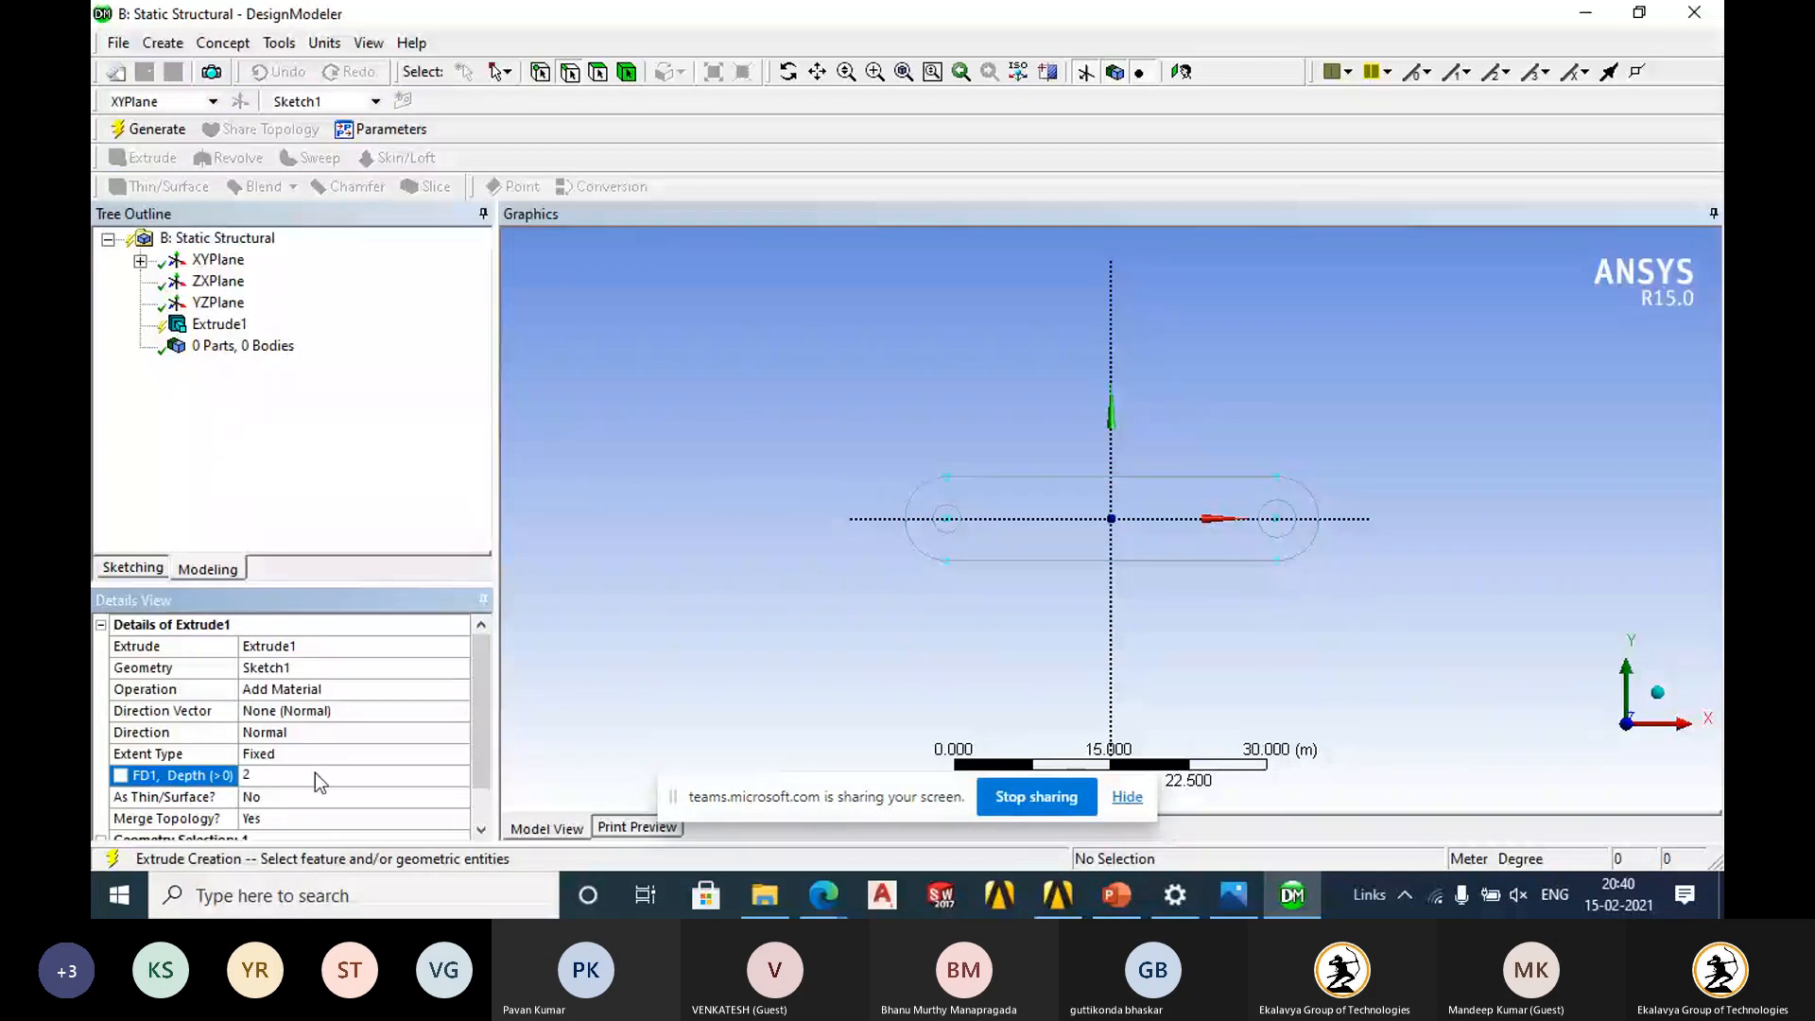
pyautogui.write('.5')
pyautogui.press('Return')
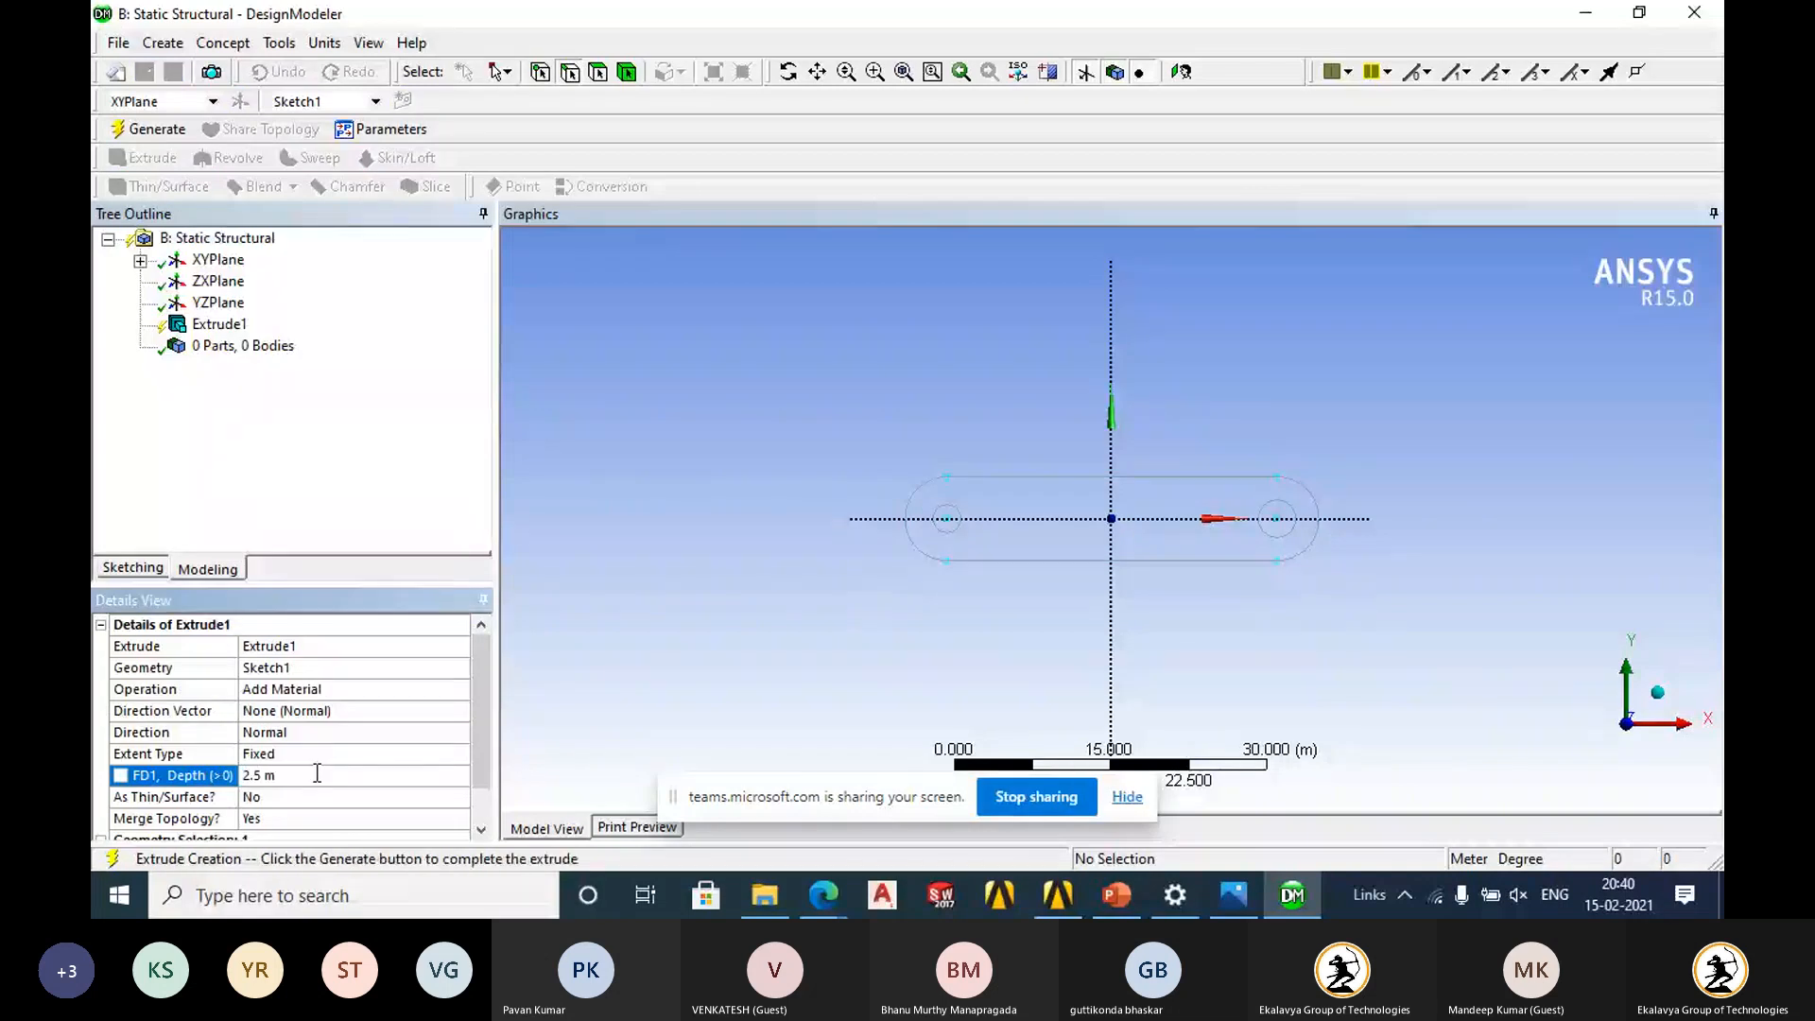
pyautogui.click(157, 127)
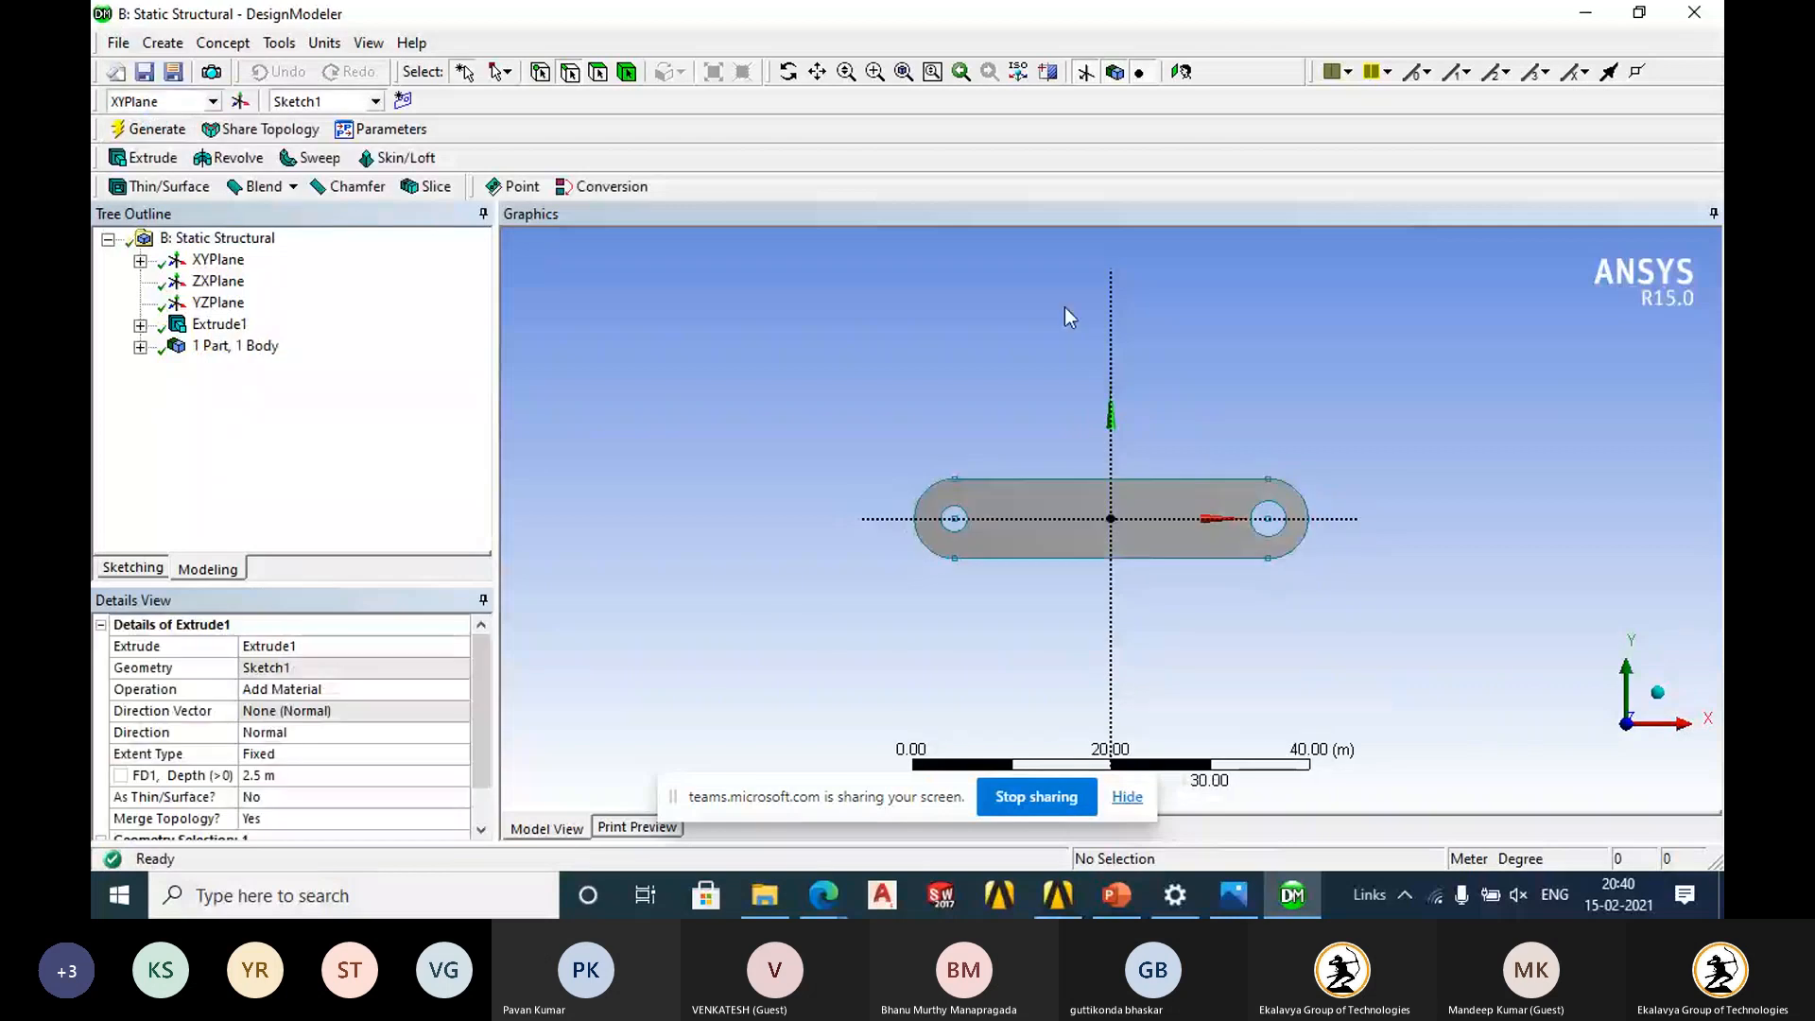
# Set the extrusion's direction to Reversed and regenerate the link body.
pyautogui.rightClick(1462, 420)
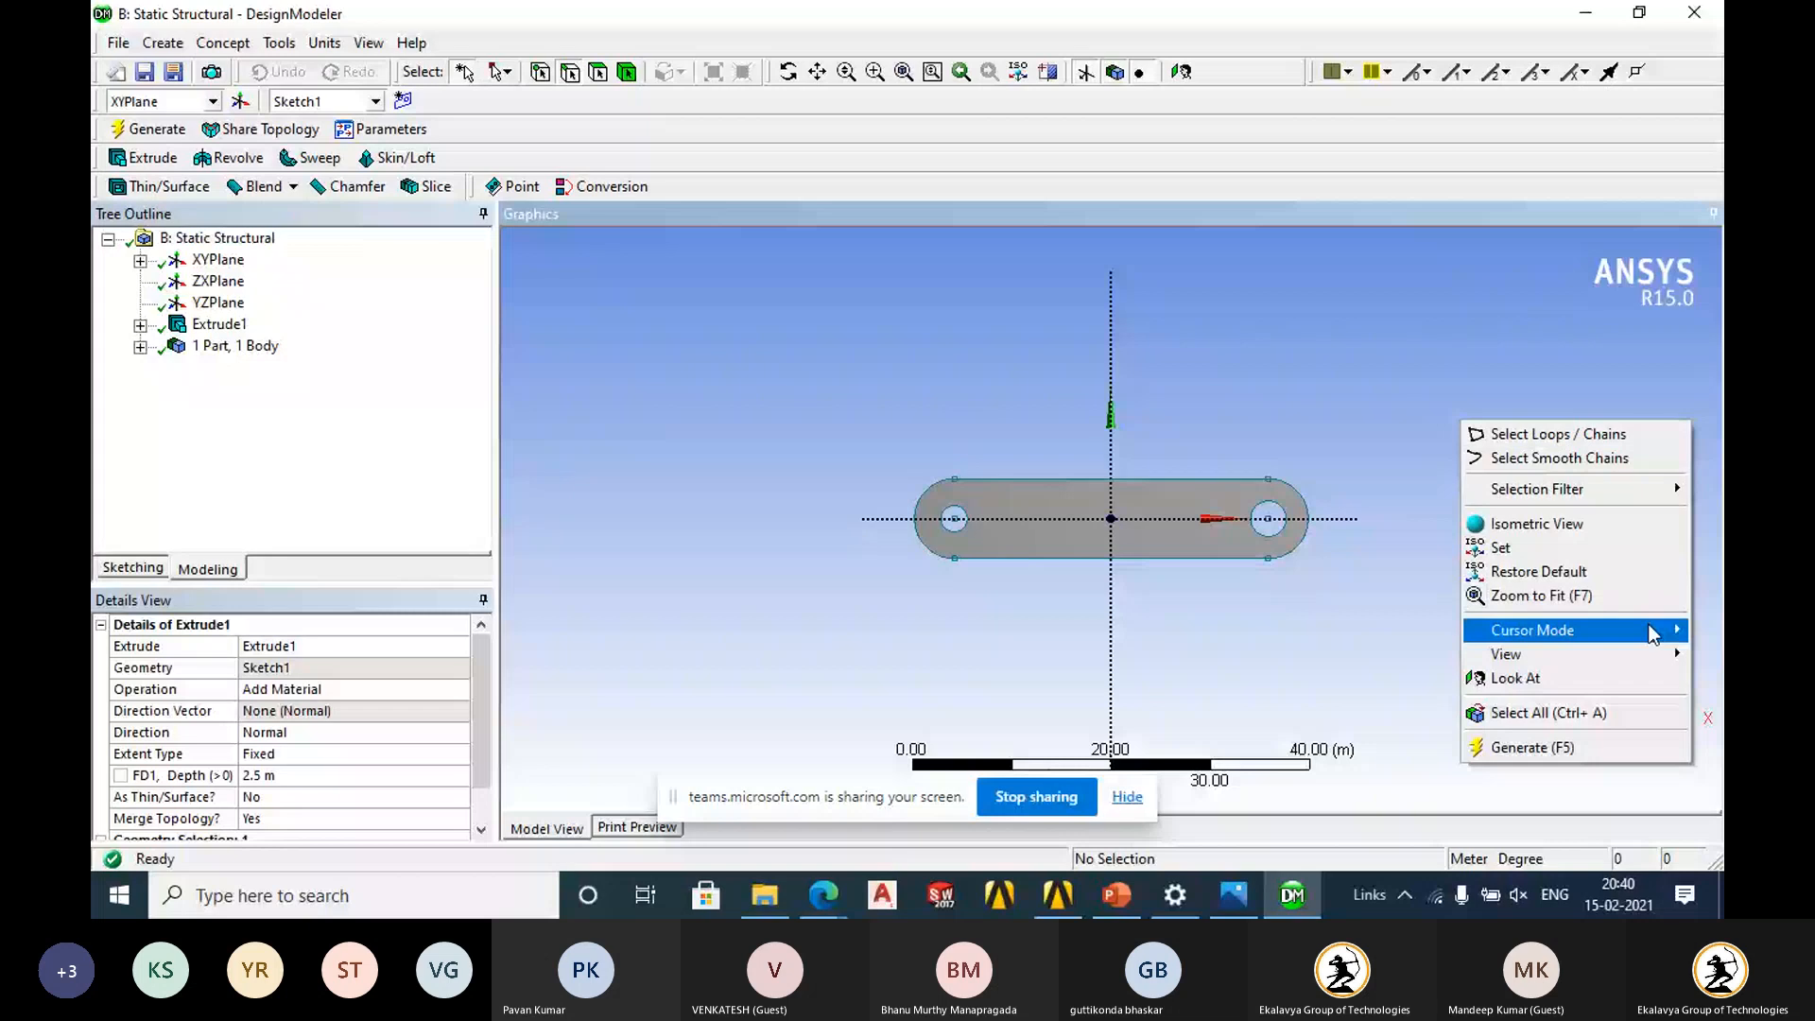
pyautogui.moveTo(1653, 632)
pyautogui.click(1361, 626)
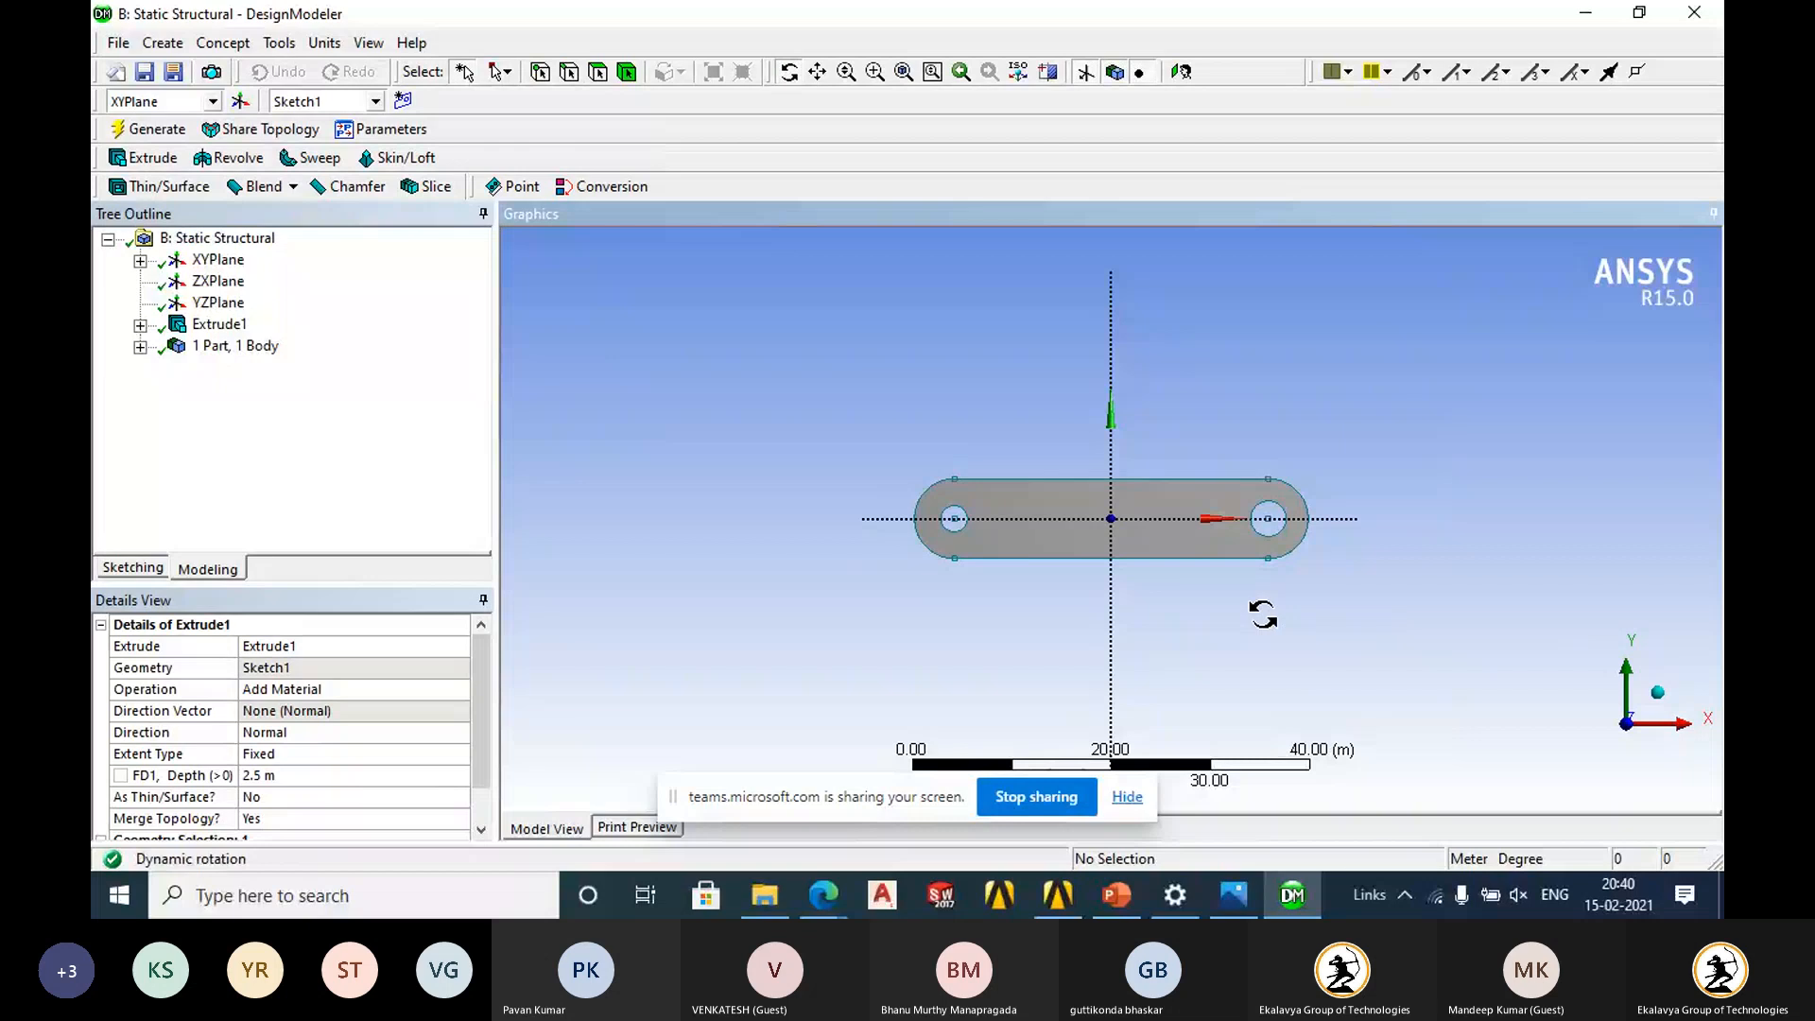
pyautogui.moveTo(1264, 615); pyautogui.dragTo(1239, 463)
pyautogui.click(458, 734)
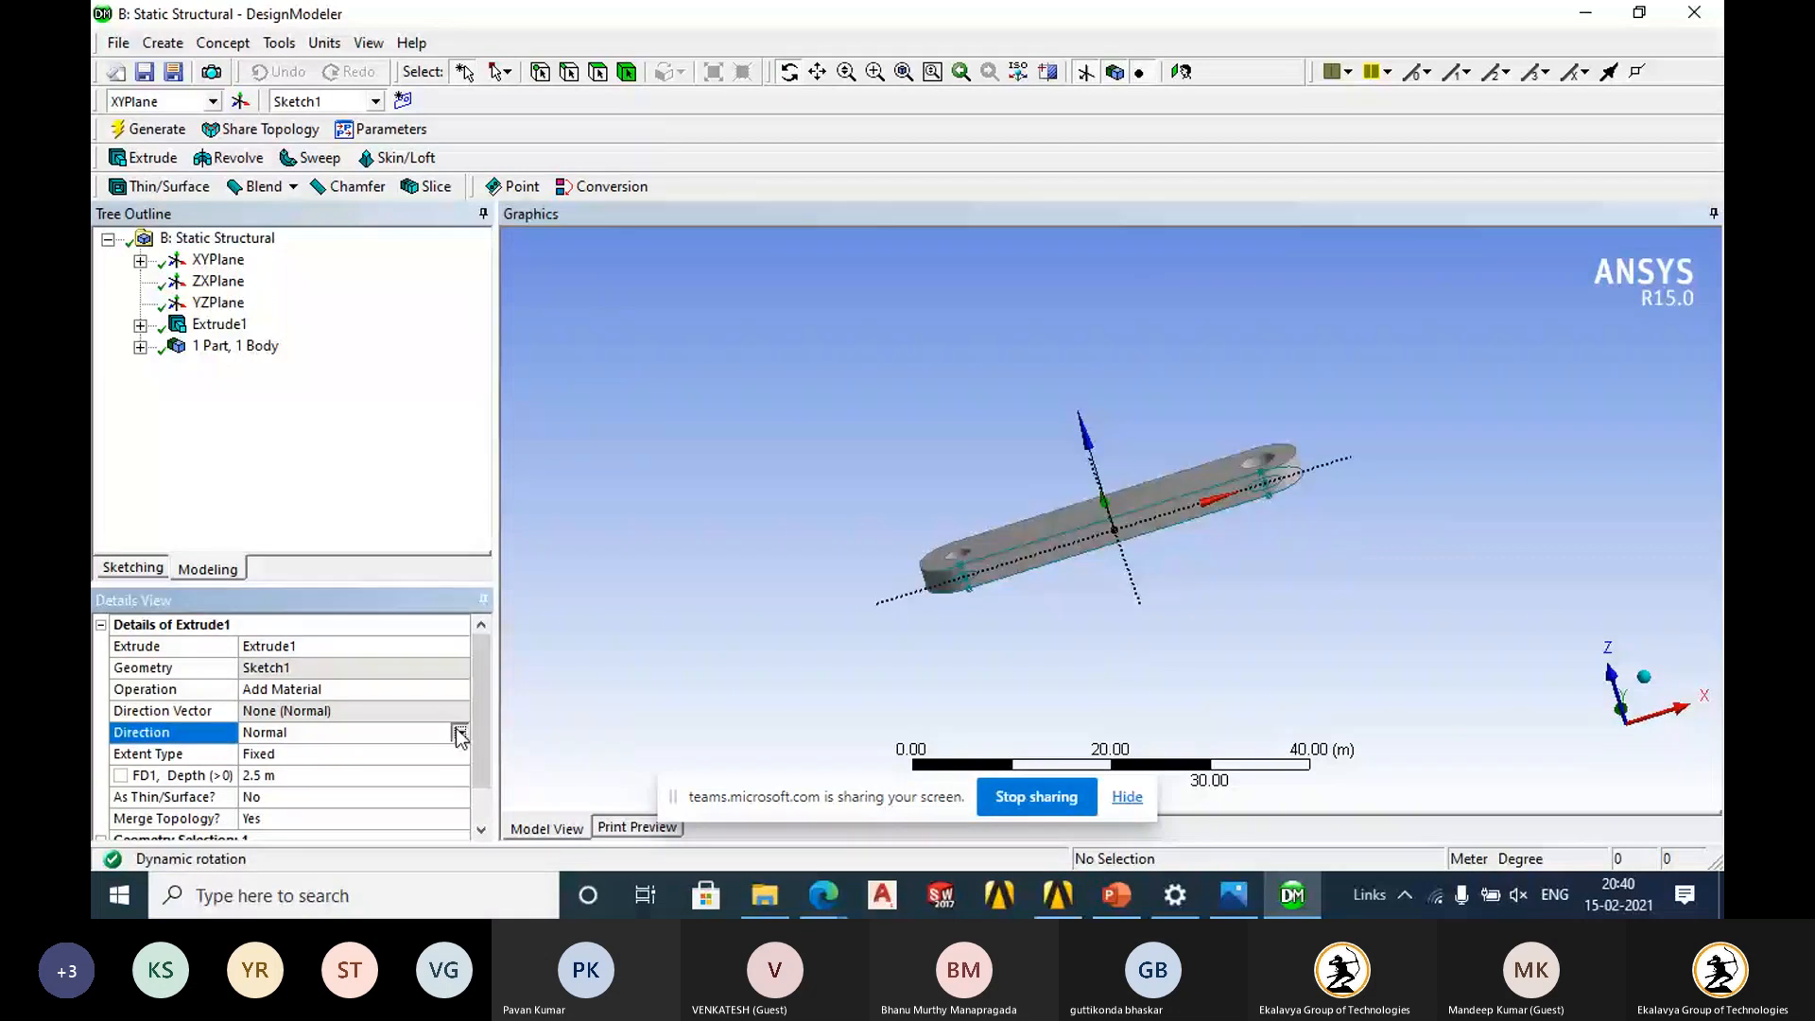
pyautogui.click(460, 733)
pyautogui.click(283, 767)
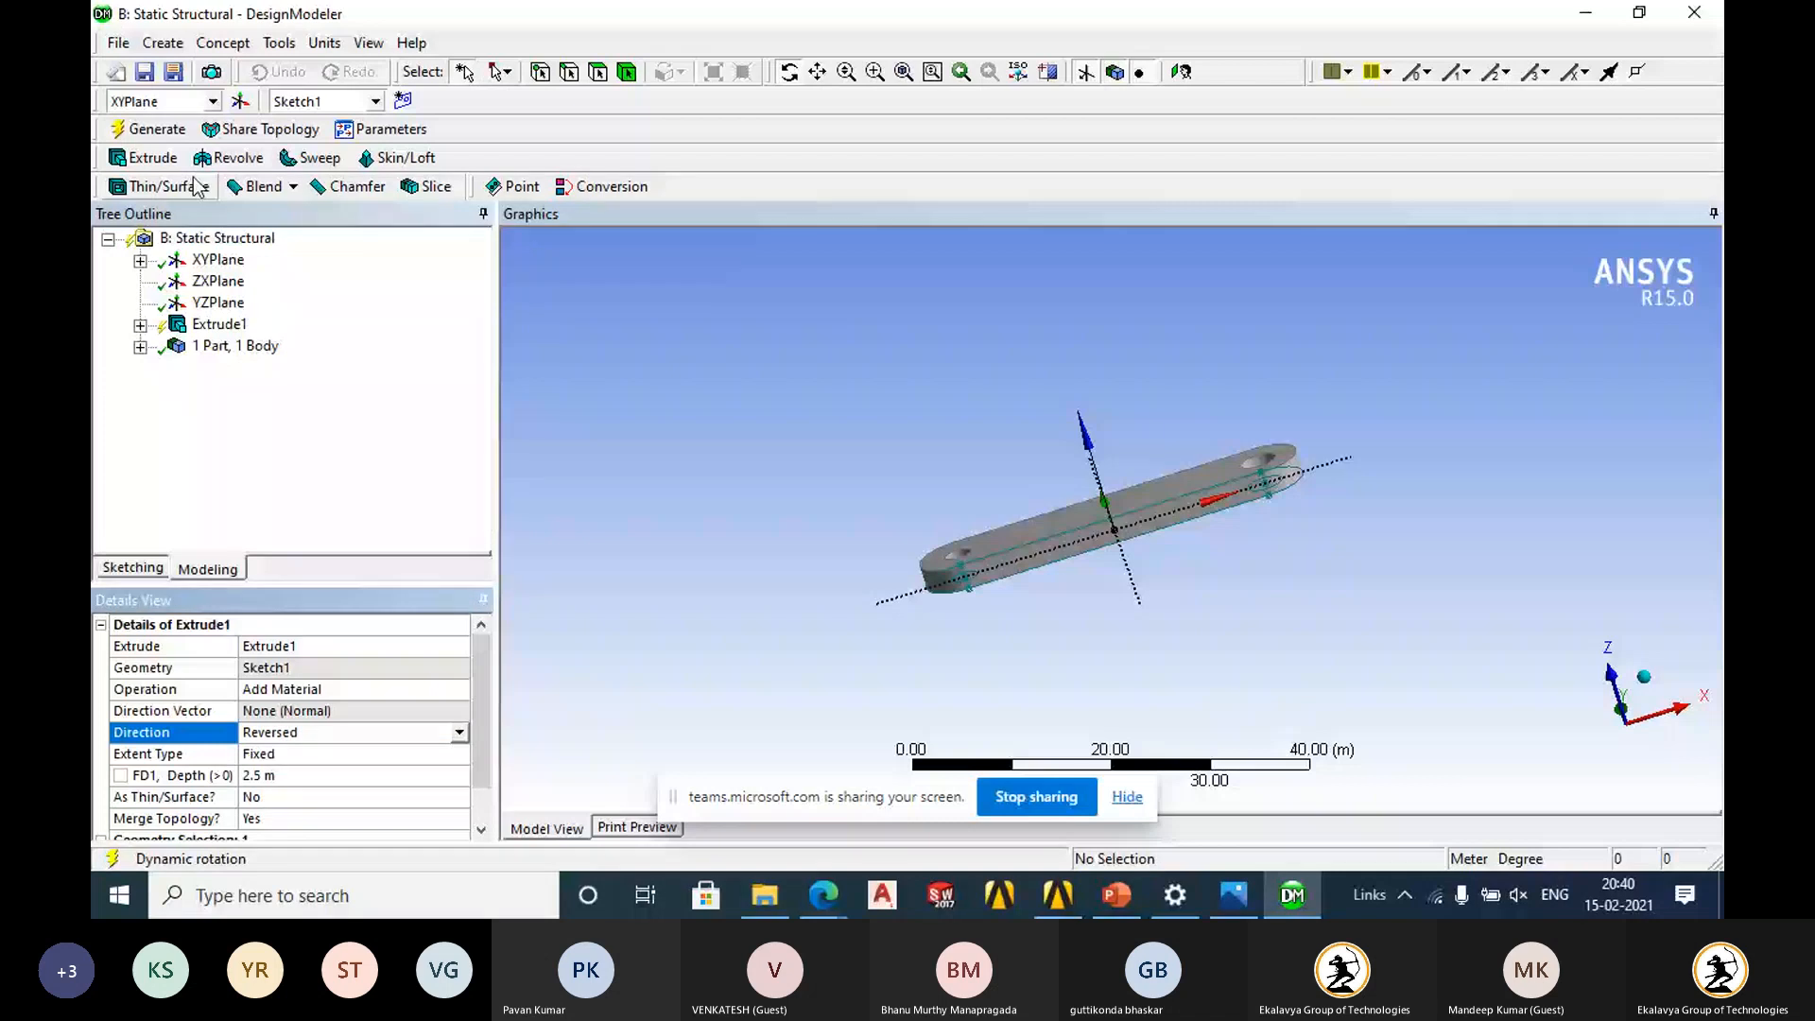
pyautogui.click(166, 133)
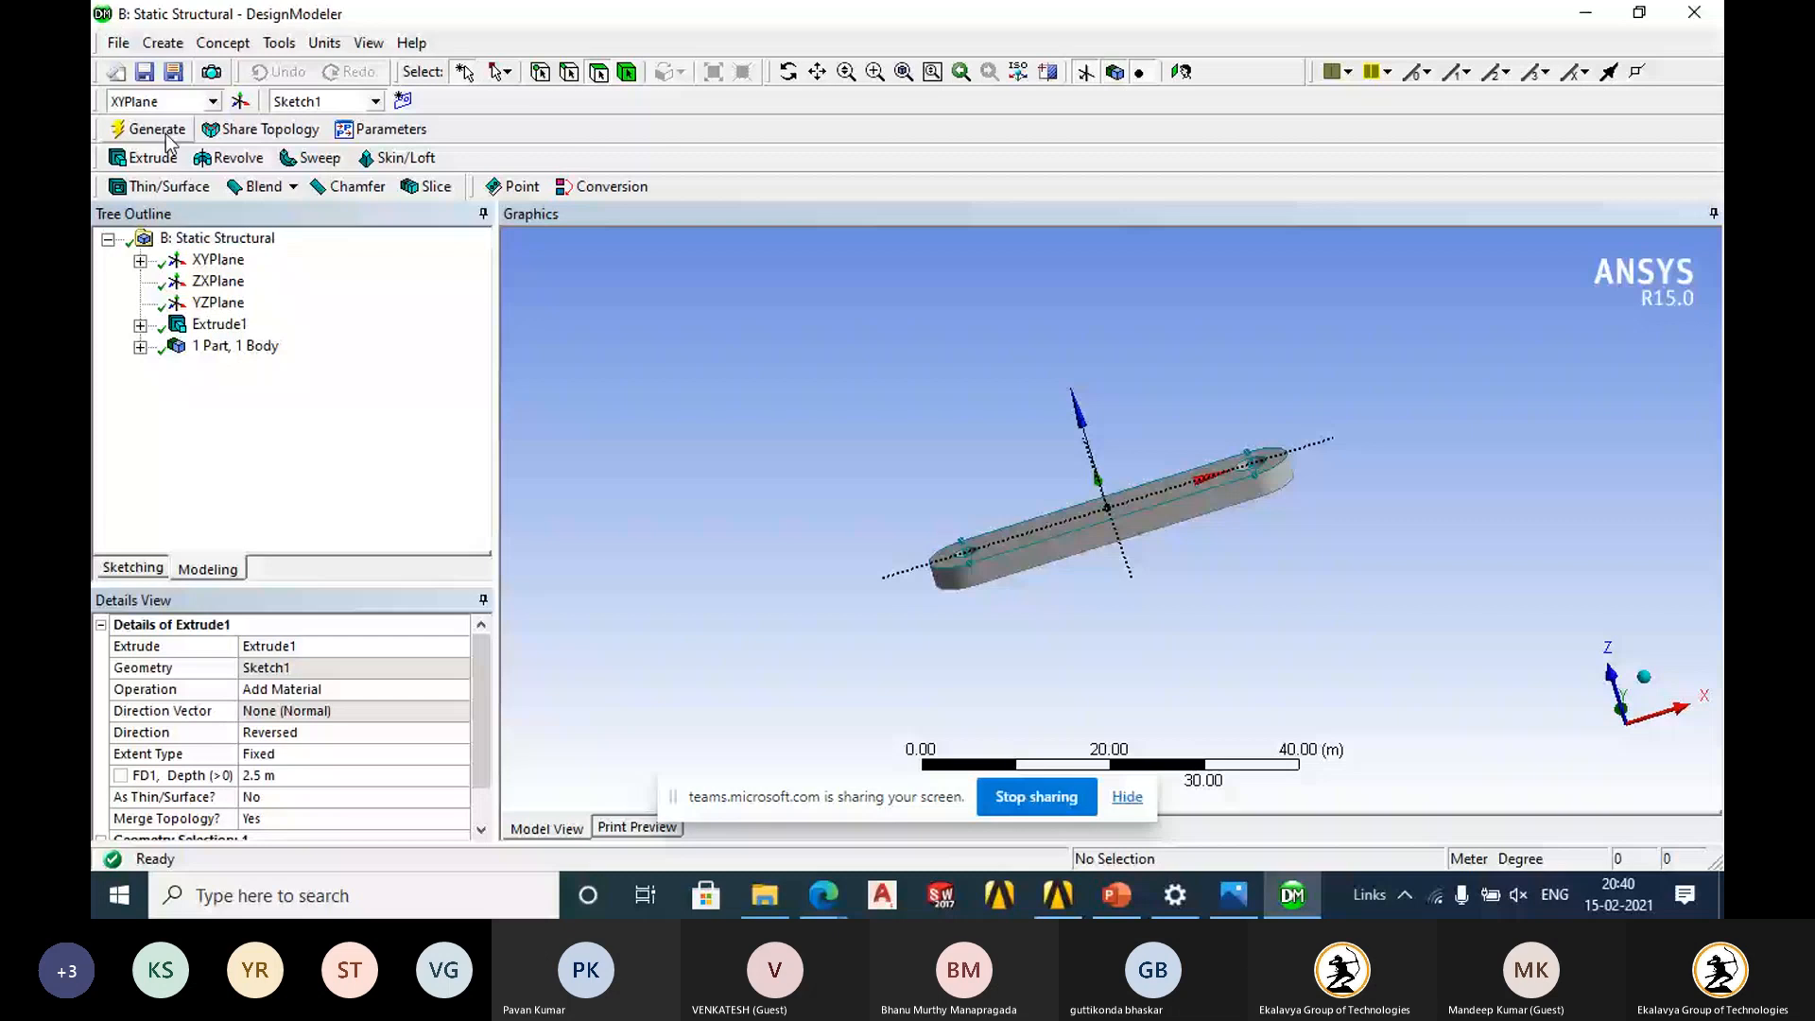
# Set the extrusion's direction to Both - Symmetric and regenerate the link body.
pyautogui.click(452, 735)
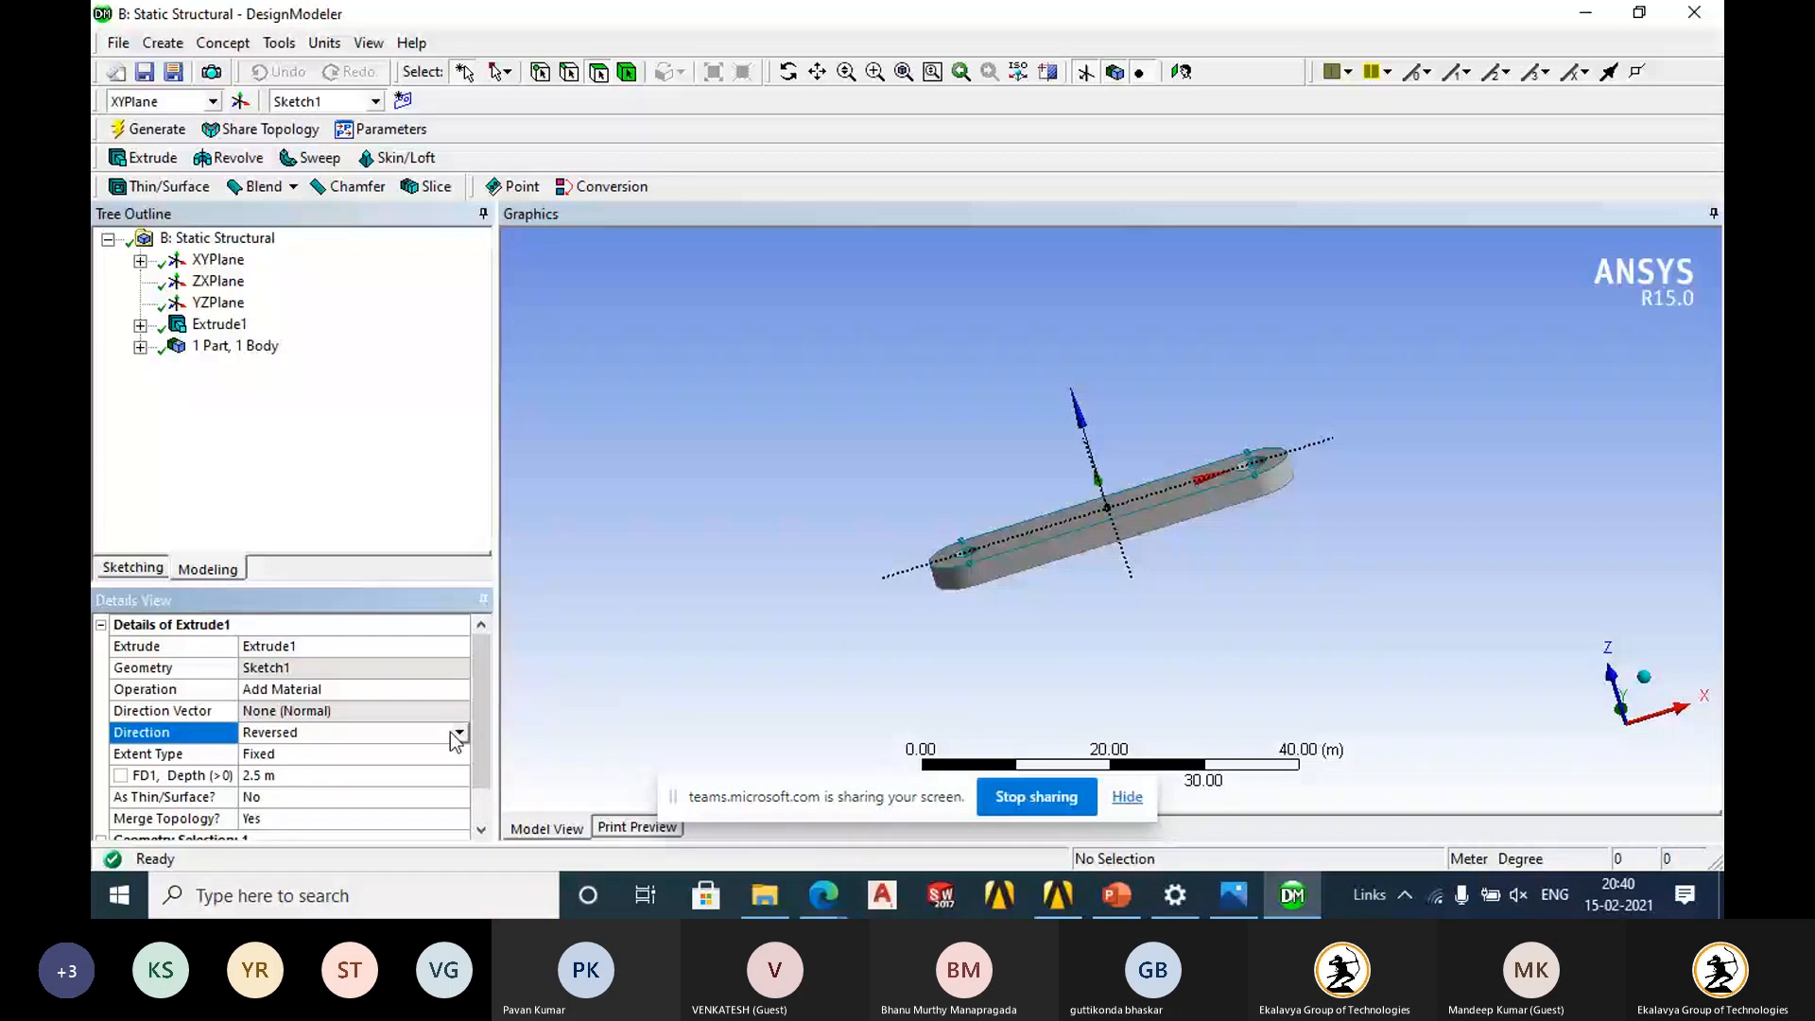
pyautogui.click(458, 734)
pyautogui.click(427, 789)
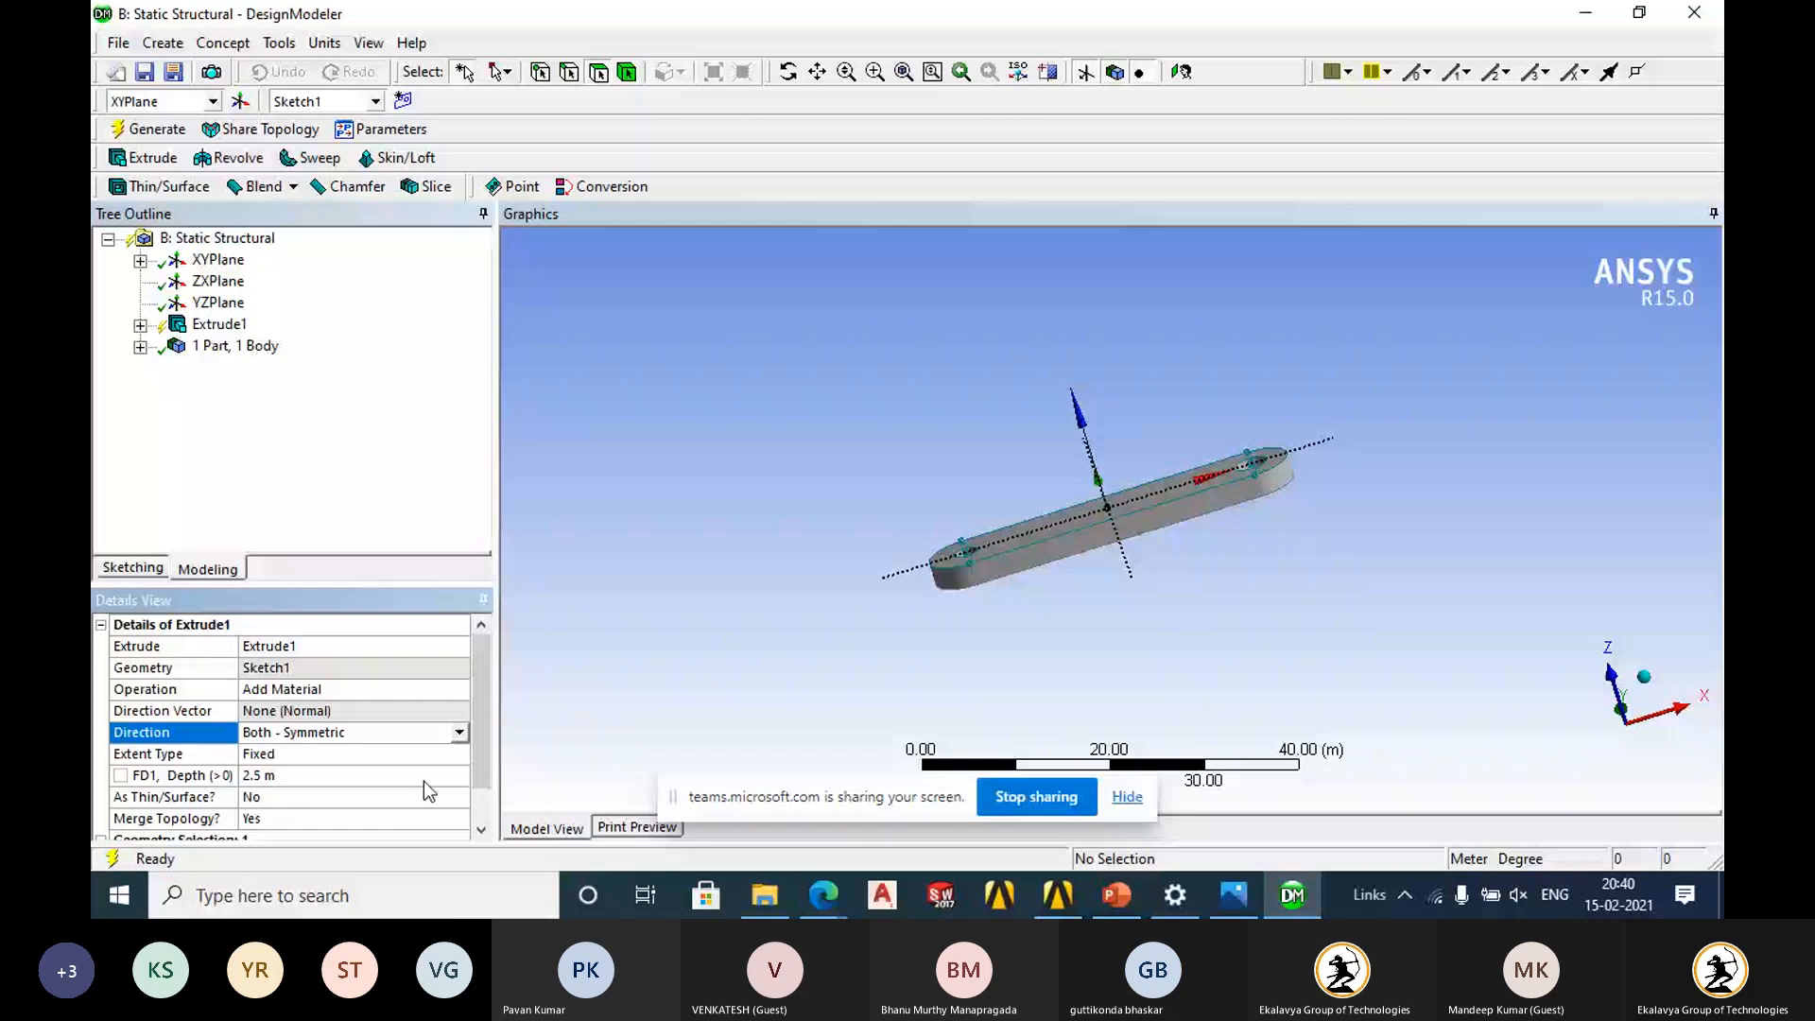
pyautogui.press('F5')
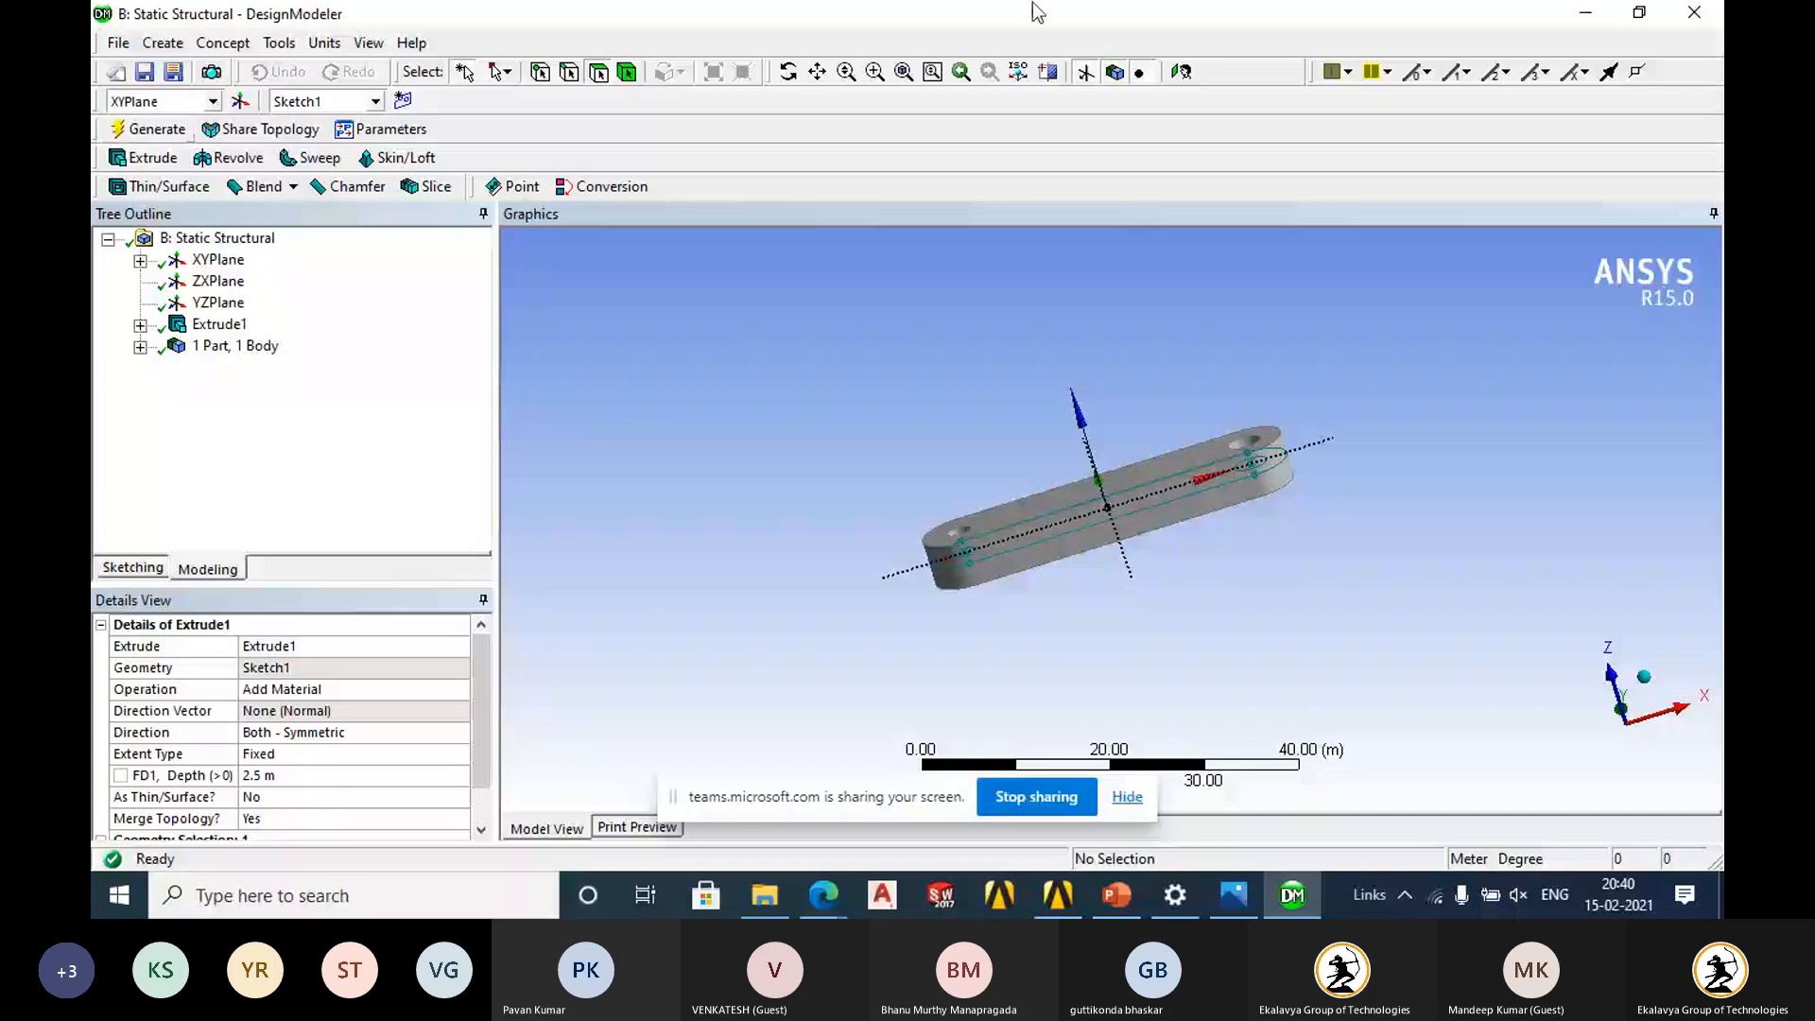
# Close DesignModeler, switch to the Teams meeting in the browser and stop sharing the screen.
pyautogui.click(1696, 12)
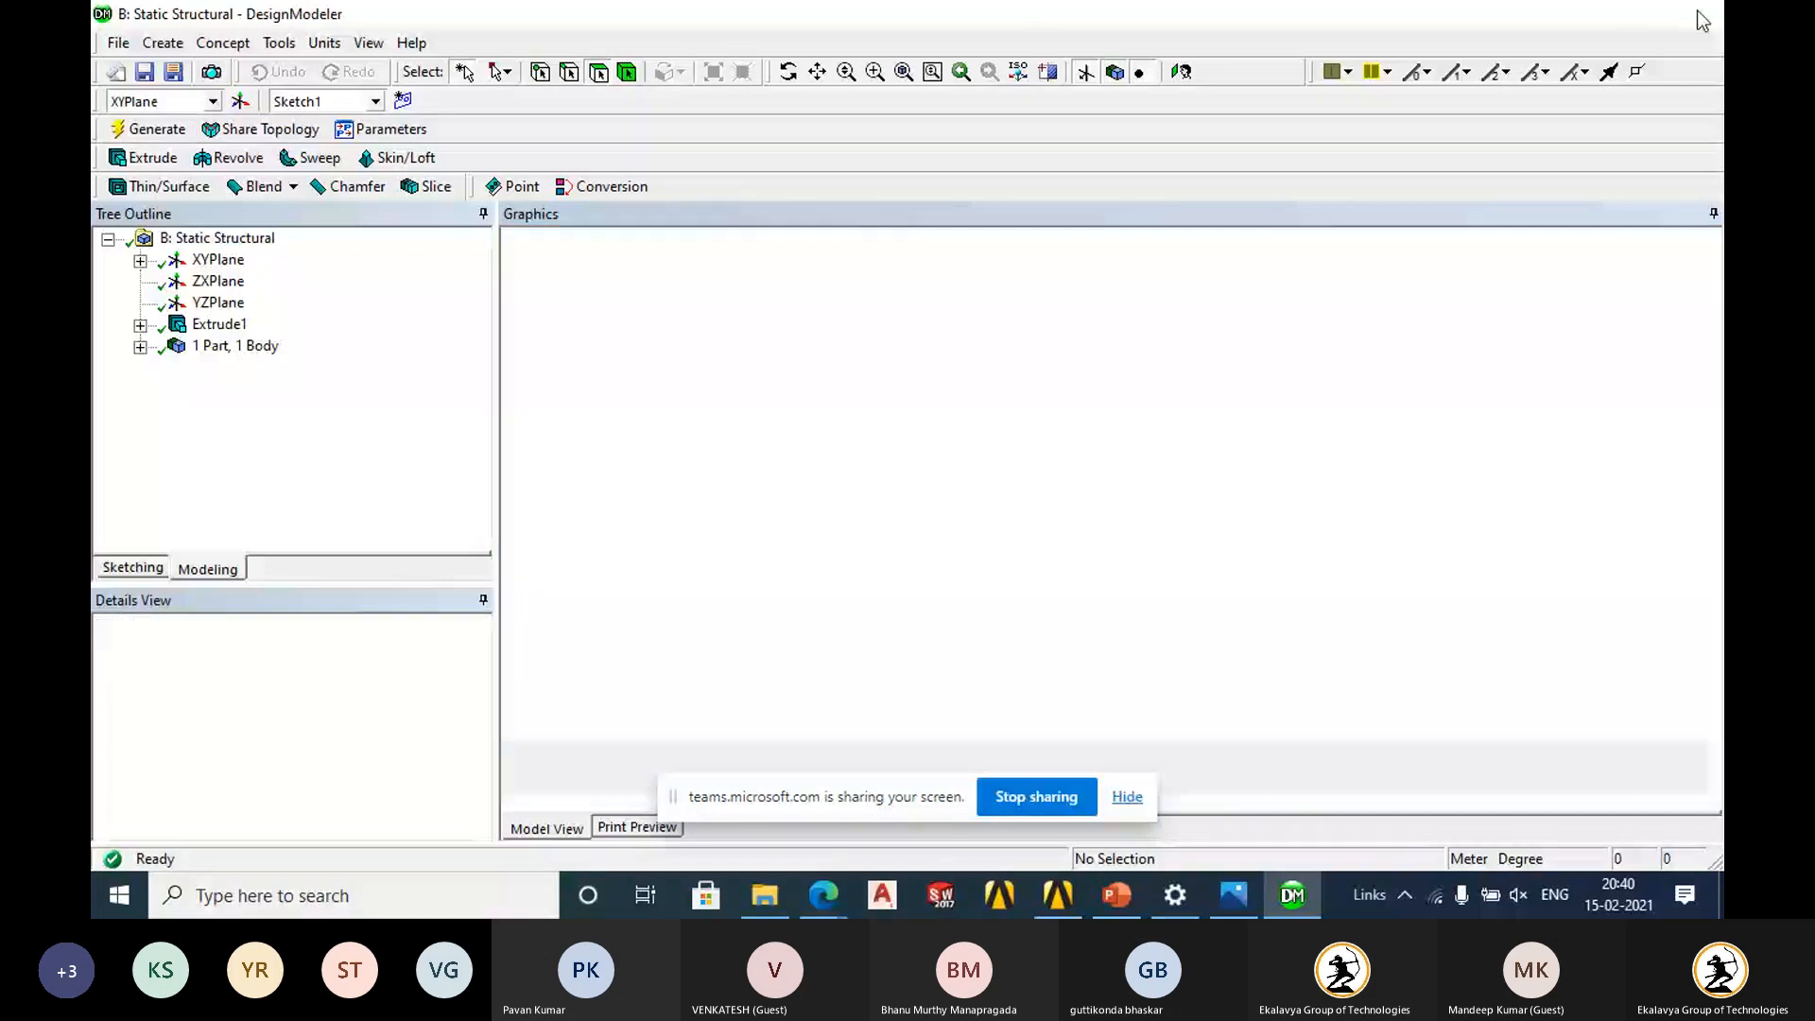
pyautogui.moveTo(1046, 898)
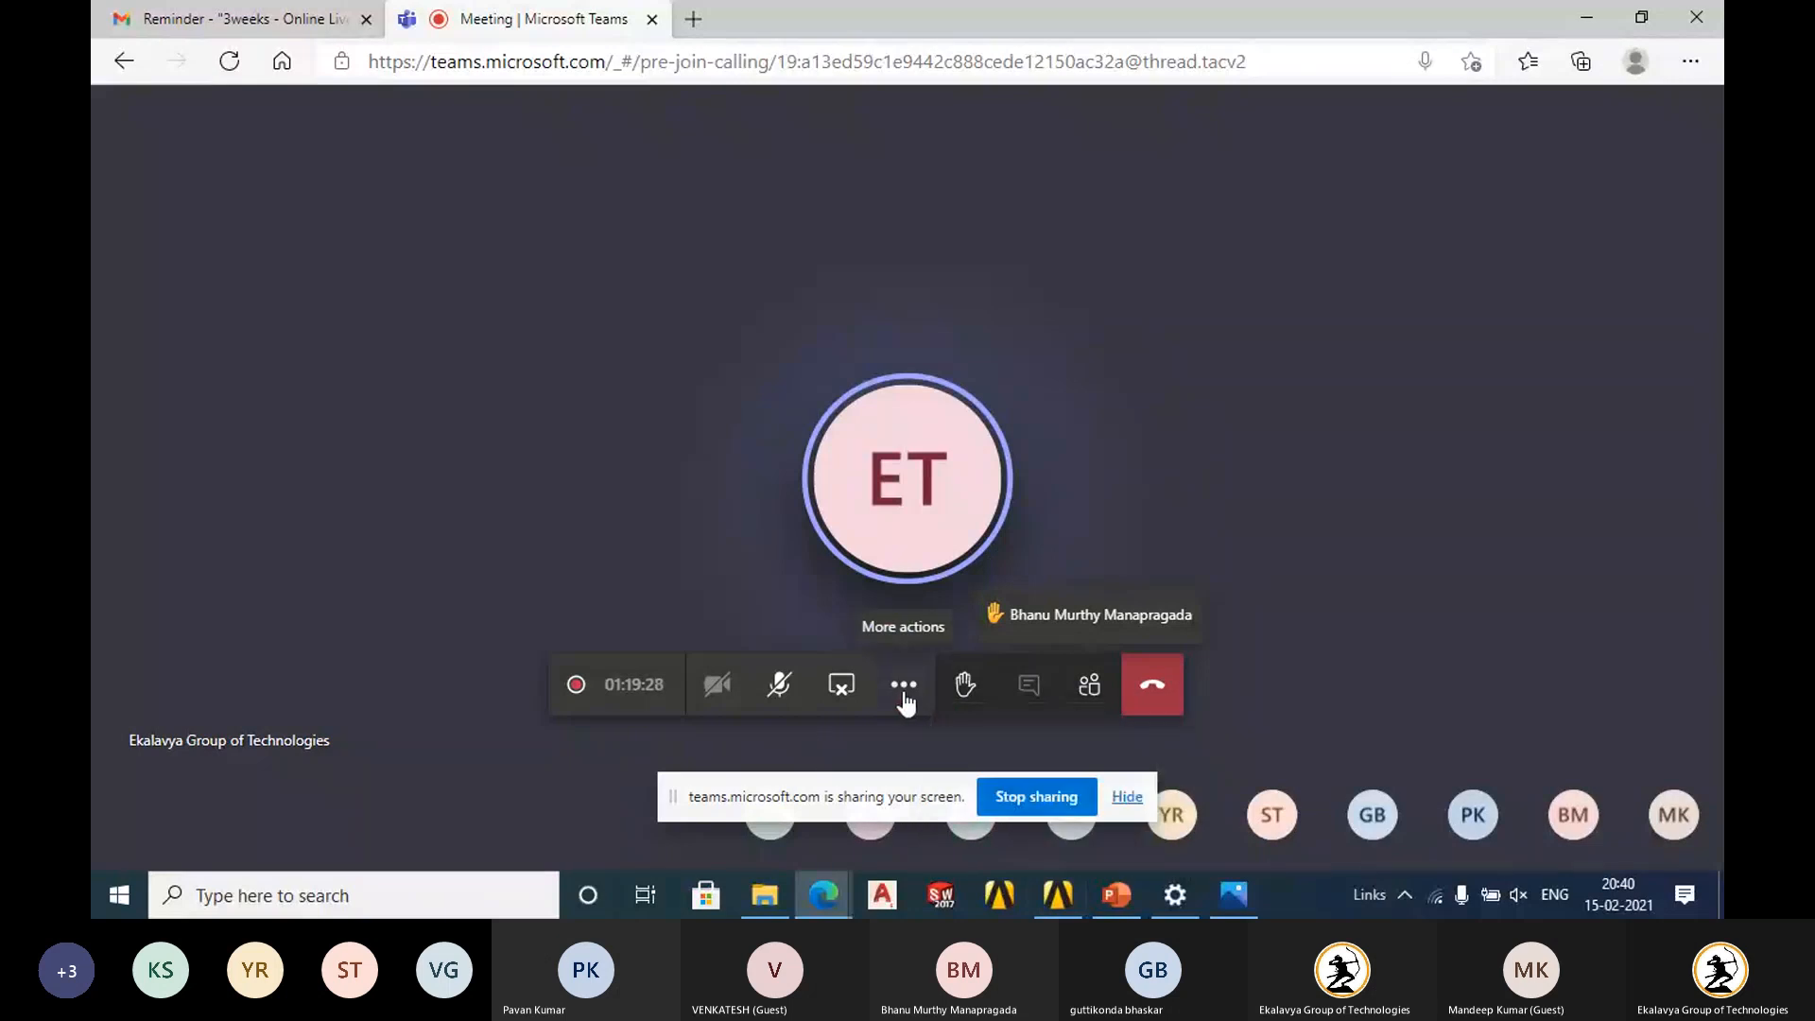
pyautogui.click(835, 688)
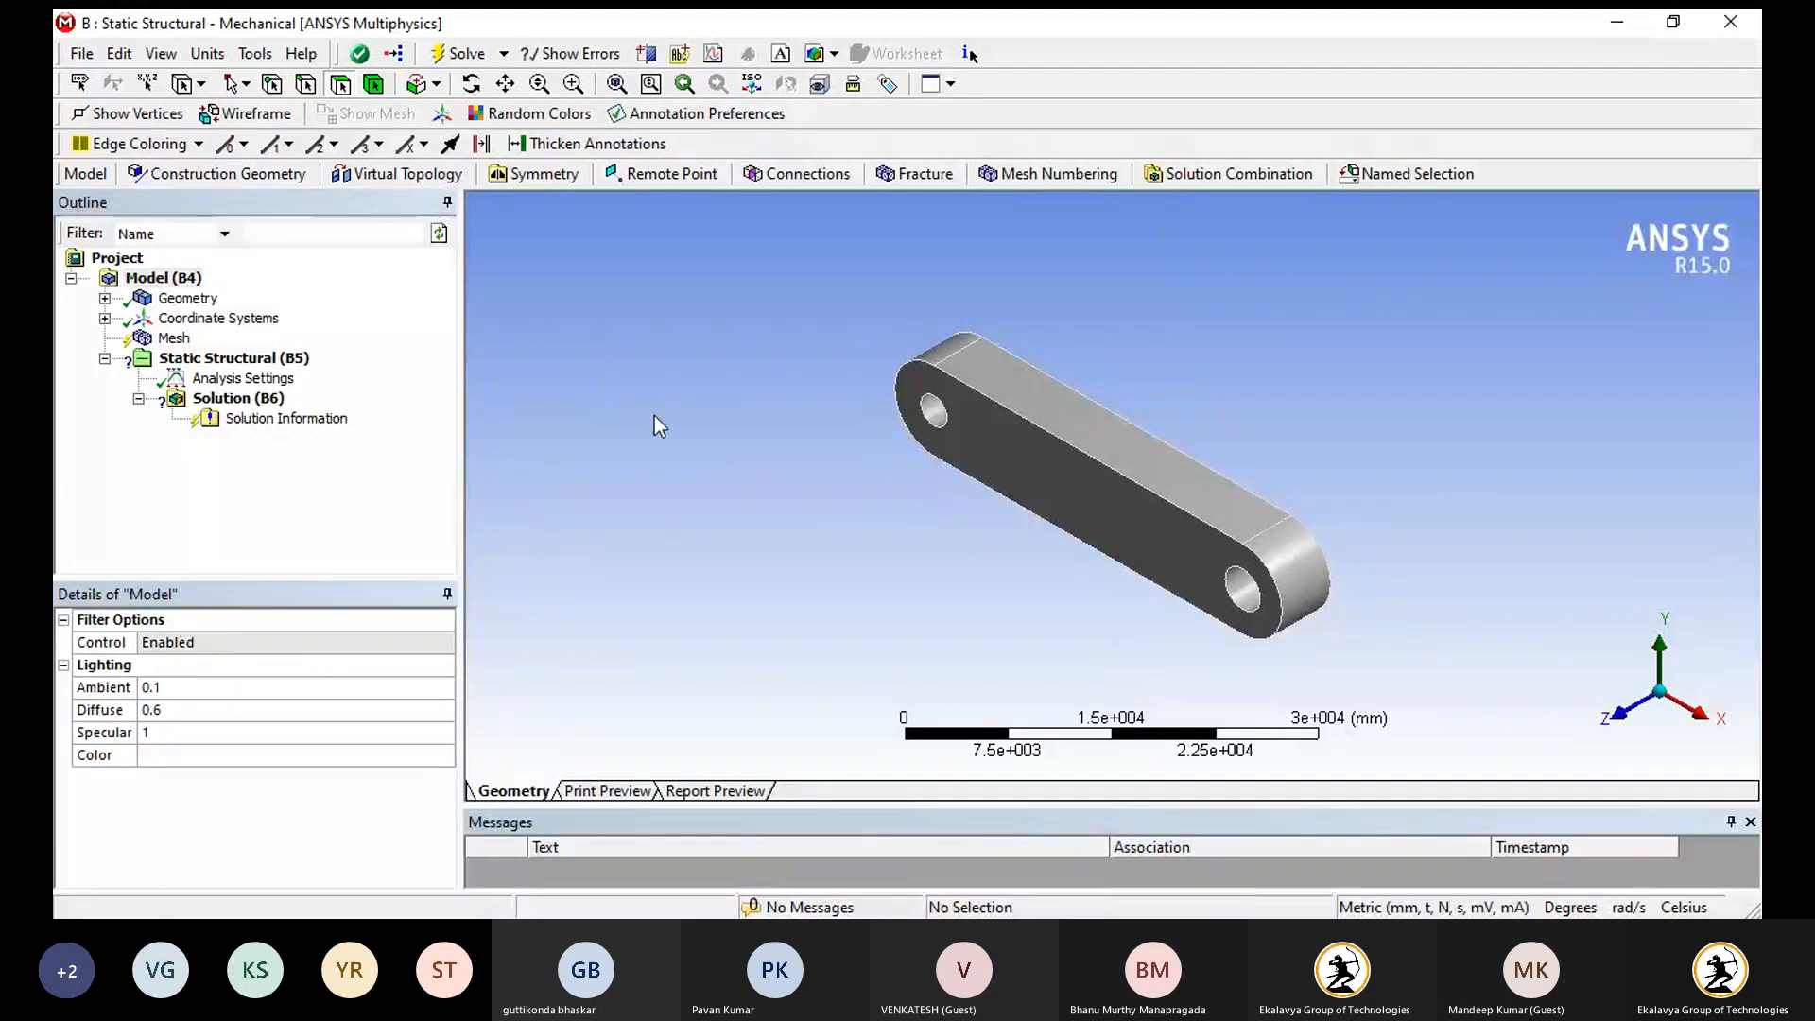
# Examine the solid's properties and material assignment under the geometry, and display the mesh details.
pyautogui.click(105, 298)
pyautogui.click(203, 319)
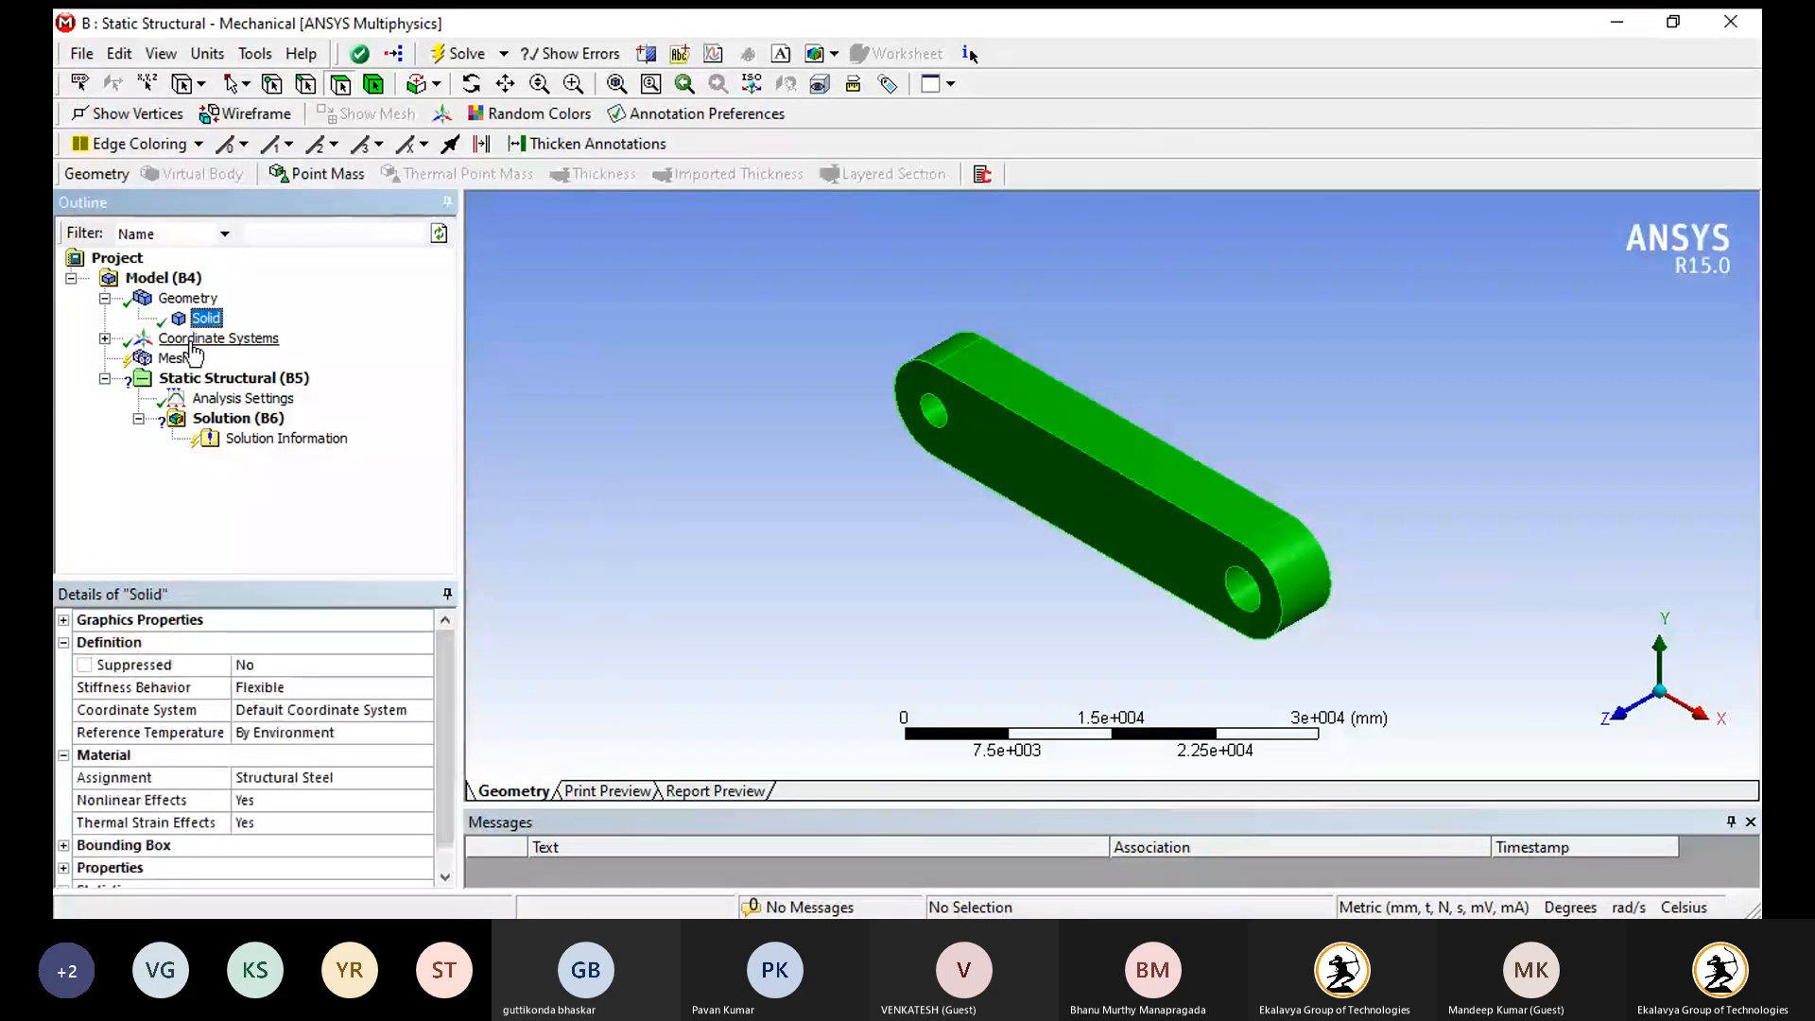
pyautogui.click(163, 360)
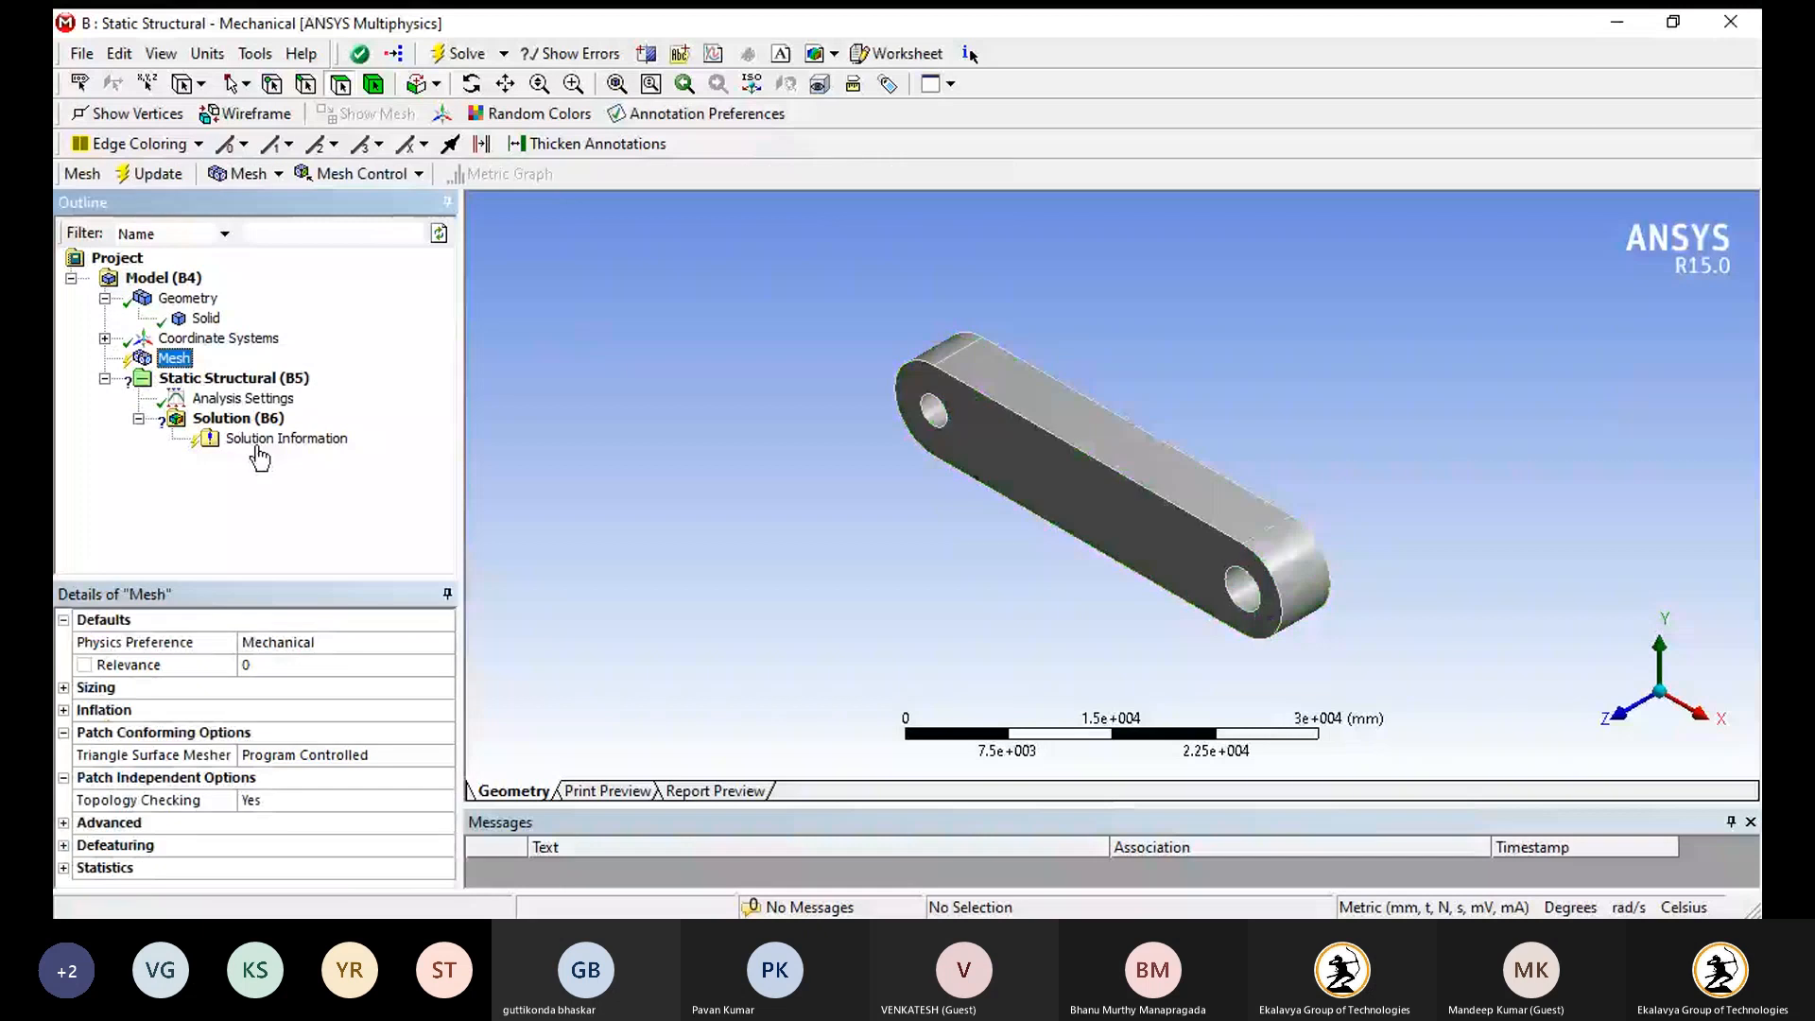
# Set the mesh sizing's advanced size function to On: Proximity and the relevance center to Fine.
pyautogui.click(80, 688)
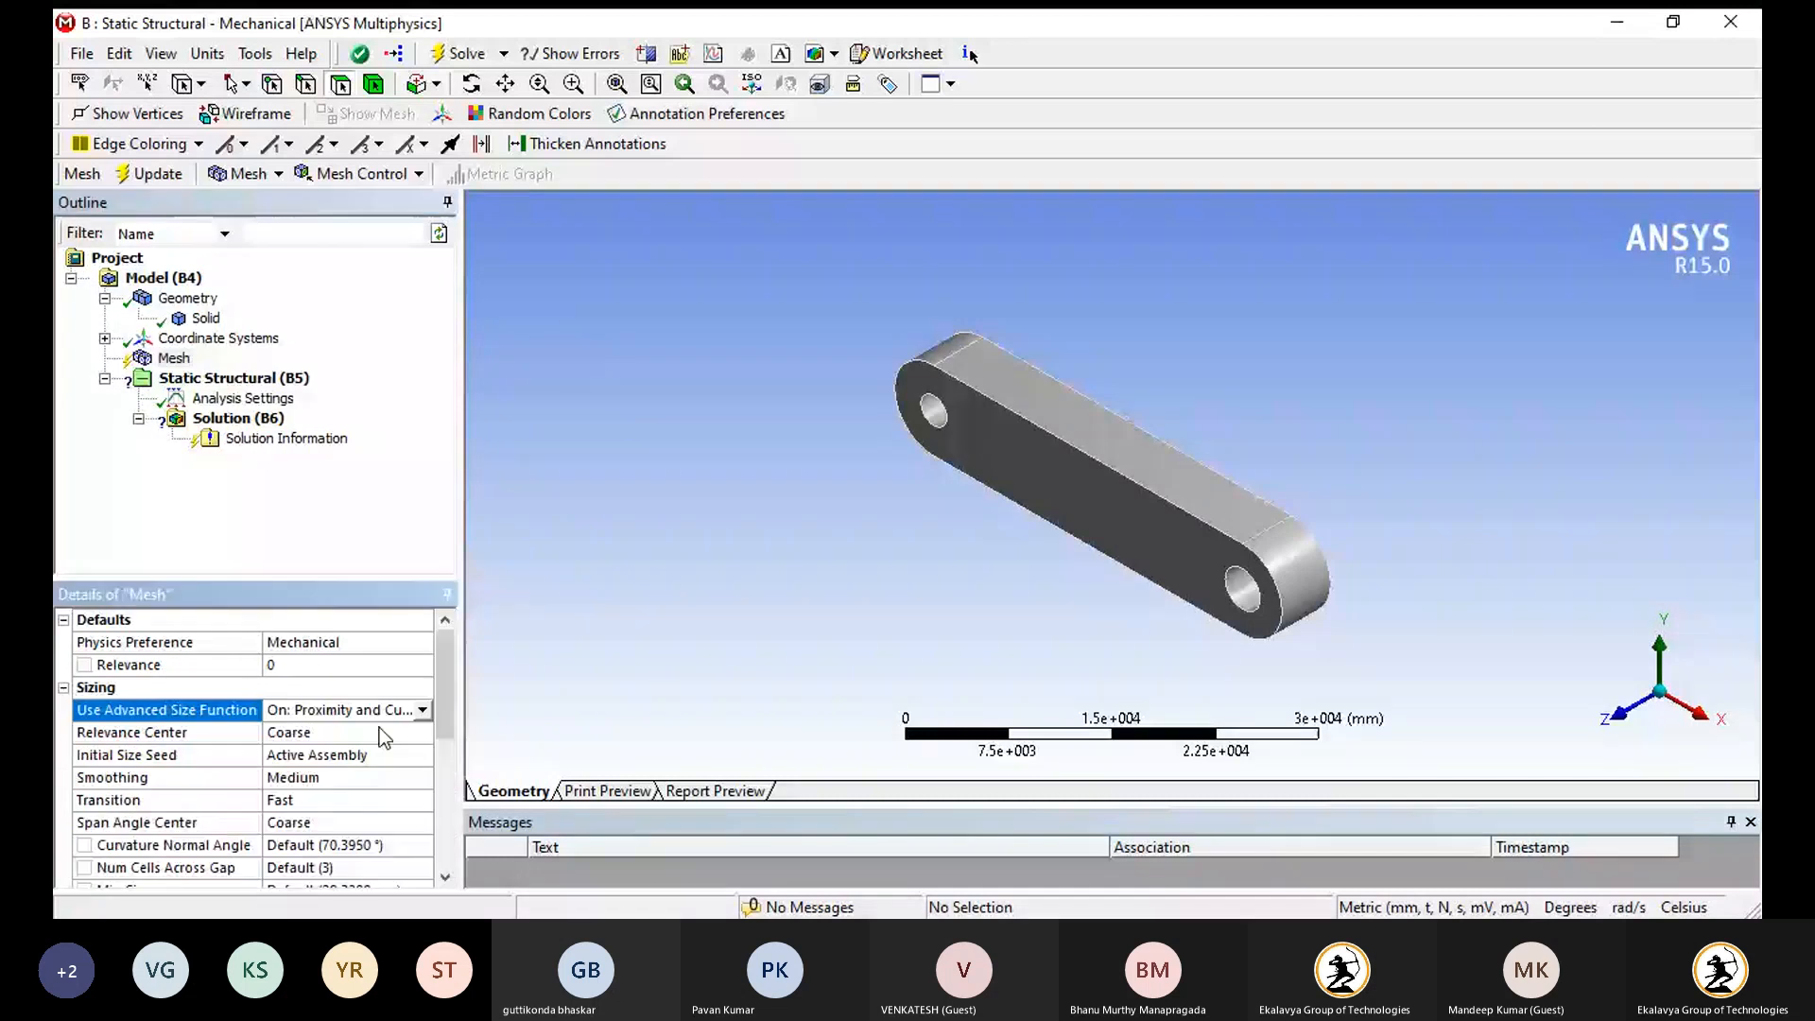
pyautogui.hotkey('alt', 'Tab')
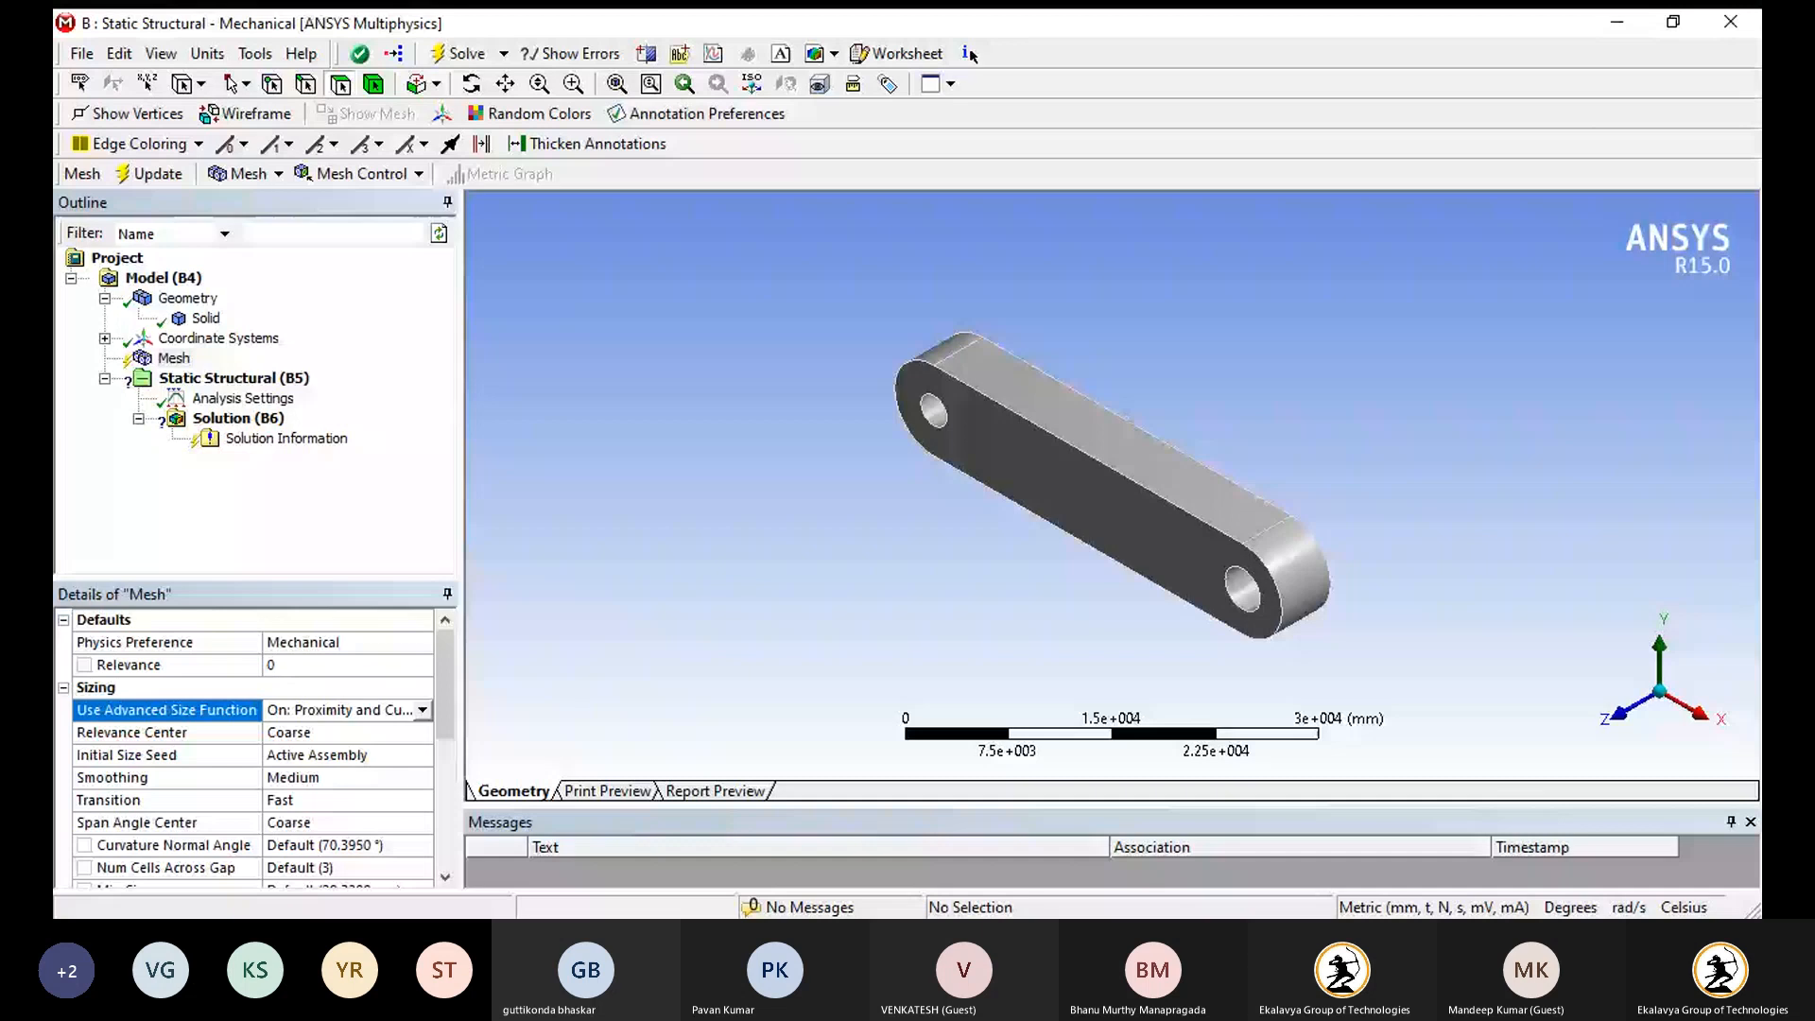
pyautogui.click(423, 736)
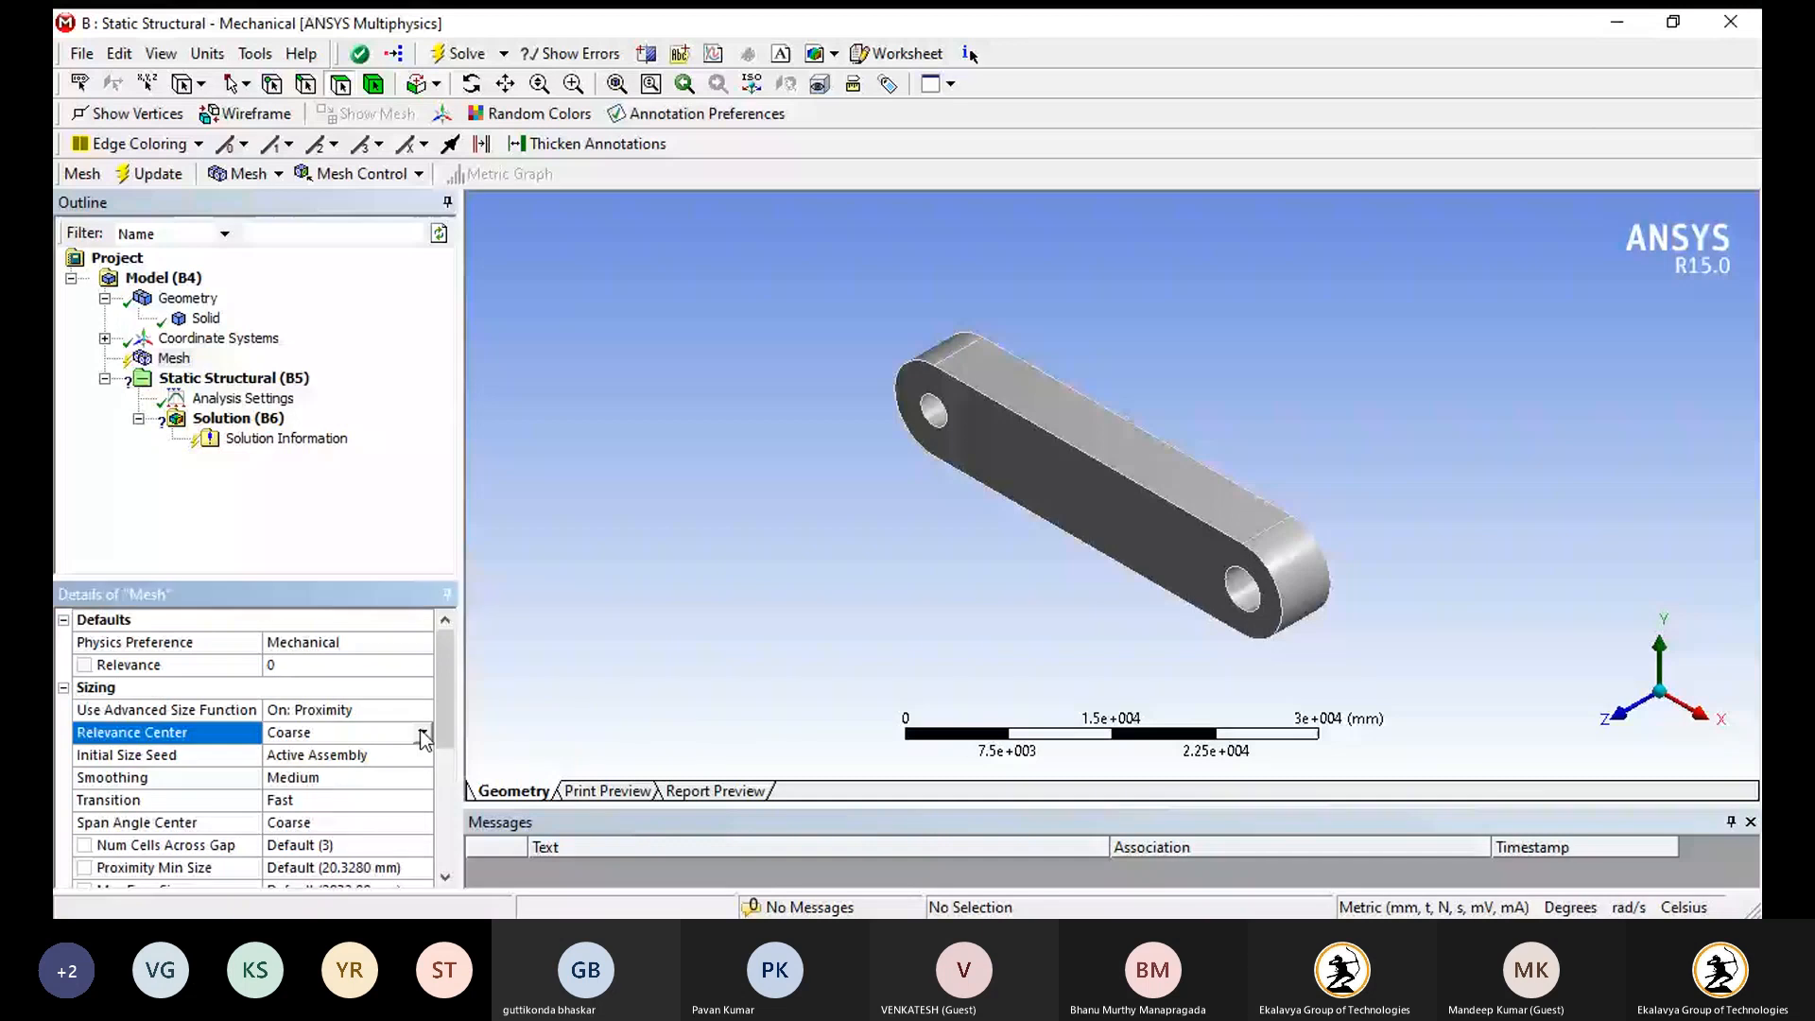
pyautogui.click(422, 736)
pyautogui.click(348, 787)
# Generate the mesh for the link body and inspect its elements.
pyautogui.rightClick(176, 360)
pyautogui.click(239, 440)
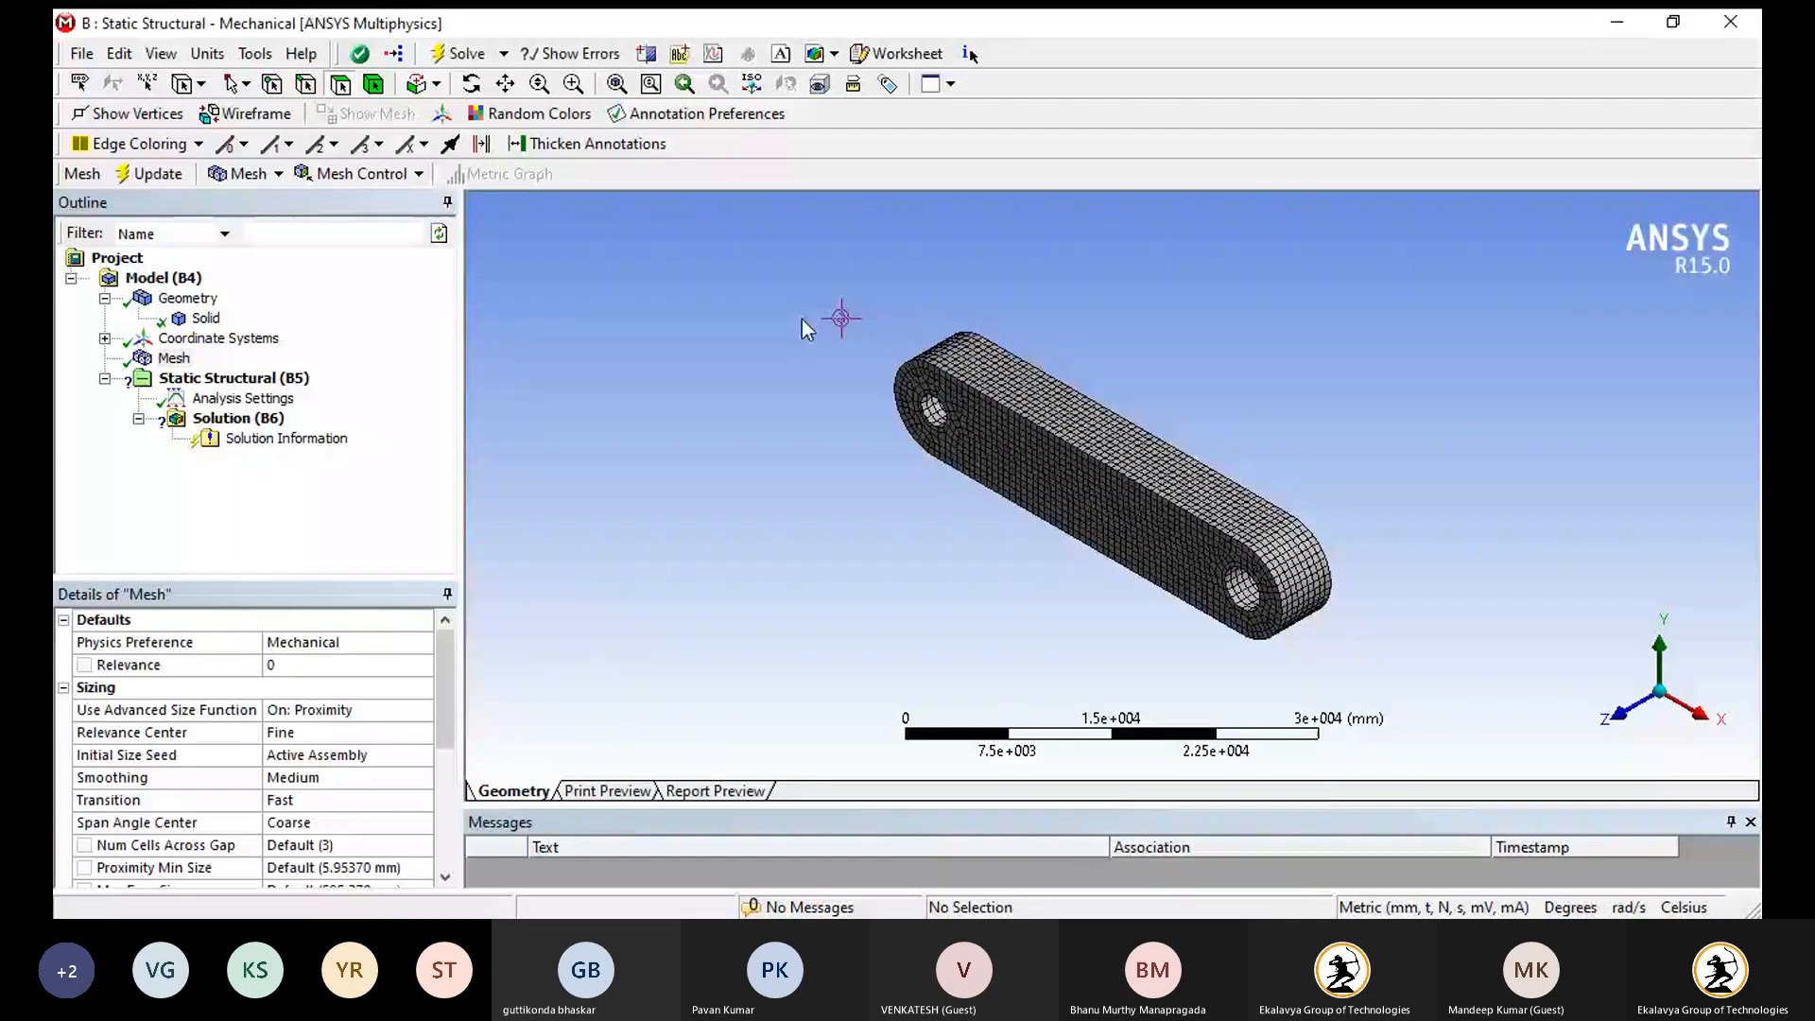
pyautogui.scroll(2, 891, 480)
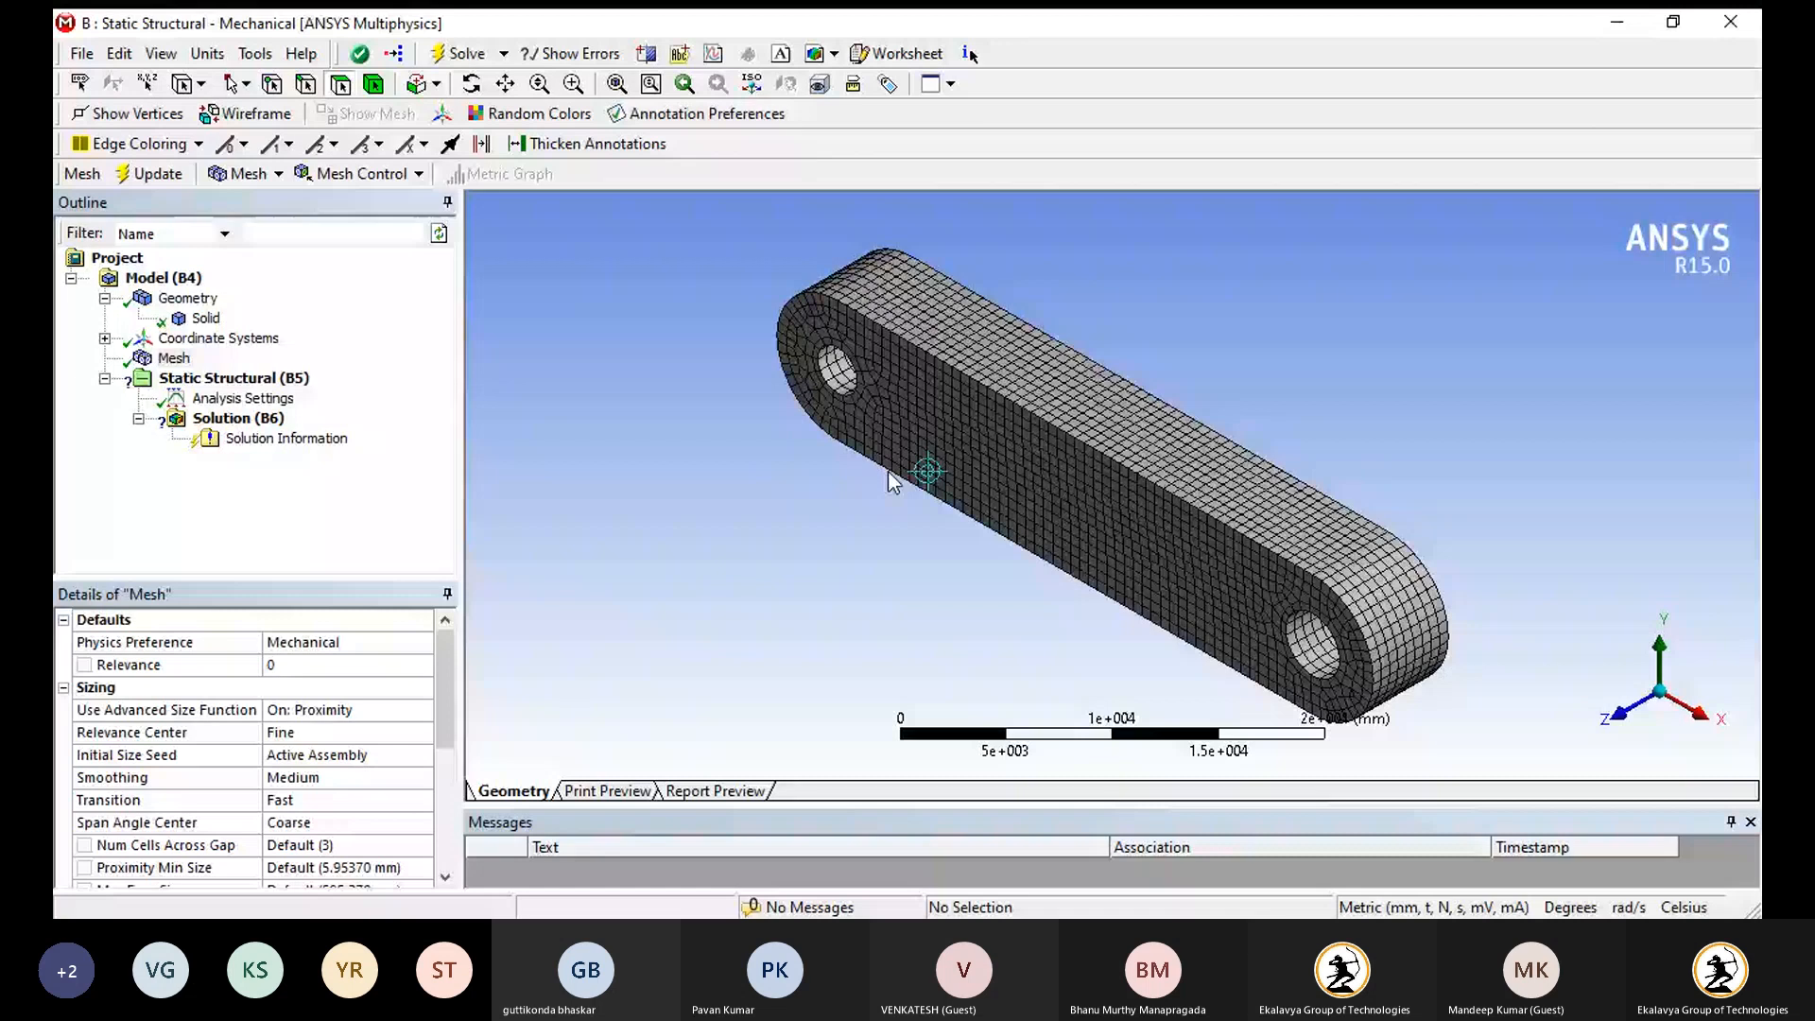
# Add a fixed support to the long flat upper side face of the link.
pyautogui.click(233, 378)
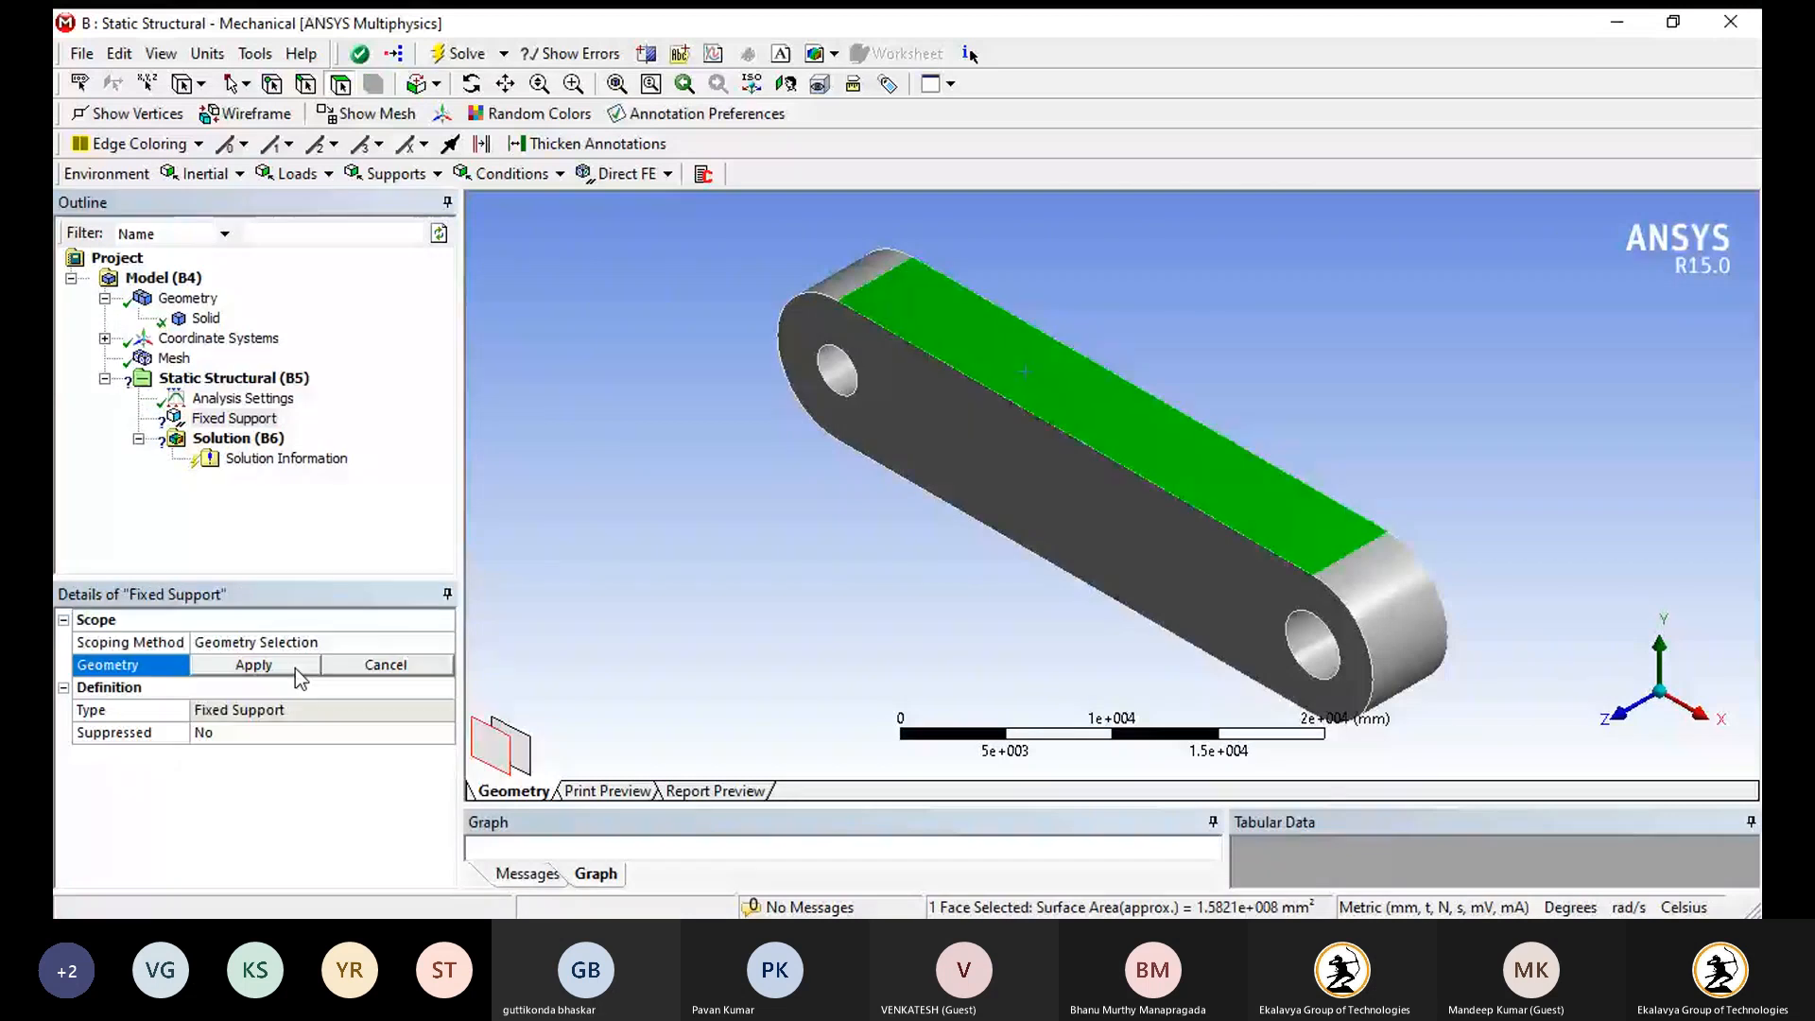
pyautogui.click(295, 668)
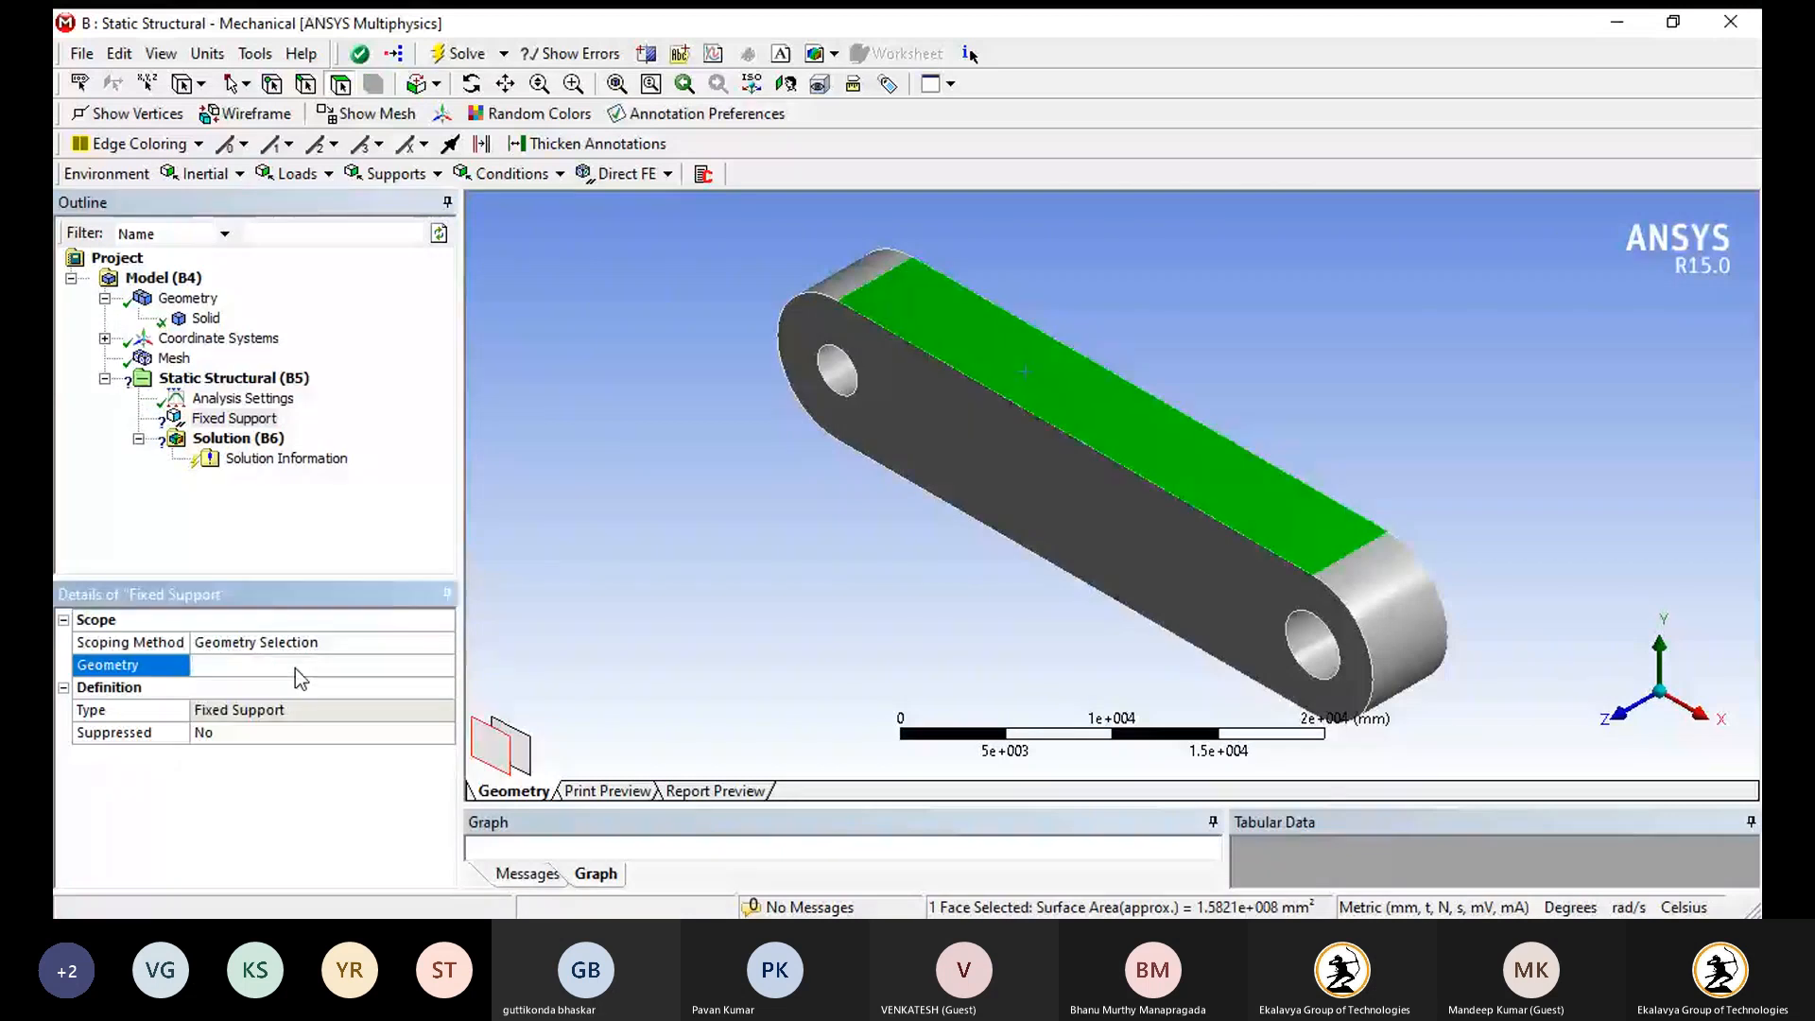
# Add a 10 N force load on the large front face of the link that contains the two holes.
pyautogui.click(268, 382)
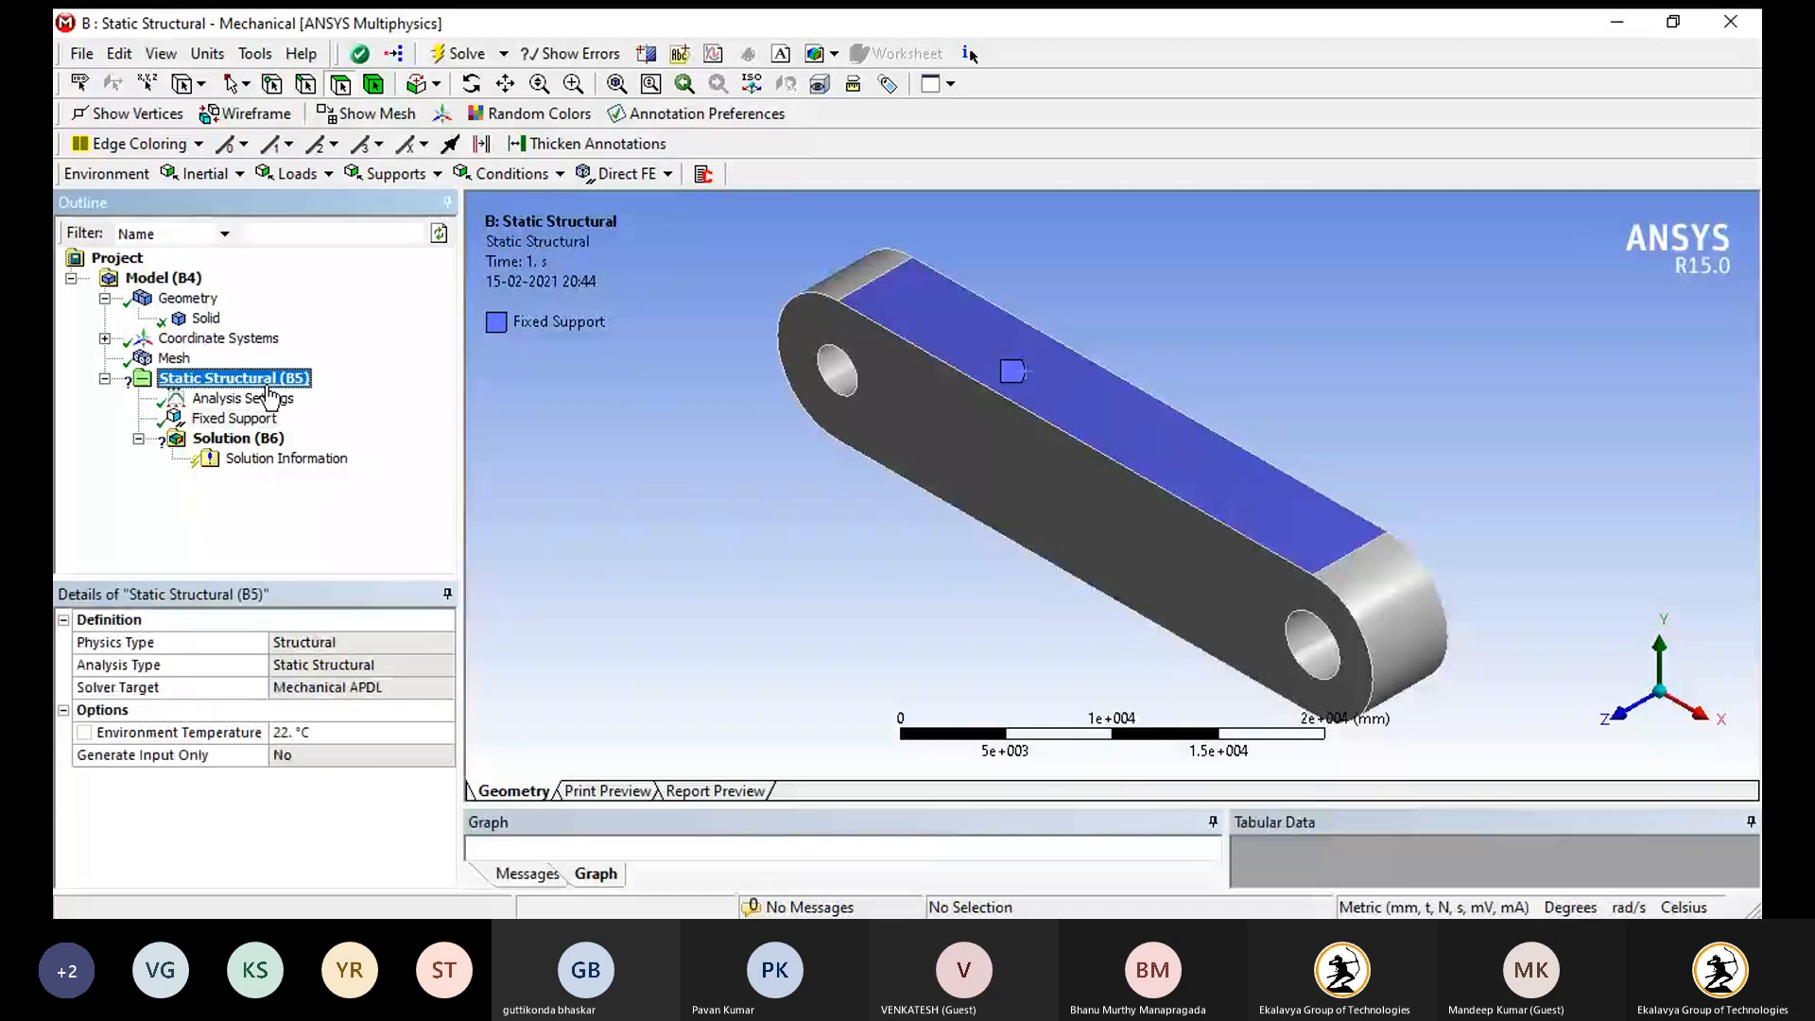
pyautogui.click(314, 184)
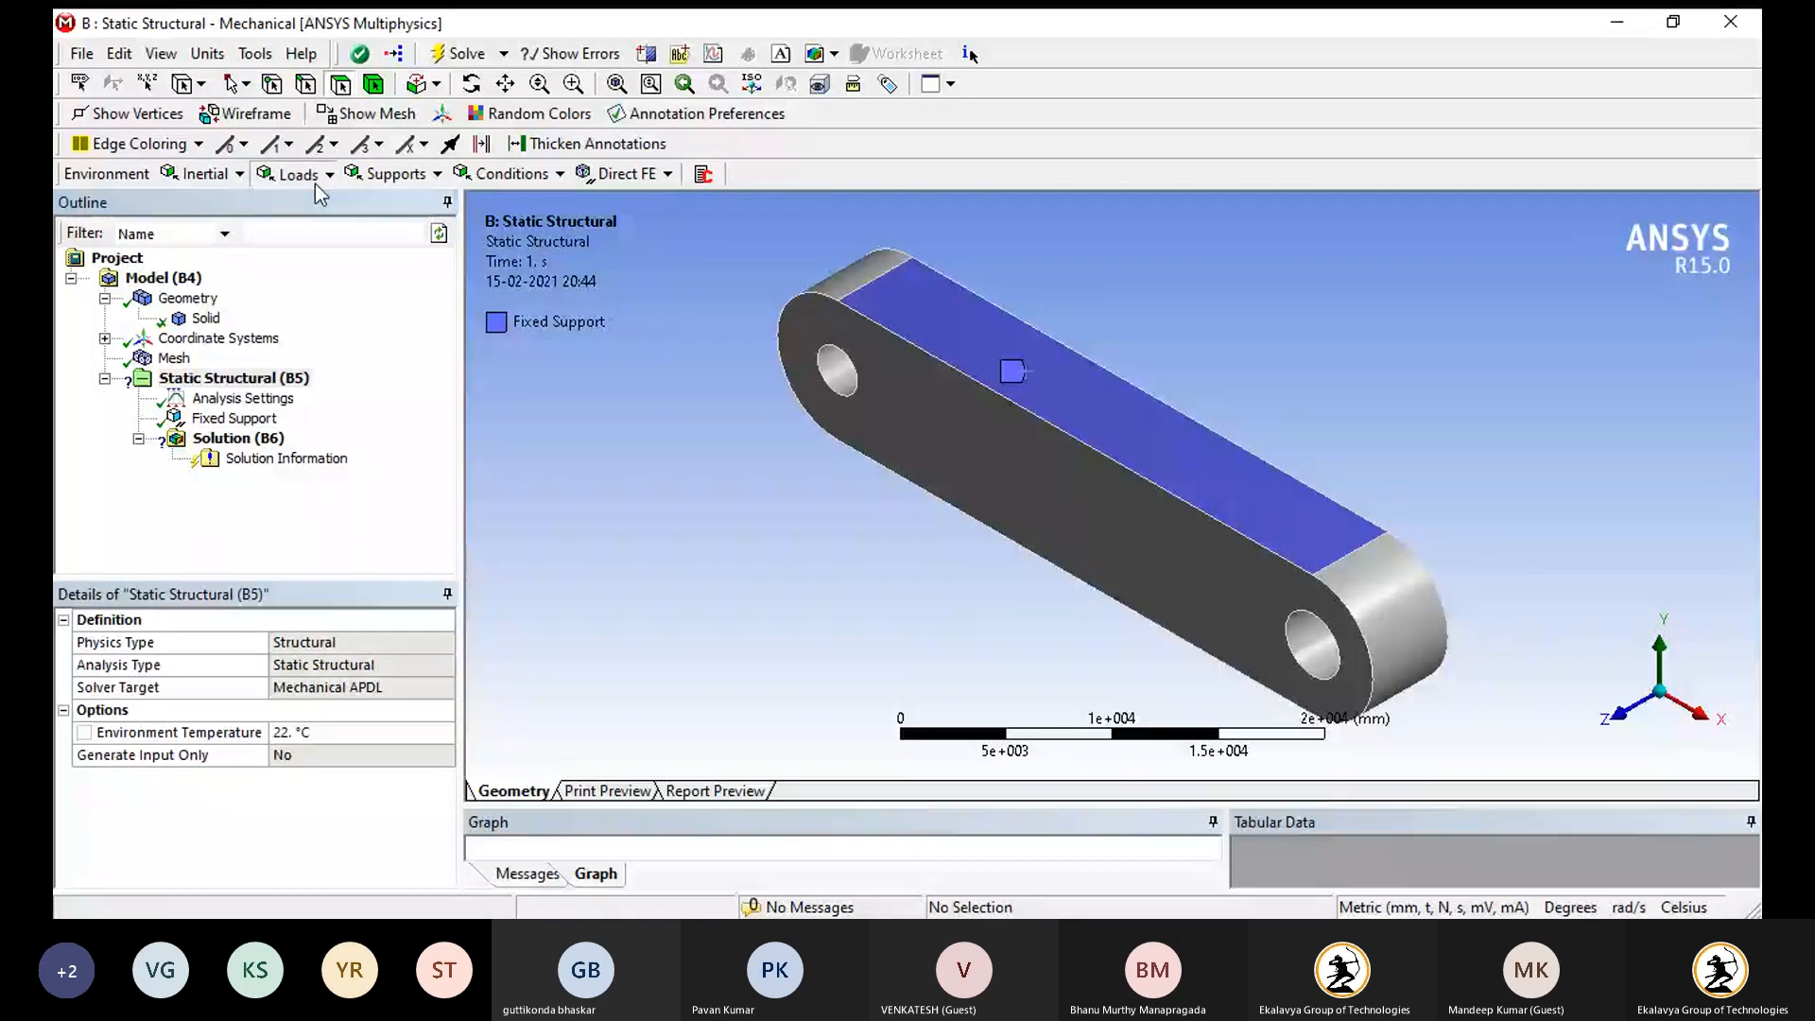
pyautogui.click(312, 261)
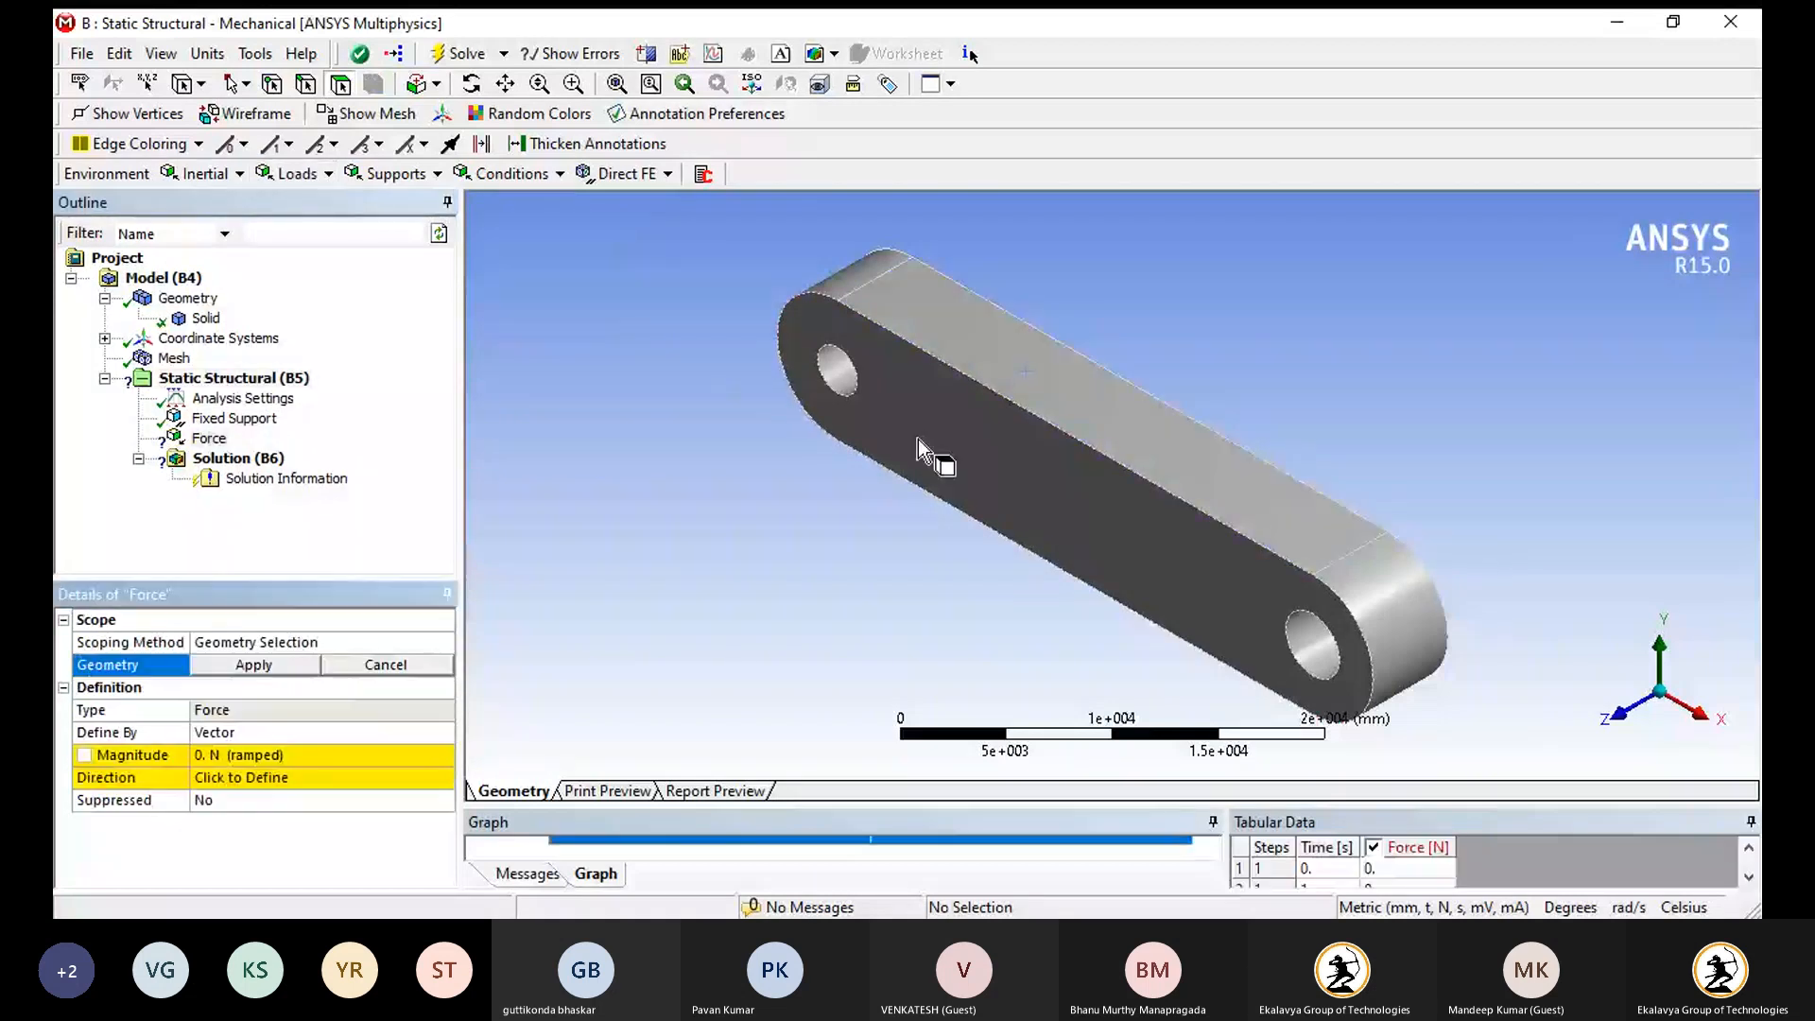
pyautogui.click(955, 455)
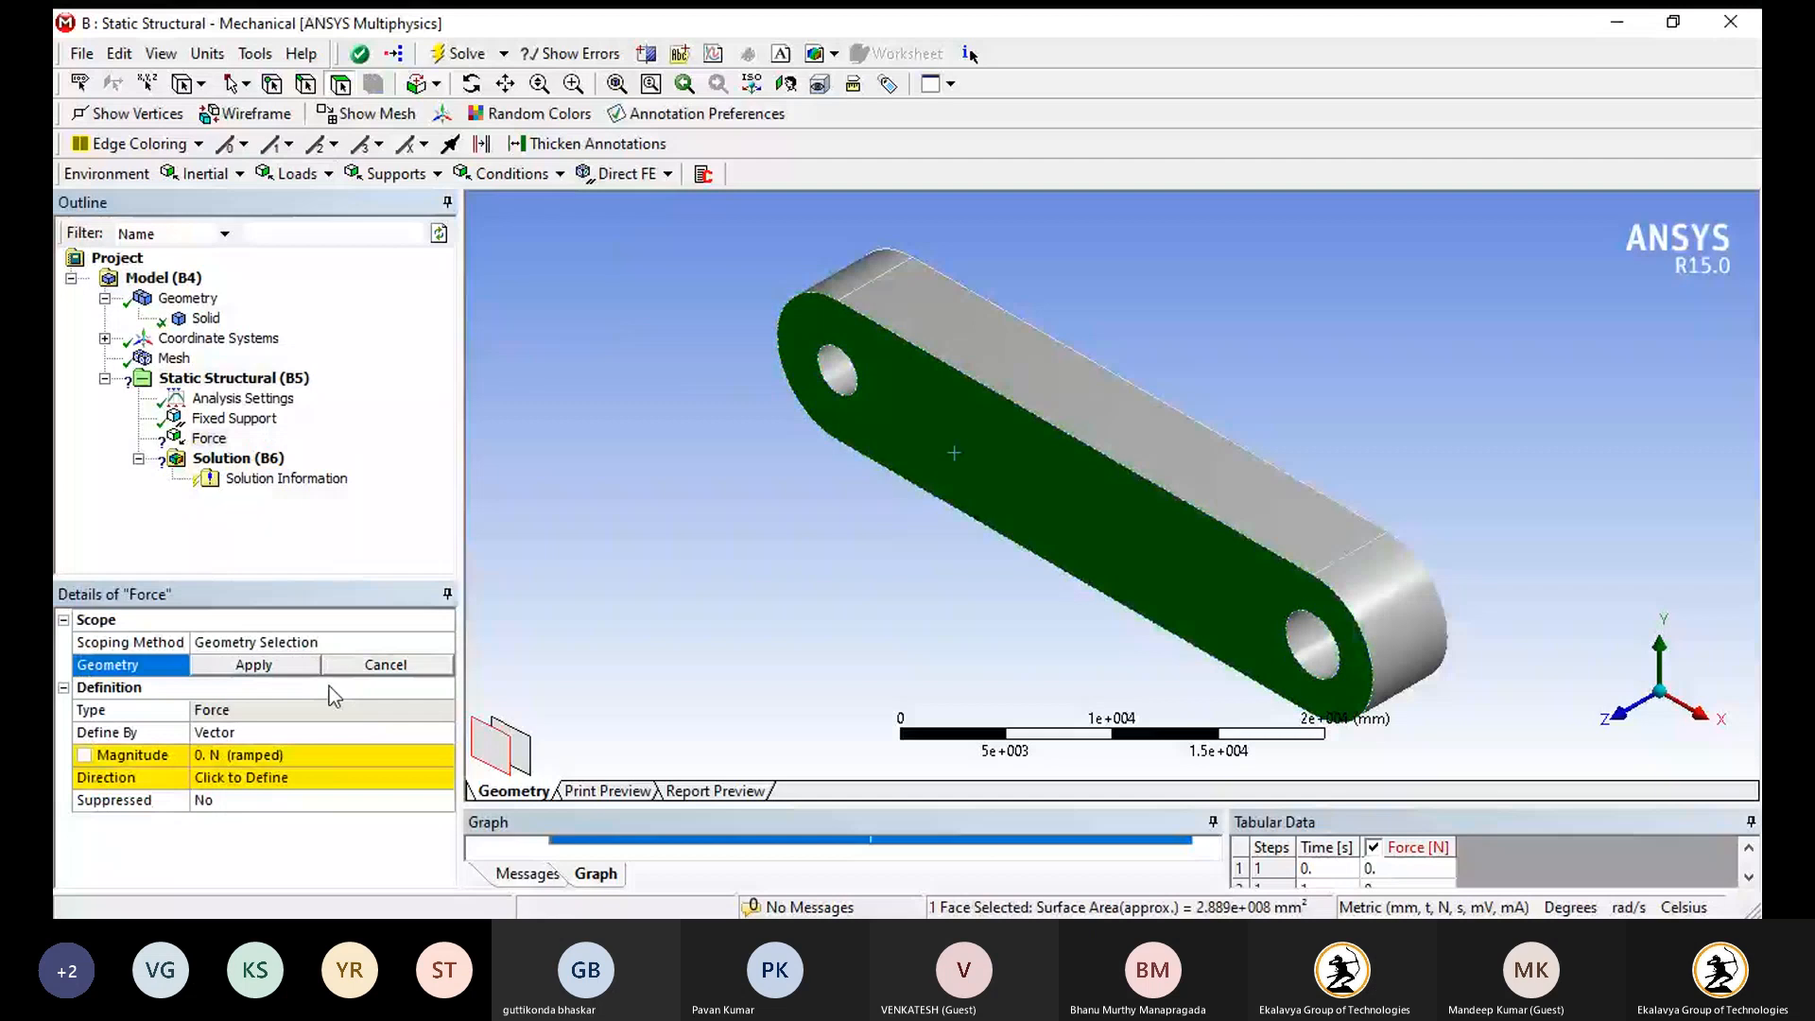
pyautogui.click(298, 664)
pyautogui.click(302, 747)
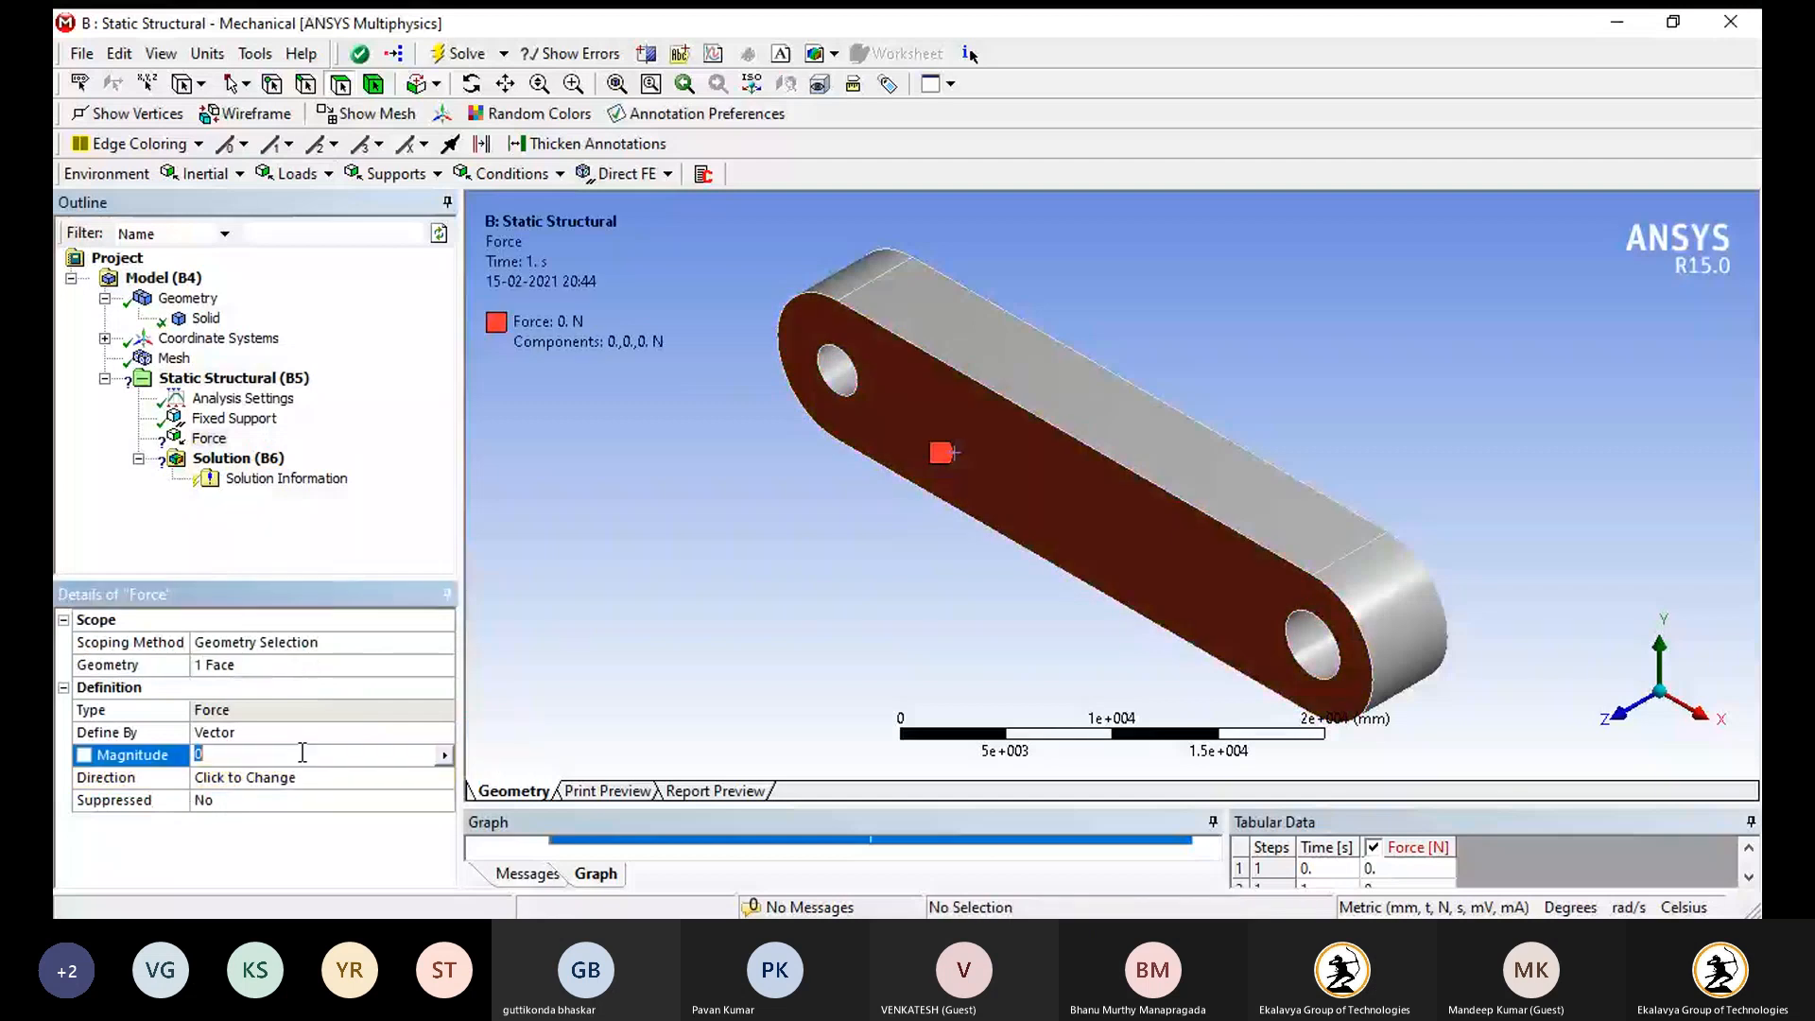
pyautogui.write('10')
pyautogui.press('Return')
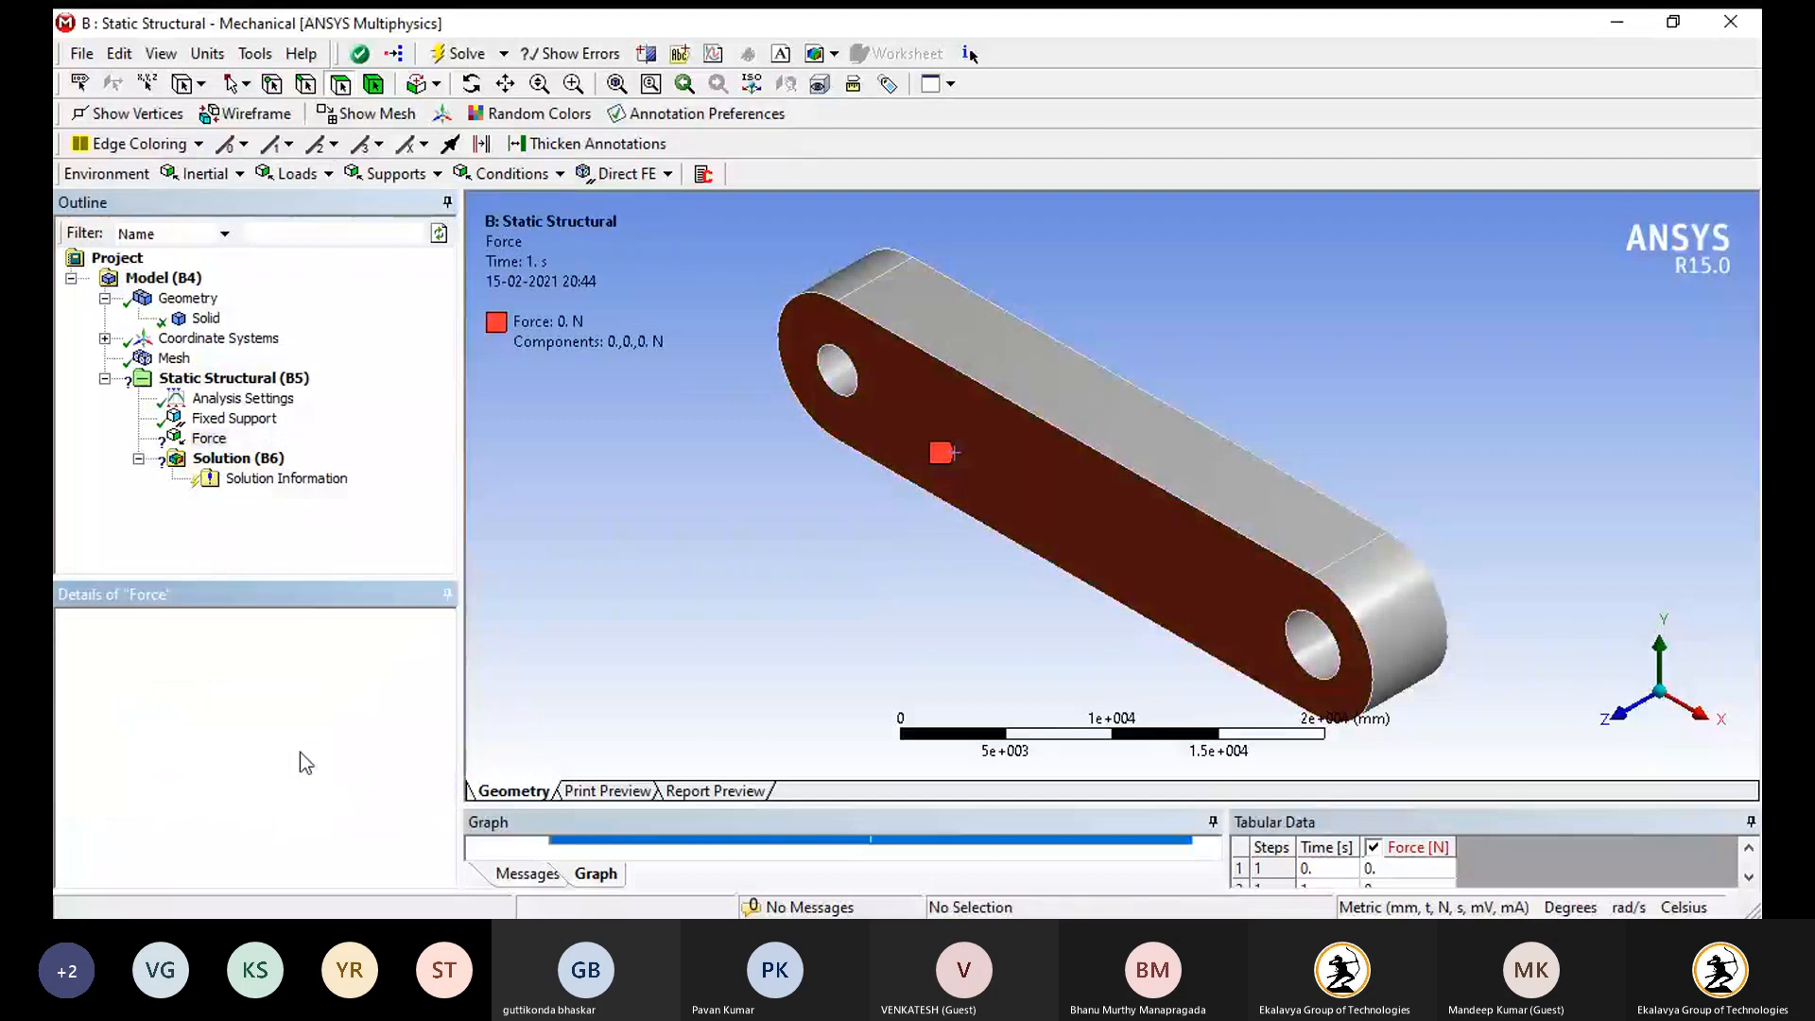
# Reverse the force direction so it pushes into the front face along negative Z.
pyautogui.click(355, 777)
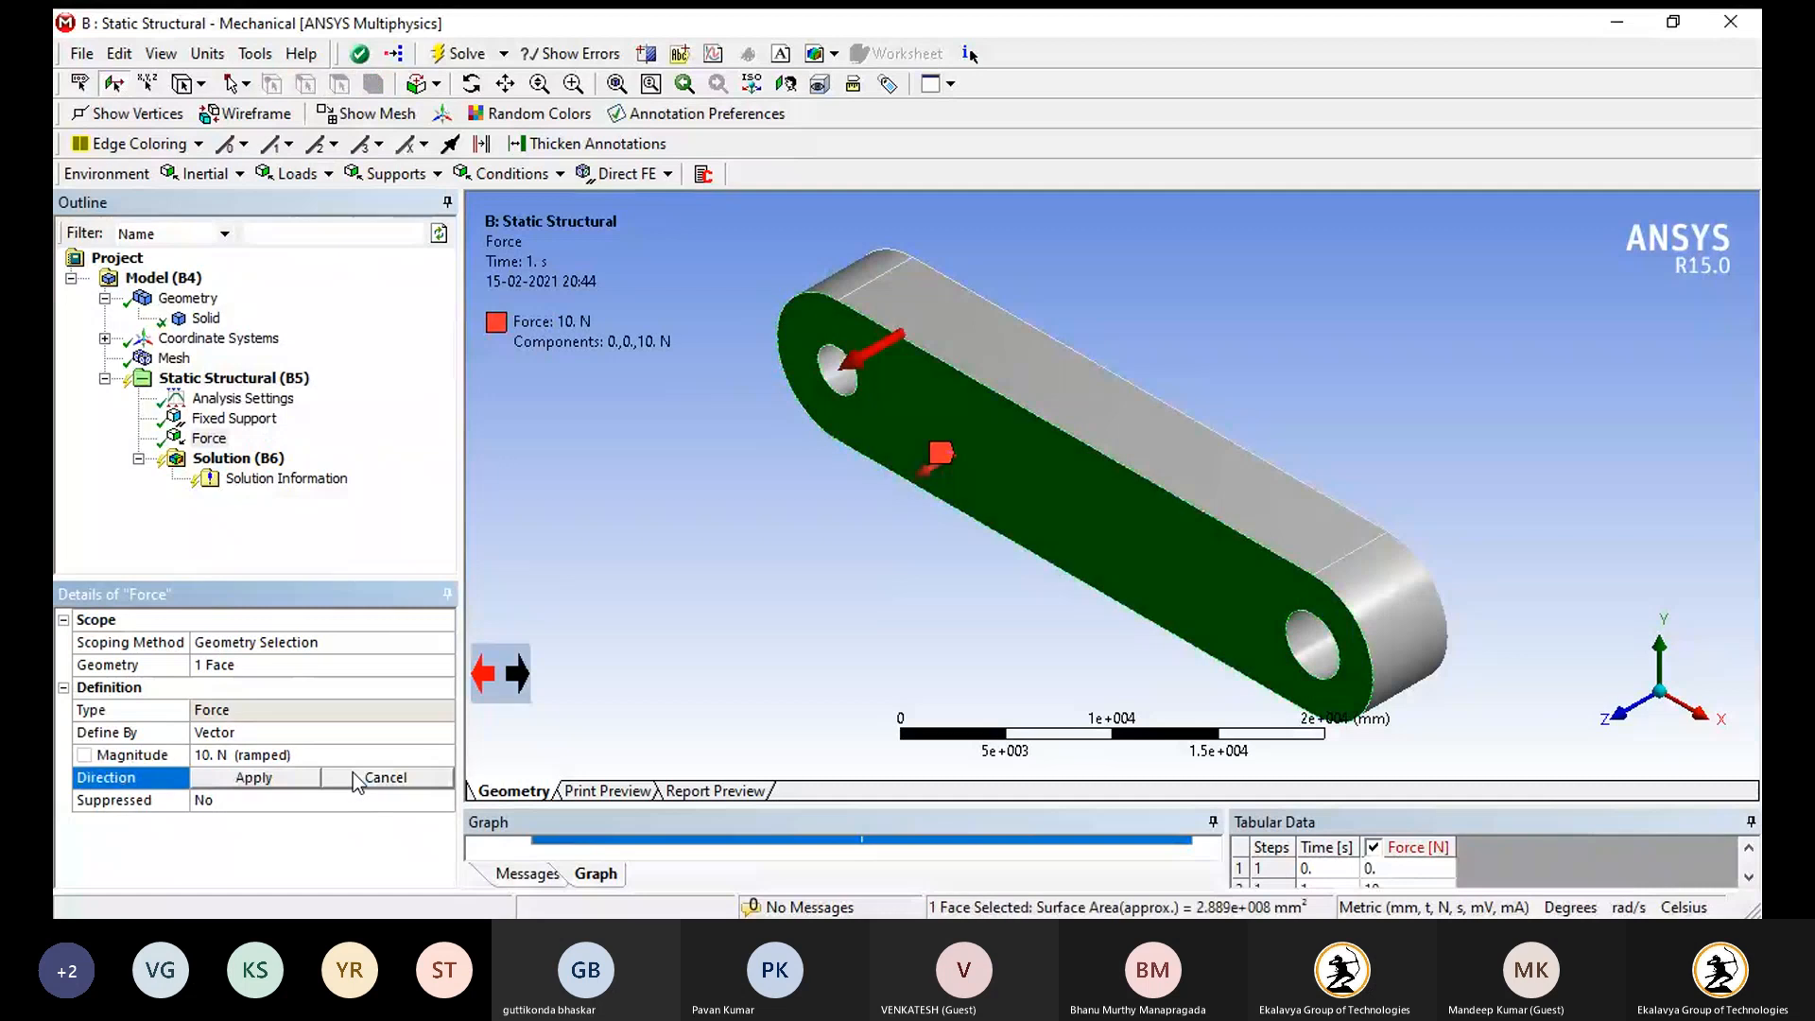
pyautogui.click(485, 675)
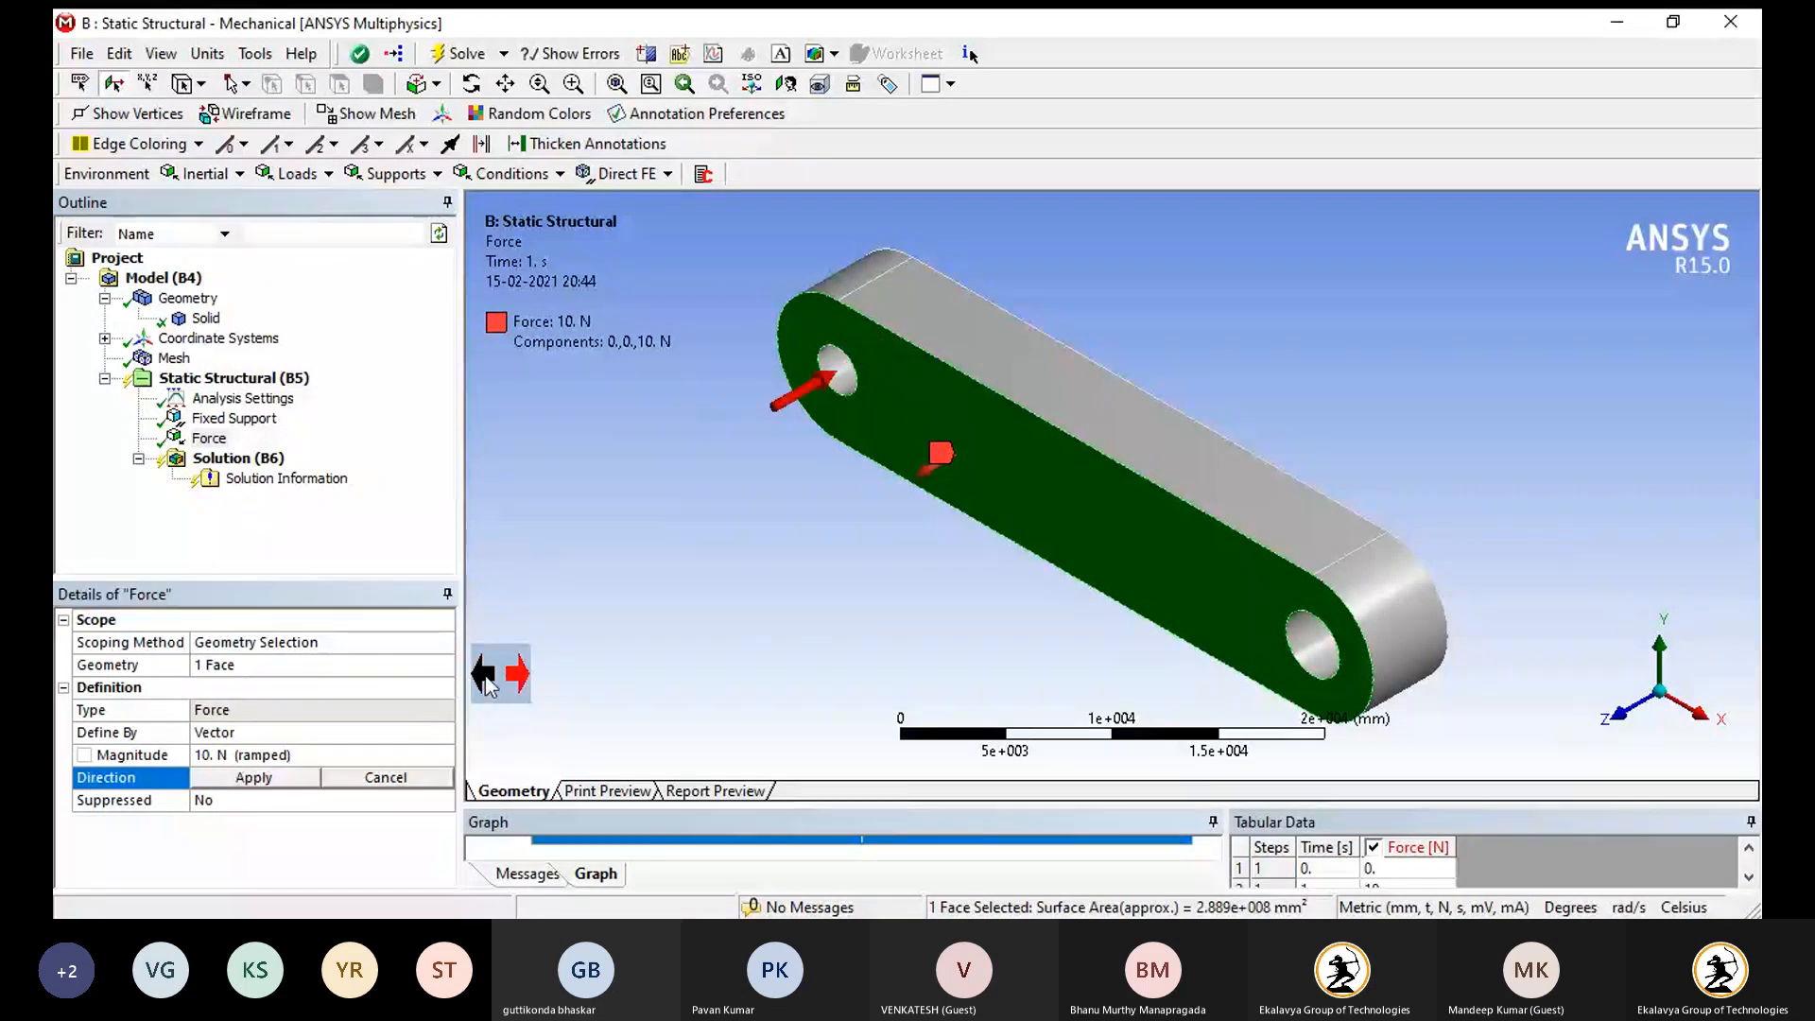
pyautogui.click(251, 781)
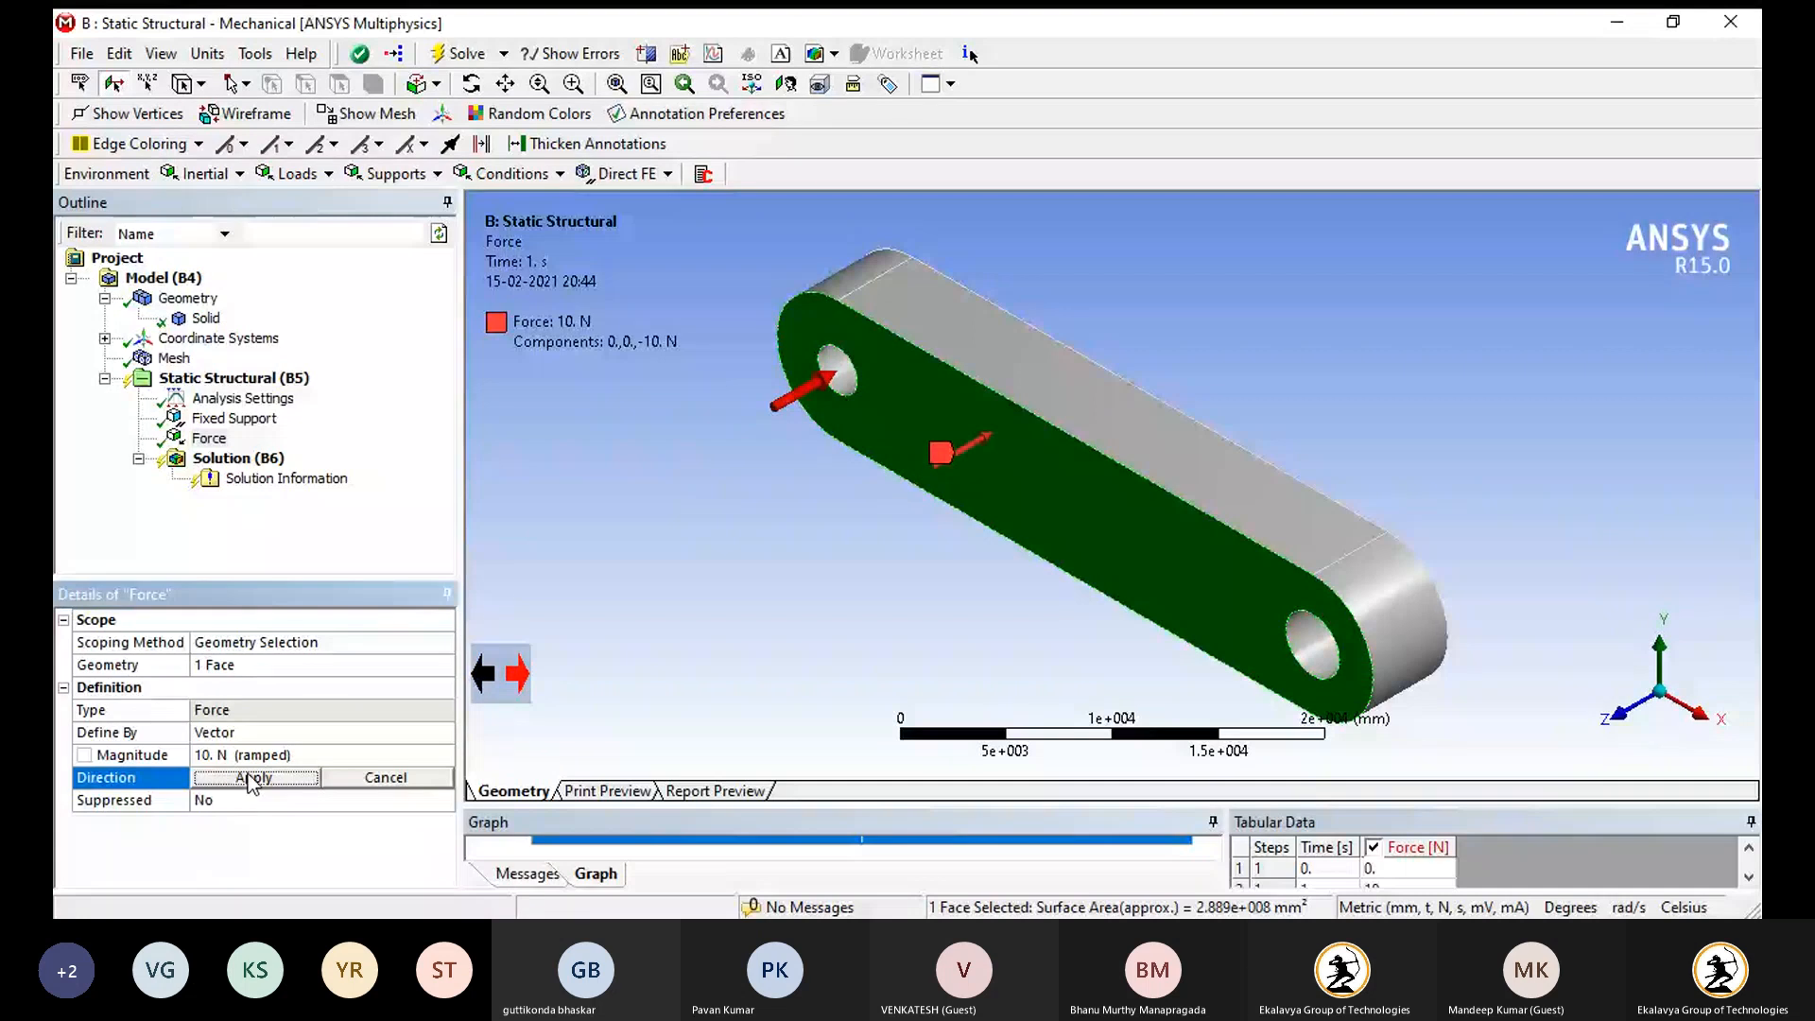
pyautogui.click(252, 779)
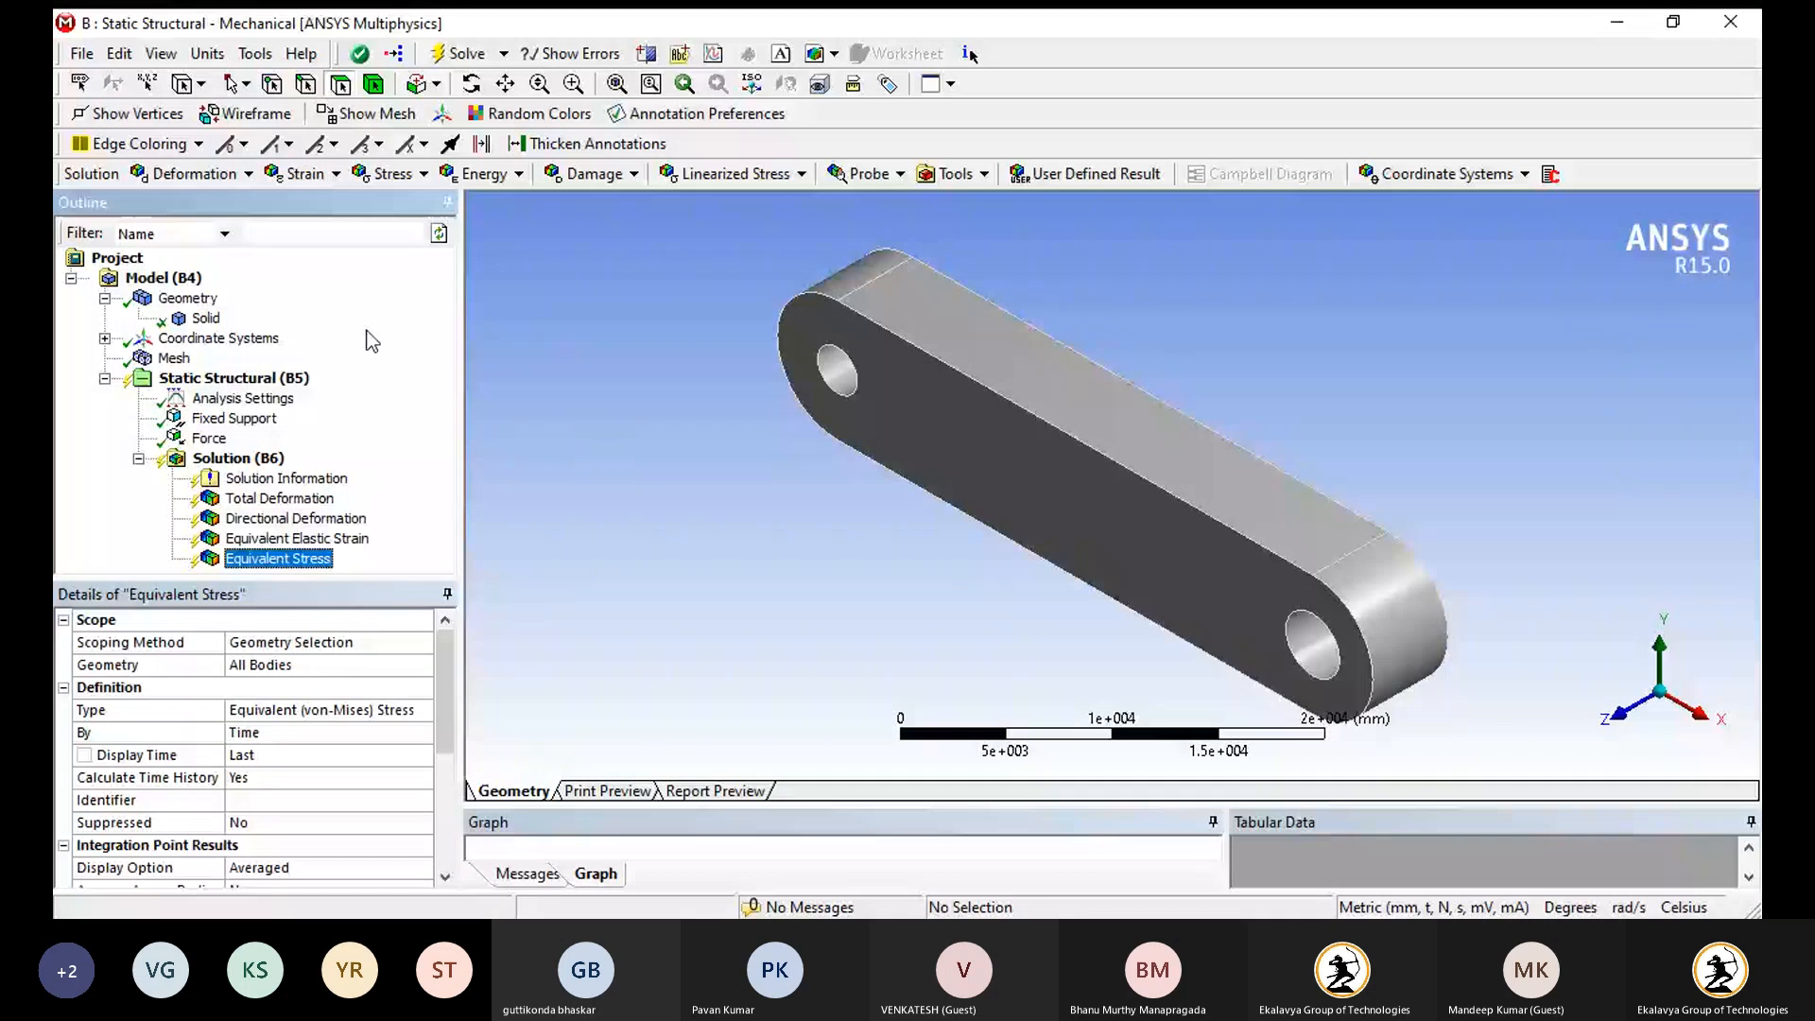
# Check the geometry and solid details, solve the deformation, strain and stress results, and display the total deformation as an animation.
pyautogui.click(187, 299)
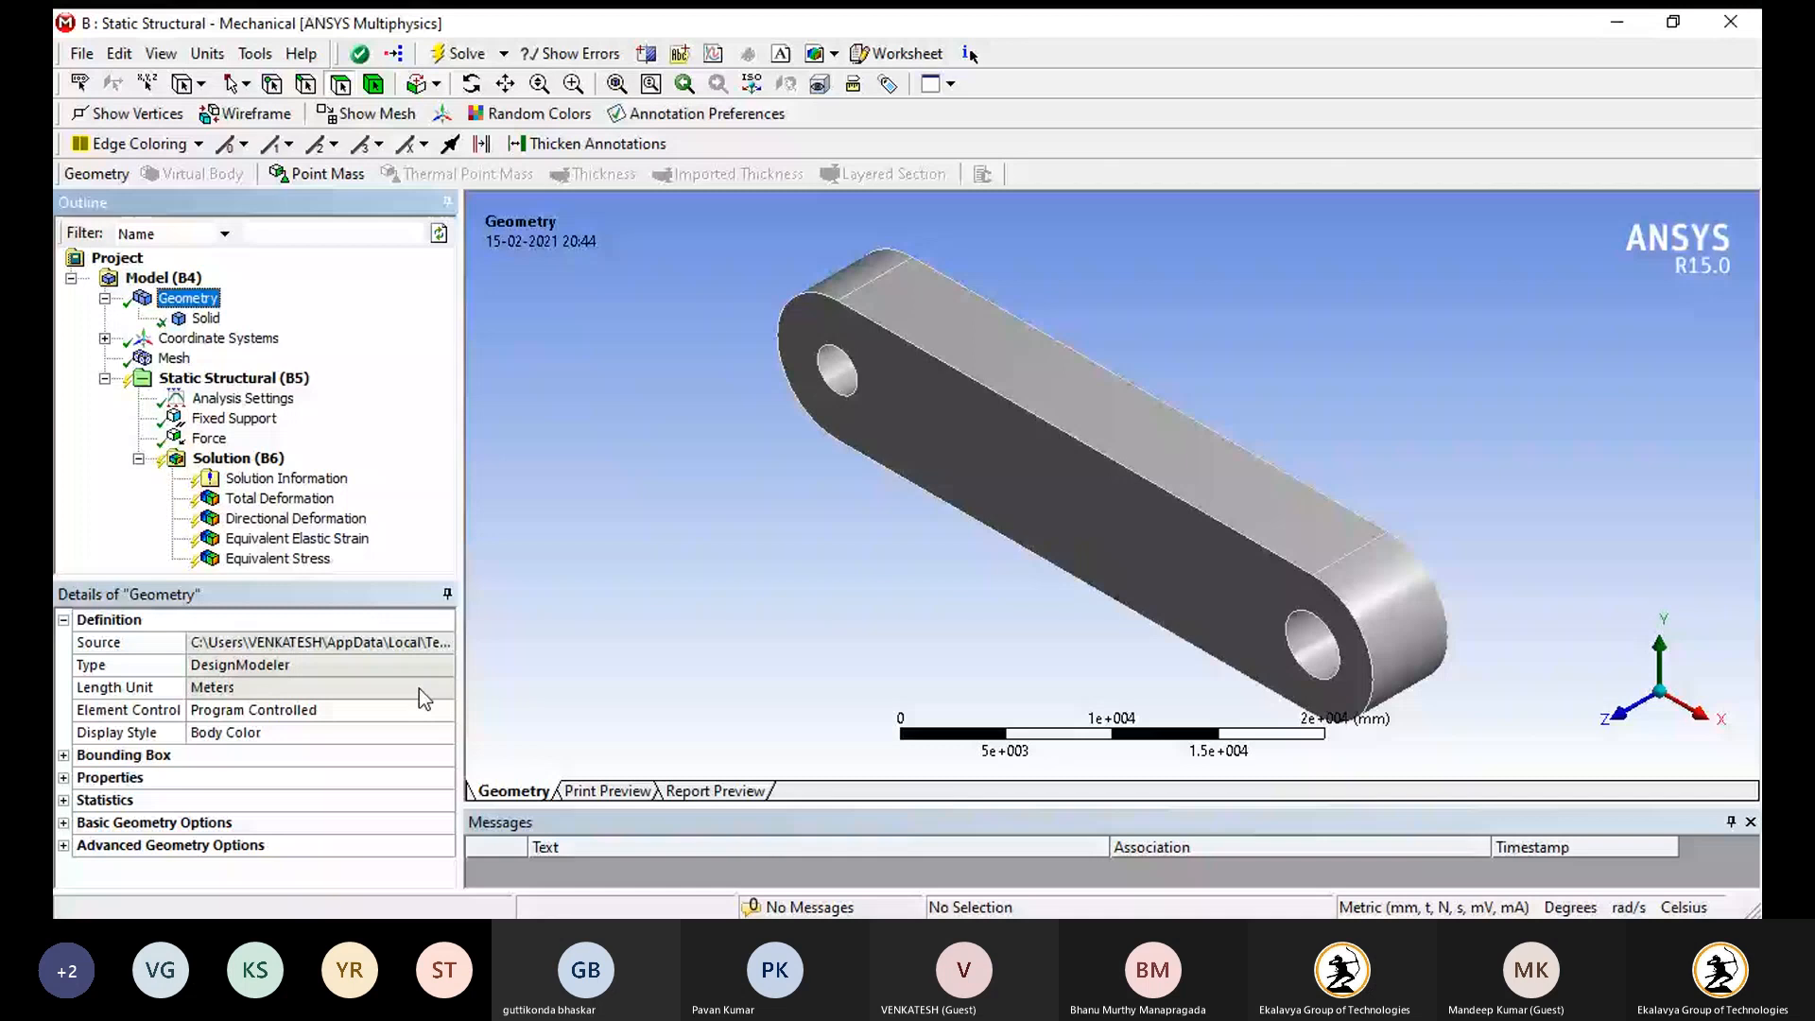
pyautogui.press('Down')
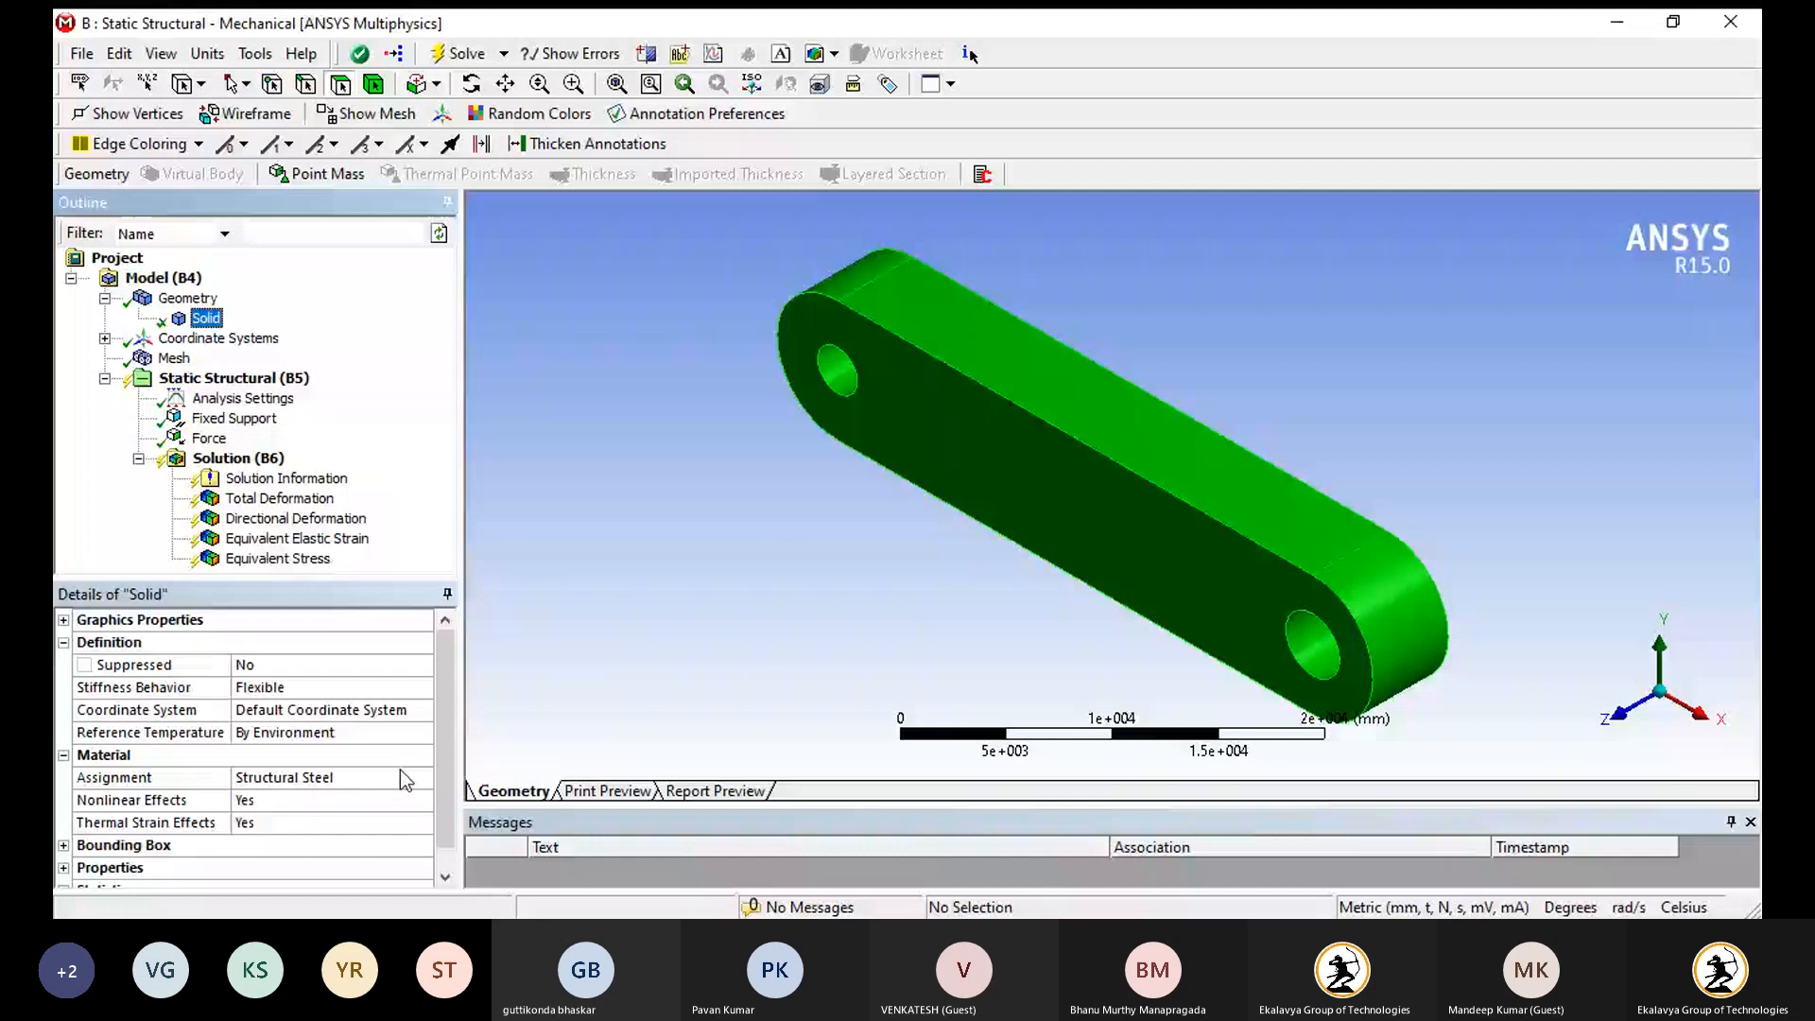
pyautogui.rightClick(247, 459)
pyautogui.click(316, 519)
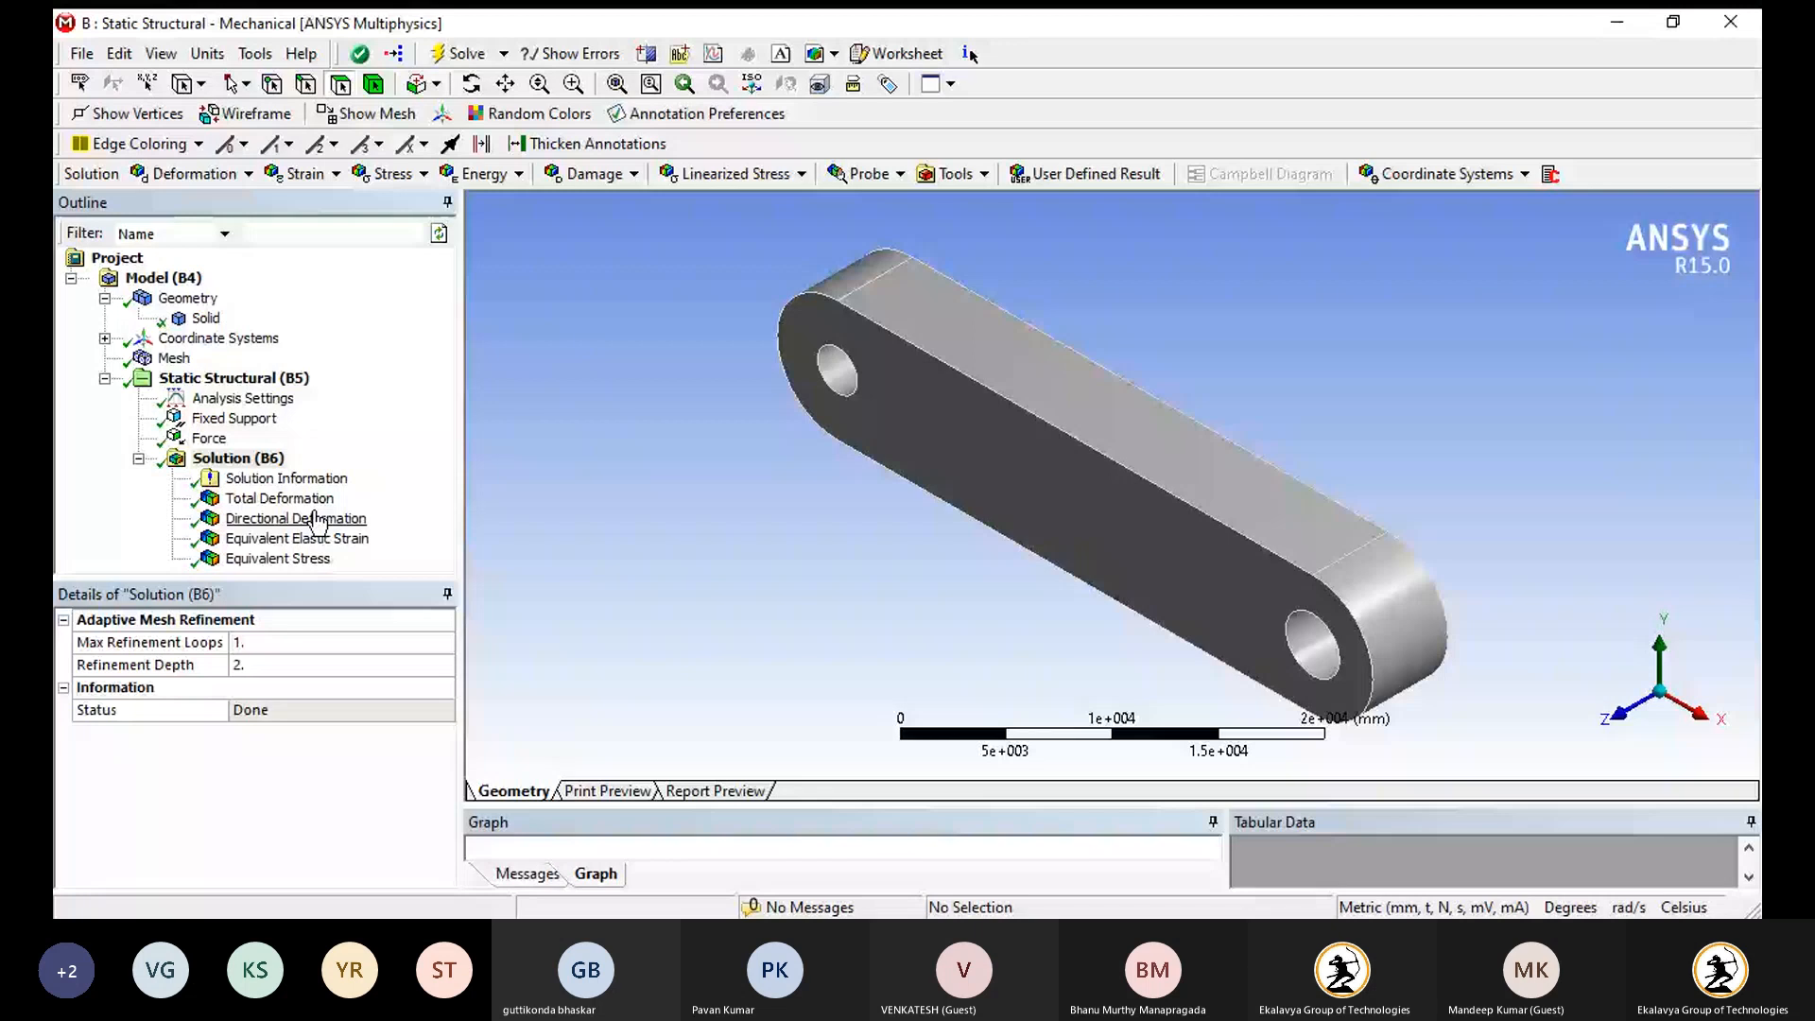
pyautogui.click(313, 498)
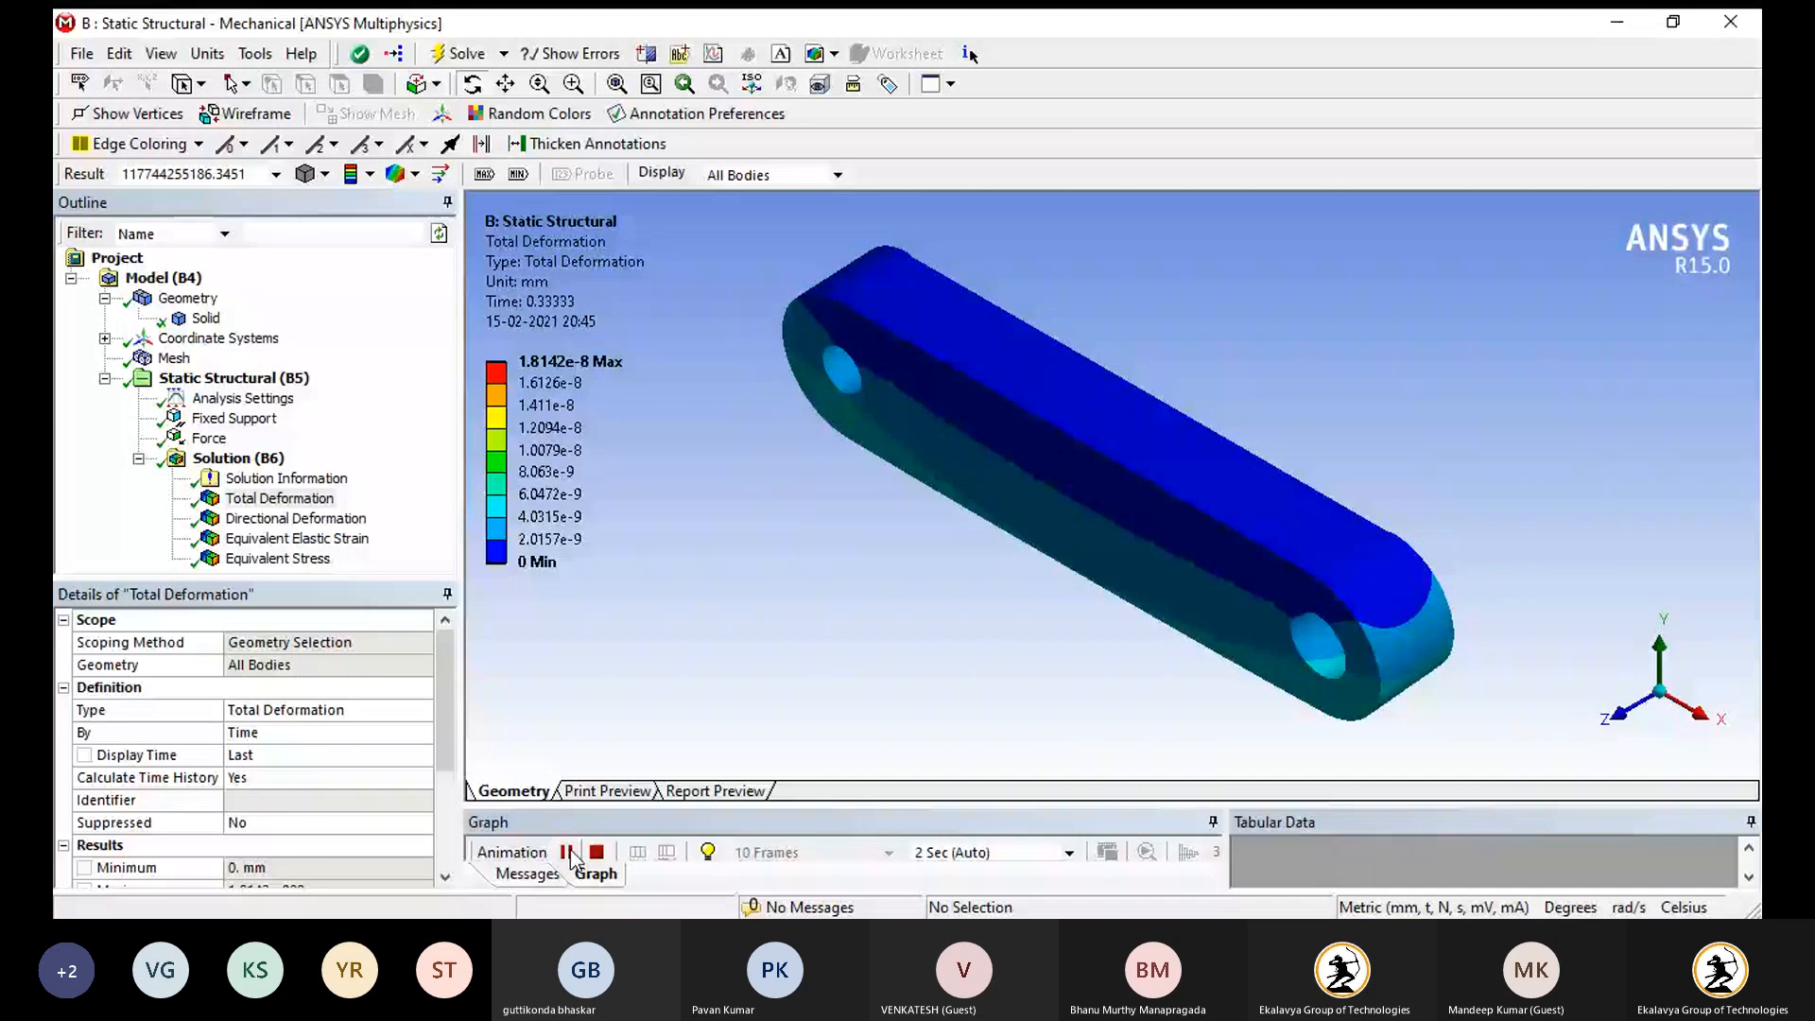
# Set the directional deformation's orientation to Y Axis, re-evaluate the result and animate it.
pyautogui.click(332, 520)
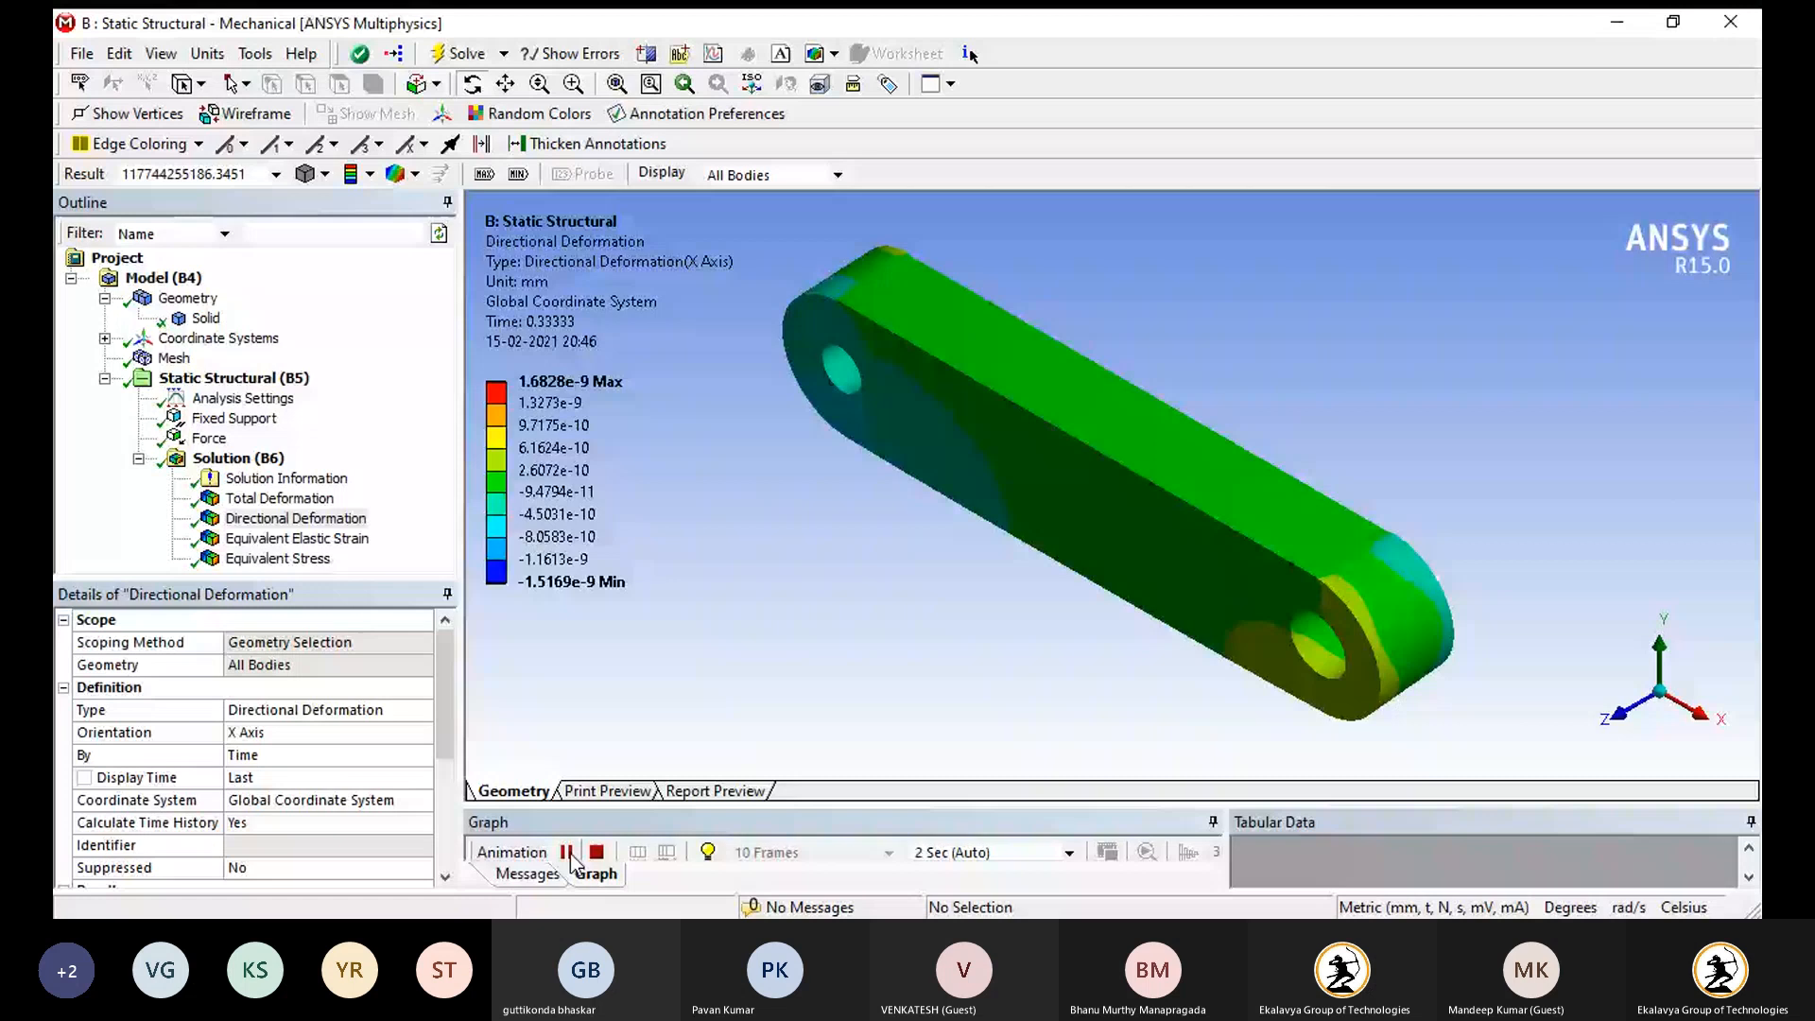
pyautogui.click(331, 733)
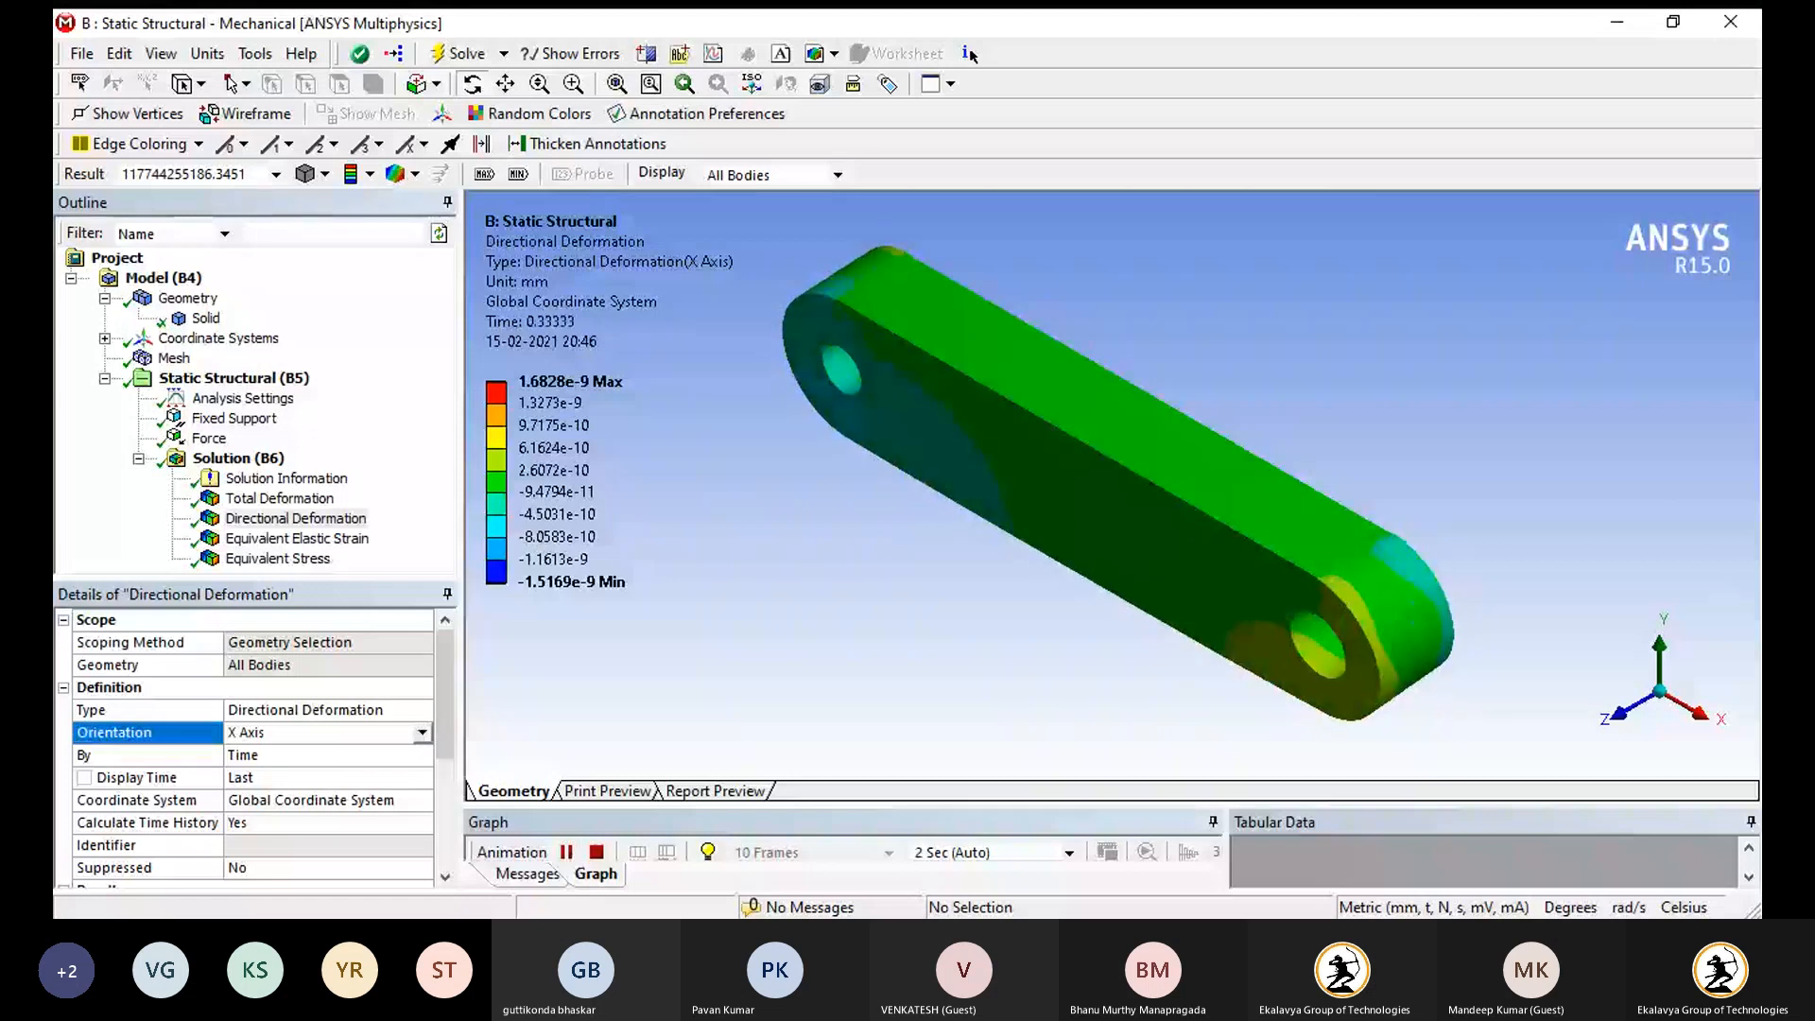
pyautogui.click(388, 773)
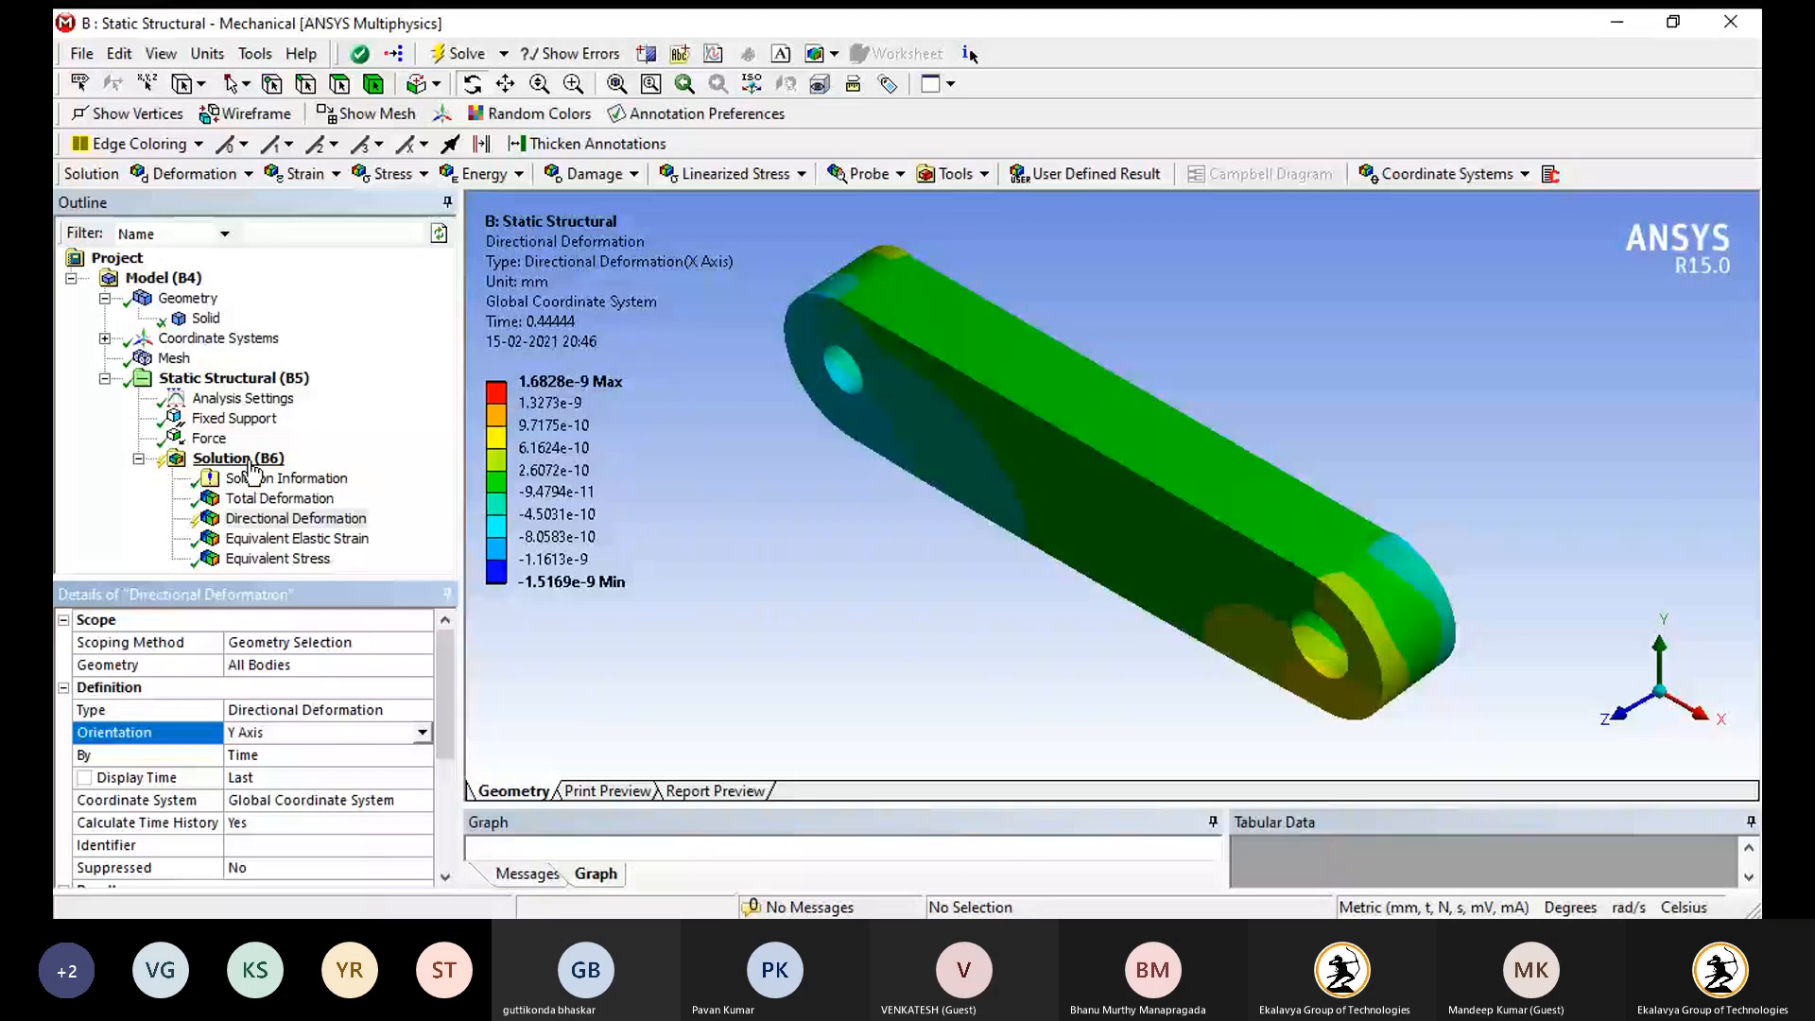
pyautogui.click(250, 461)
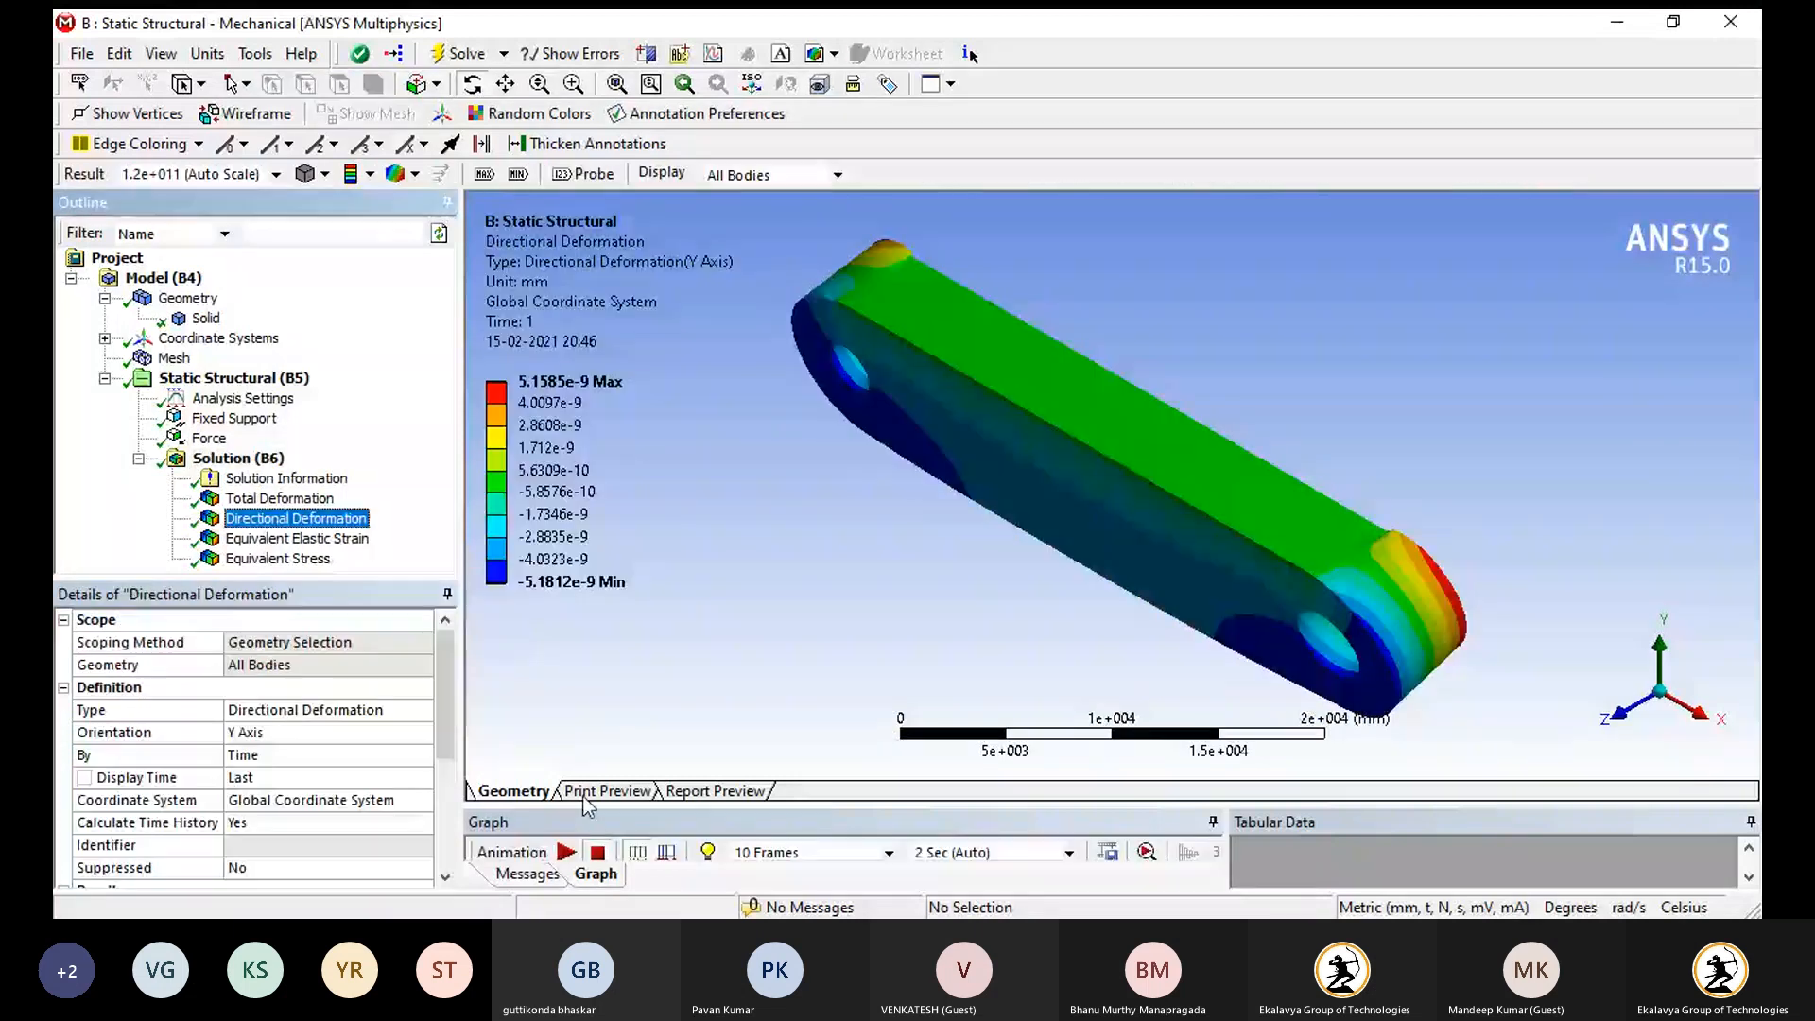
pyautogui.click(567, 852)
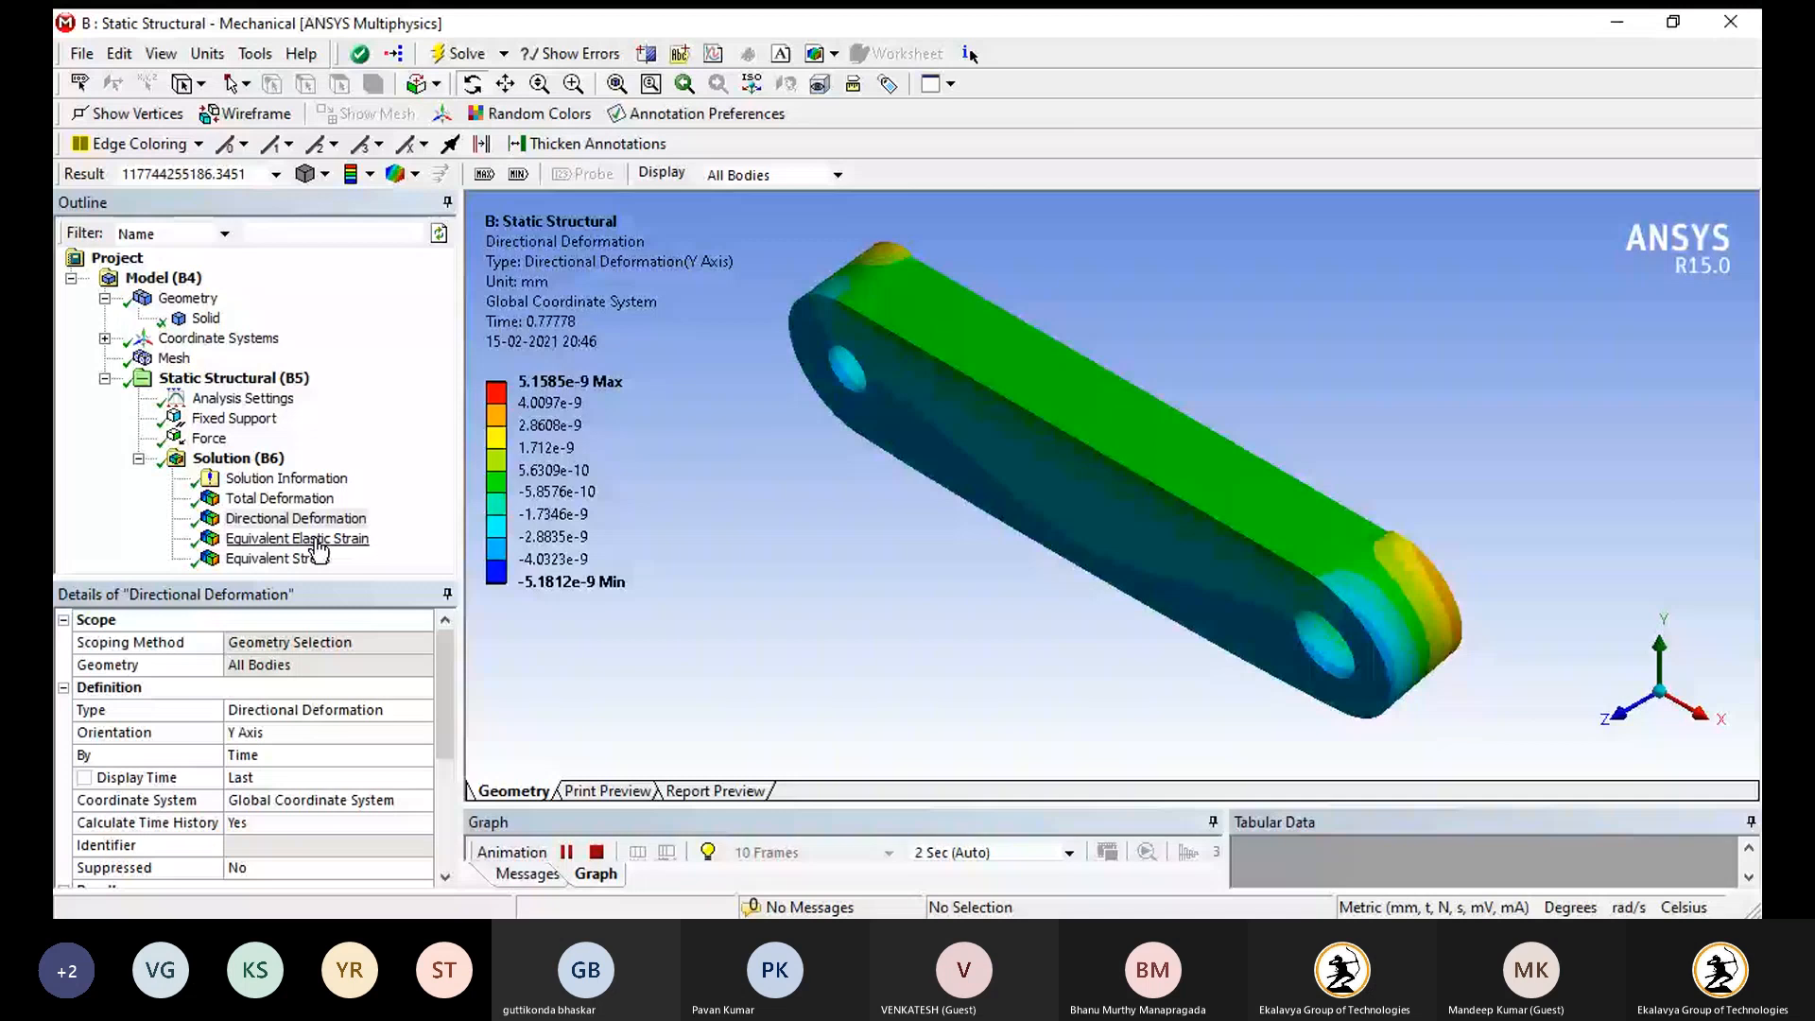
# Display the equivalent (von-Mises) stress result on the link and play its animation.
pyautogui.click(284, 558)
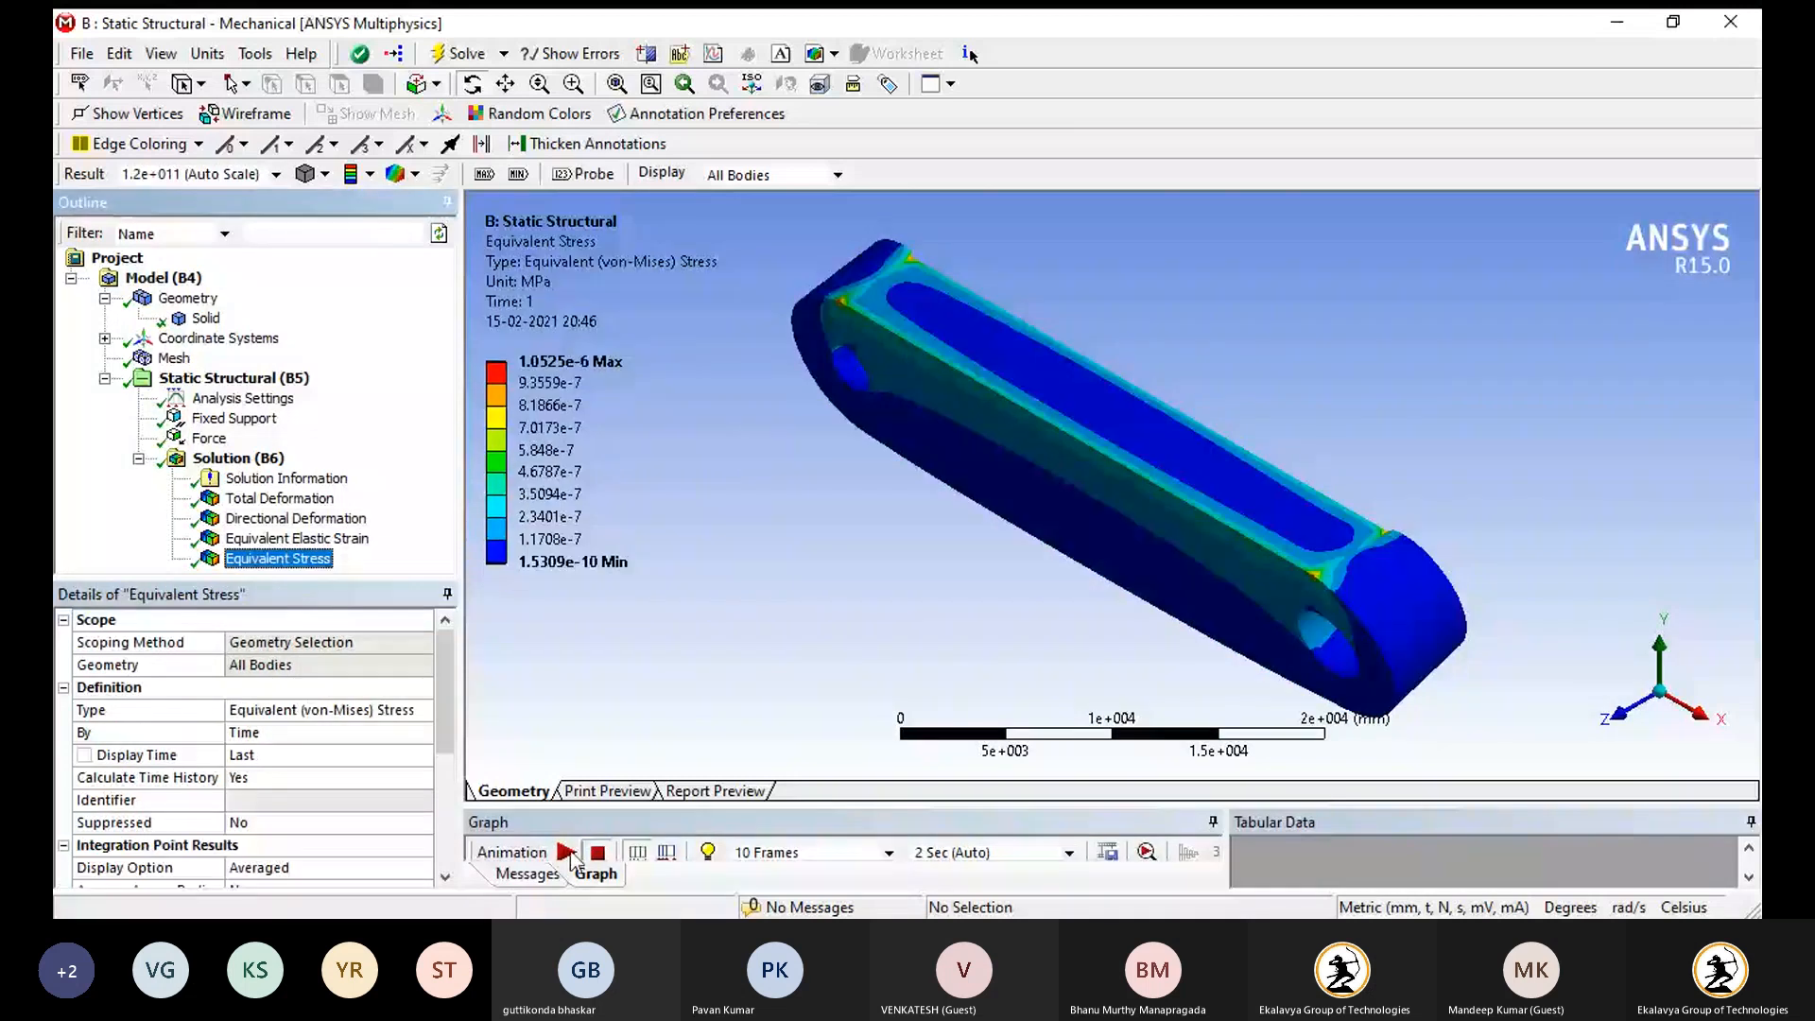
pyautogui.click(567, 853)
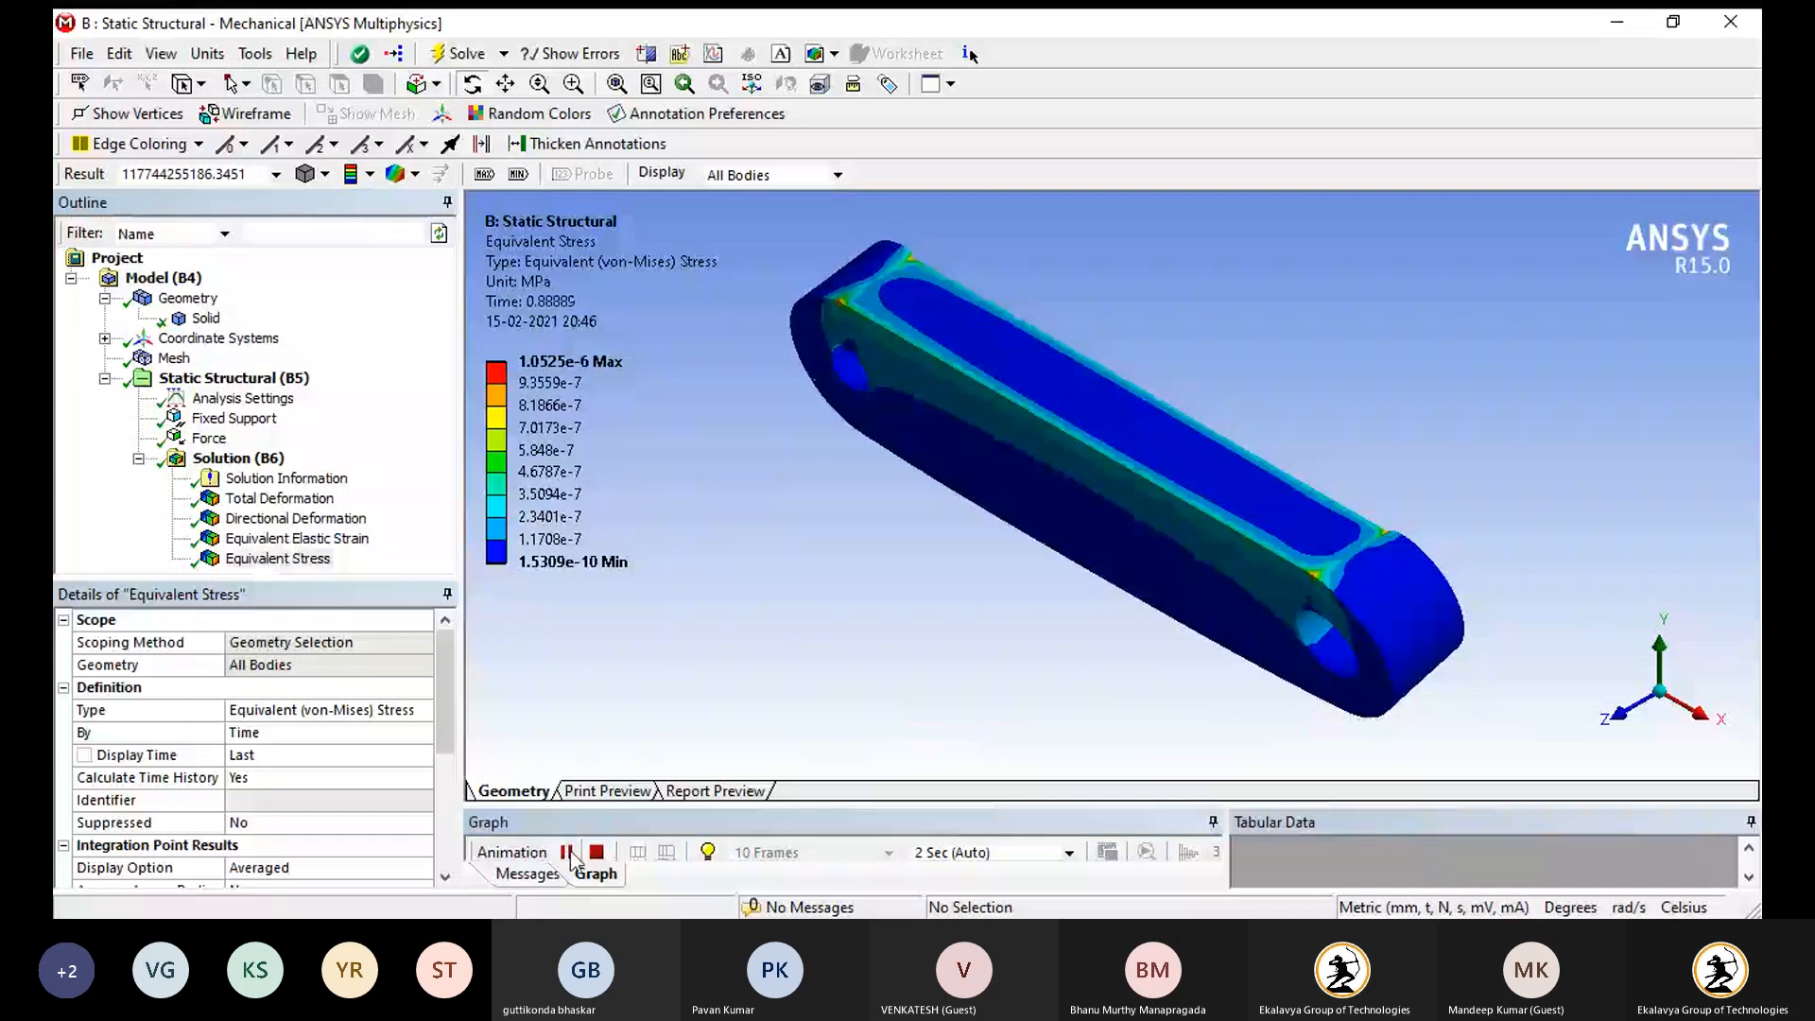